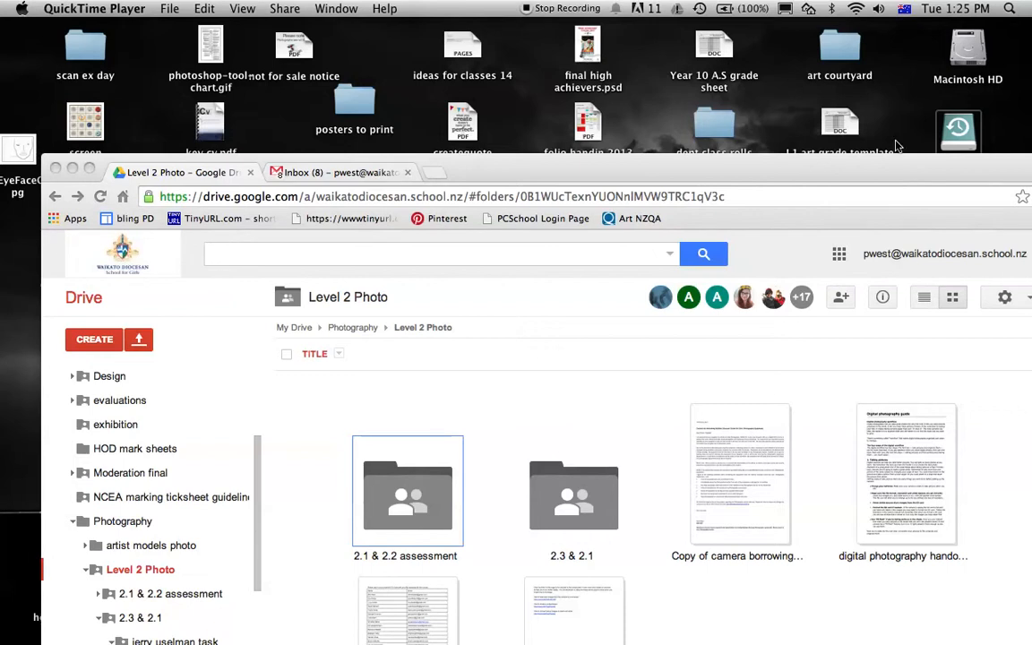
Move the browser window up into full view and open the stock photos folder within 2.3 & 2.1 > jerry uselman task
{"action": "left_click_drag", "start_coordinate": [712, 166], "coordinate": [696, 30]}
{"action": "left_click_drag", "start_coordinate": [776, 40], "coordinate": [758, 36]}
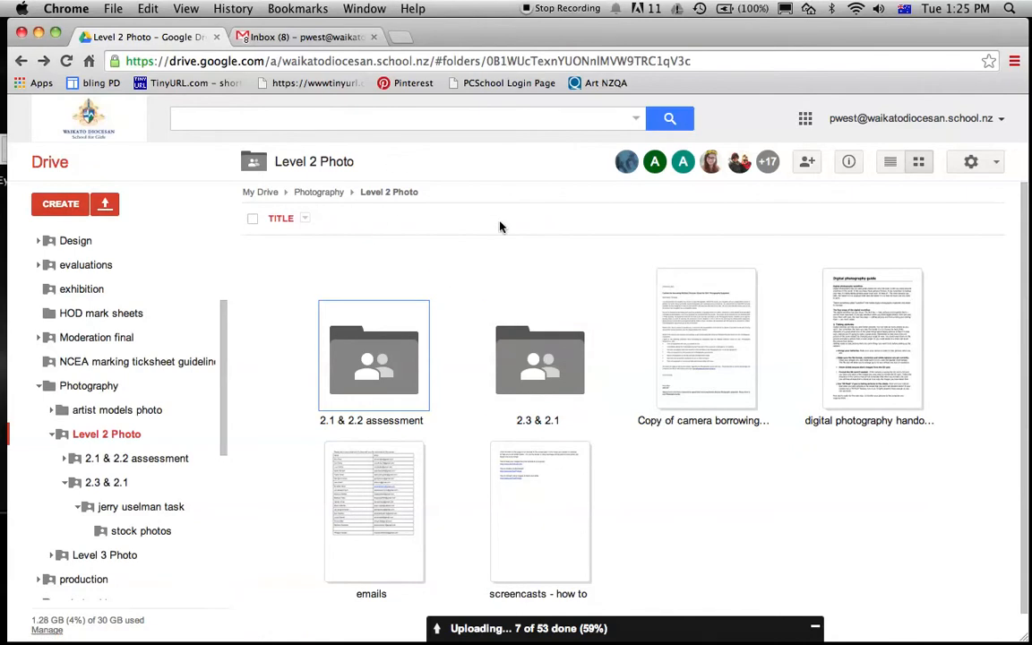
{"action": "double_click", "coordinate": [558, 376]}
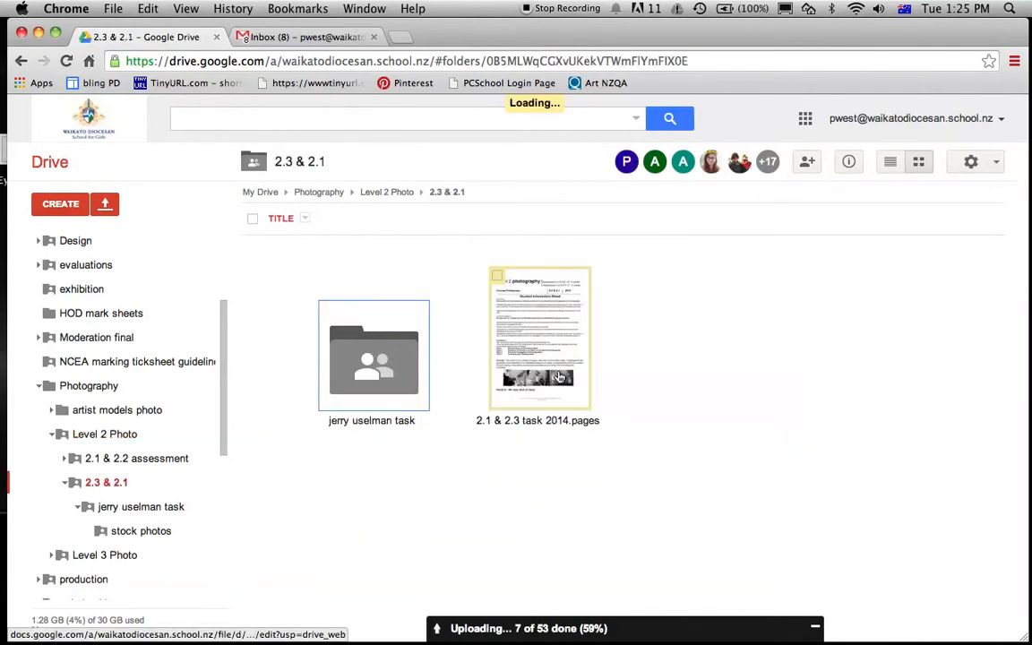
{"action": "double_click", "coordinate": [381, 367]}
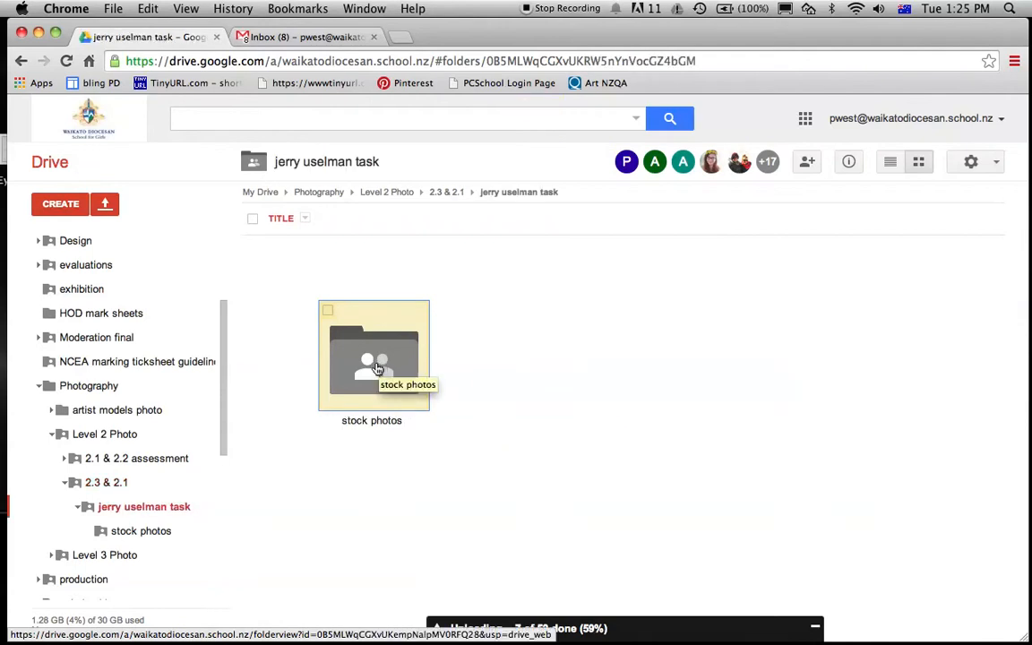
{"action": "double_click", "coordinate": [398, 383]}
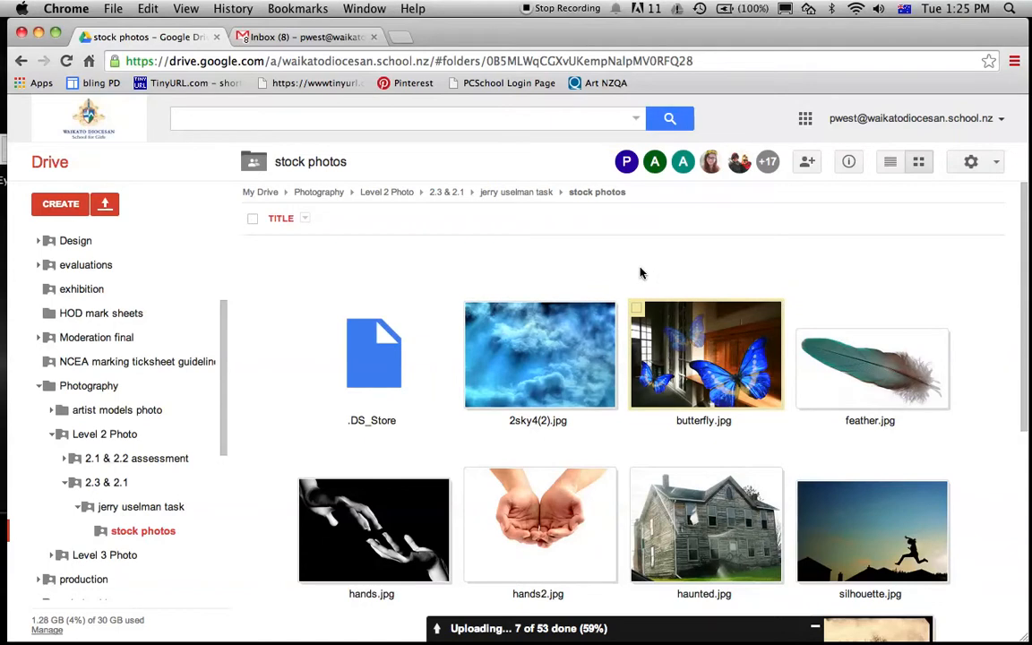
Look through the stock photos and select 2sky4(2).jpg, hands2.jpg, feather.jpg and tree.jpg together
{"action": "scroll", "coordinate": [639, 272], "scroll_direction": "down", "scroll_amount": 5}
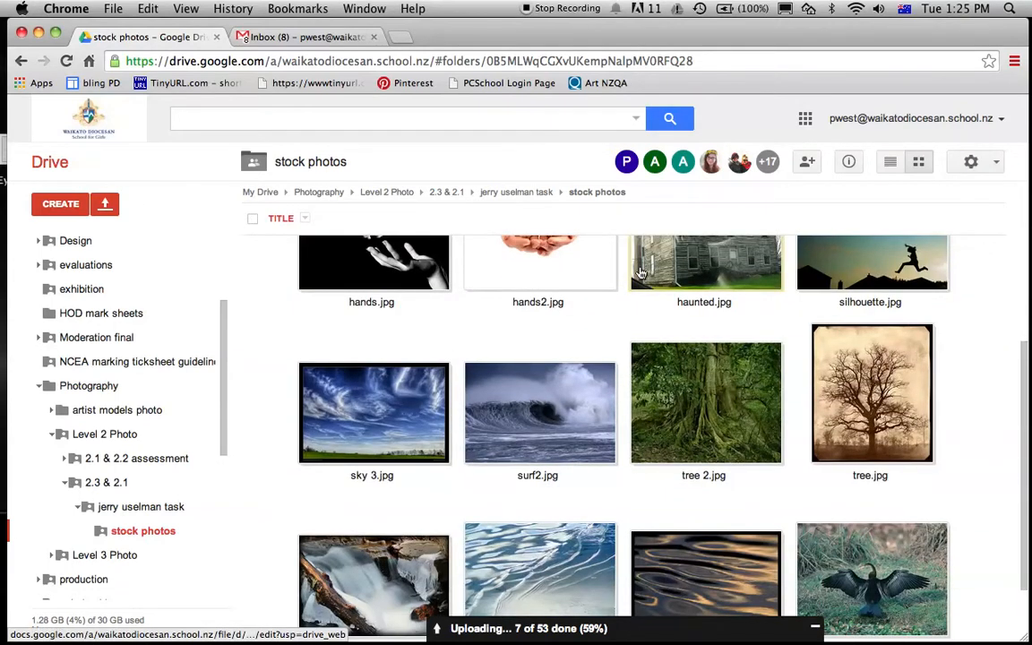
{"action": "scroll", "coordinate": [639, 272], "scroll_direction": "down", "scroll_amount": 4}
{"action": "scroll", "coordinate": [641, 273], "scroll_direction": "up", "scroll_amount": 5}
{"action": "scroll", "coordinate": [642, 273], "scroll_direction": "up", "scroll_amount": 3}
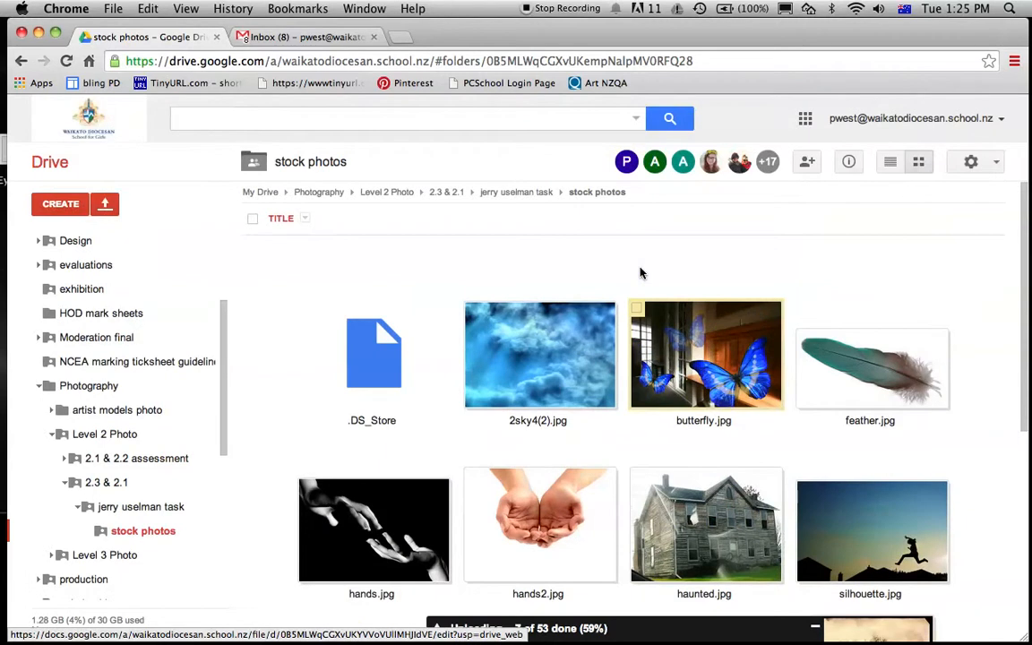
{"action": "left_click", "coordinate": [470, 309]}
{"action": "left_click", "coordinate": [473, 479]}
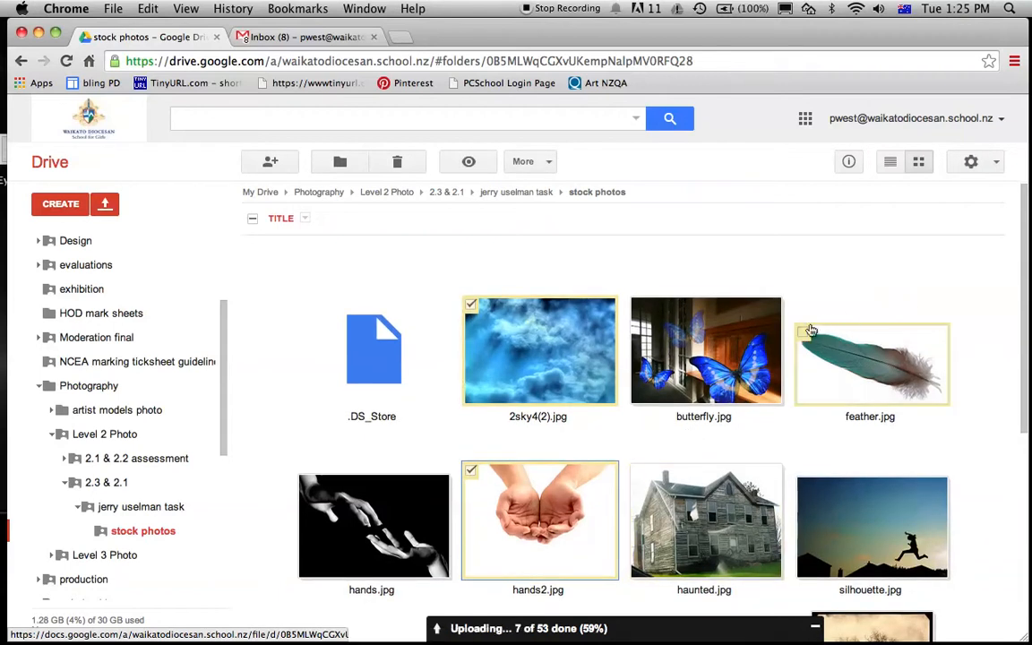
{"action": "scroll", "coordinate": [896, 250], "scroll_direction": "down", "scroll_amount": 5}
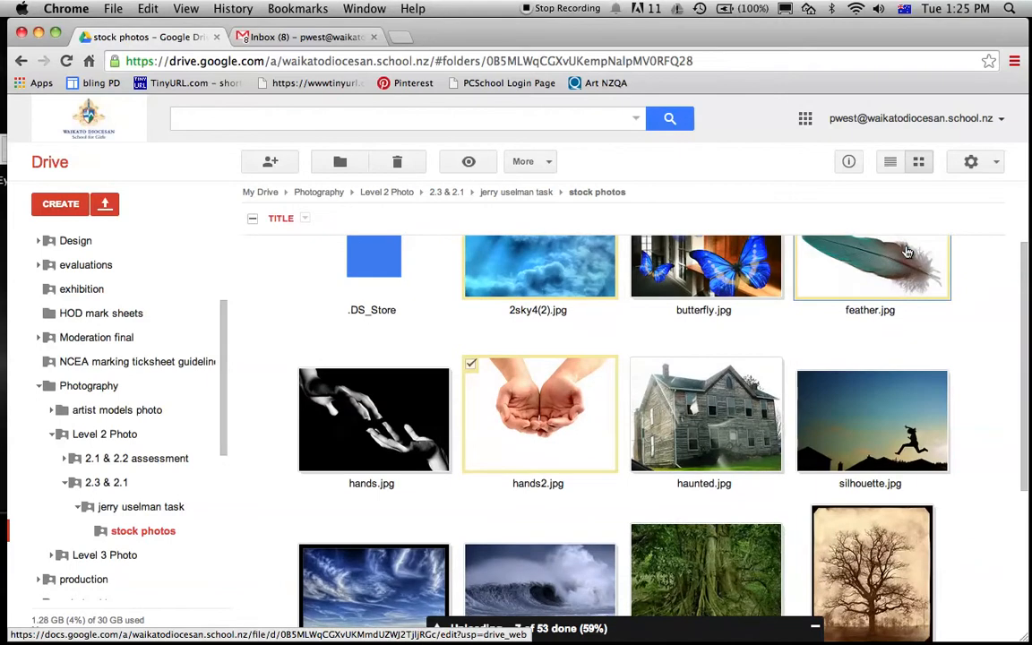
{"action": "scroll", "coordinate": [906, 253], "scroll_direction": "down", "scroll_amount": 4}
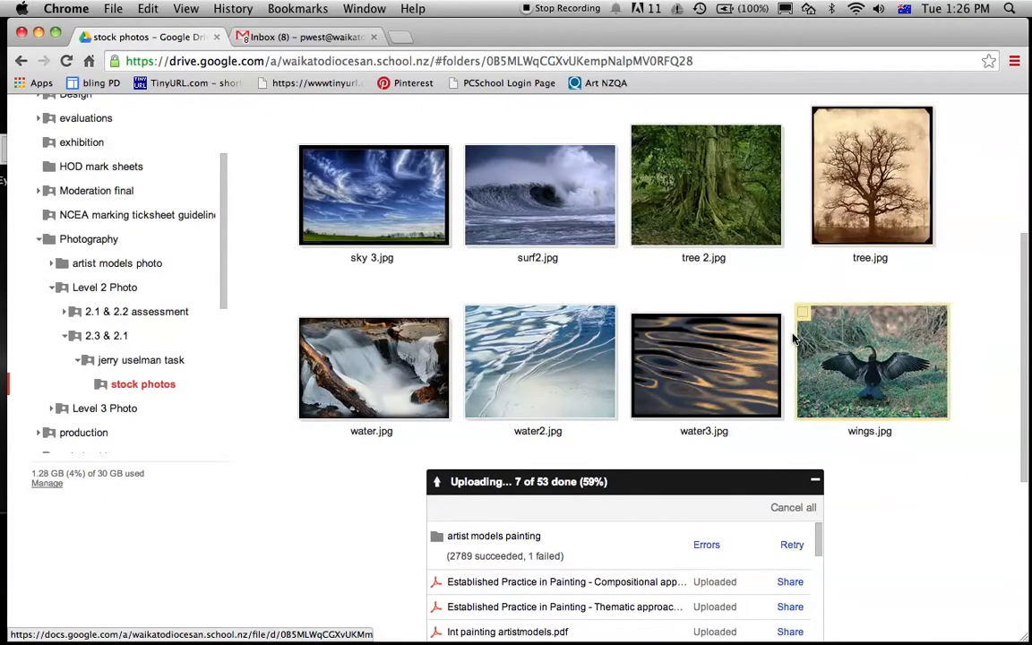
{"action": "scroll", "coordinate": [833, 342], "scroll_direction": "up", "scroll_amount": 5}
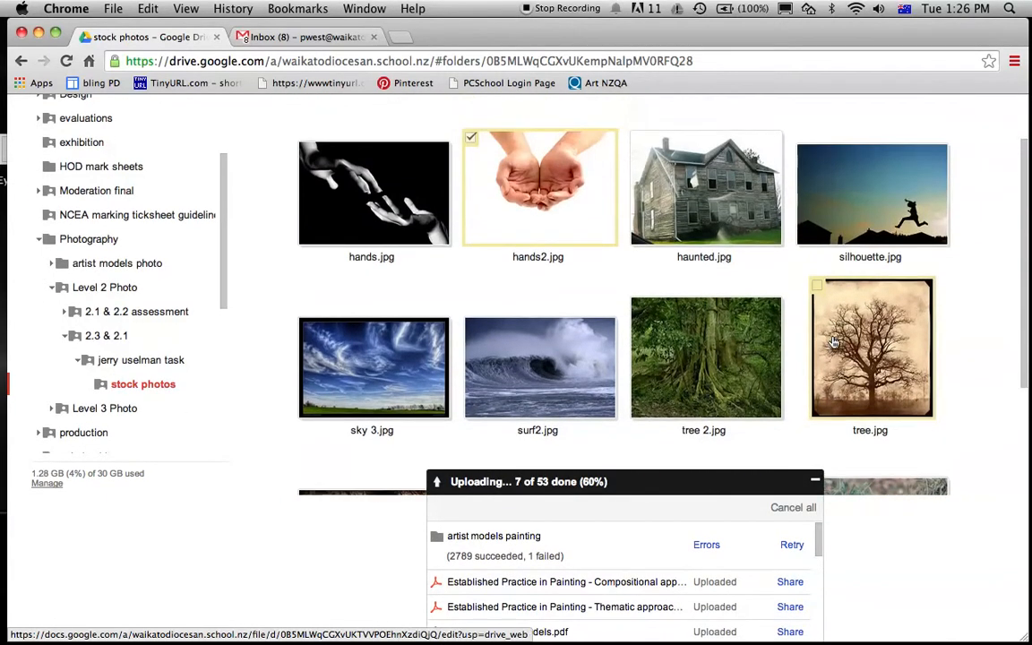
{"action": "left_click", "coordinate": [833, 343]}
{"action": "scroll", "coordinate": [806, 332], "scroll_direction": "down", "scroll_amount": 1}
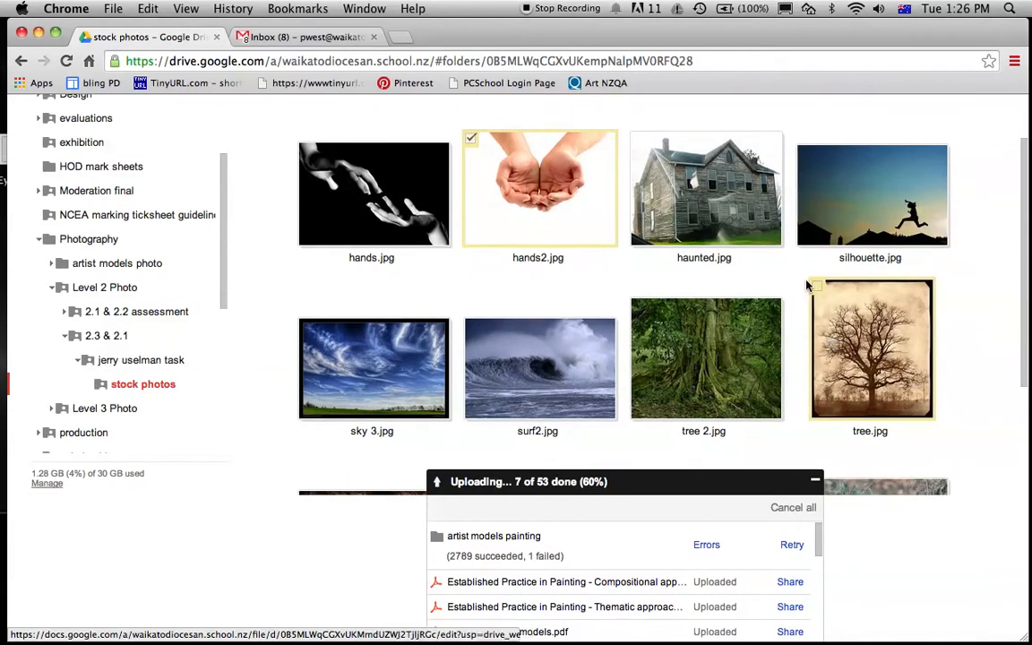
Download the selected photos as a zip file with the file format set to As is
{"action": "scroll", "coordinate": [733, 265], "scroll_direction": "up", "scroll_amount": 5}
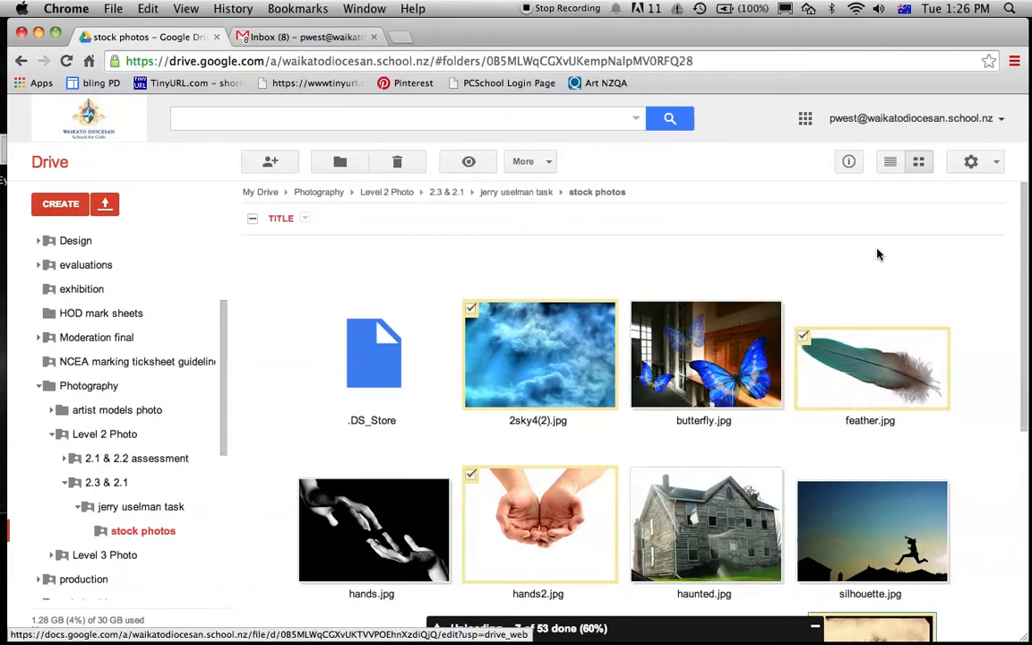
{"action": "left_click", "coordinate": [546, 164]}
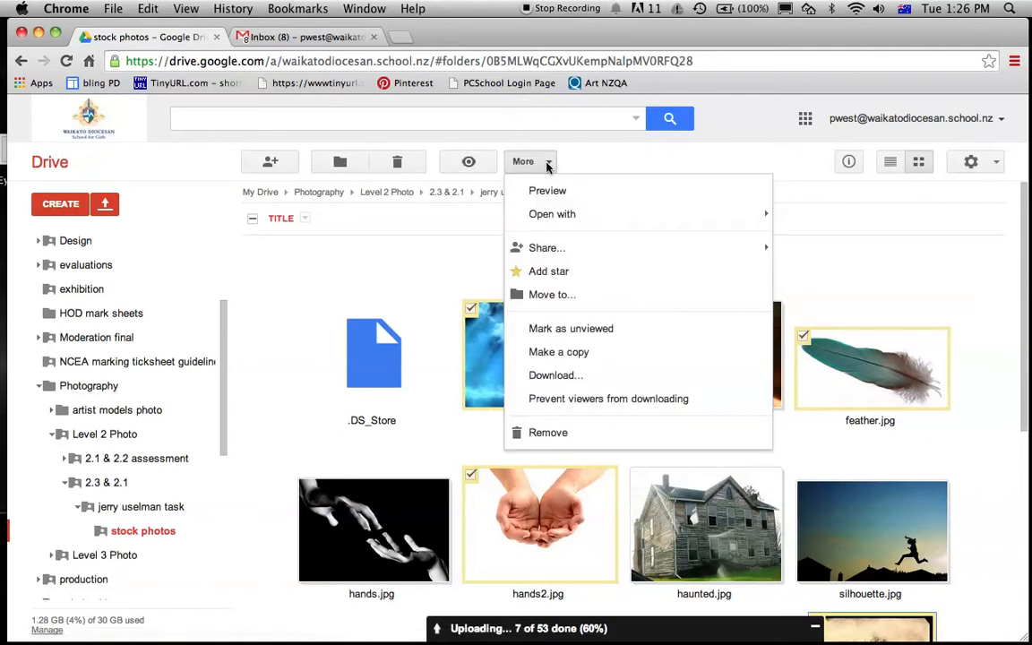
{"action": "left_click", "coordinate": [555, 377]}
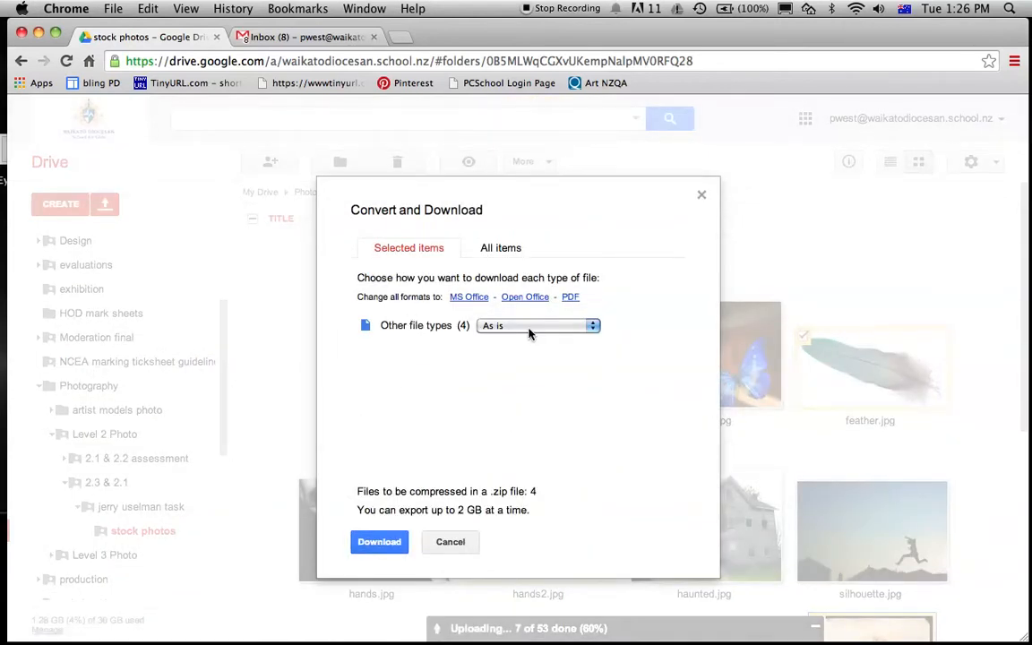
{"action": "left_click", "coordinate": [516, 326]}
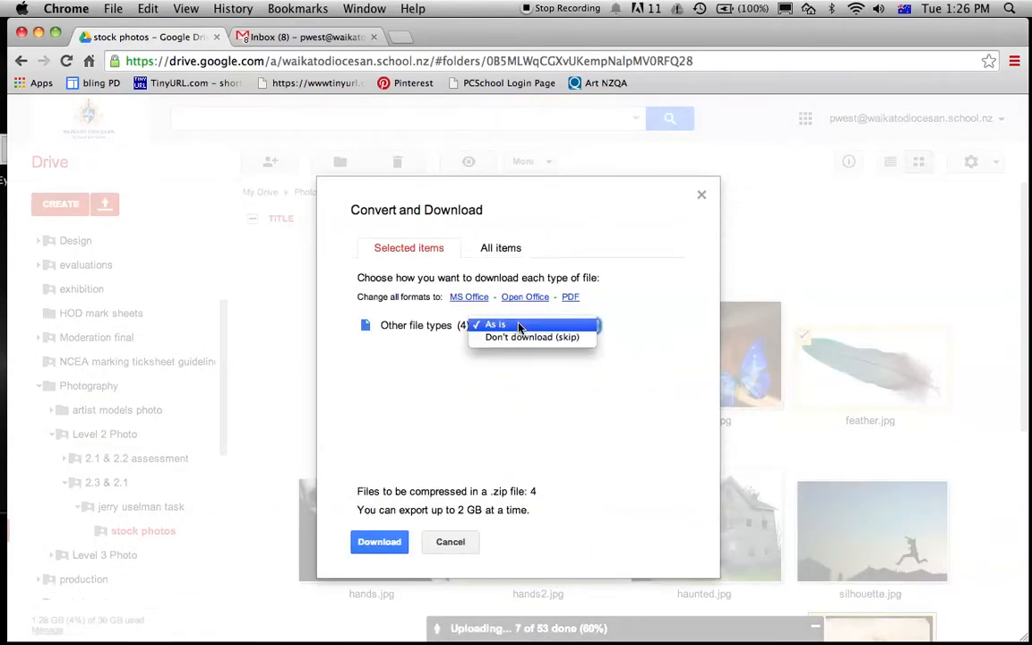
{"action": "left_click", "coordinate": [518, 326]}
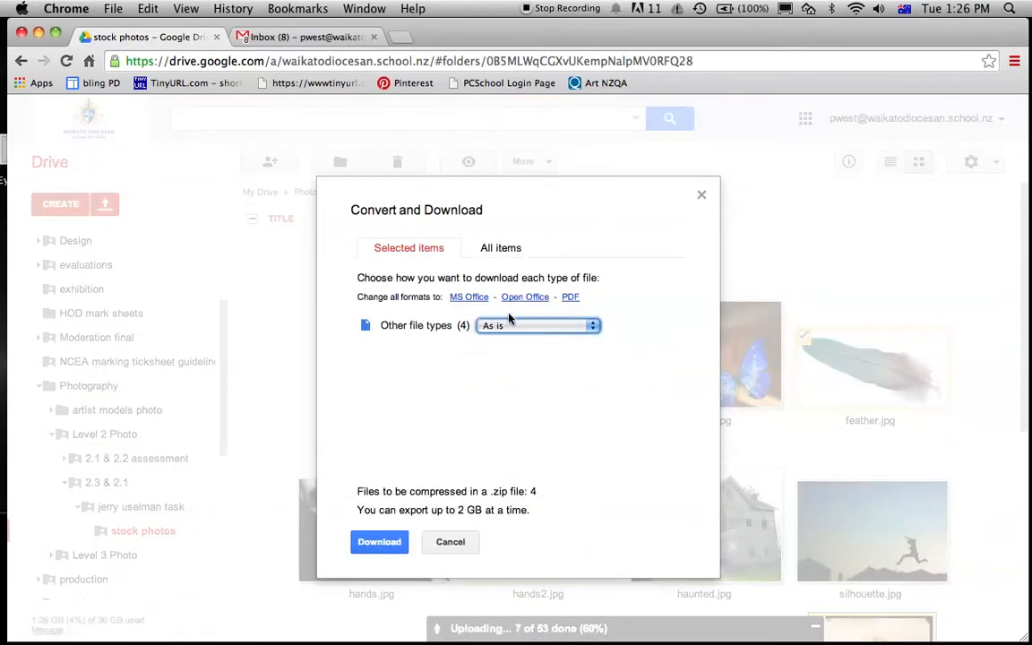
{"action": "left_click", "coordinate": [379, 542]}
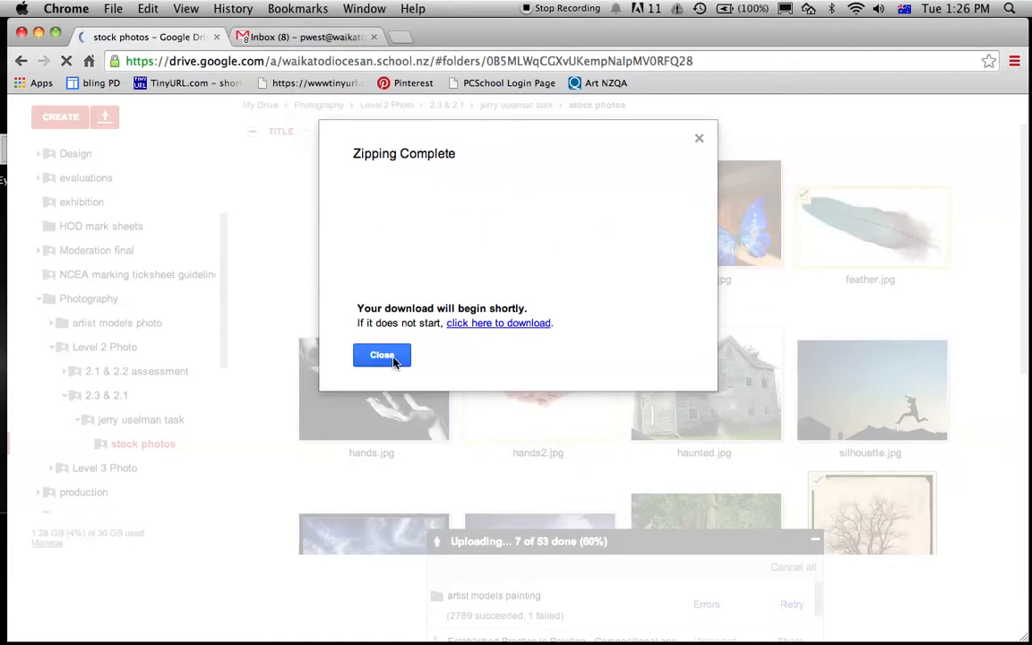
{"action": "left_click", "coordinate": [391, 357]}
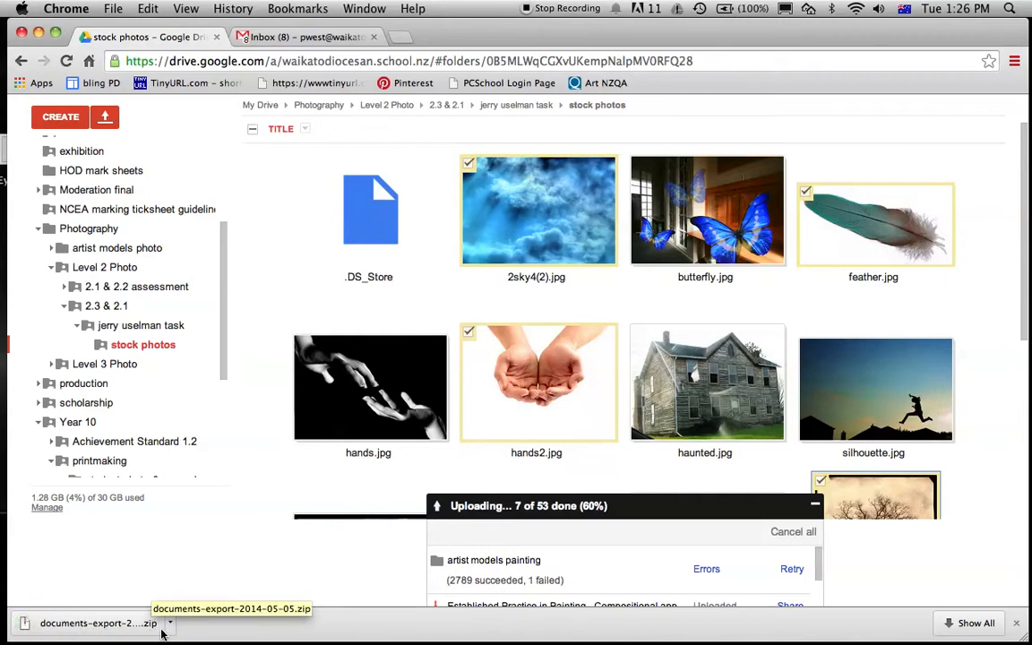
In Finder's Downloads folder, unzip documents-export-2014-05-05.zip and expand the extracted folder to list its photos
{"action": "mouse_move", "coordinate": [759, 626]}
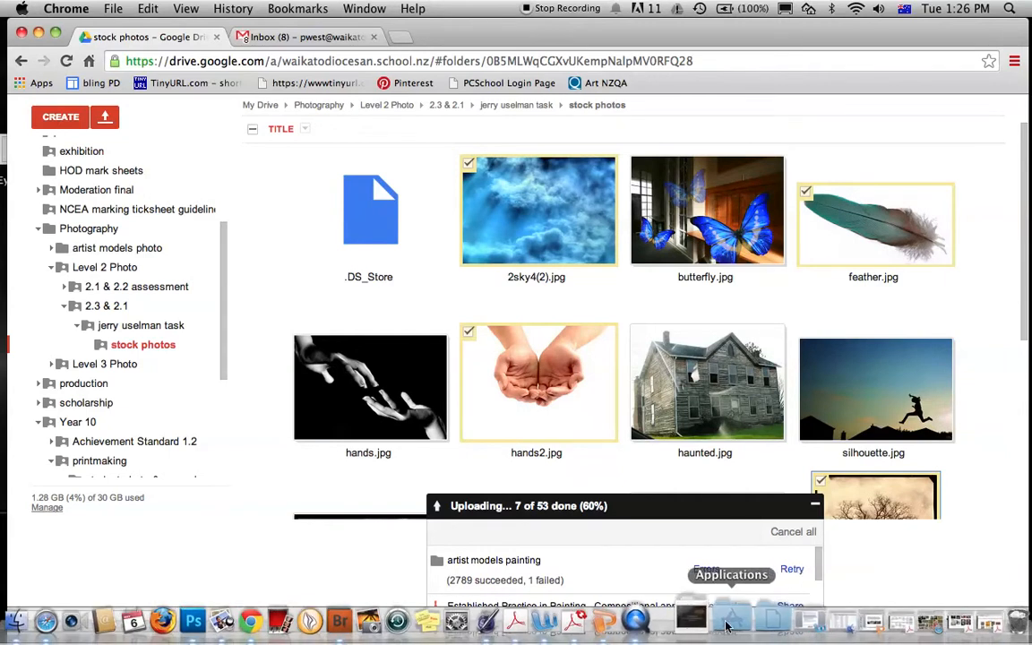
{"action": "left_click", "coordinate": [701, 620]}
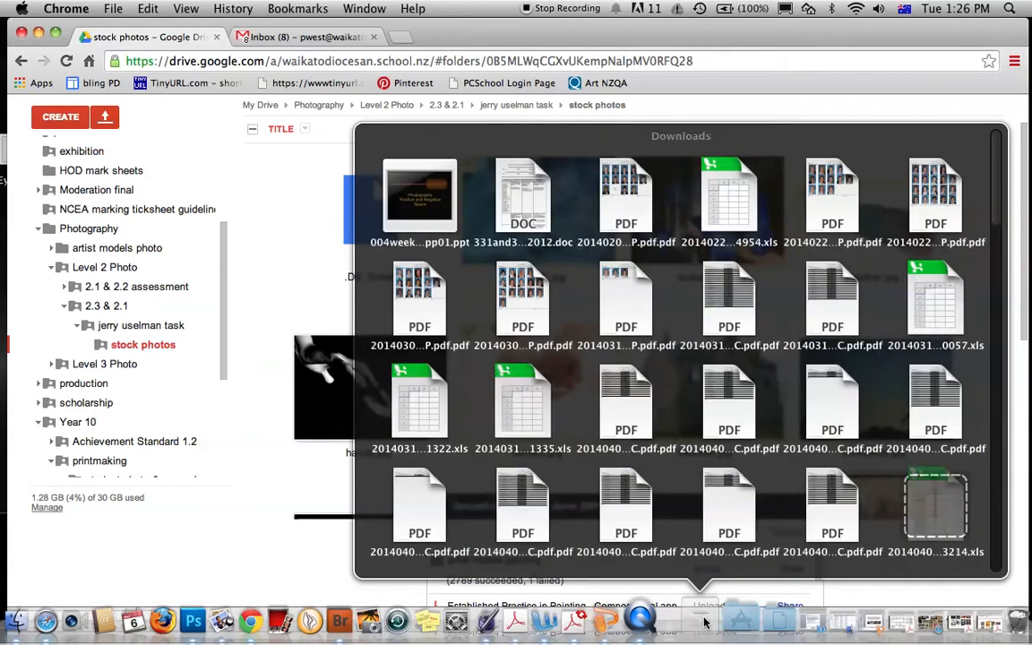
{"action": "scroll", "coordinate": [793, 279], "scroll_direction": "down", "scroll_amount": 15}
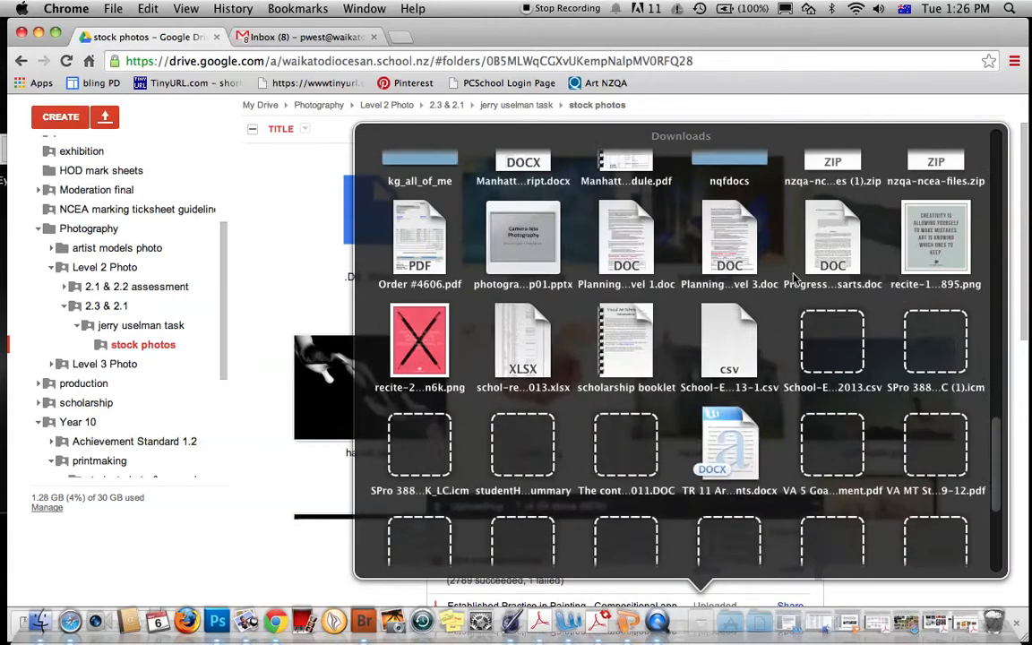
{"action": "left_click", "coordinate": [832, 511]}
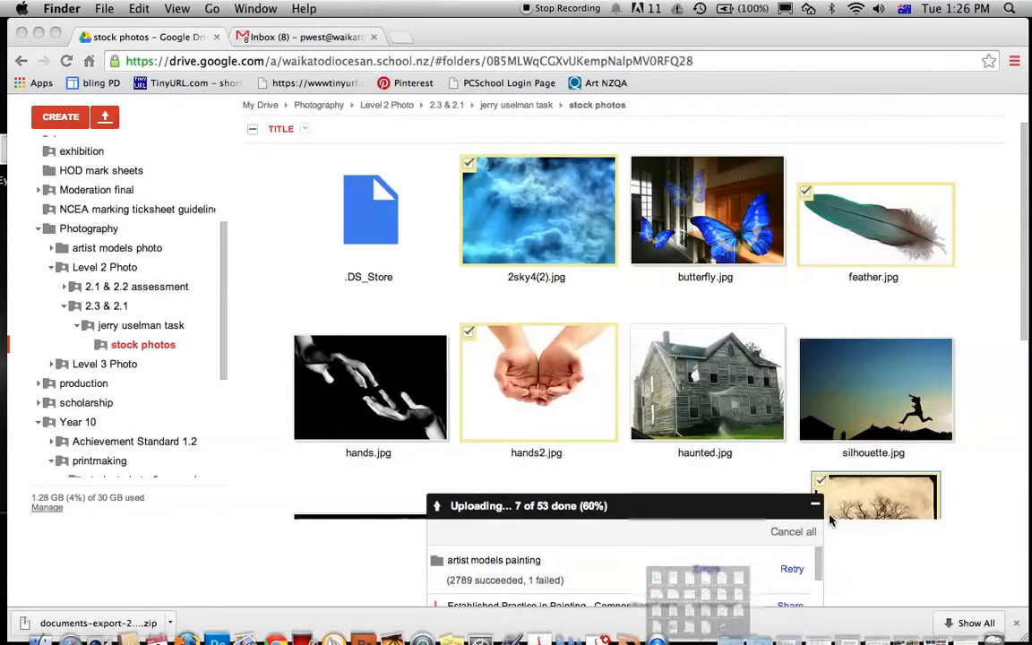
{"action": "left_click_drag", "start_coordinate": [425, 205], "coordinate": [360, 134]}
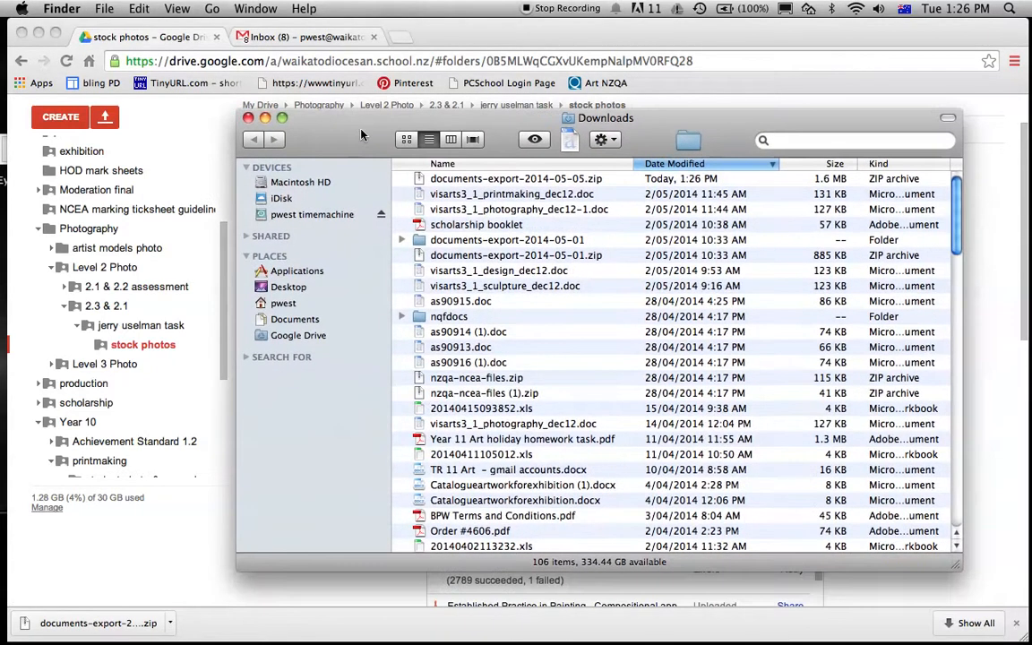
{"action": "double_click", "coordinate": [506, 180]}
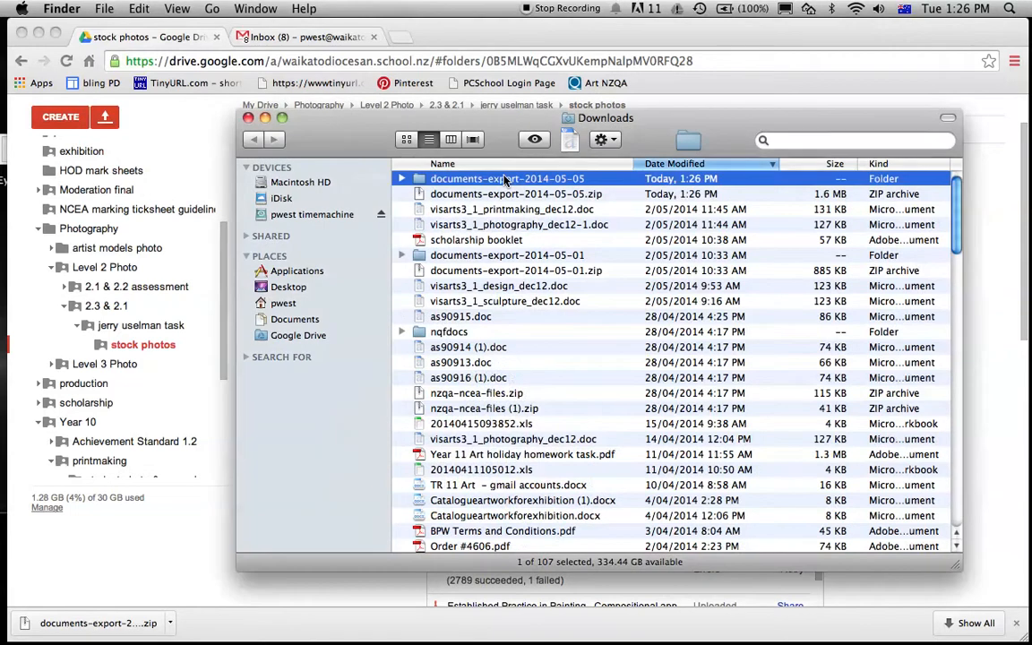
{"action": "left_click", "coordinate": [402, 179]}
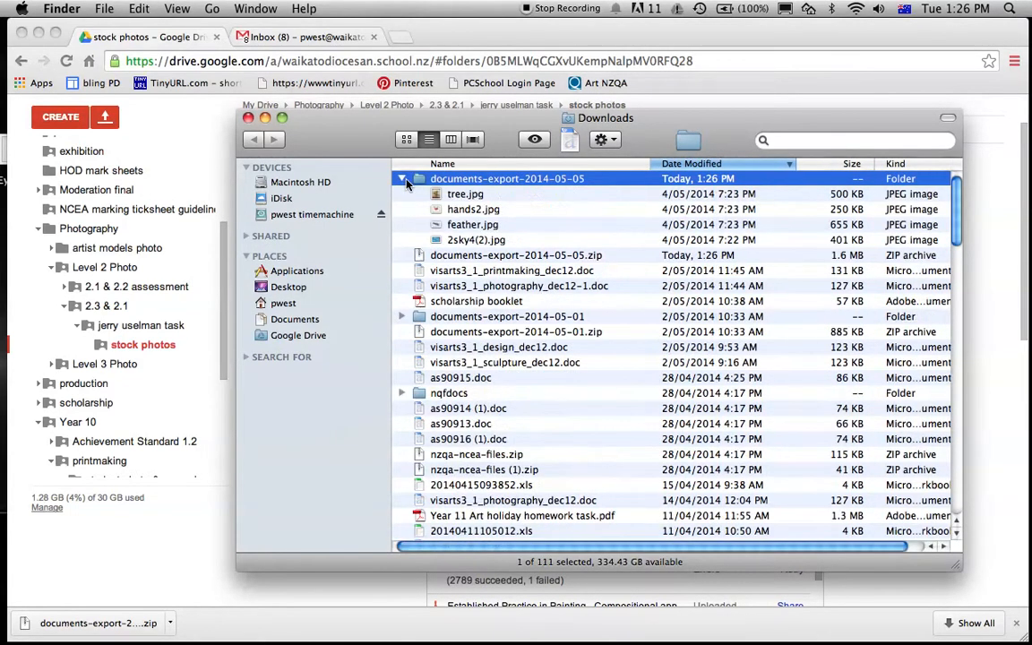
Open the four extracted photos in Photoshop, selecting all of them in Camera Raw and opening them as images
{"action": "left_click", "coordinate": [464, 194]}
{"action": "left_click", "coordinate": [476, 240], "text": "shift"}
{"action": "left_click_drag", "start_coordinate": [425, 213], "coordinate": [215, 623]}
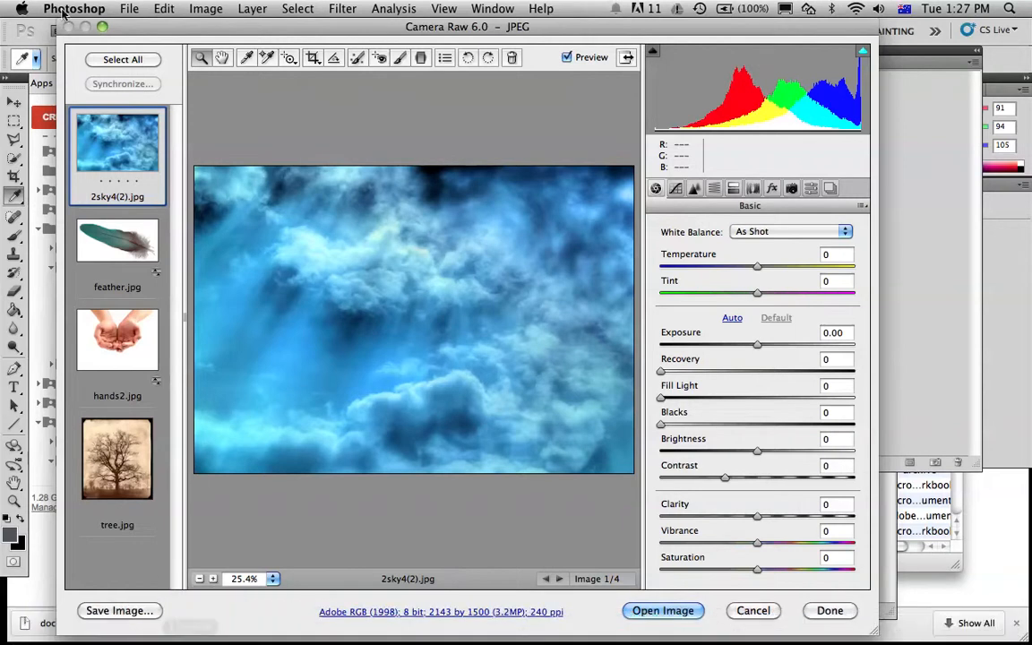
{"action": "left_click", "coordinate": [104, 59]}
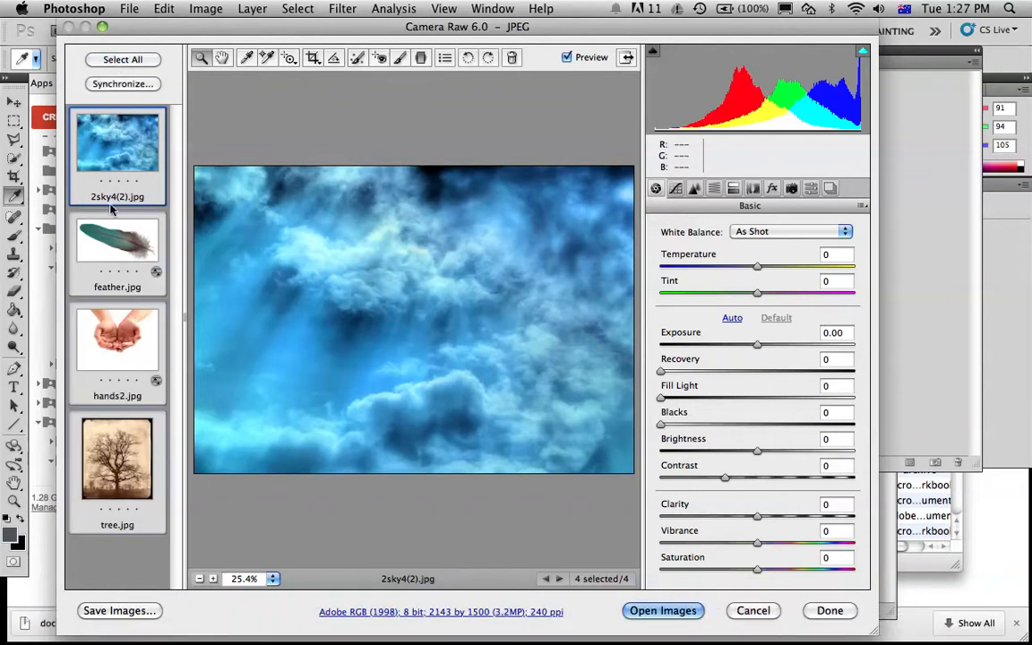
{"action": "left_click", "coordinate": [682, 616]}
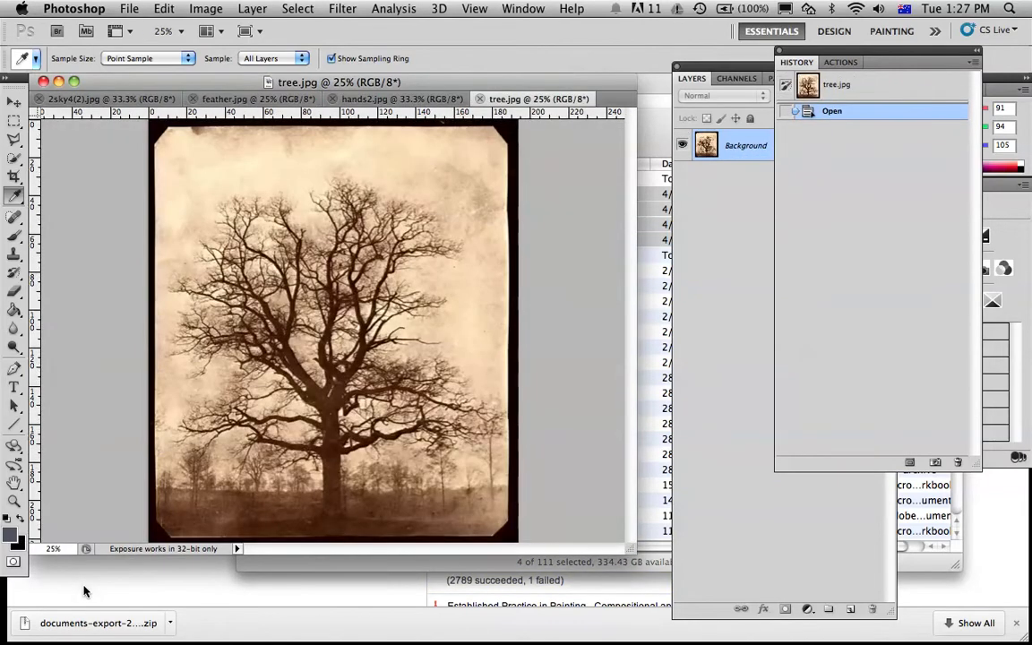
Minimize the browser window behind Photoshop, then return to Photoshop and enlarge the document window holding the tree image
{"action": "left_click", "coordinate": [85, 591]}
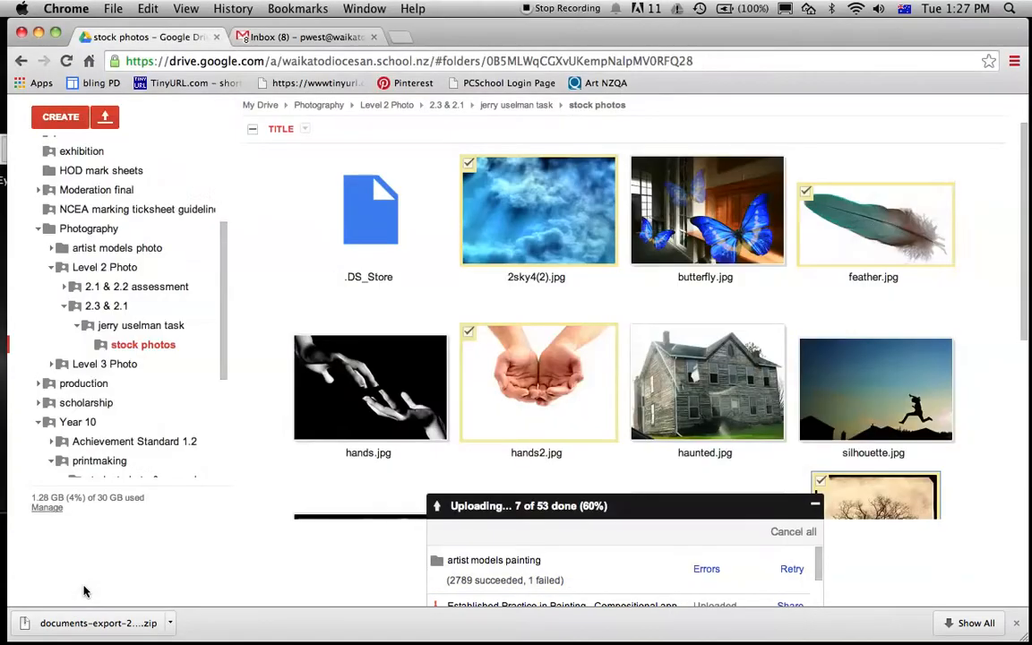
{"action": "left_click", "coordinate": [38, 33]}
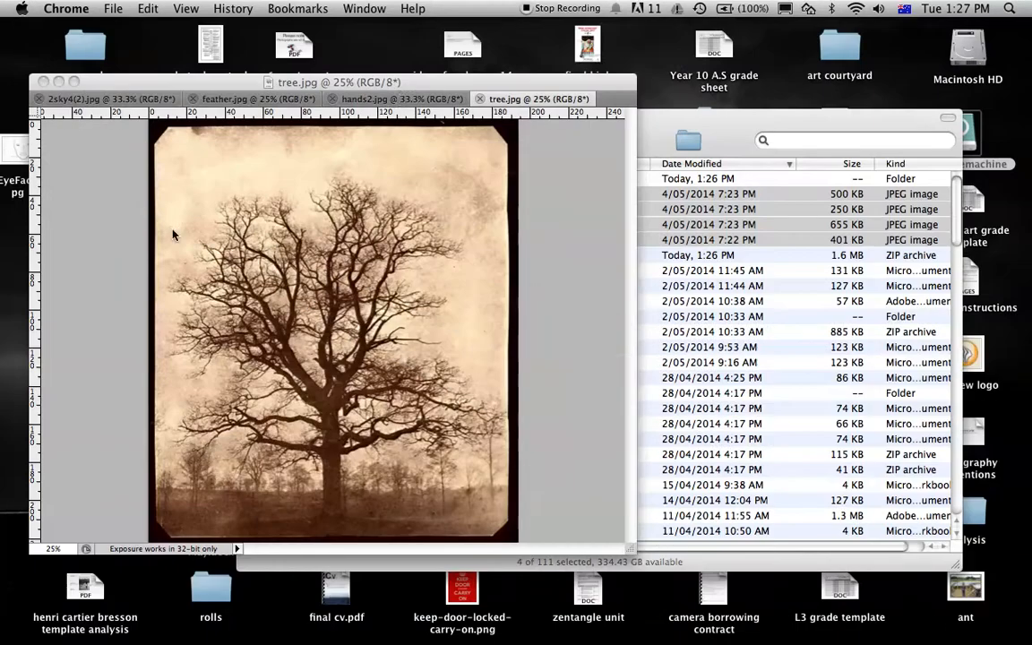
{"action": "left_click", "coordinate": [409, 87]}
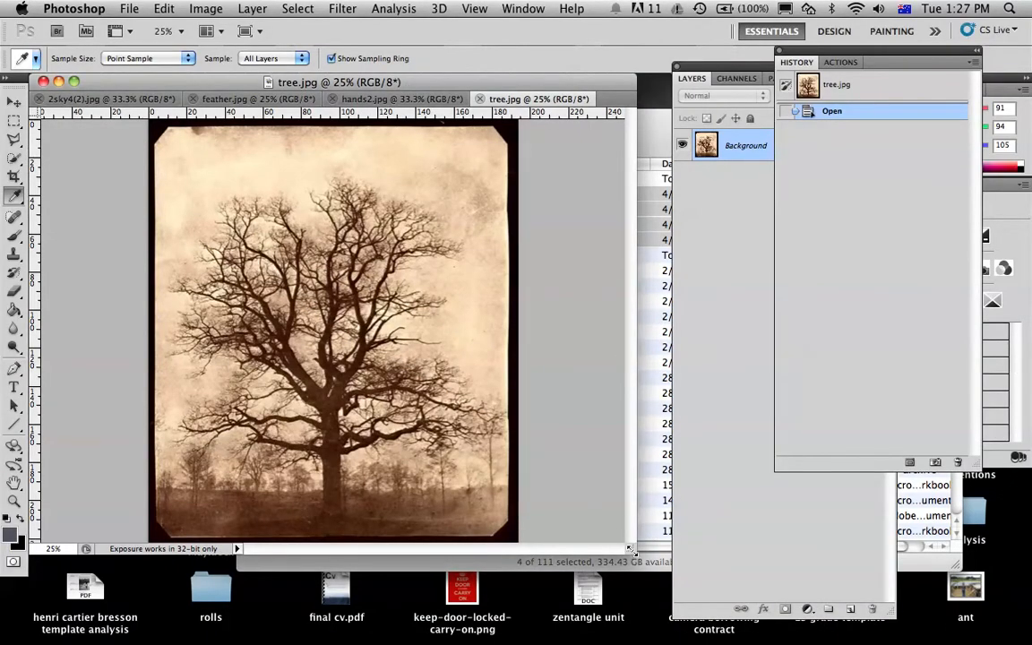
{"action": "left_click_drag", "start_coordinate": [631, 550], "coordinate": [914, 640]}
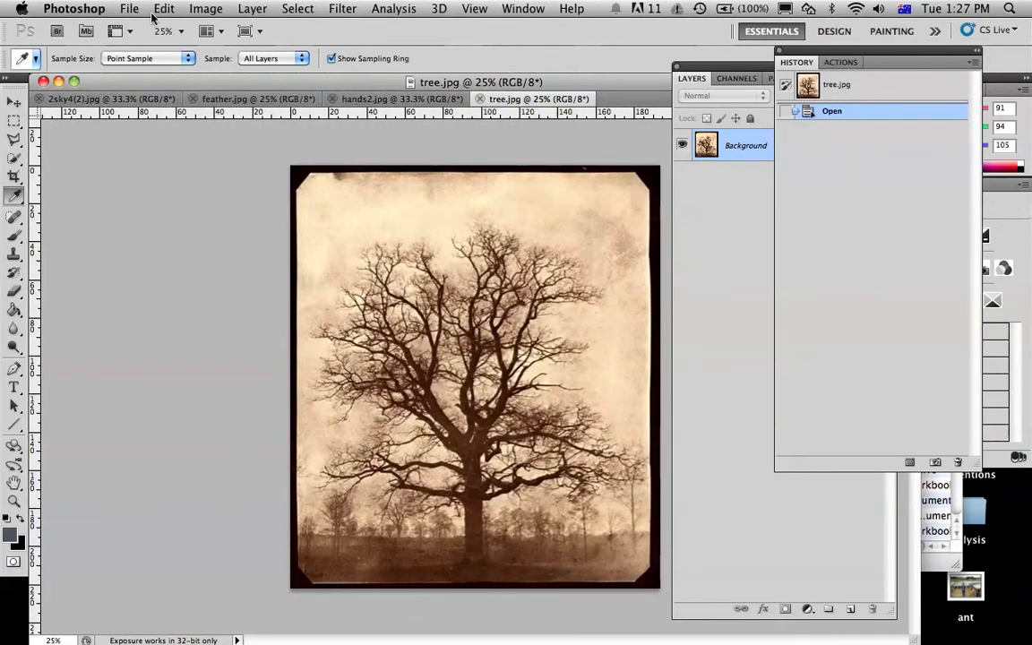
Tile all four open images in a grid and move the Layers panel over the History panel, clear of the images
{"action": "left_click", "coordinate": [208, 31]}
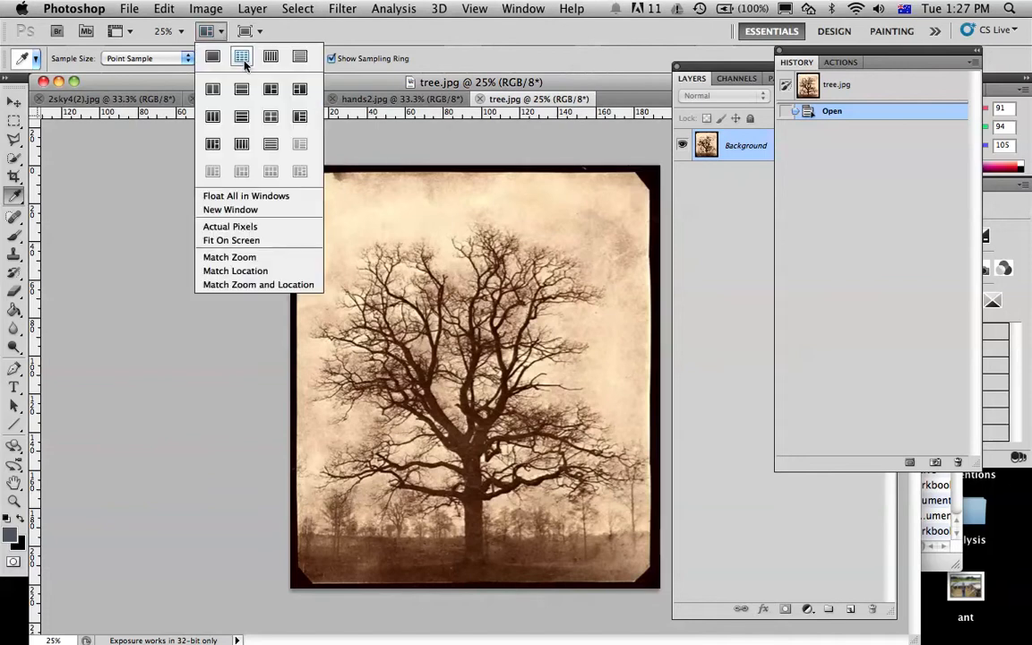
{"action": "left_click", "coordinate": [241, 58]}
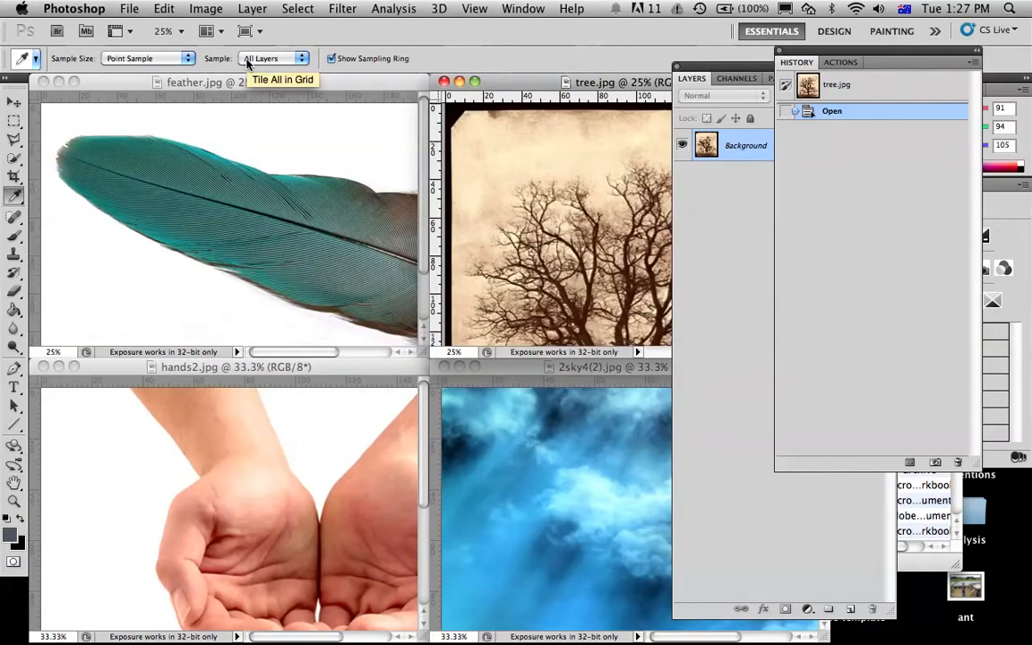
{"action": "left_click_drag", "start_coordinate": [680, 67], "coordinate": [842, 182]}
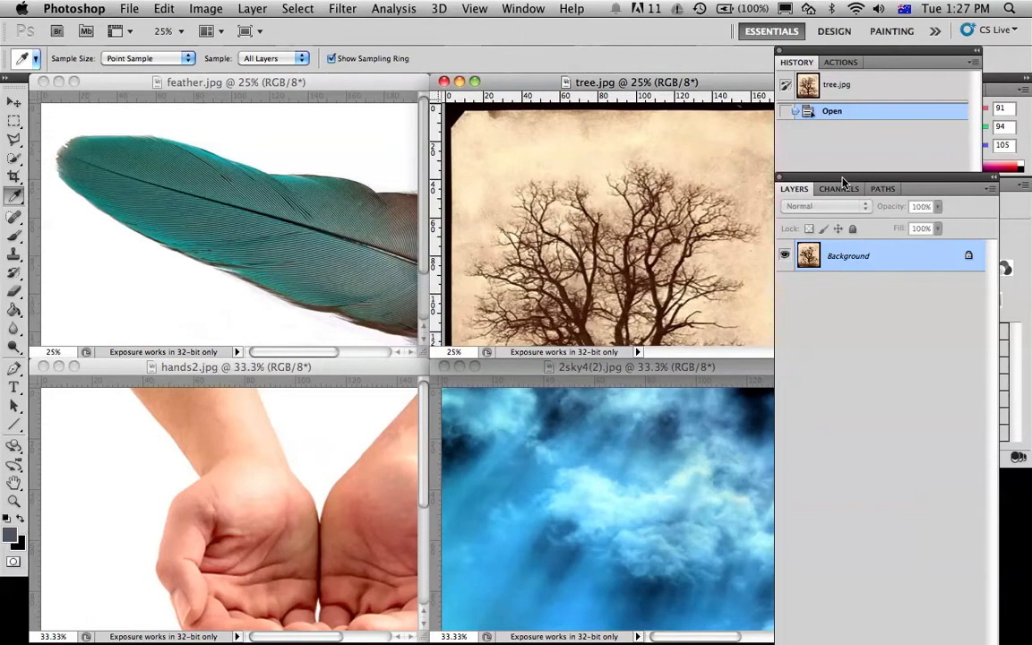
Start a new document, choose the Photo preset, check its size options and set the preset to Custom
{"action": "left_click", "coordinate": [127, 8]}
{"action": "left_click", "coordinate": [138, 30]}
{"action": "left_click", "coordinate": [163, 143]}
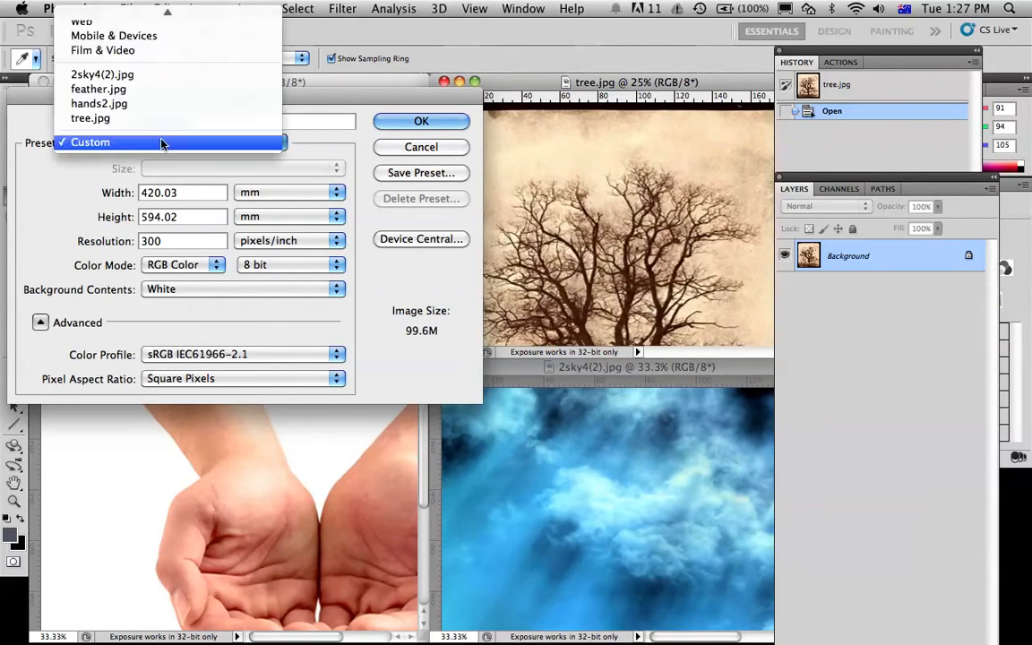
{"action": "scroll", "coordinate": [162, 143], "scroll_direction": "up", "scroll_amount": 3}
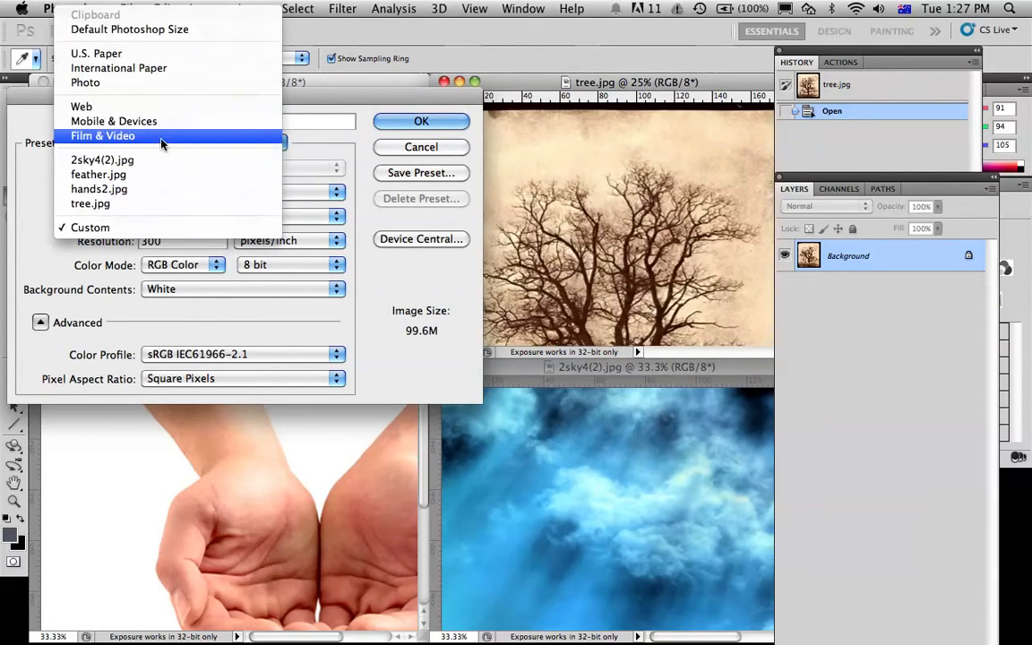
{"action": "left_click", "coordinate": [144, 79]}
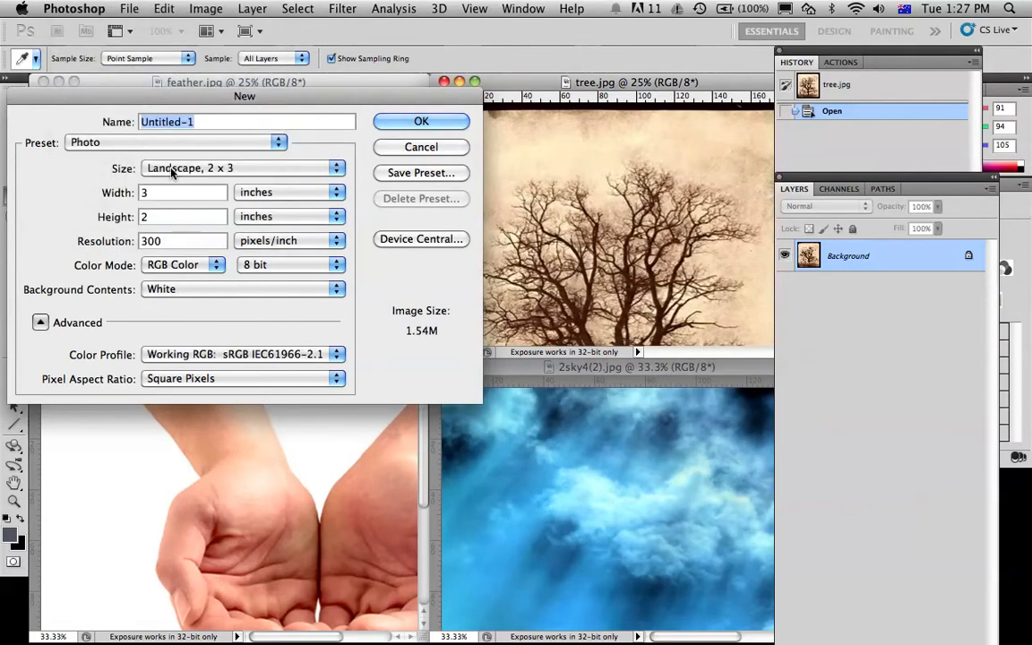
{"action": "left_click", "coordinate": [174, 171]}
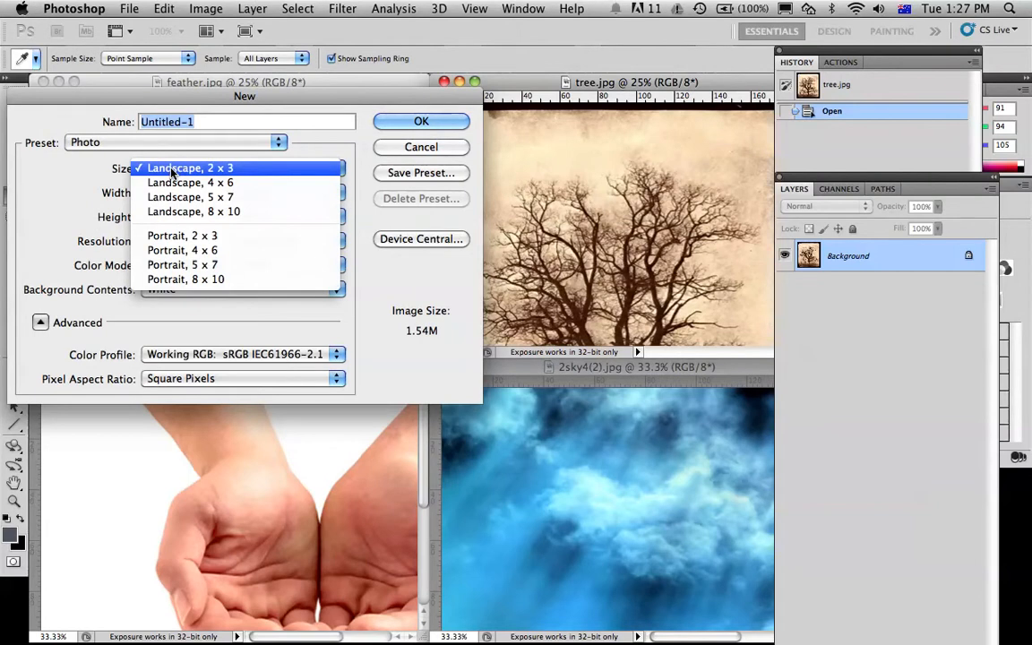
{"action": "left_click", "coordinate": [174, 170]}
{"action": "left_click", "coordinate": [176, 143]}
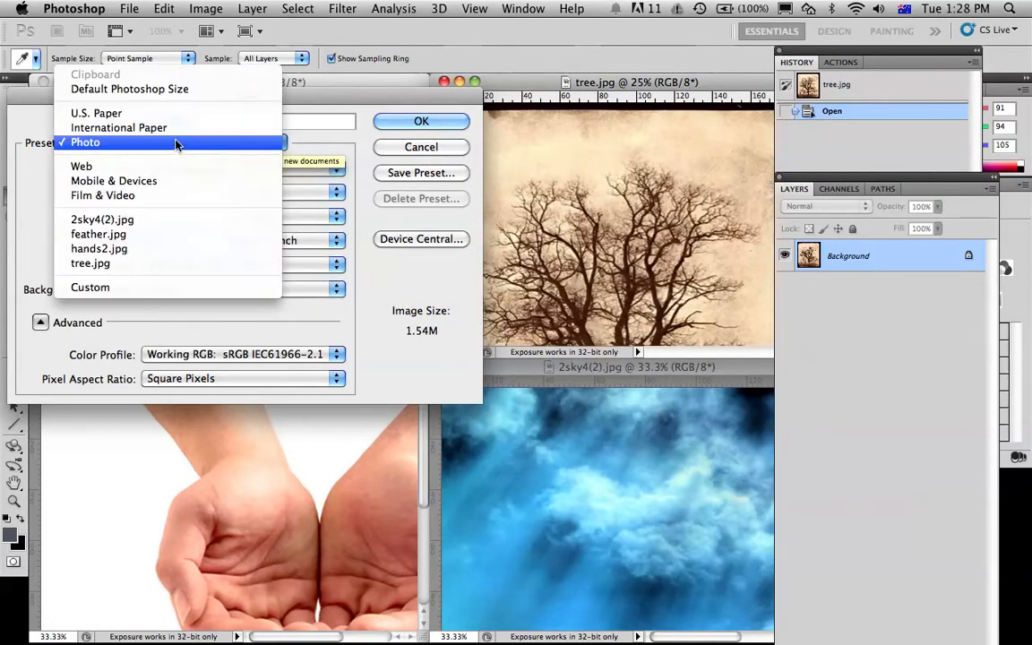
{"action": "left_click", "coordinate": [98, 287]}
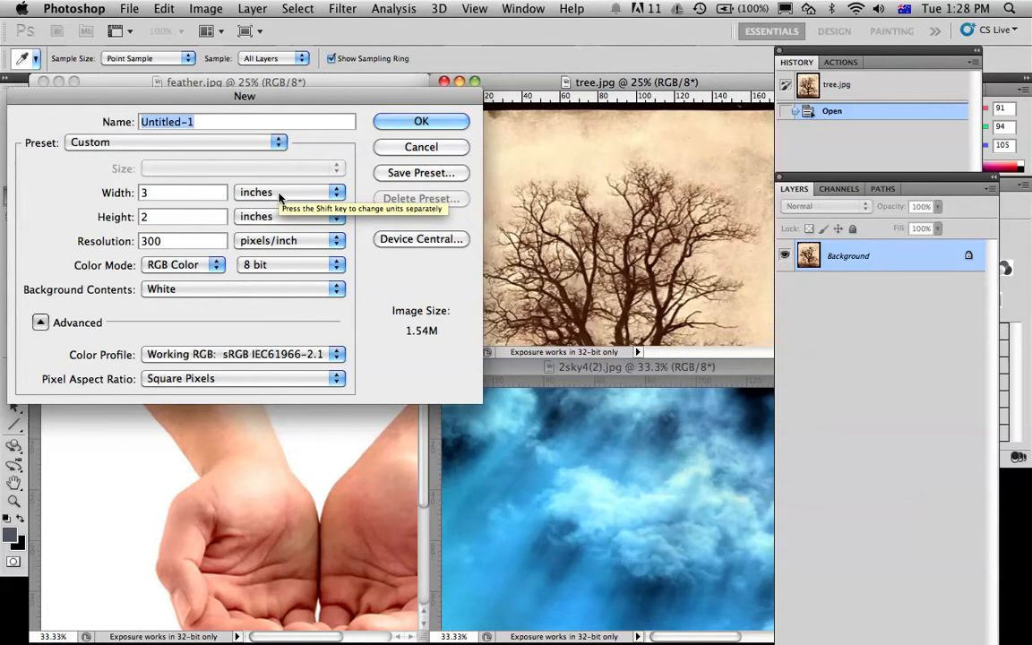
Set the new document's width to 8 inches, height to 6 inches and colour mode to Grayscale
{"action": "left_click", "coordinate": [164, 195]}
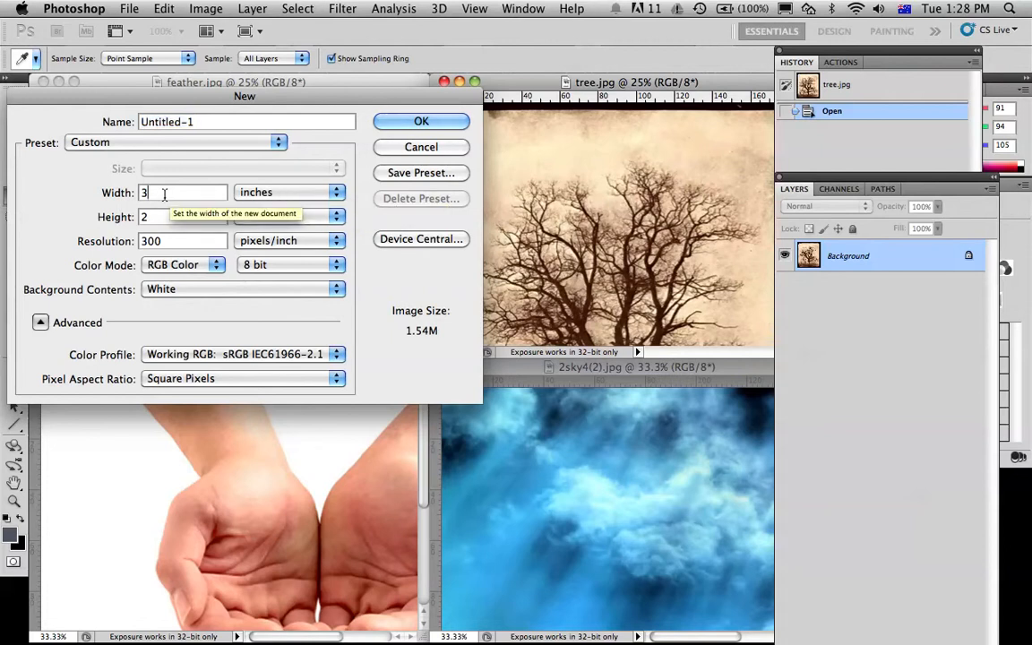
{"action": "double_click", "coordinate": [163, 194]}
{"action": "type", "text": "8"}
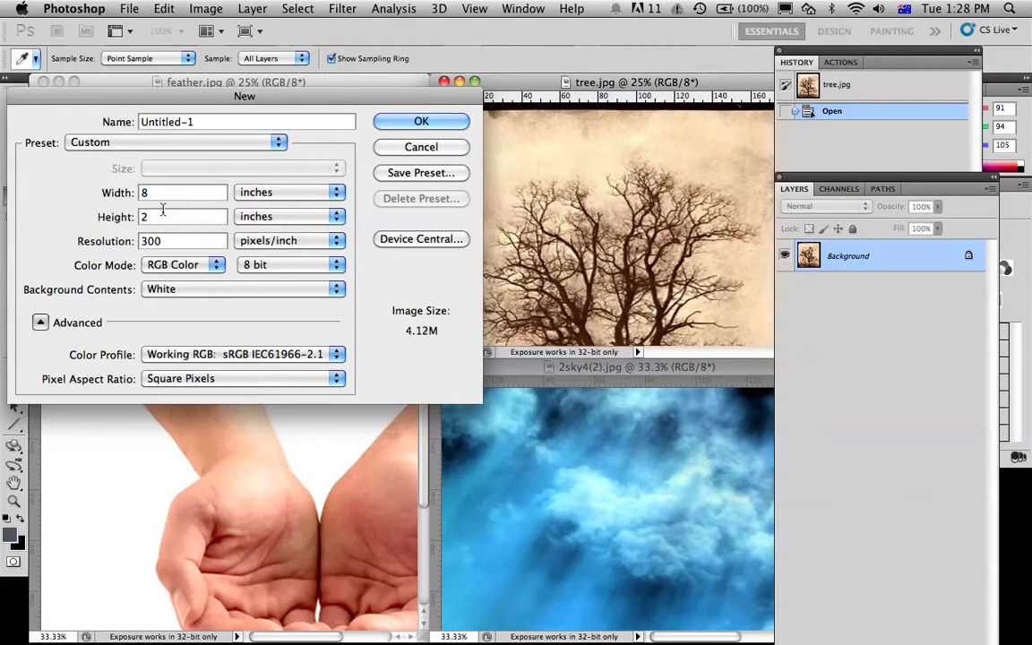
{"action": "double_click", "coordinate": [146, 215]}
{"action": "type", "text": "6"}
{"action": "left_click", "coordinate": [167, 266]}
{"action": "left_click", "coordinate": [170, 248]}
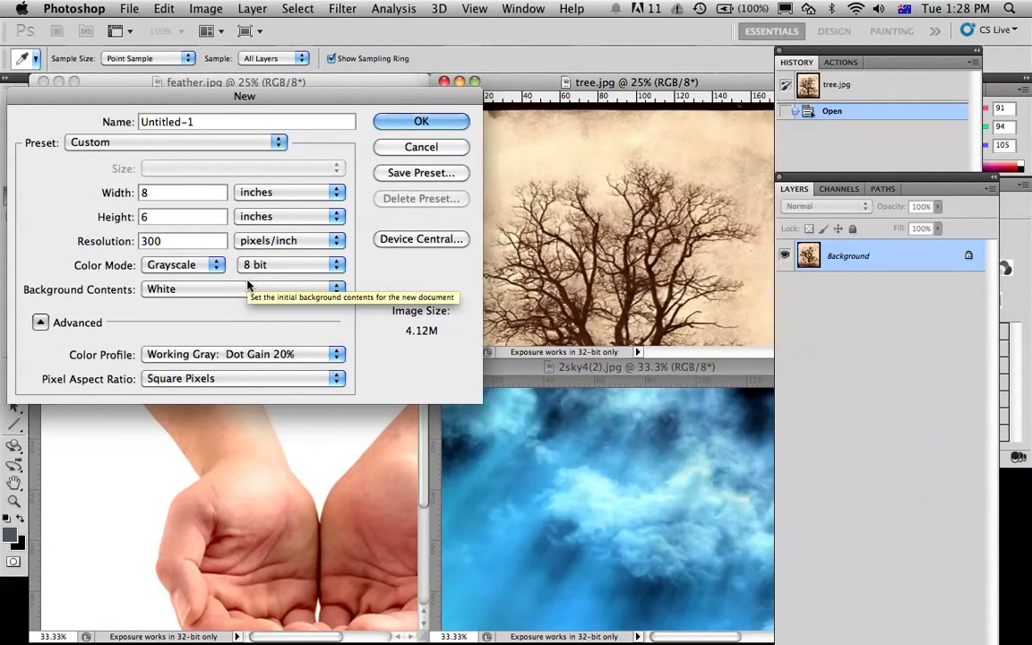
Name the new document "uselman task" and create it
{"action": "left_click_drag", "start_coordinate": [210, 122], "coordinate": [89, 122]}
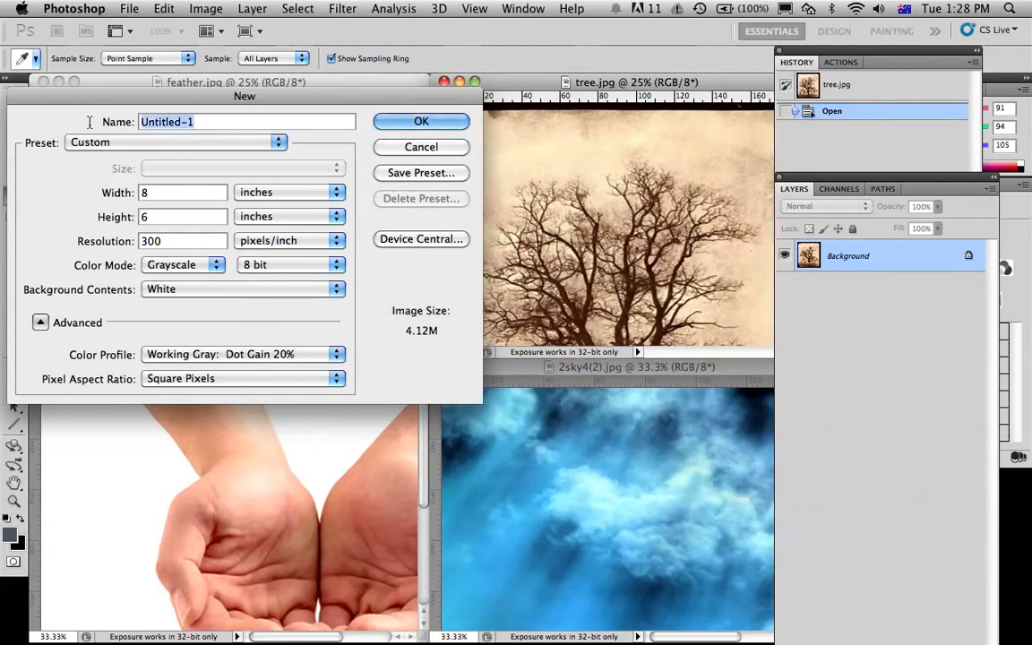
{"action": "key", "text": "BackSpace"}
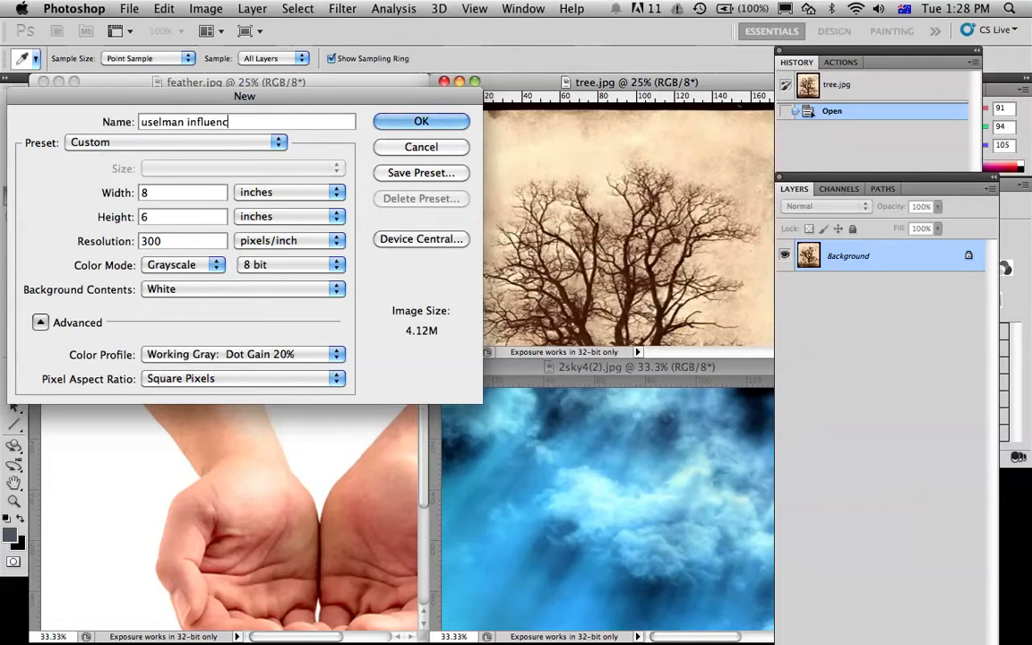
{"action": "key", "text": "BackSpace"}
{"action": "key", "text": "BackSpace"}
{"action": "key", "text": "BackSpace"}
{"action": "key", "text": "BackSpace"}
{"action": "key", "text": "BackSpace"}
{"action": "key", "text": "BackSpace"}
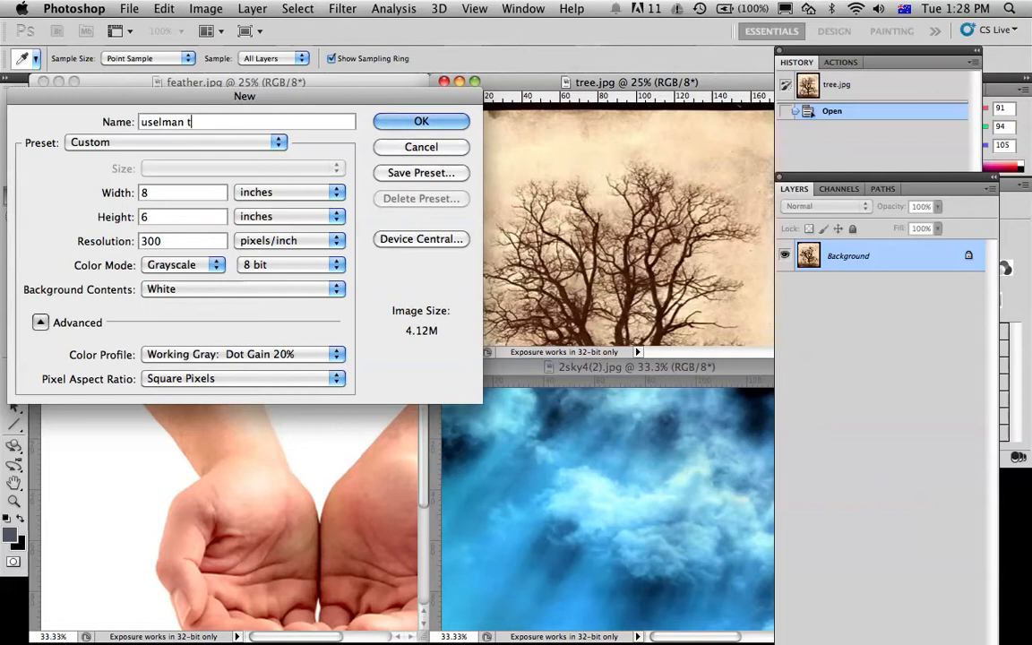
{"action": "left_click", "coordinate": [408, 120]}
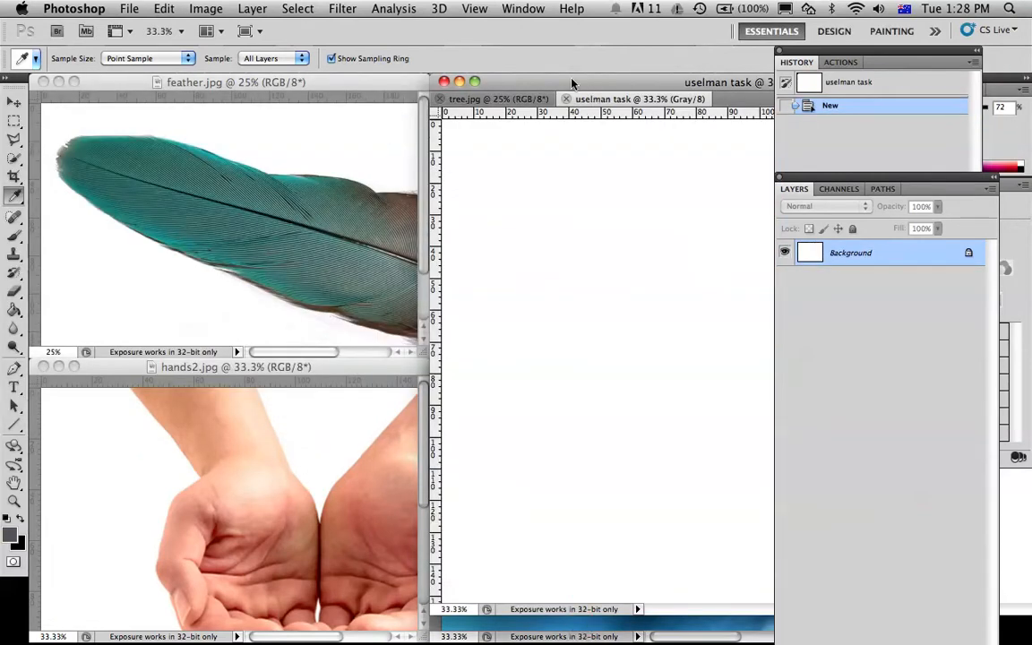
Tile all open documents in a grid and use the Move tool to copy the hands, feather, hands again, tree and sky into uselman task
{"action": "left_click", "coordinate": [208, 31]}
{"action": "left_click", "coordinate": [242, 55]}
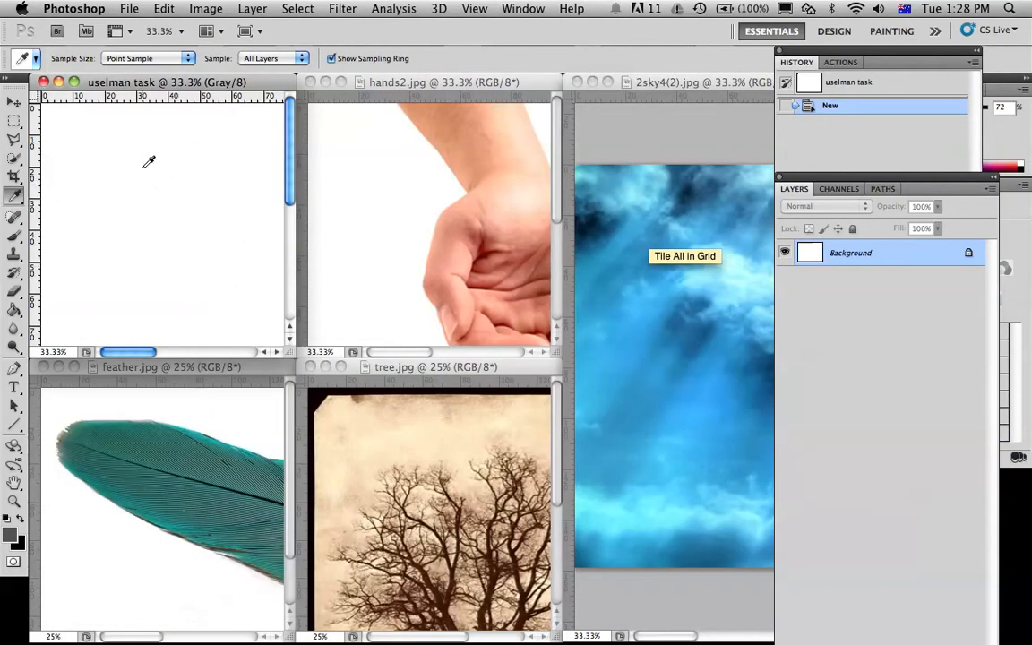
{"action": "left_click", "coordinate": [14, 102]}
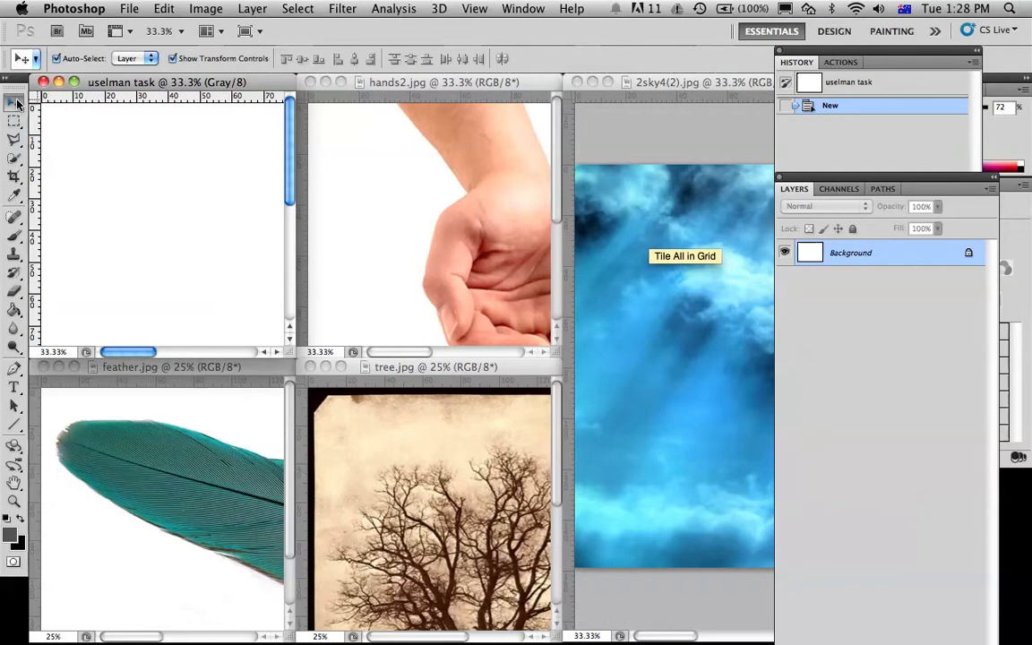
{"action": "left_click", "coordinate": [322, 175]}
{"action": "left_click_drag", "start_coordinate": [113, 192], "coordinate": [115, 190]}
{"action": "left_click", "coordinate": [181, 459]}
{"action": "left_click_drag", "start_coordinate": [179, 454], "coordinate": [206, 199]}
{"action": "left_click_drag", "start_coordinate": [454, 212], "coordinate": [199, 201]}
{"action": "left_click_drag", "start_coordinate": [420, 475], "coordinate": [213, 287]}
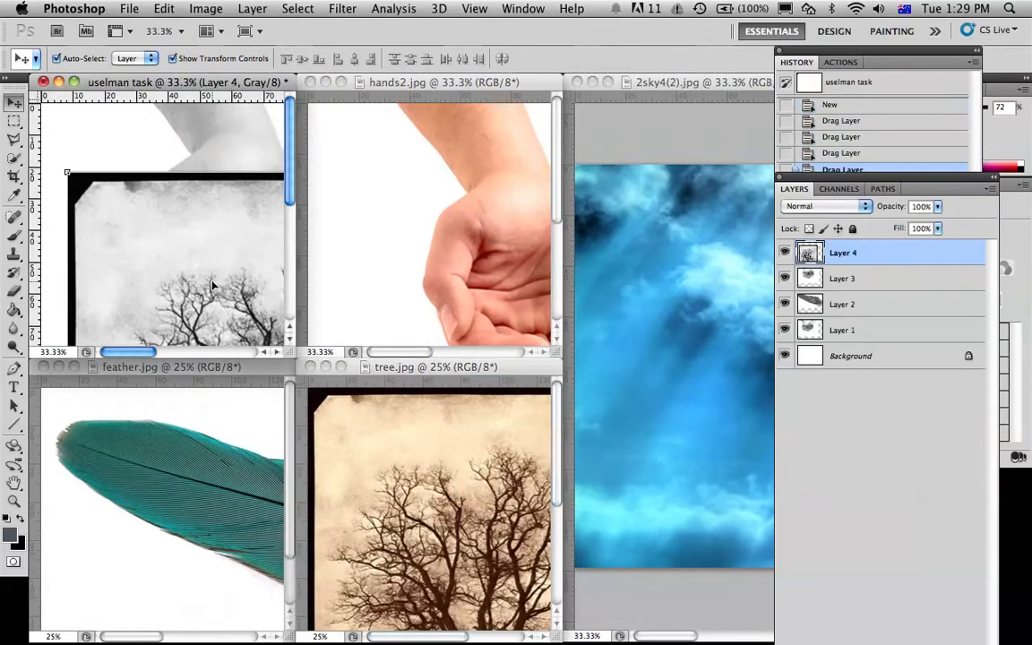
{"action": "left_click_drag", "start_coordinate": [696, 281], "coordinate": [145, 210]}
Minimize the sky, hands, tree and feather source windows and enlarge the uselman task window to show its whole canvas
{"action": "left_click", "coordinate": [592, 81]}
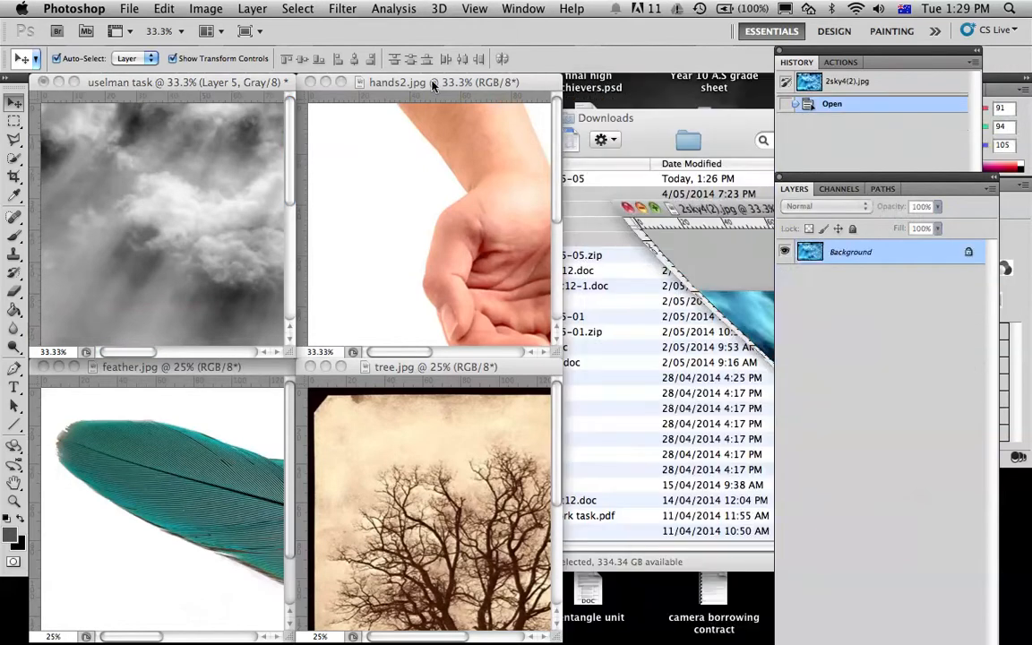
{"action": "left_click", "coordinate": [325, 82]}
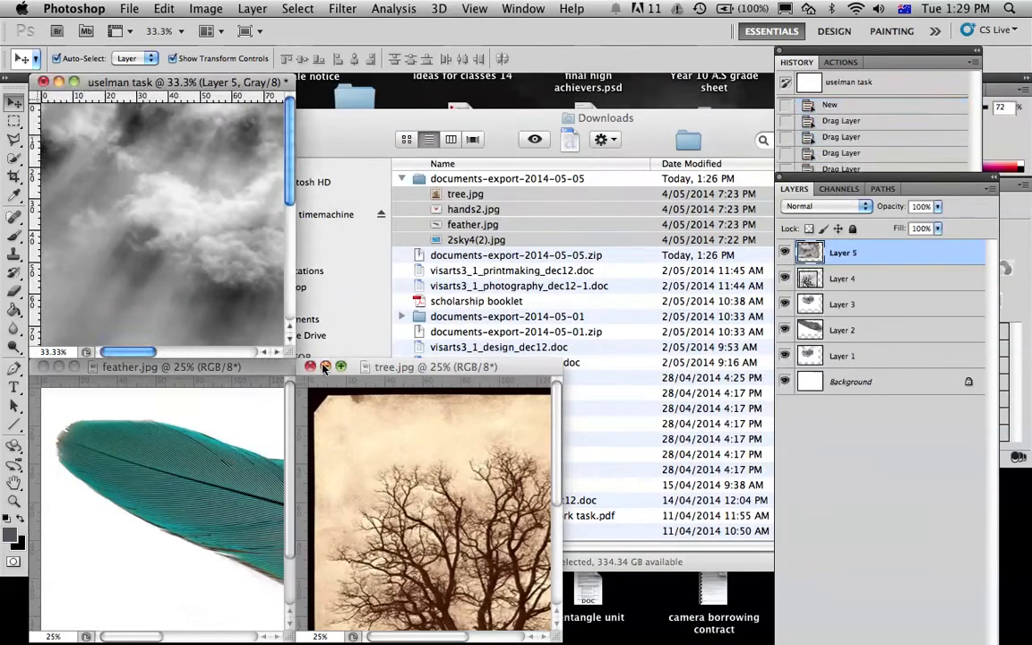
{"action": "left_click", "coordinate": [325, 366]}
{"action": "left_click", "coordinate": [58, 366]}
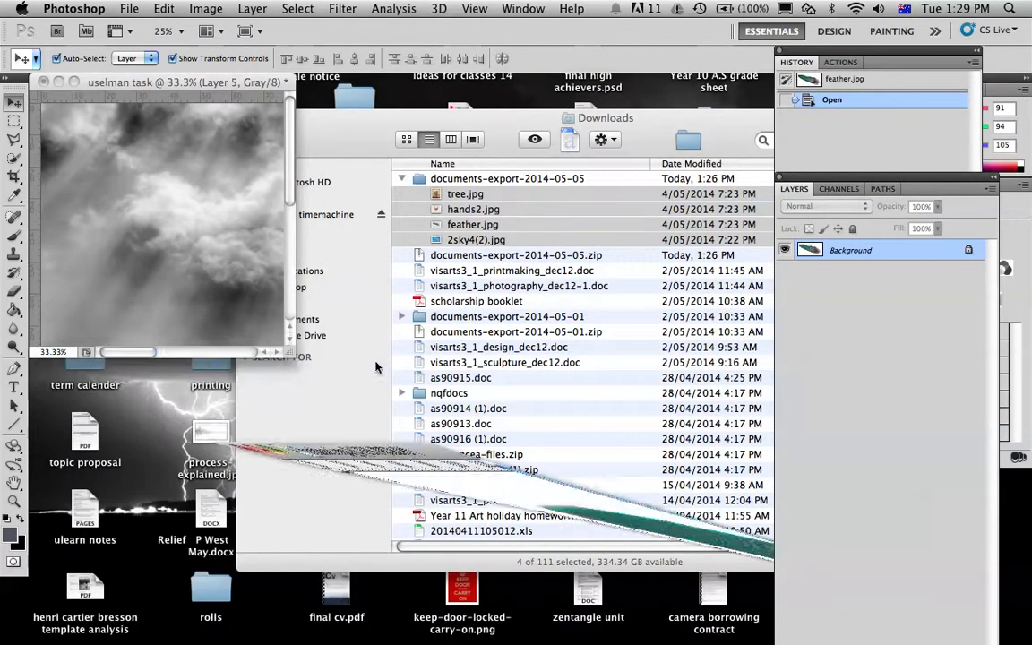
{"action": "left_click_drag", "start_coordinate": [289, 352], "coordinate": [773, 618]}
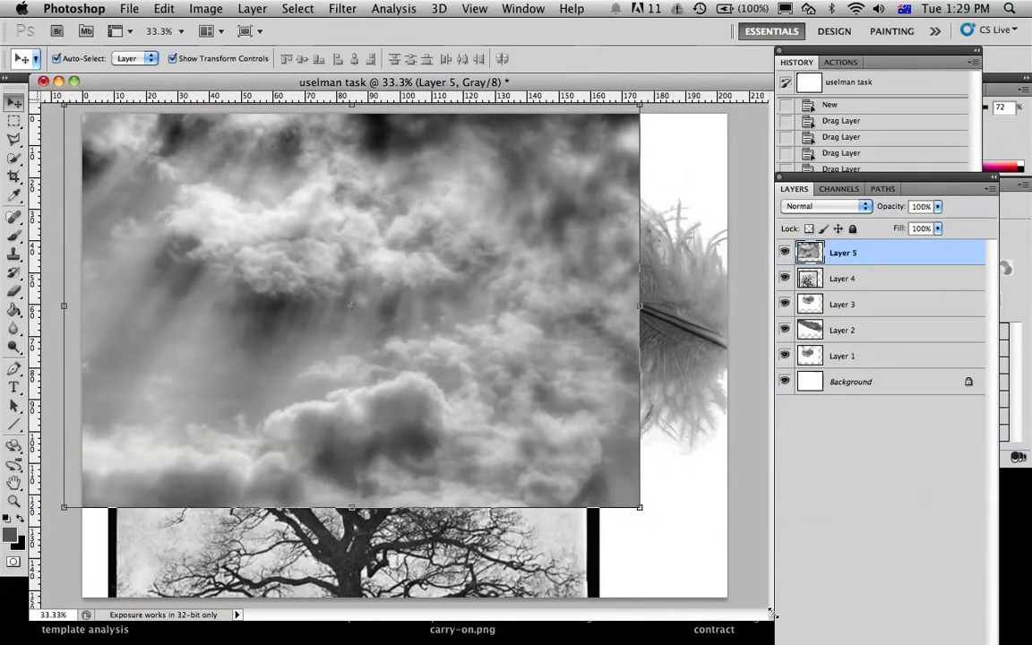
Save the document as uselman task.psd in Photoshop format with layers and Maximize Compatibility enabled
{"action": "key", "text": "super+shift+s"}
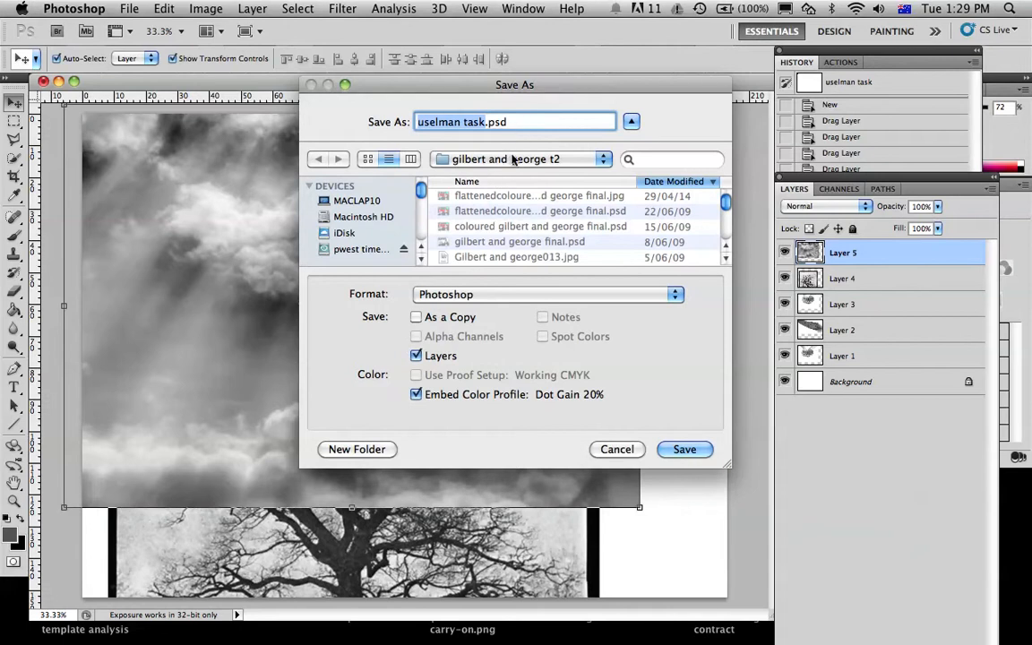
{"action": "left_click", "coordinate": [686, 449]}
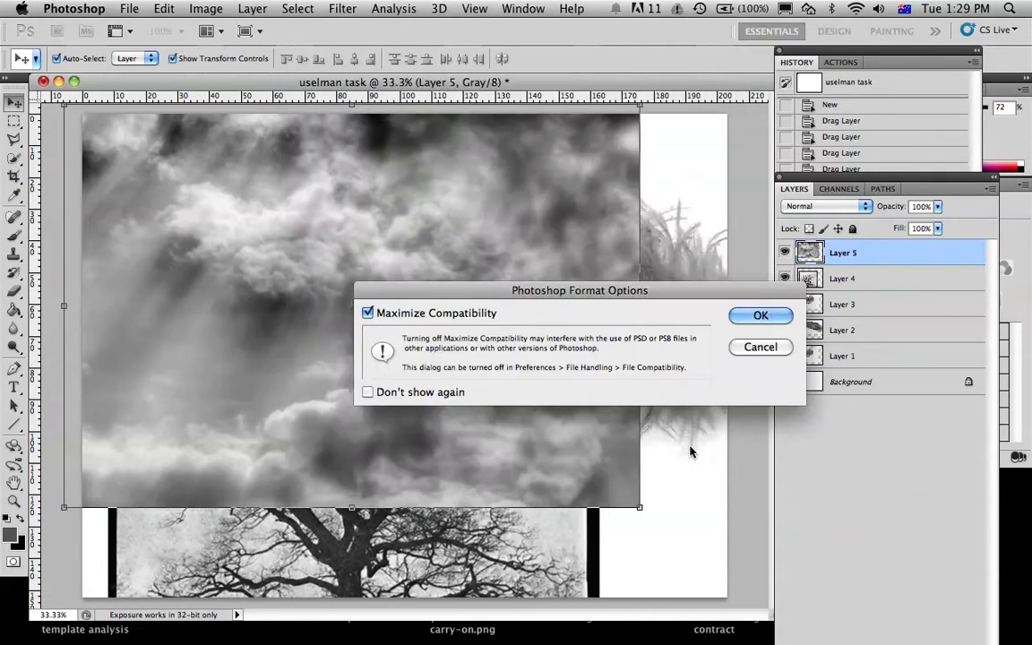
{"action": "left_click", "coordinate": [758, 319]}
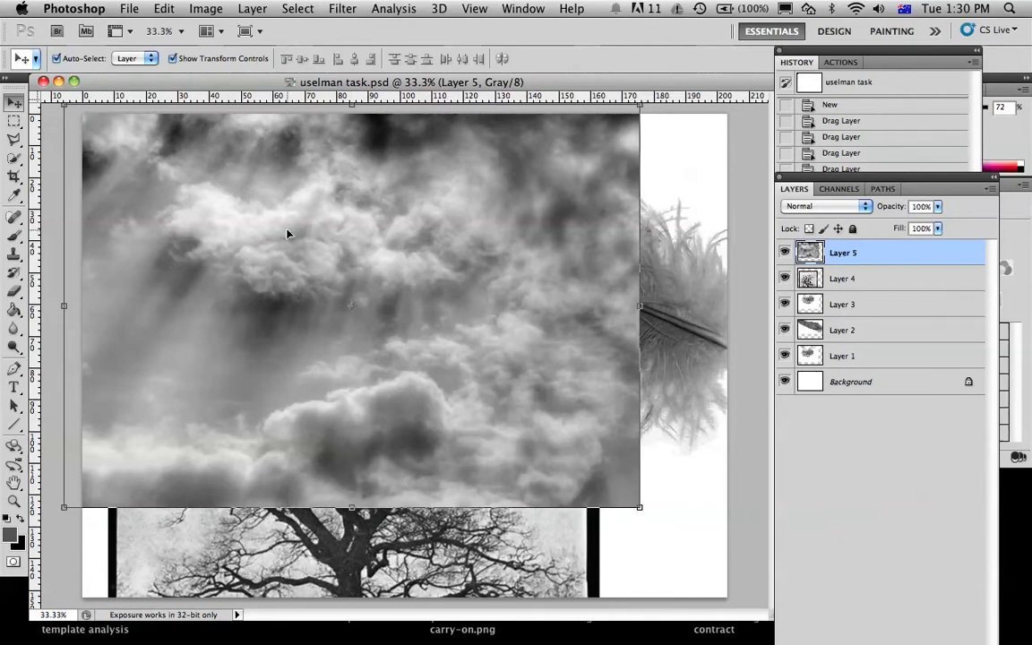
Move the sky layer slightly so its upper-left corner lines up with the canvas corner
{"action": "mouse_move", "coordinate": [320, 265]}
{"action": "left_mouse_down"}
{"action": "mouse_move", "coordinate": [347, 303]}
{"action": "mouse_move", "coordinate": [335, 276]}
{"action": "left_mouse_up"}
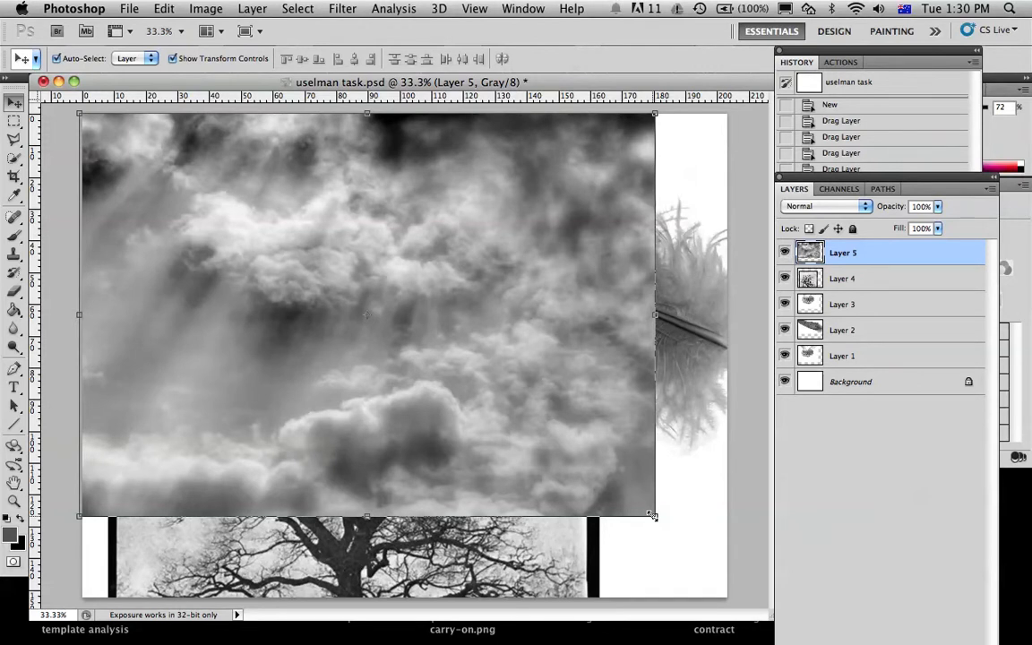
Try resizing the sky layer without keeping its proportions, to 97.76% by 95.60% and to 106.58% by 94.40%, undoing each transform
{"action": "left_click_drag", "start_coordinate": [652, 516], "coordinate": [649, 419]}
{"action": "left_click_drag", "start_coordinate": [661, 337], "coordinate": [640, 498]}
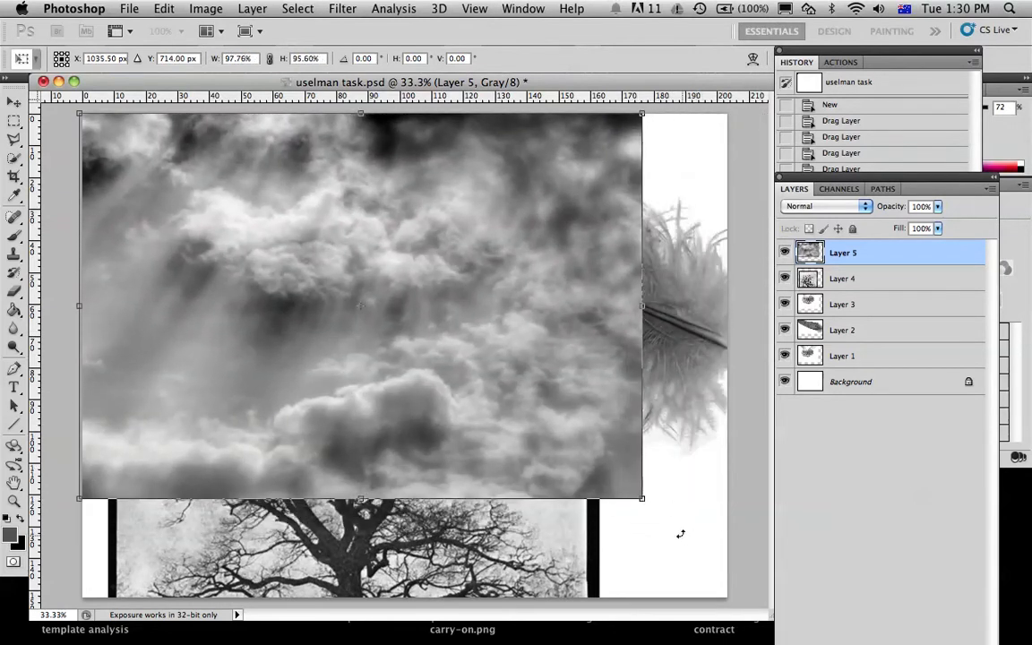
{"action": "key", "text": "Return"}
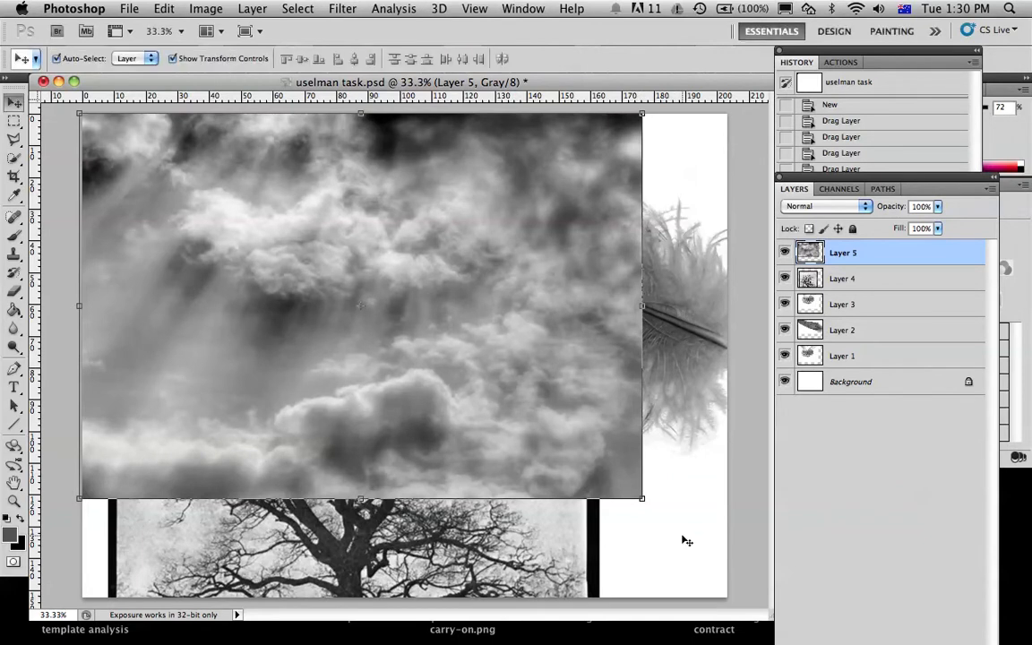
{"action": "key", "text": "super+z"}
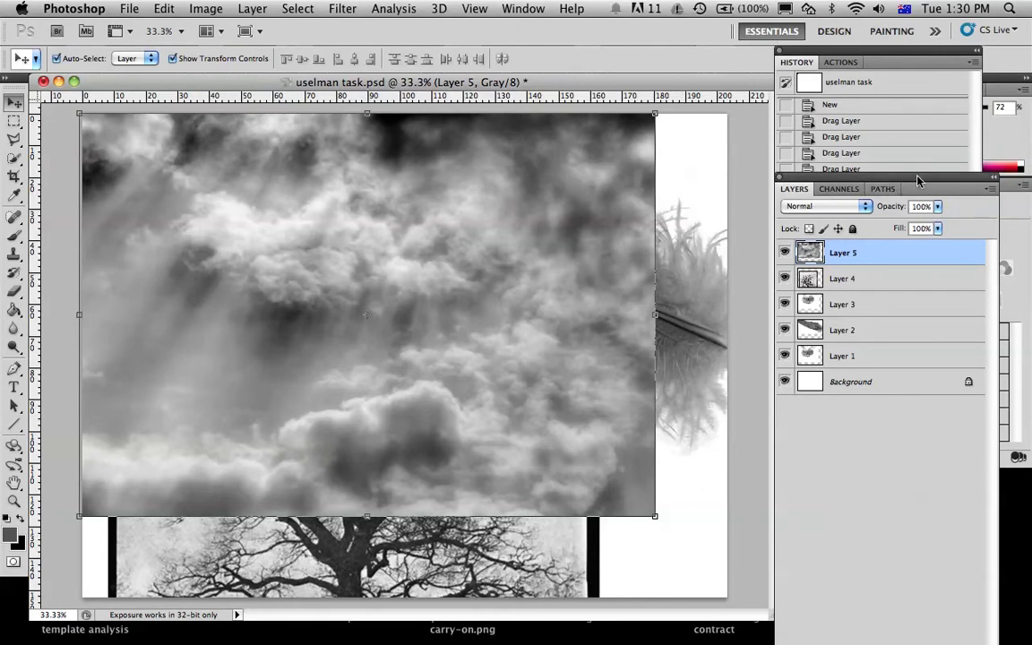
{"action": "left_click_drag", "start_coordinate": [654, 516], "coordinate": [690, 494]}
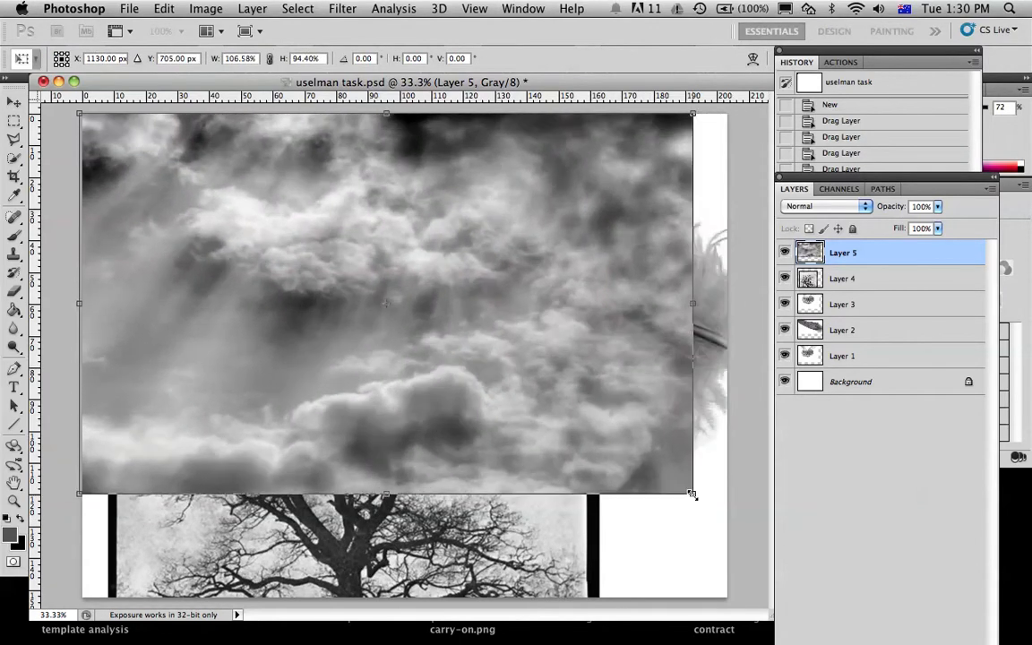
{"action": "key", "text": "Return"}
{"action": "key", "text": "ctrl+z"}
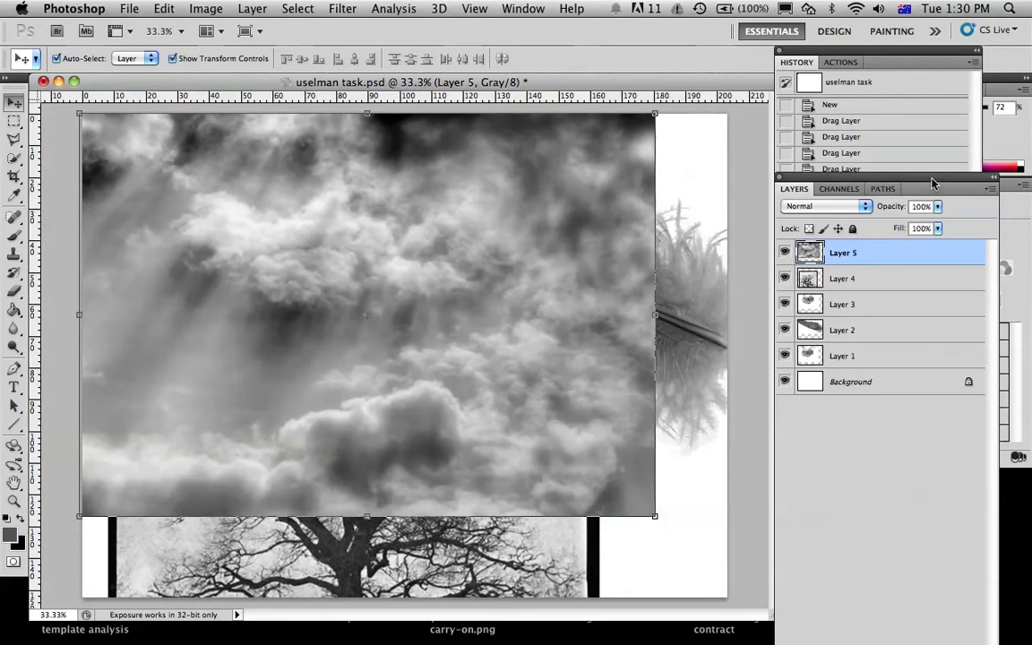
Move the Layers panel down off the History list, step back to the first Drag Layer state and return to the Move state
{"action": "left_click_drag", "start_coordinate": [933, 187], "coordinate": [930, 278]}
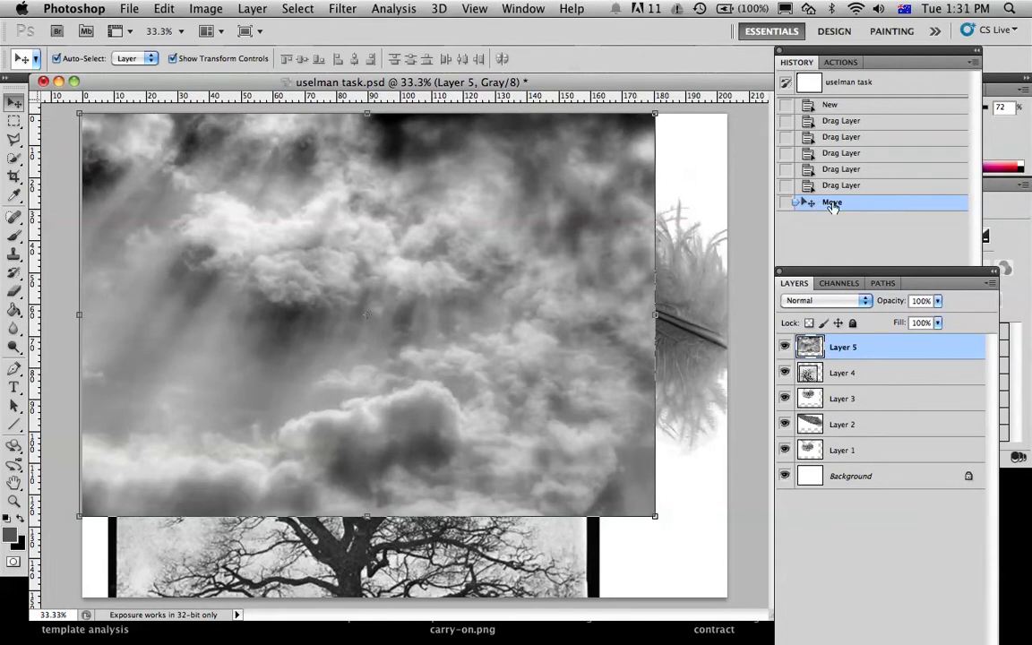
{"action": "left_click", "coordinate": [855, 186]}
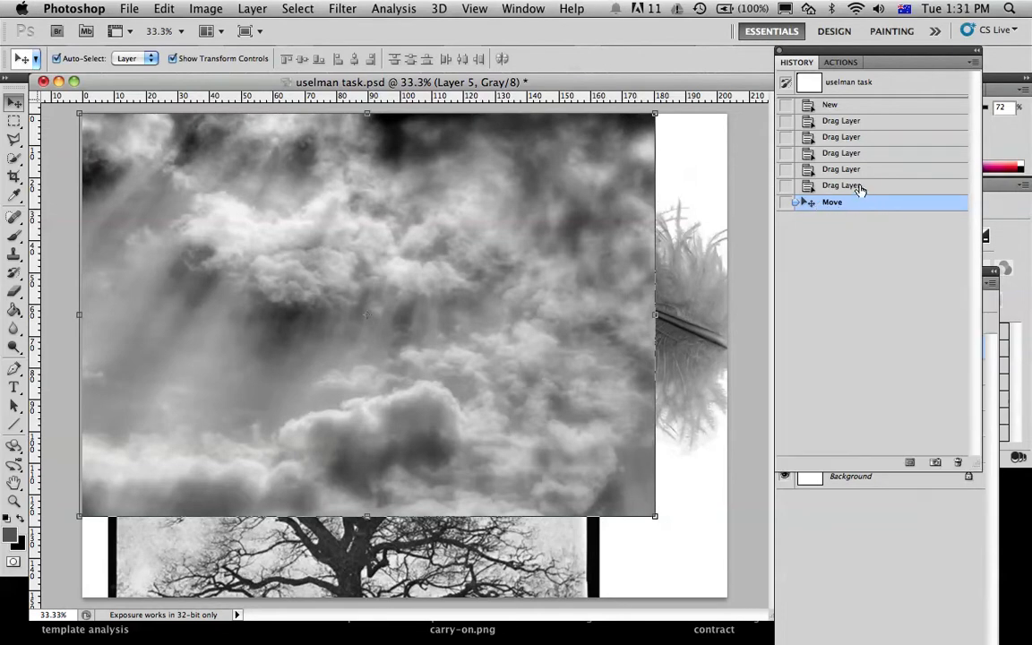
{"action": "left_click", "coordinate": [854, 169]}
{"action": "left_click", "coordinate": [854, 154]}
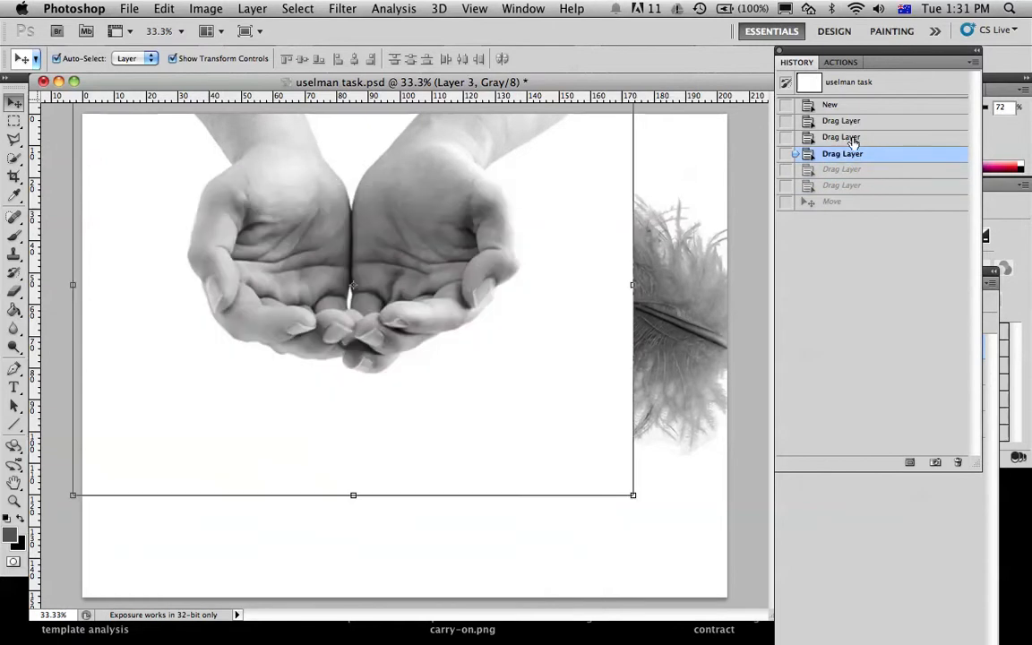
{"action": "left_click", "coordinate": [852, 138]}
{"action": "left_click", "coordinate": [853, 123]}
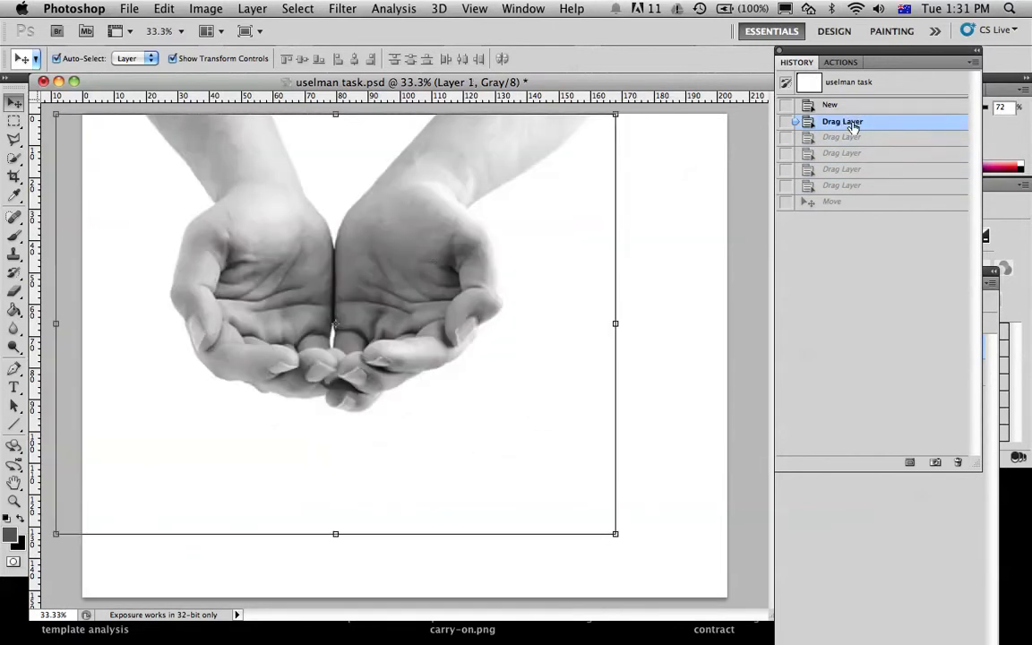
{"action": "left_click", "coordinate": [826, 206]}
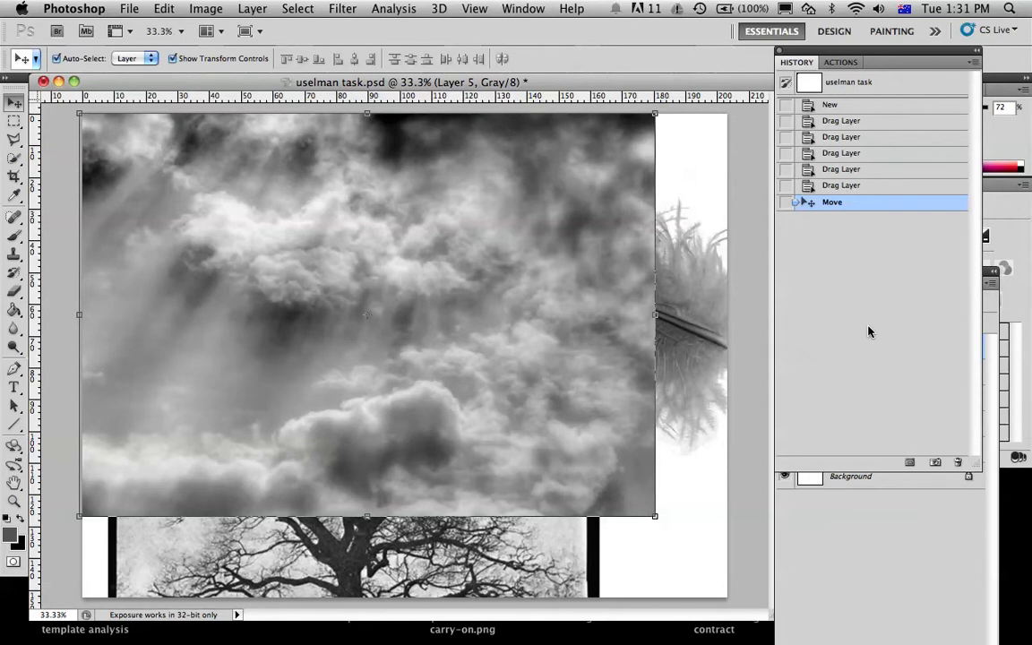
{"action": "key", "text": "F7"}
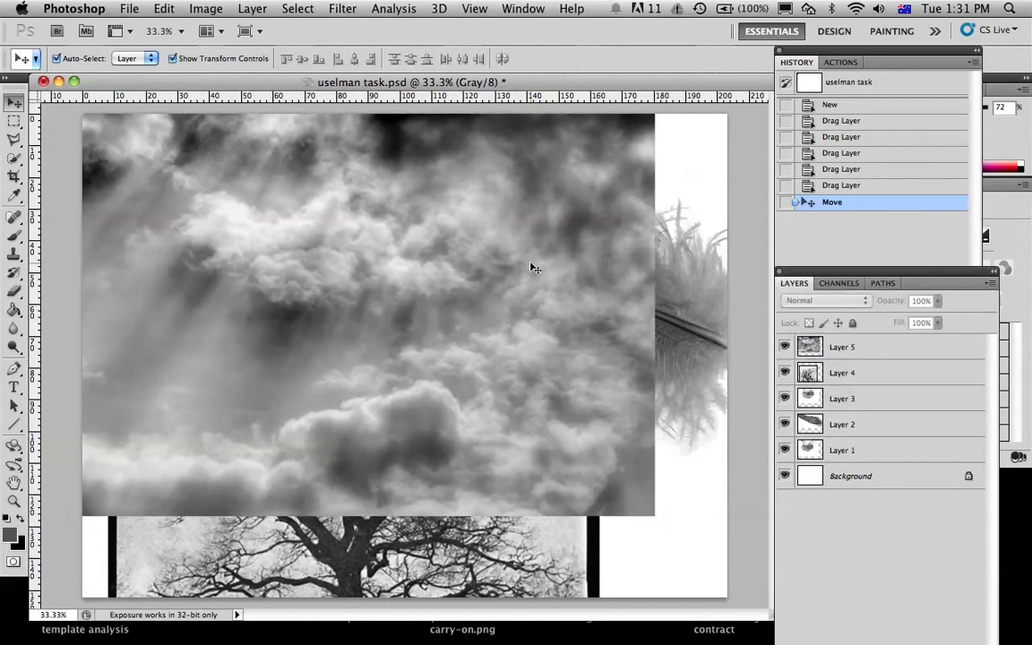
Scale the sky layer (Layer 5) proportionally to 120.65% so it extends to the canvas's lower-right corner
{"action": "left_click_drag", "start_coordinate": [877, 274], "coordinate": [849, 90]}
{"action": "left_click", "coordinate": [532, 431]}
{"action": "left_click_drag", "start_coordinate": [655, 514], "coordinate": [737, 638]}
{"action": "left_click_drag", "start_coordinate": [536, 383], "coordinate": [529, 382]}
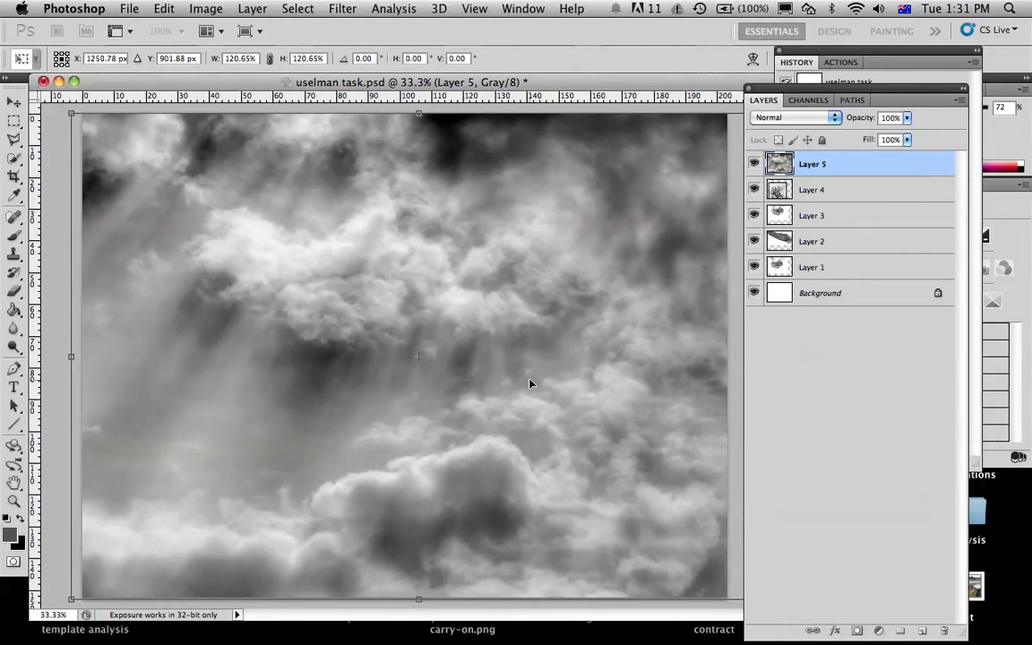
{"action": "key", "text": "Return"}
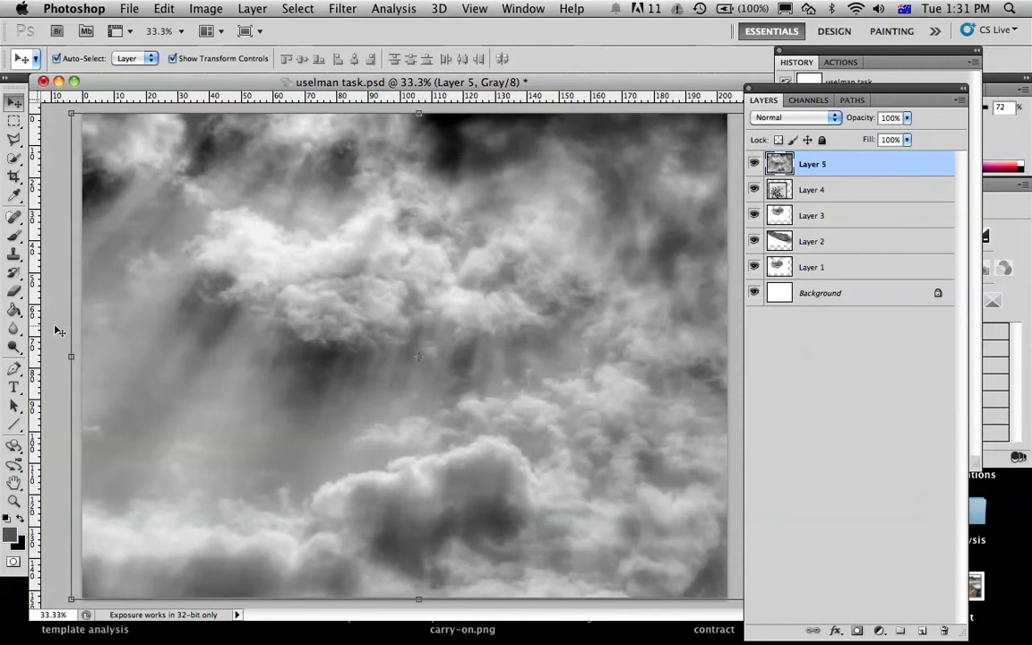
Move the enlarged sky layer sideways so it covers the whole canvas, with its right edge near the canvas's right edge
{"action": "mouse_move", "coordinate": [208, 406]}
{"action": "left_mouse_down"}
{"action": "mouse_move", "coordinate": [260, 364]}
{"action": "mouse_move", "coordinate": [255, 476]}
{"action": "mouse_move", "coordinate": [210, 433]}
{"action": "mouse_move", "coordinate": [198, 392]}
{"action": "mouse_move", "coordinate": [202, 410]}
{"action": "left_mouse_up"}
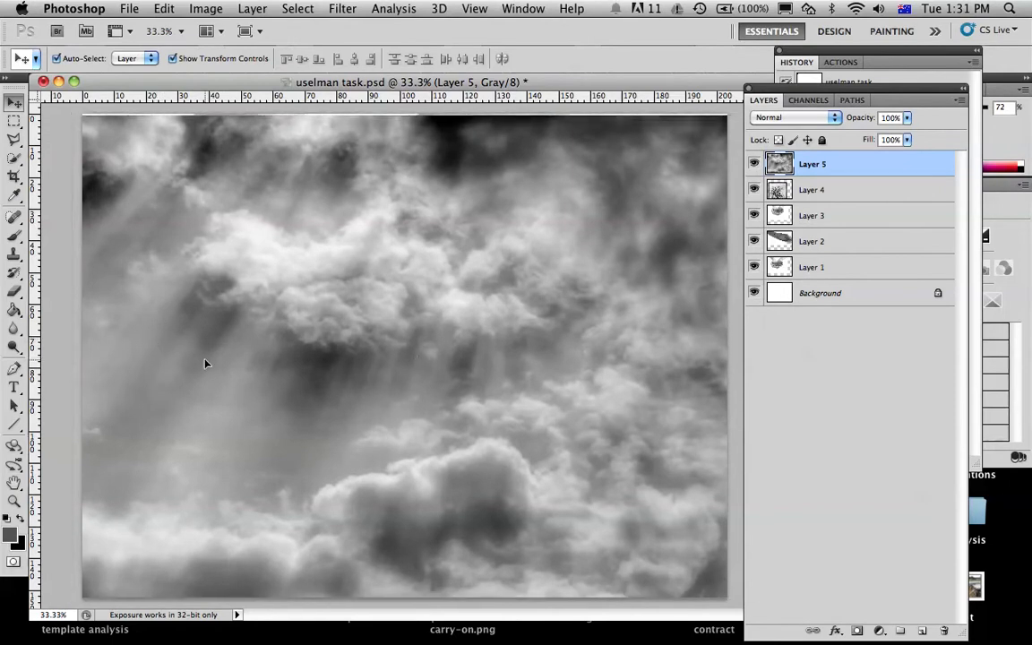
{"action": "mouse_move", "coordinate": [206, 358]}
{"action": "left_mouse_down"}
{"action": "mouse_move", "coordinate": [203, 346]}
{"action": "mouse_move", "coordinate": [202, 357]}
{"action": "left_mouse_up"}
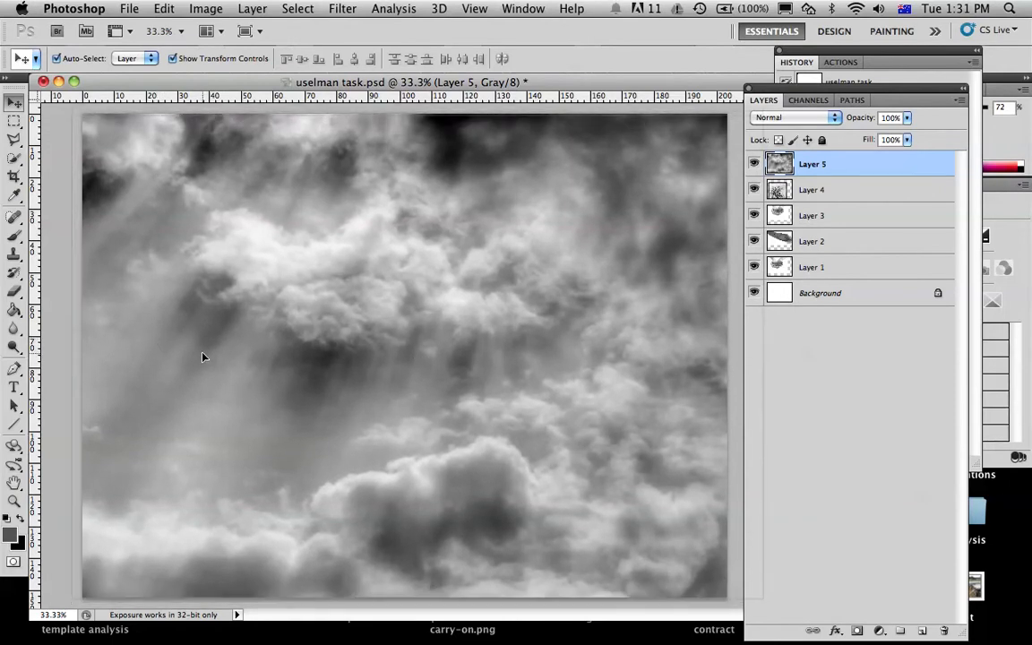
{"action": "left_click", "coordinate": [806, 240]}
{"action": "left_click", "coordinate": [806, 267]}
{"action": "left_click", "coordinate": [803, 199]}
{"action": "left_click", "coordinate": [821, 163]}
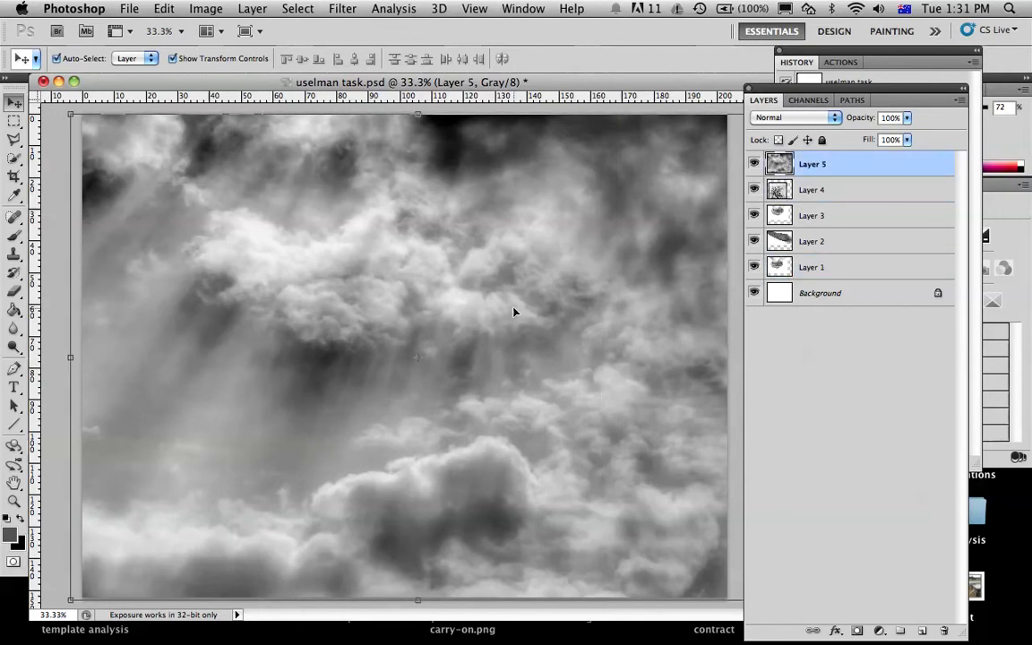
{"action": "left_click_drag", "start_coordinate": [489, 322], "coordinate": [459, 322]}
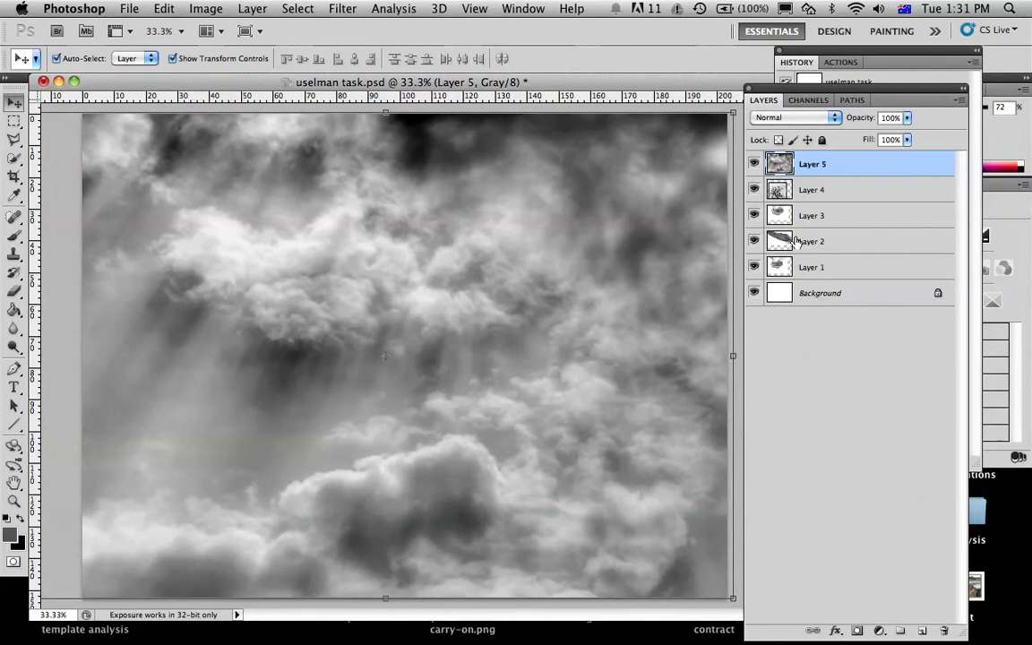
Select the tree, hands and feather layers one after another to examine their extents beneath the sky
{"action": "left_click", "coordinate": [787, 192]}
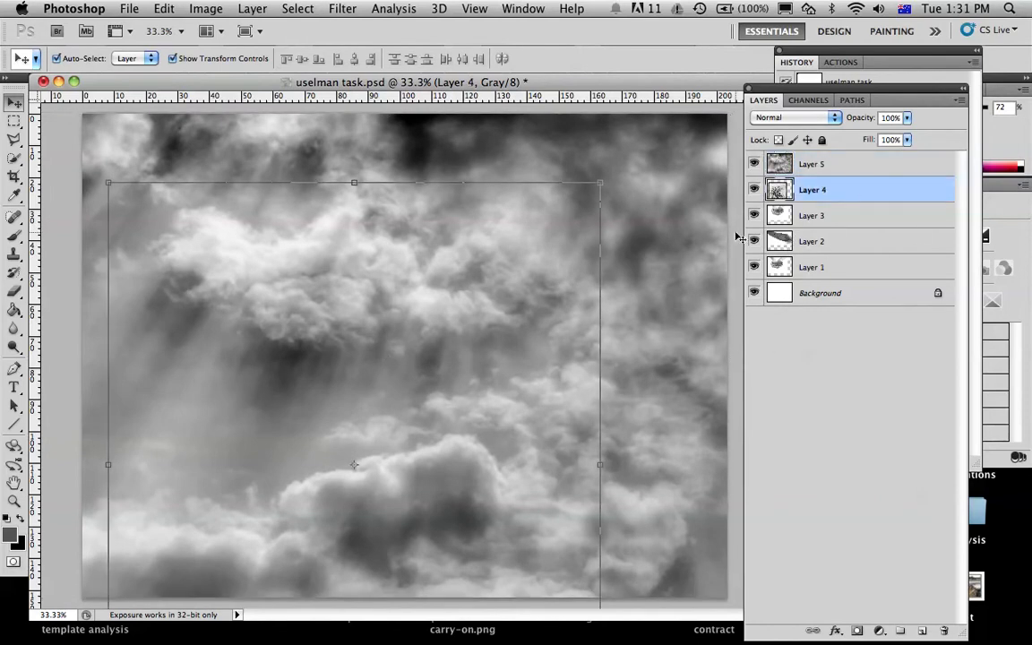
{"action": "left_click", "coordinate": [845, 215]}
{"action": "left_click", "coordinate": [844, 240]}
{"action": "left_click", "coordinate": [843, 266]}
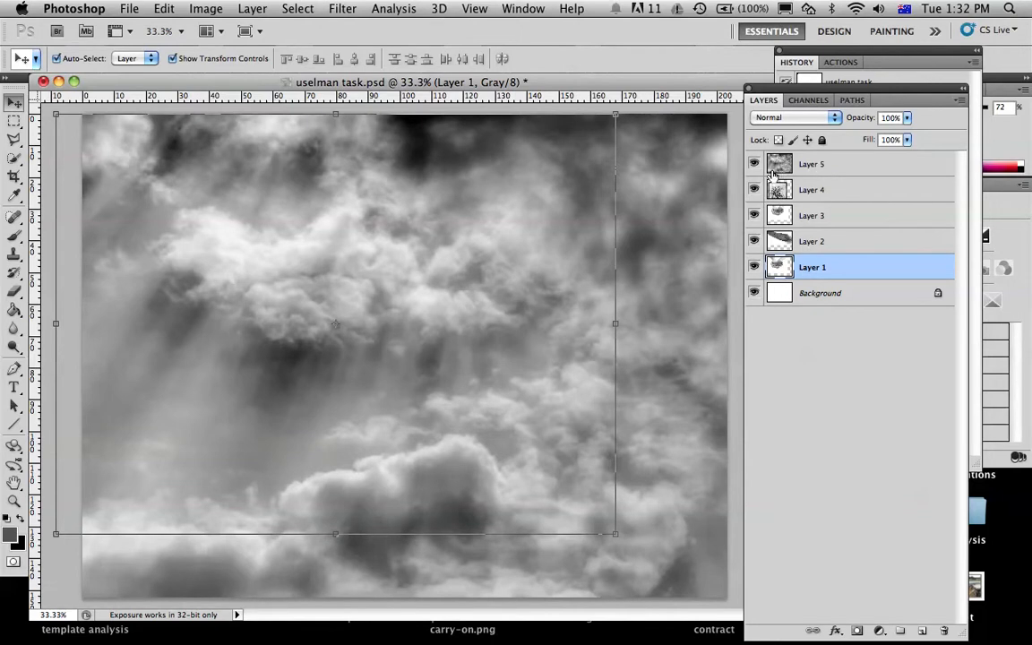
{"action": "left_click", "coordinate": [864, 243]}
{"action": "left_click", "coordinate": [851, 215]}
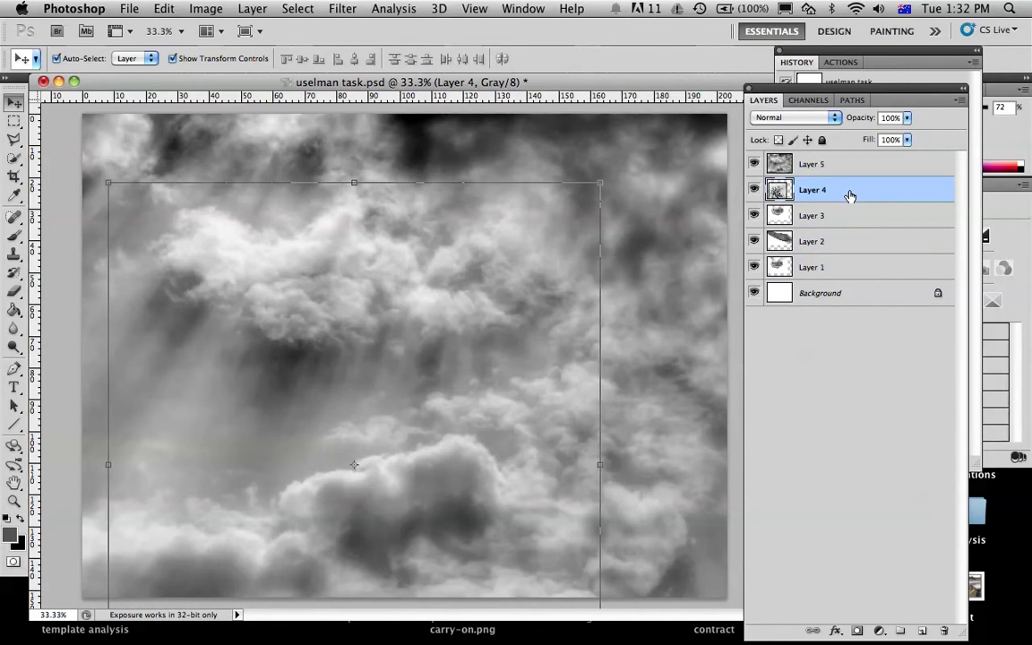
{"action": "left_click", "coordinate": [836, 171]}
Try moving the hands on Layer 3 and scaling them proportionally to 90.57%
{"action": "left_click", "coordinate": [824, 216]}
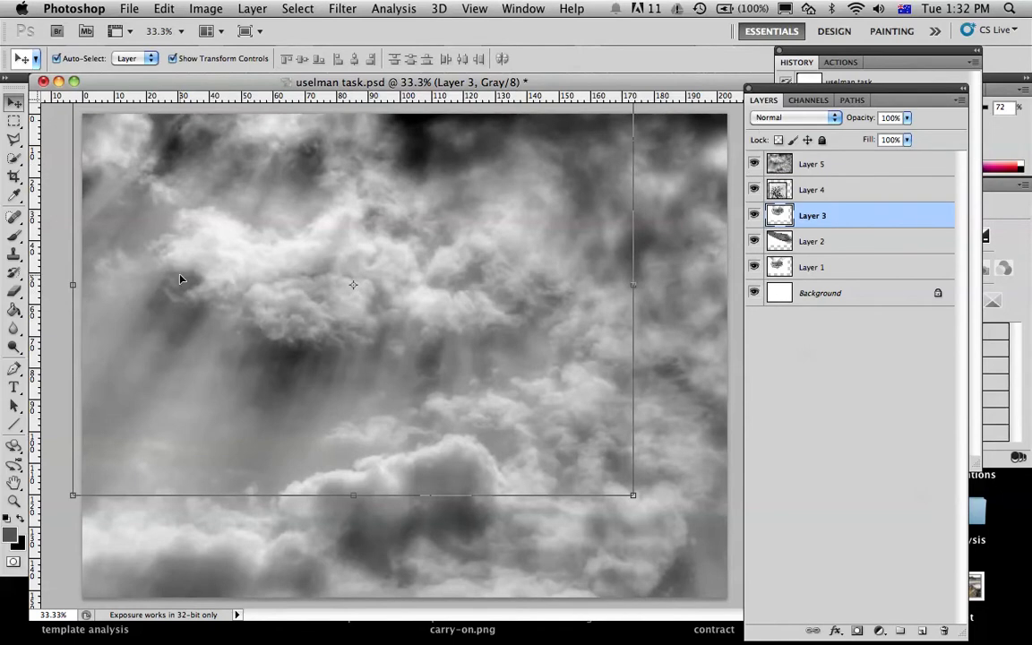
{"action": "key", "text": "super+t"}
{"action": "left_click_drag", "start_coordinate": [500, 489], "coordinate": [541, 488]}
{"action": "left_click_drag", "start_coordinate": [645, 506], "coordinate": [558, 544]}
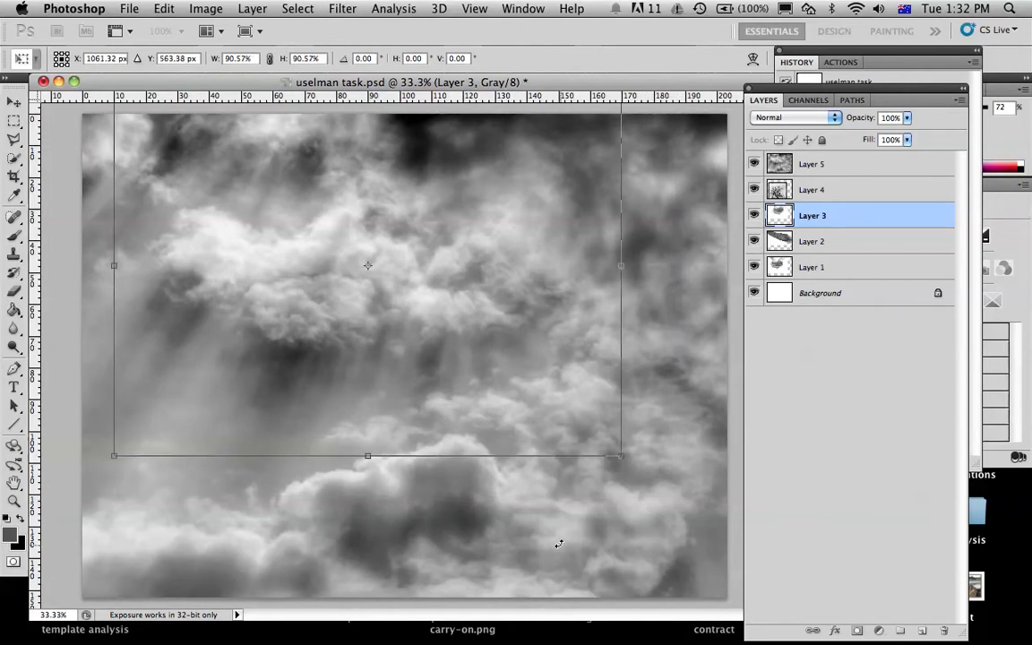
{"action": "key", "text": "Return"}
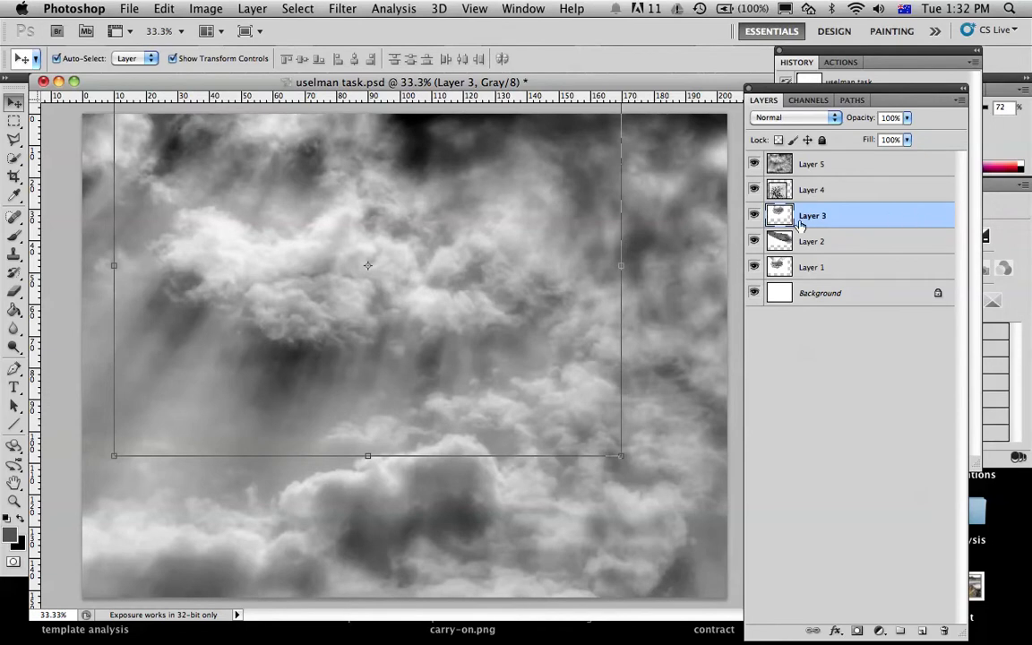
Hide the sky, tree and feather layers, then delete the duplicate hands layer, Layer 3
{"action": "left_click", "coordinate": [842, 165]}
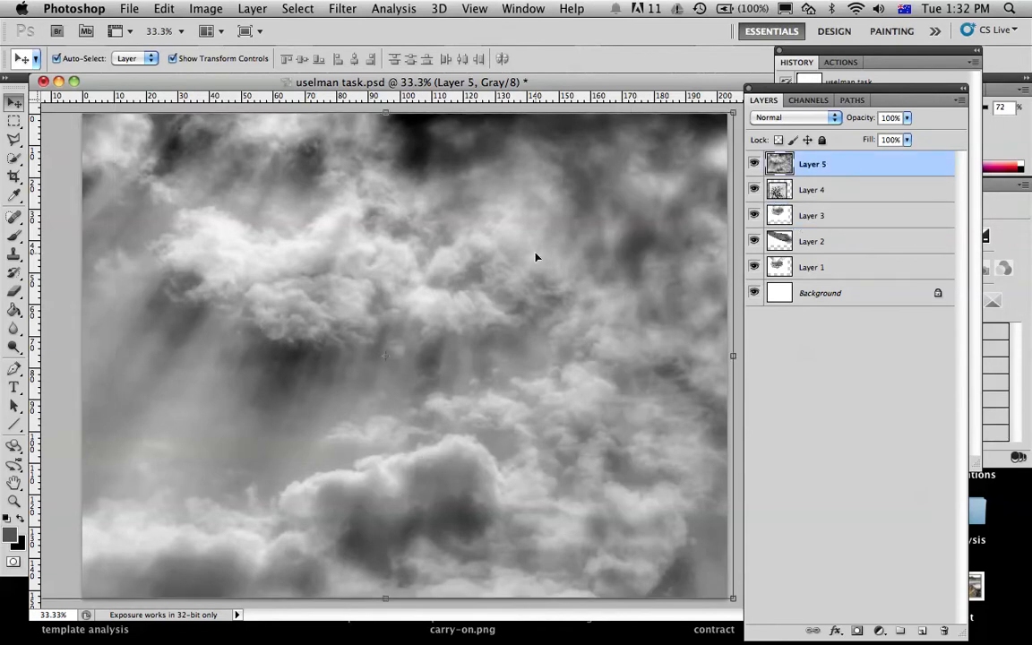
{"action": "left_click", "coordinate": [754, 165]}
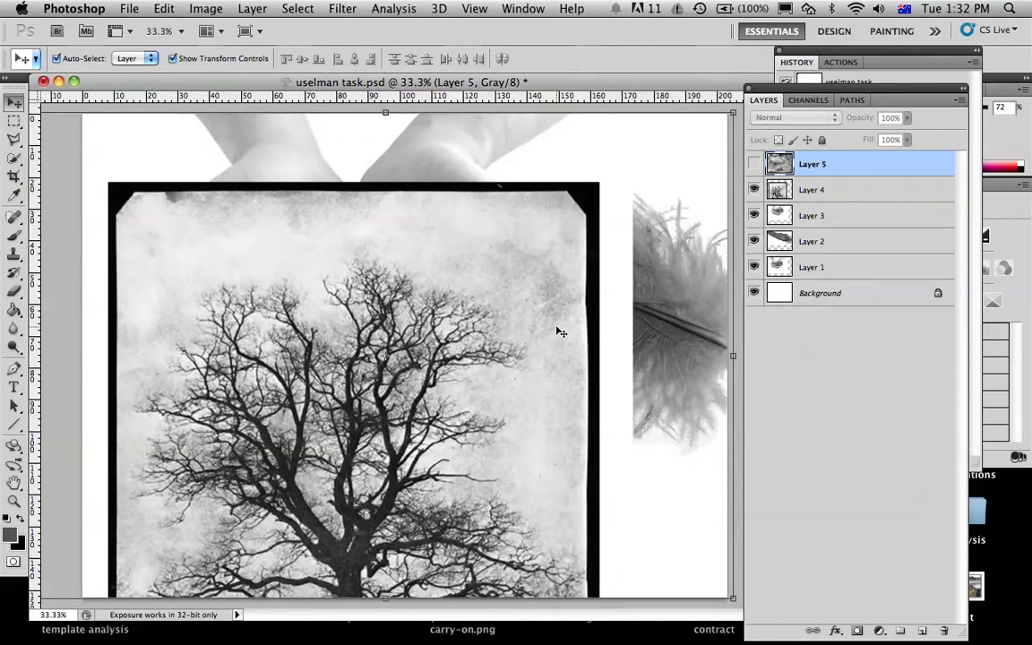
{"action": "left_click", "coordinate": [754, 190]}
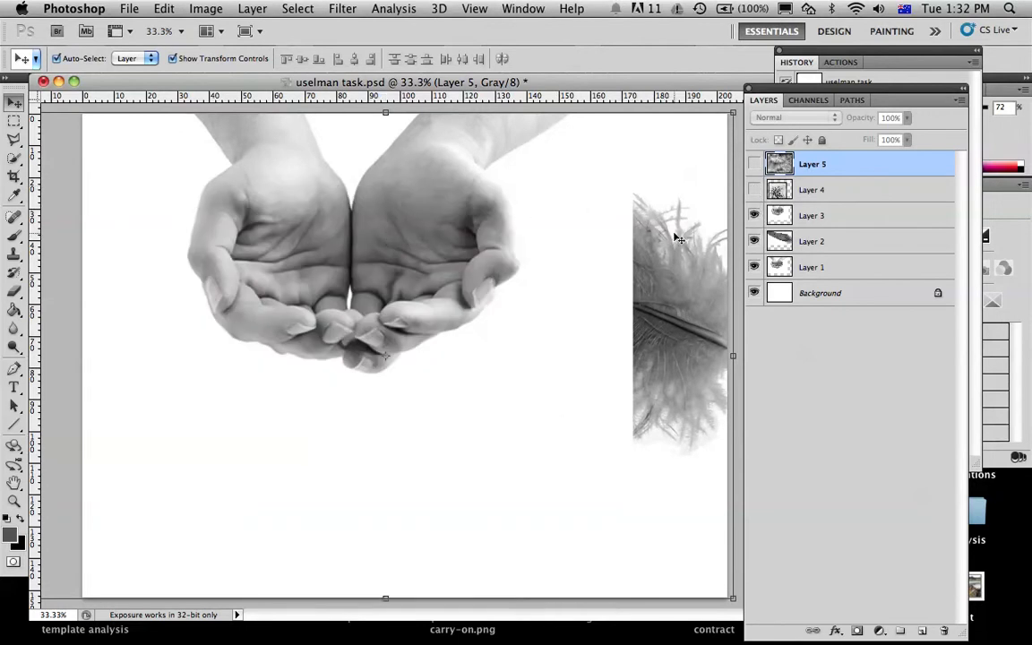
{"action": "left_click", "coordinate": [754, 241]}
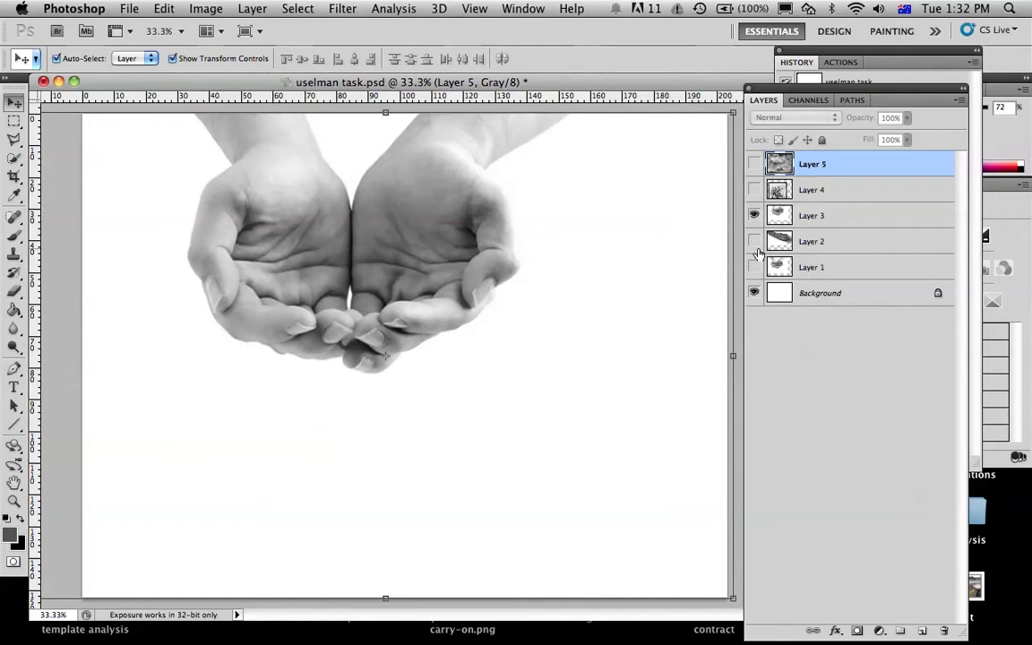
{"action": "left_click", "coordinate": [754, 268]}
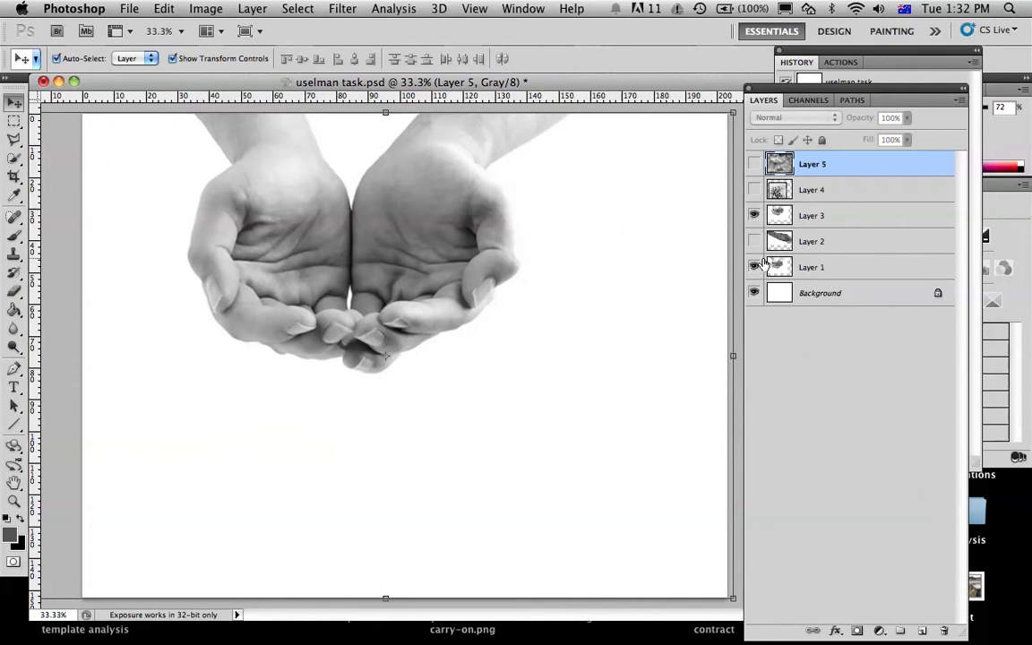
{"action": "left_click", "coordinate": [815, 214]}
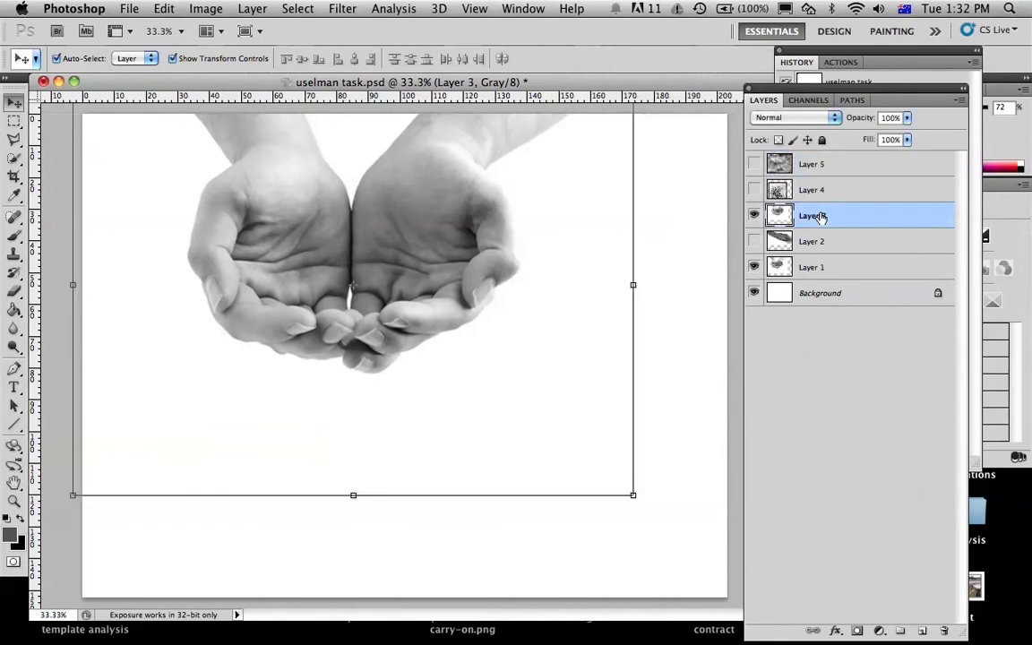
{"action": "left_click_drag", "start_coordinate": [822, 216], "coordinate": [945, 632]}
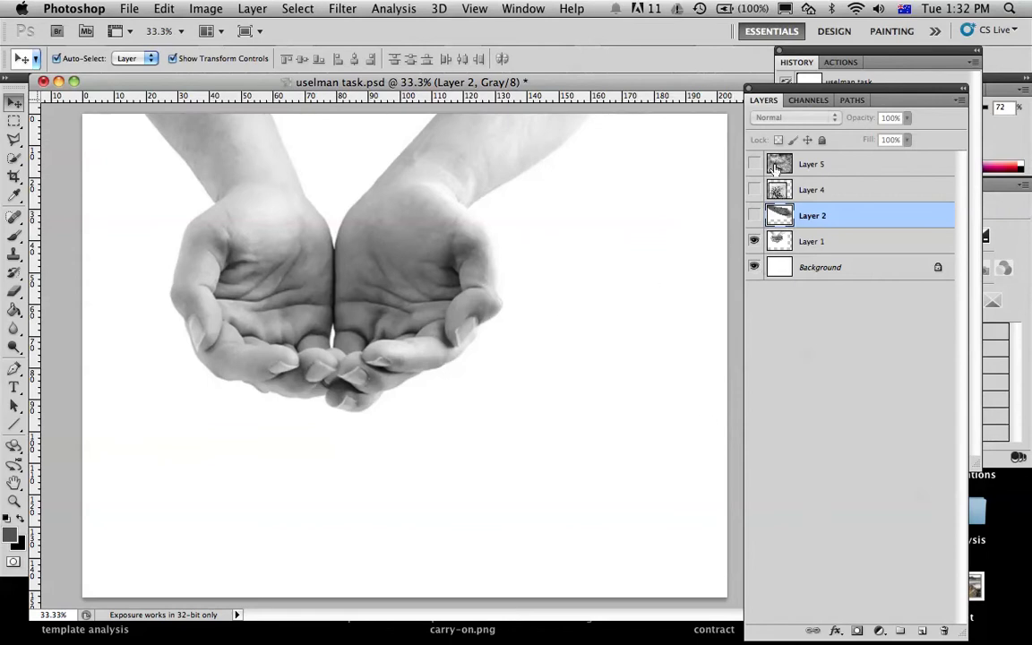
Move the remaining hands layer, Layer 1, to the top of the stack and show the sky layer beneath it
{"action": "left_click", "coordinate": [806, 243]}
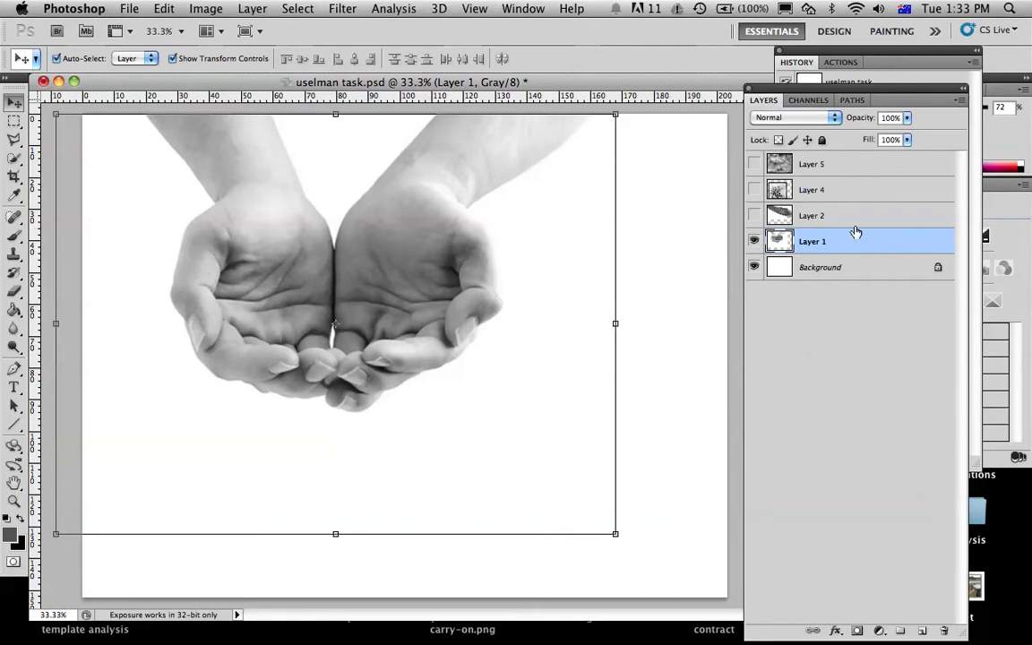
{"action": "left_click_drag", "start_coordinate": [817, 250], "coordinate": [818, 158]}
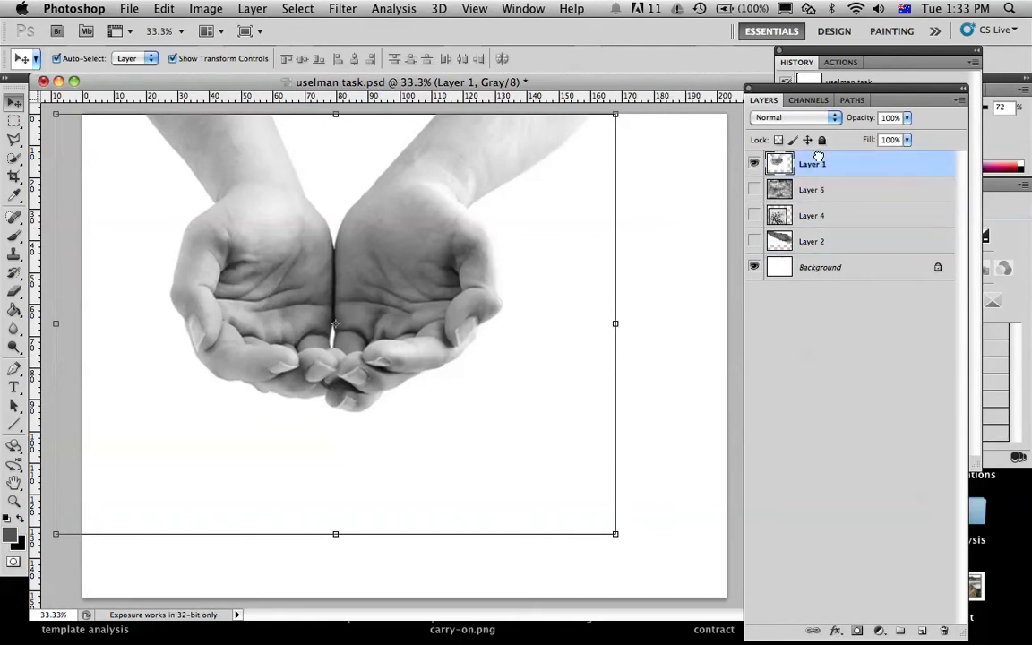
{"action": "left_click", "coordinate": [754, 191]}
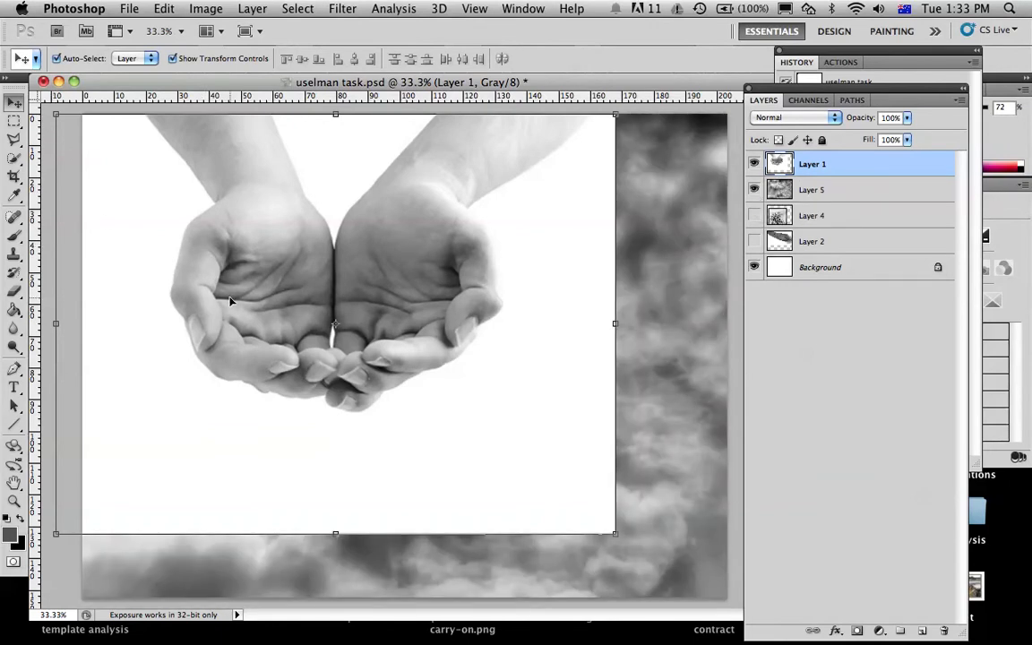
Scale the hands layer proportionally to 117.21% and center it so it covers the whole canvas
{"action": "left_click_drag", "start_coordinate": [259, 283], "coordinate": [333, 282]}
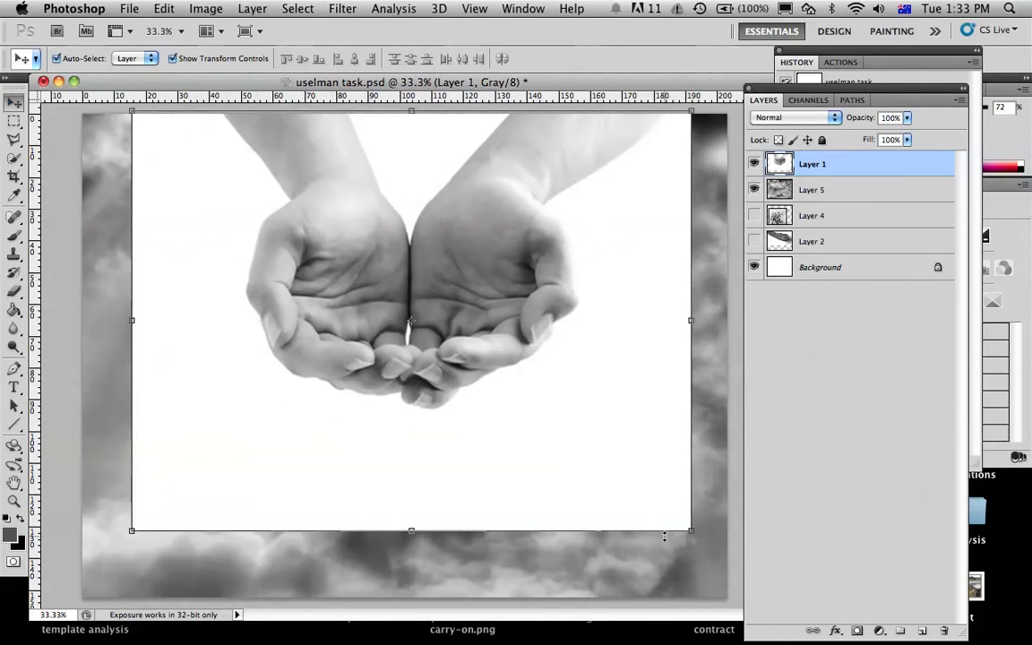
{"action": "left_click_drag", "start_coordinate": [690, 529], "coordinate": [786, 601]}
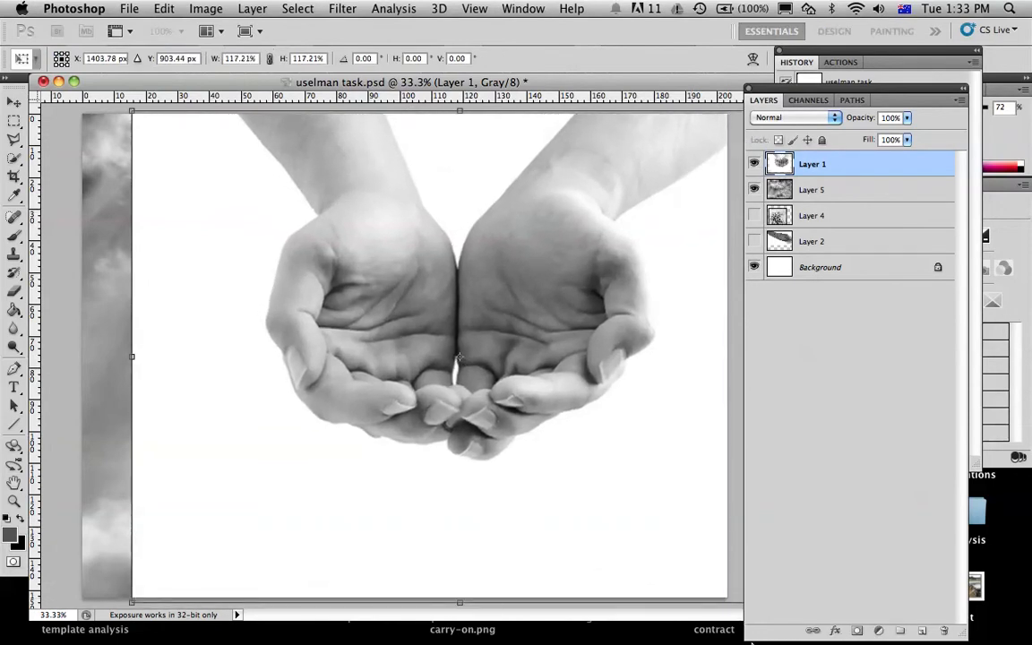
{"action": "left_click_drag", "start_coordinate": [575, 546], "coordinate": [523, 547]}
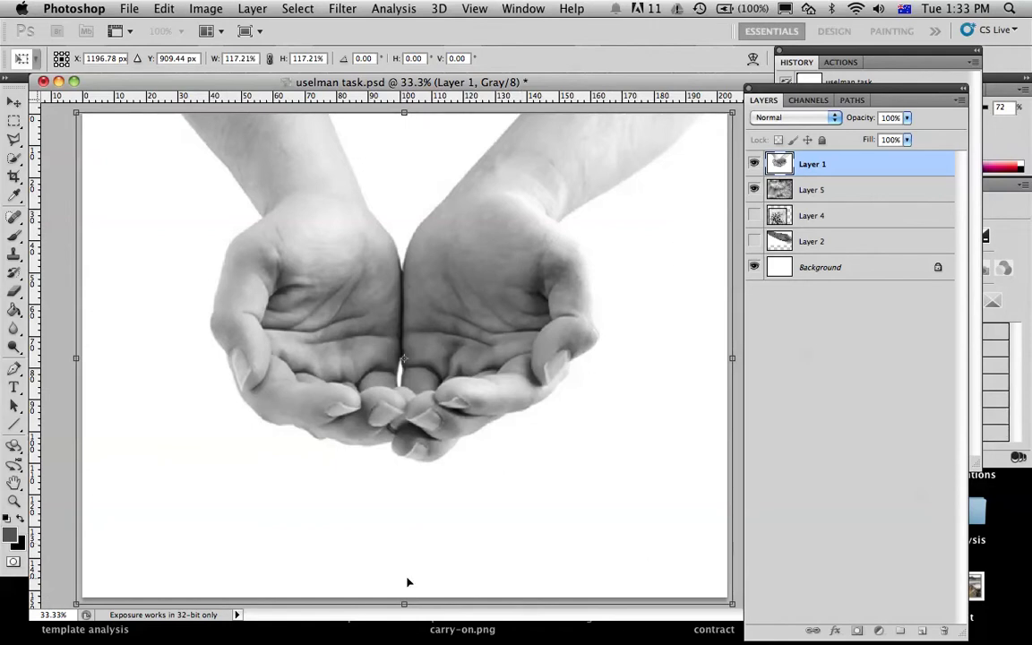
{"action": "key", "text": "Return"}
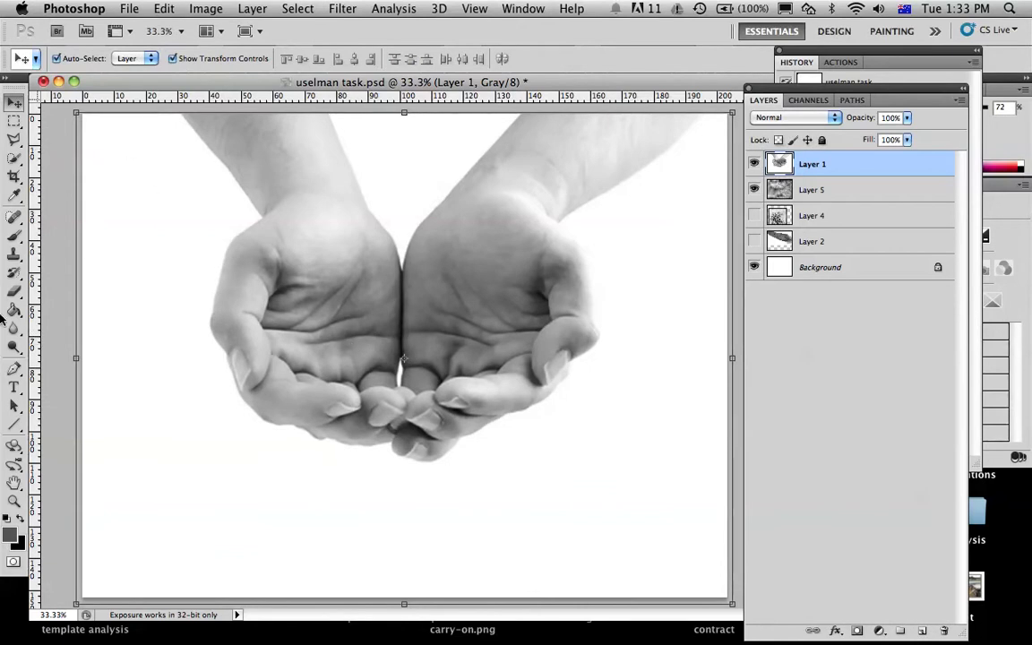
Try the Eraser at 400 px on Layer 1, erasing the white area and part of the left-hand palm
{"action": "left_click", "coordinate": [18, 292]}
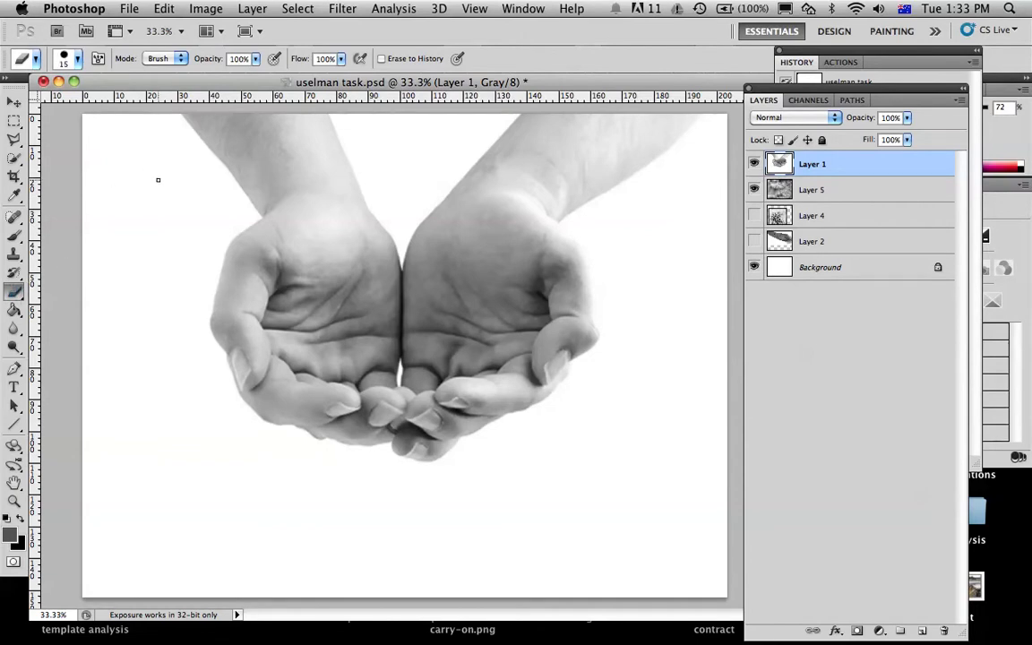
{"action": "key", "text": "bracketright"}
{"action": "key", "text": "bracketright"}
{"action": "key", "text": "bracketright"}
{"action": "key", "text": "bracketright"}
{"action": "key", "text": "bracketright"}
{"action": "key", "text": "bracketright"}
{"action": "key", "text": "bracketright"}
{"action": "key", "text": "bracketright"}
{"action": "key", "text": "bracketright"}
{"action": "key", "text": "bracketright"}
{"action": "key", "text": "bracketright"}
{"action": "key", "text": "bracketright"}
{"action": "key", "text": "bracketright"}
{"action": "key", "text": "bracketright"}
{"action": "key", "text": "bracketright"}
{"action": "key", "text": "bracketleft"}
{"action": "key", "text": "bracketleft"}
{"action": "key", "text": "bracketleft"}
{"action": "key", "text": "bracketleft"}
{"action": "key", "text": "bracketright"}
{"action": "key", "text": "bracketright"}
{"action": "key", "text": "bracketright"}
{"action": "key", "text": "bracketright"}
{"action": "key", "text": "bracketright"}
{"action": "mouse_move", "coordinate": [140, 206]}
{"action": "left_mouse_down"}
{"action": "mouse_move", "coordinate": [252, 164]}
{"action": "mouse_move", "coordinate": [226, 194]}
{"action": "mouse_move", "coordinate": [274, 261]}
{"action": "mouse_move", "coordinate": [164, 361]}
{"action": "mouse_move", "coordinate": [161, 392]}
{"action": "left_mouse_up"}
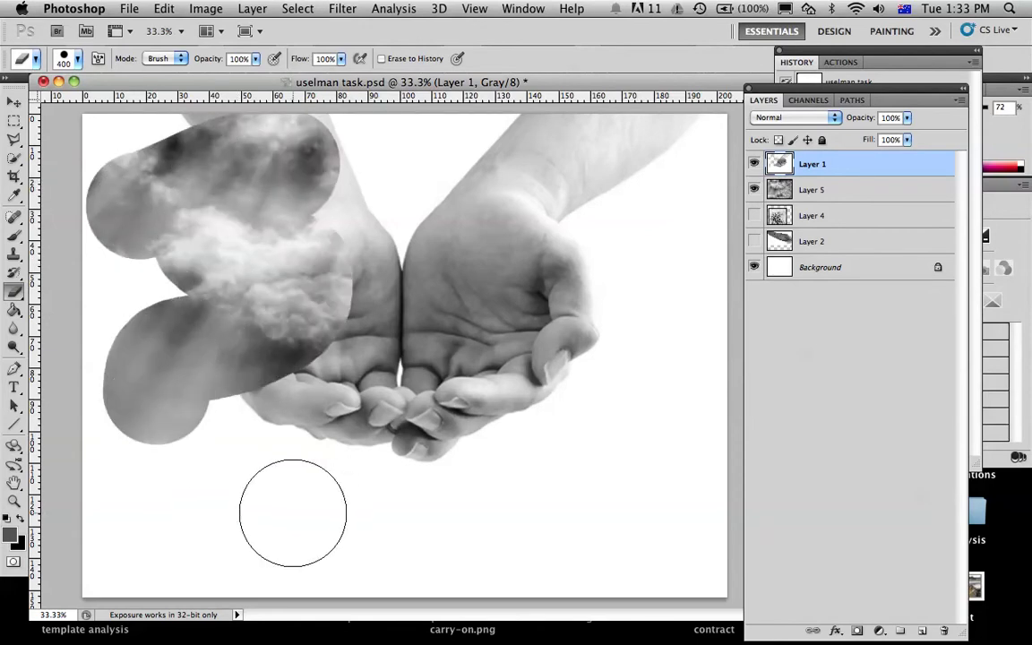
{"action": "left_click", "coordinate": [250, 471]}
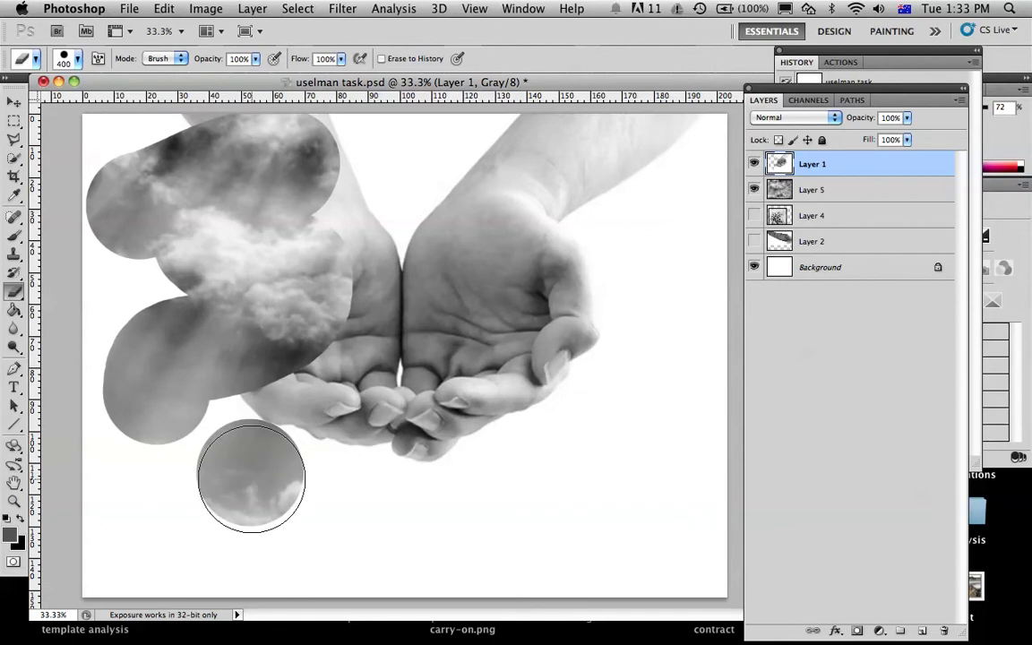
Try erasing the white closer to the fingers' lower edge on Layer 1 with a 100 px Eraser
{"action": "key", "text": "bracketleft"}
{"action": "key", "text": "bracketleft"}
{"action": "key", "text": "bracketleft"}
{"action": "key", "text": "bracketleft"}
{"action": "key", "text": "bracketleft"}
{"action": "key", "text": "bracketleft"}
{"action": "key", "text": "bracketleft"}
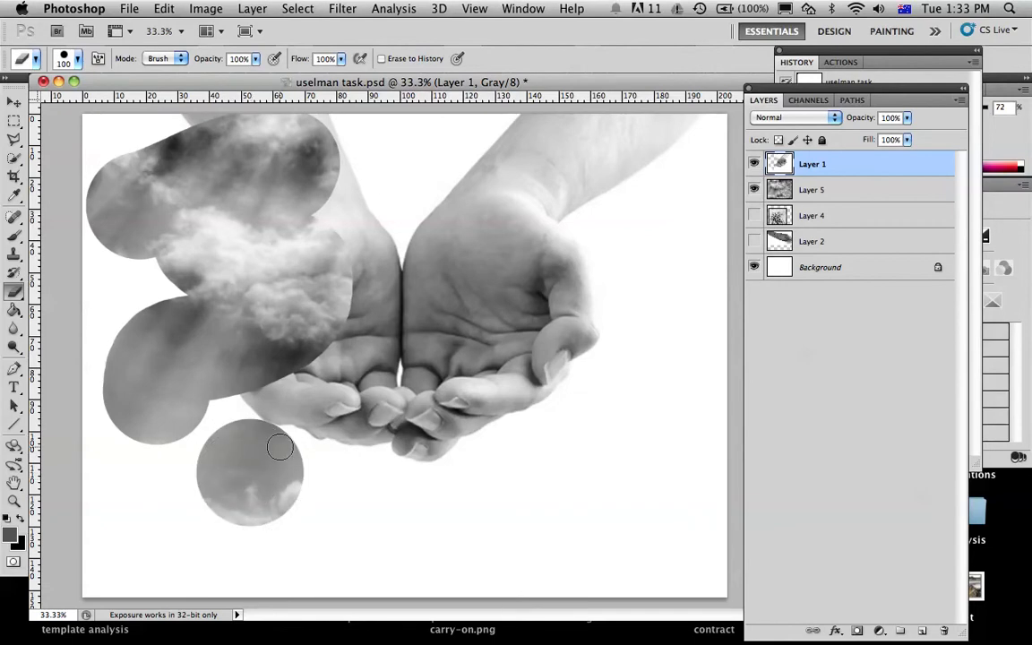
{"action": "left_click_drag", "start_coordinate": [306, 450], "coordinate": [380, 449]}
{"action": "key", "text": "super+bracketleft"}
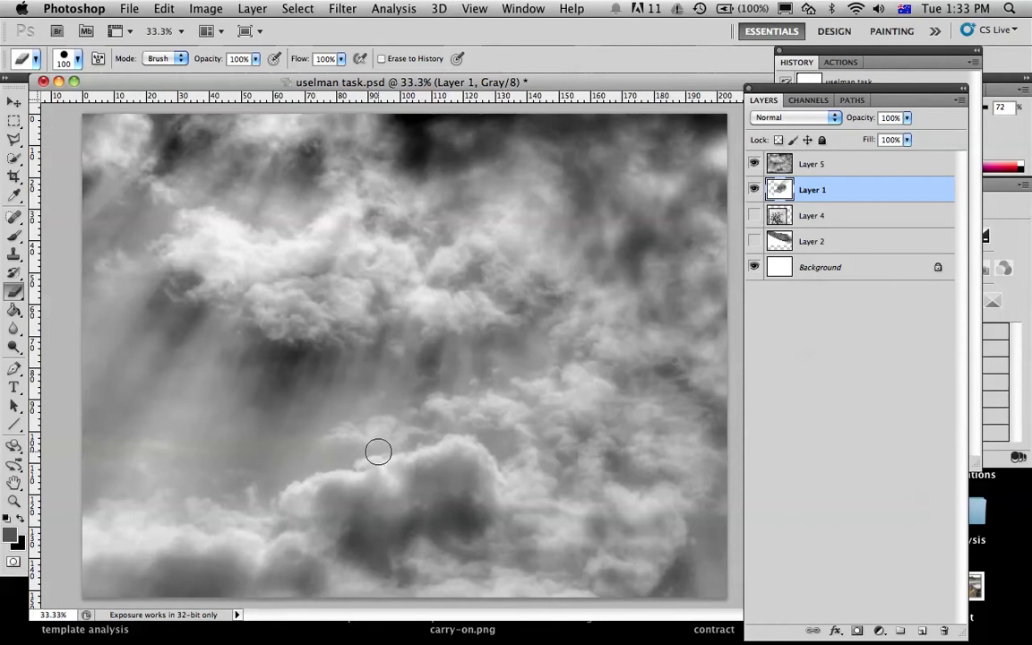
{"action": "key", "text": "super+bracketright"}
Undo all the eraser strokes by returning to the last Free Transform history state, and fit the document on screen
{"action": "scroll", "coordinate": [379, 455], "scroll_direction": "up", "scroll_amount": 5}
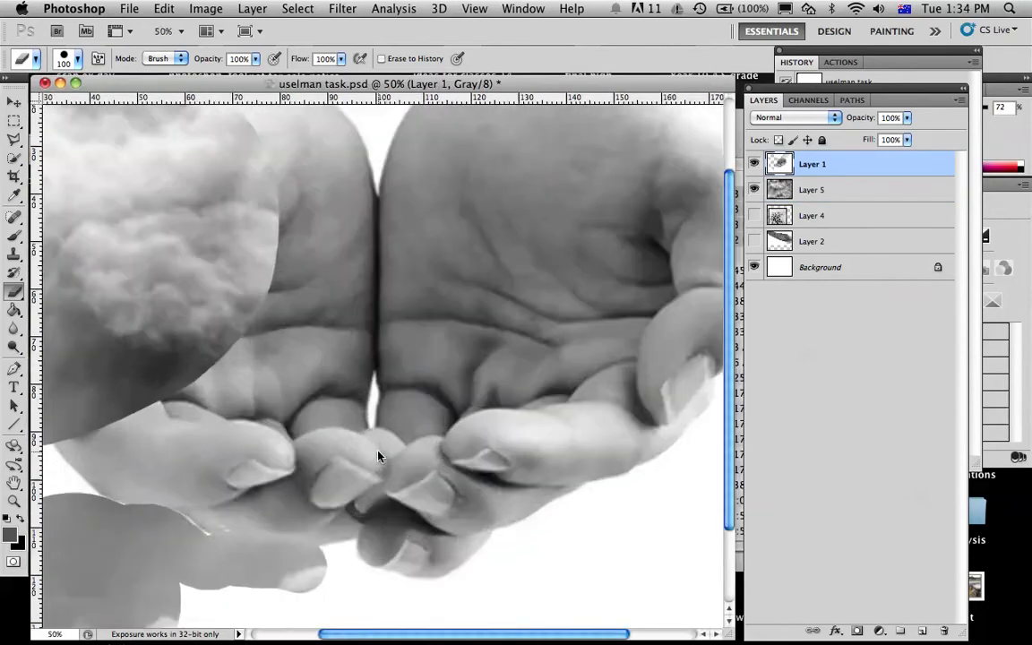
{"action": "scroll", "coordinate": [380, 453], "scroll_direction": "down", "scroll_amount": 10}
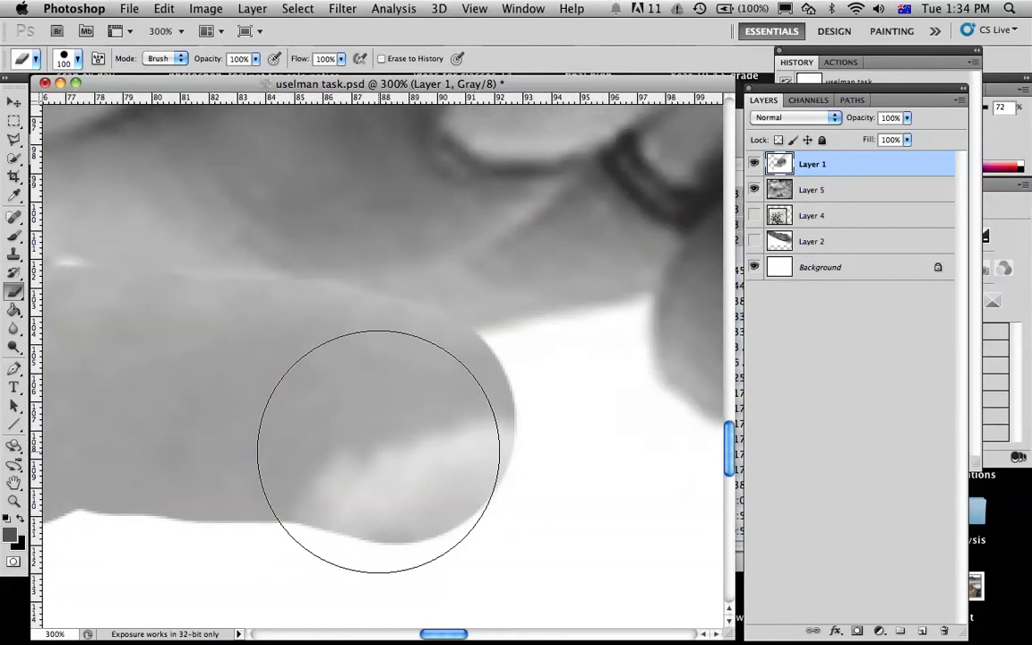
{"action": "left_click", "coordinate": [898, 82]}
{"action": "left_click", "coordinate": [836, 315]}
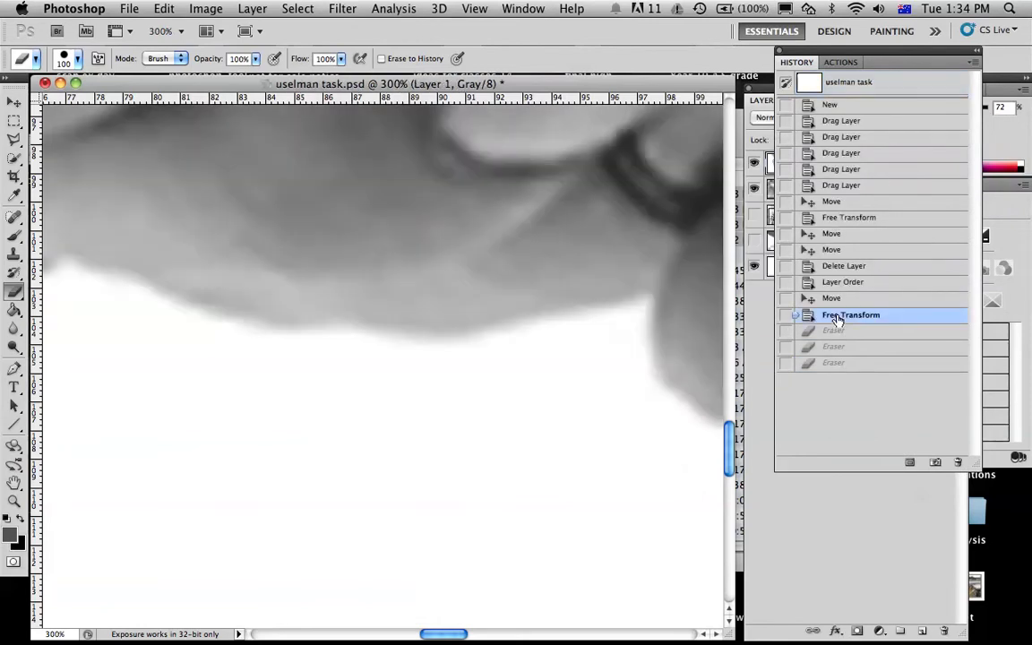
{"action": "left_click", "coordinate": [778, 545]}
{"action": "key", "text": "super+0"}
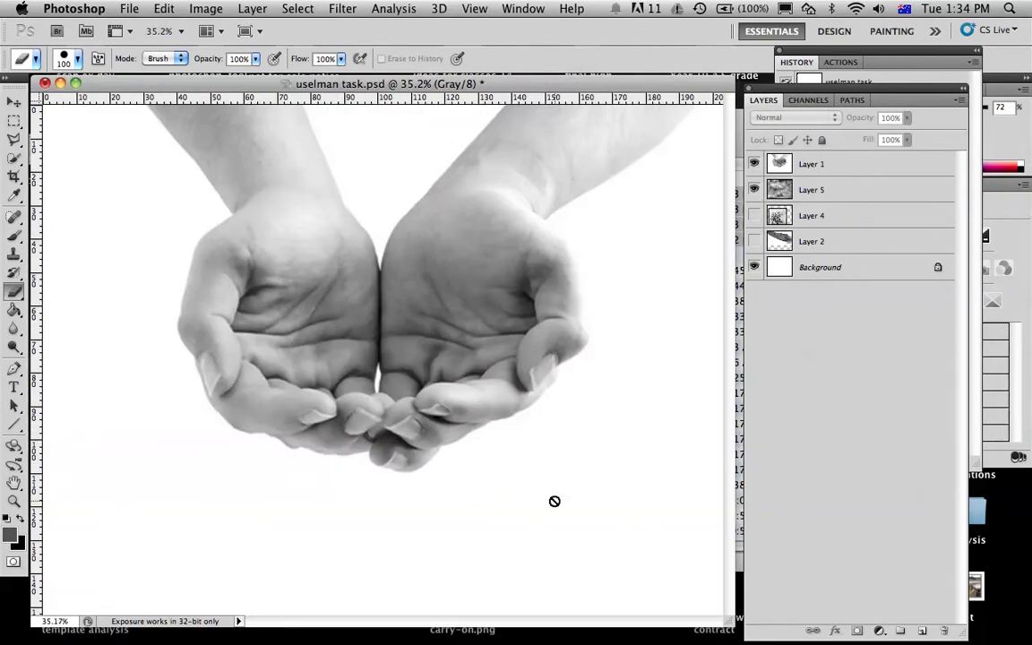
{"action": "left_click", "coordinate": [14, 123]}
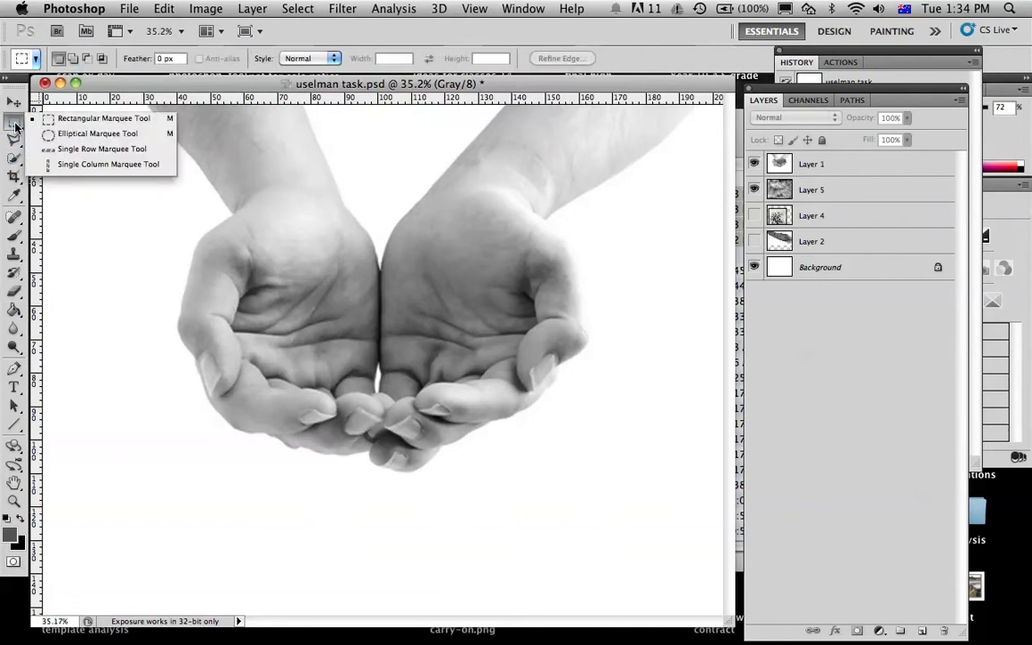
{"action": "left_click", "coordinate": [15, 126]}
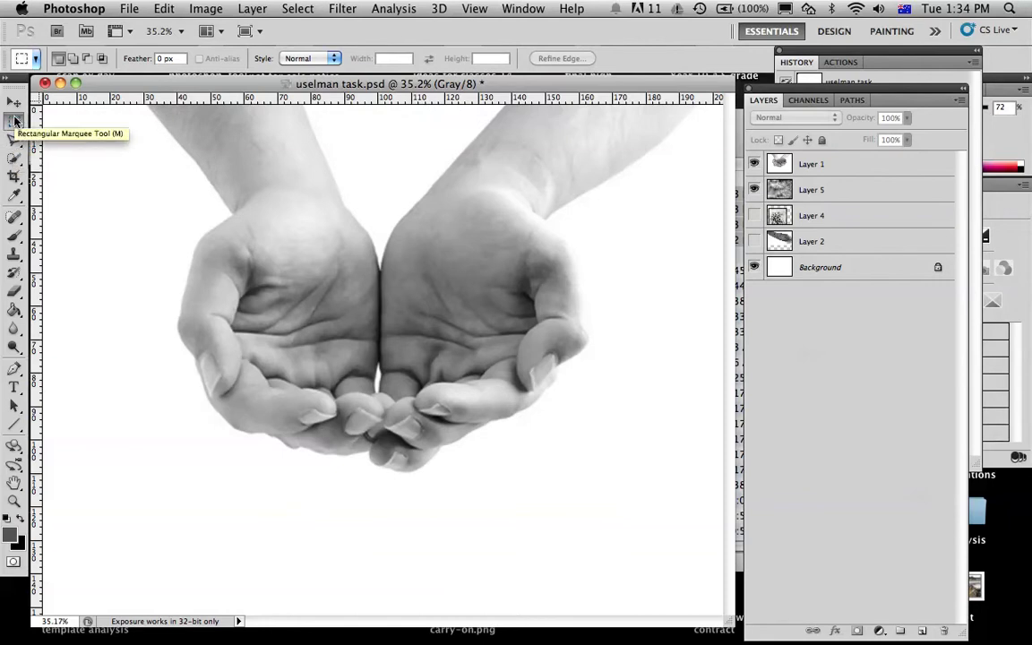
{"action": "left_click", "coordinate": [15, 124]}
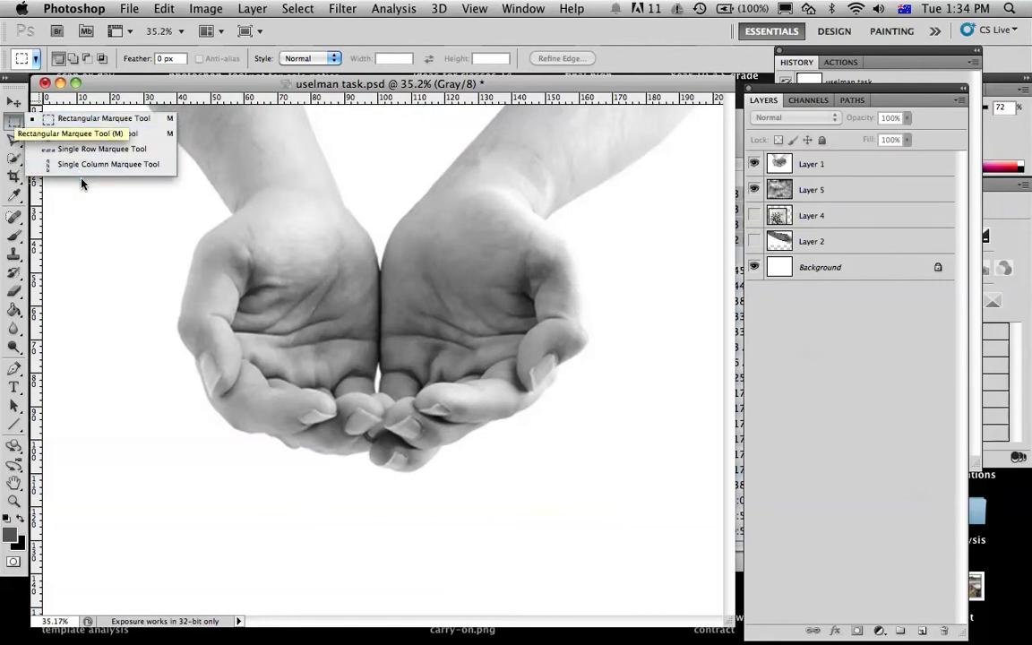
Try freehand Lasso selections on Layer 1 around the left-hand wrist and palm, and deselect
{"action": "left_click", "coordinate": [12, 144]}
{"action": "left_click", "coordinate": [12, 144]}
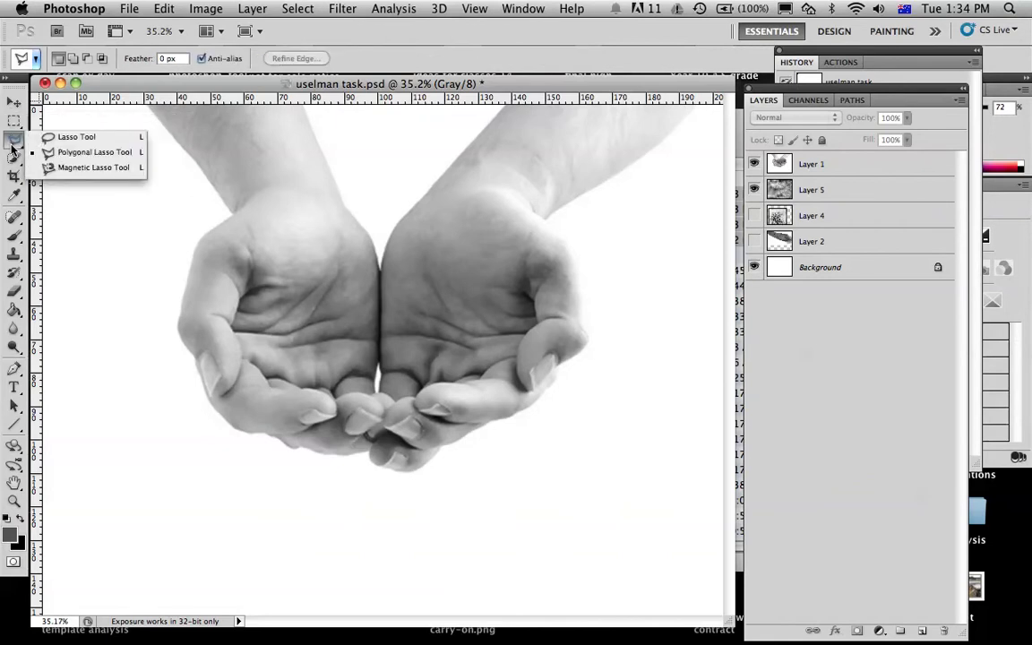
{"action": "left_click", "coordinate": [60, 137]}
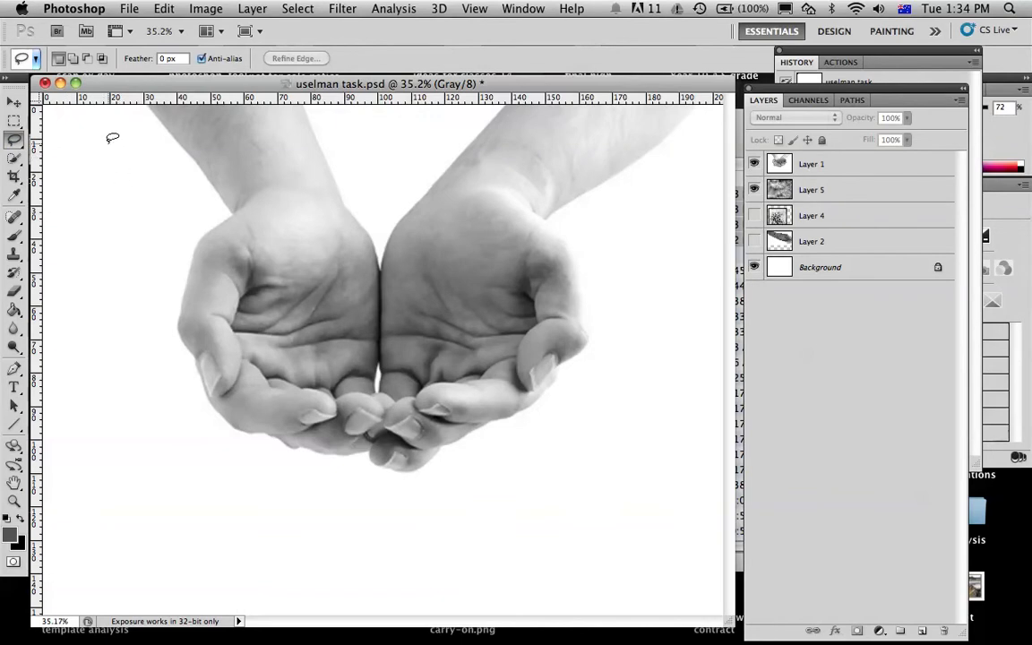
{"action": "left_click", "coordinate": [832, 174]}
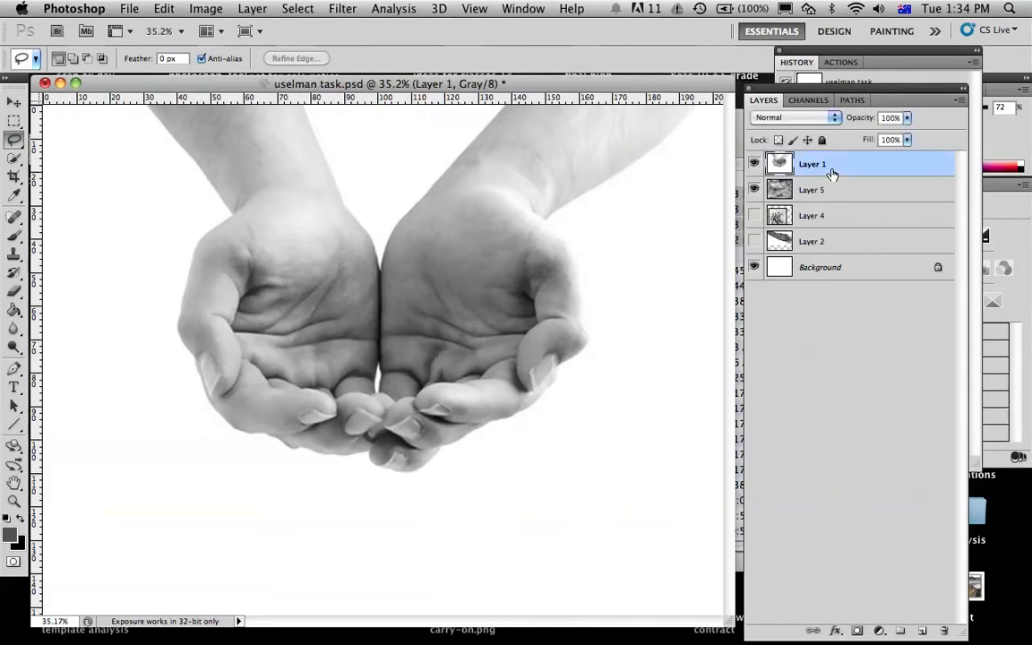
{"action": "mouse_move", "coordinate": [181, 140]}
{"action": "left_mouse_down"}
{"action": "mouse_move", "coordinate": [232, 215]}
{"action": "mouse_move", "coordinate": [169, 253]}
{"action": "mouse_move", "coordinate": [165, 272]}
{"action": "mouse_move", "coordinate": [186, 279]}
{"action": "mouse_move", "coordinate": [222, 325]}
{"action": "mouse_move", "coordinate": [392, 259]}
{"action": "mouse_move", "coordinate": [371, 195]}
{"action": "mouse_move", "coordinate": [309, 136]}
{"action": "mouse_move", "coordinate": [239, 128]}
{"action": "mouse_move", "coordinate": [181, 141]}
{"action": "left_mouse_up"}
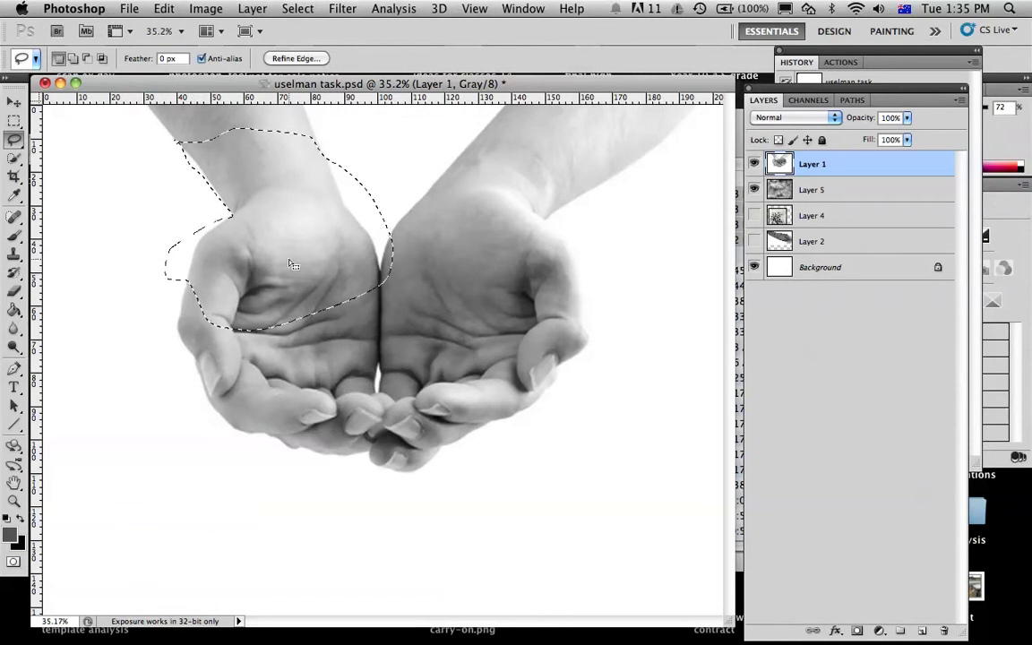
{"action": "left_click", "coordinate": [381, 117]}
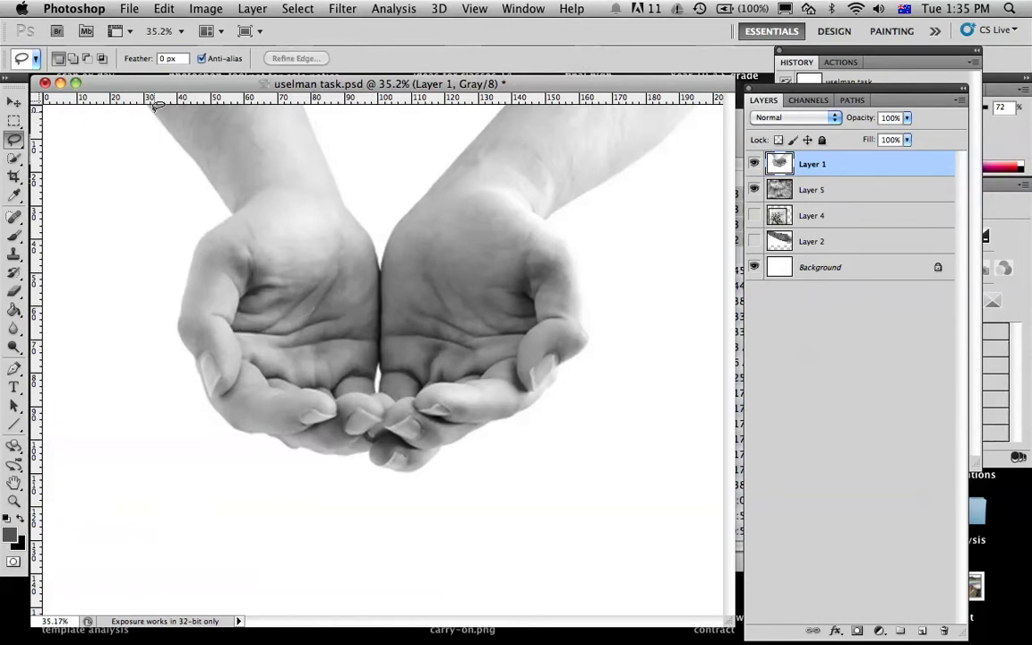
{"action": "left_click_drag", "start_coordinate": [154, 105], "coordinate": [197, 144]}
{"action": "mouse_move", "coordinate": [221, 201]}
{"action": "left_mouse_down"}
{"action": "mouse_move", "coordinate": [228, 215]}
{"action": "mouse_move", "coordinate": [133, 193]}
{"action": "mouse_move", "coordinate": [140, 93]}
{"action": "mouse_move", "coordinate": [162, 103]}
{"action": "left_mouse_up"}
{"action": "left_click", "coordinate": [161, 168]}
Try outlining the left-hand wrist, fingers and palm on Layer 1 with the Polygonal Lasso, and deselect
{"action": "left_click", "coordinate": [20, 143]}
{"action": "left_click", "coordinate": [62, 150]}
{"action": "left_click", "coordinate": [147, 100]}
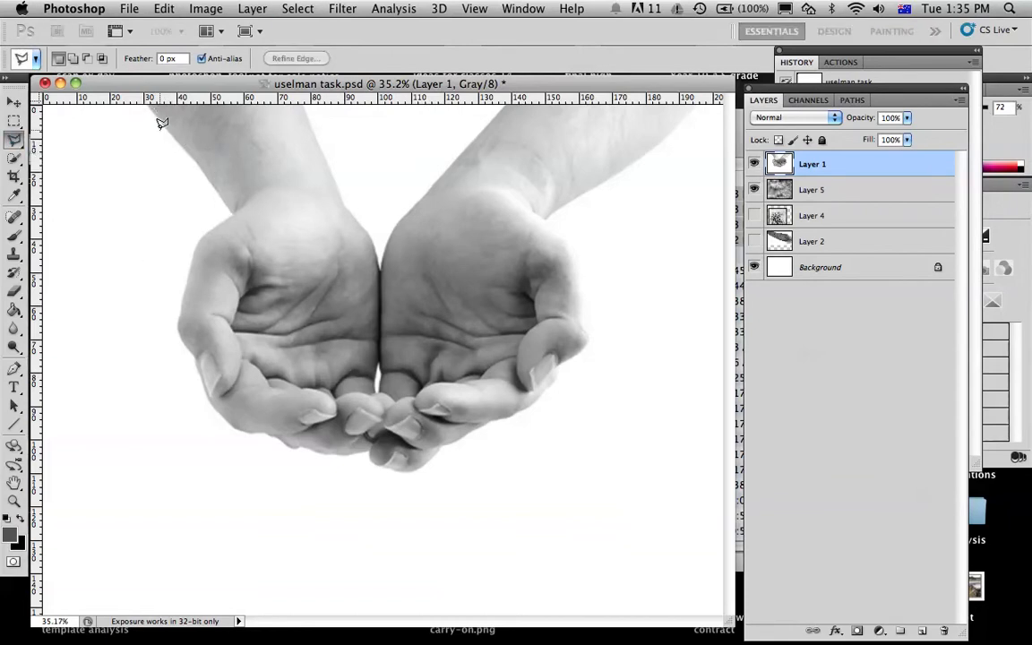
{"action": "left_click", "coordinate": [224, 199]}
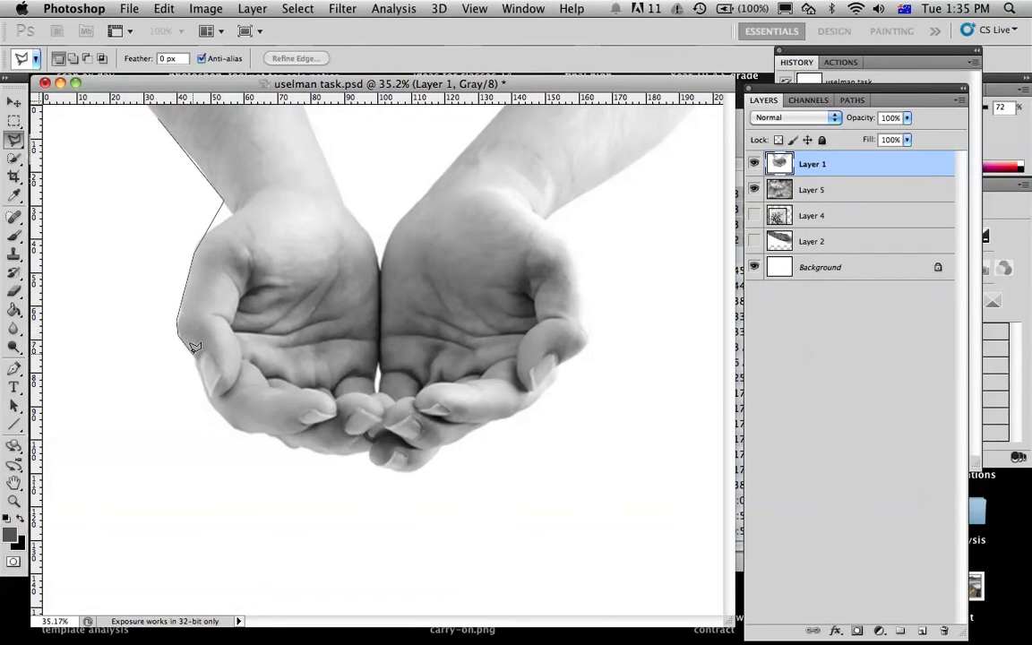
{"action": "left_click", "coordinate": [210, 400]}
{"action": "left_click", "coordinate": [255, 431]}
{"action": "left_click", "coordinate": [383, 273]}
{"action": "left_click", "coordinate": [318, 117]}
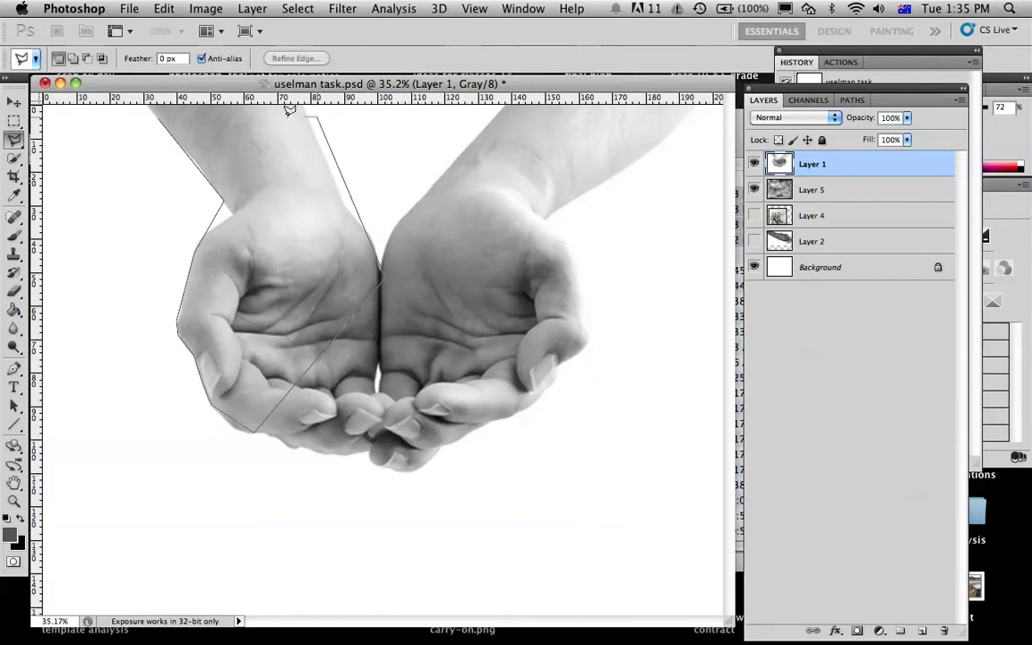
{"action": "left_click", "coordinate": [157, 110]}
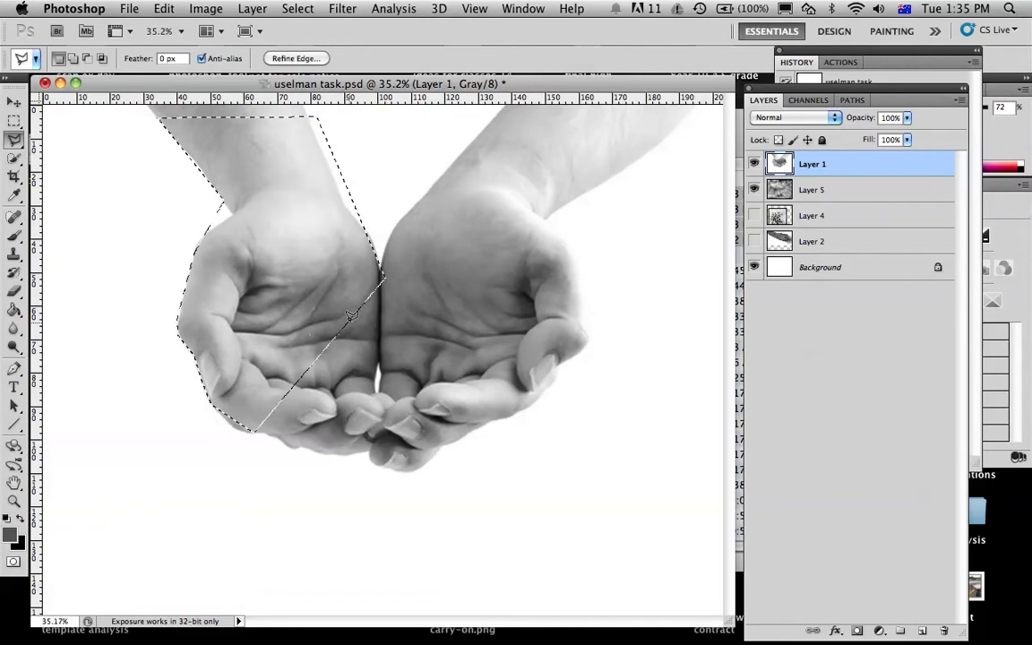
{"action": "key", "text": "super+d"}
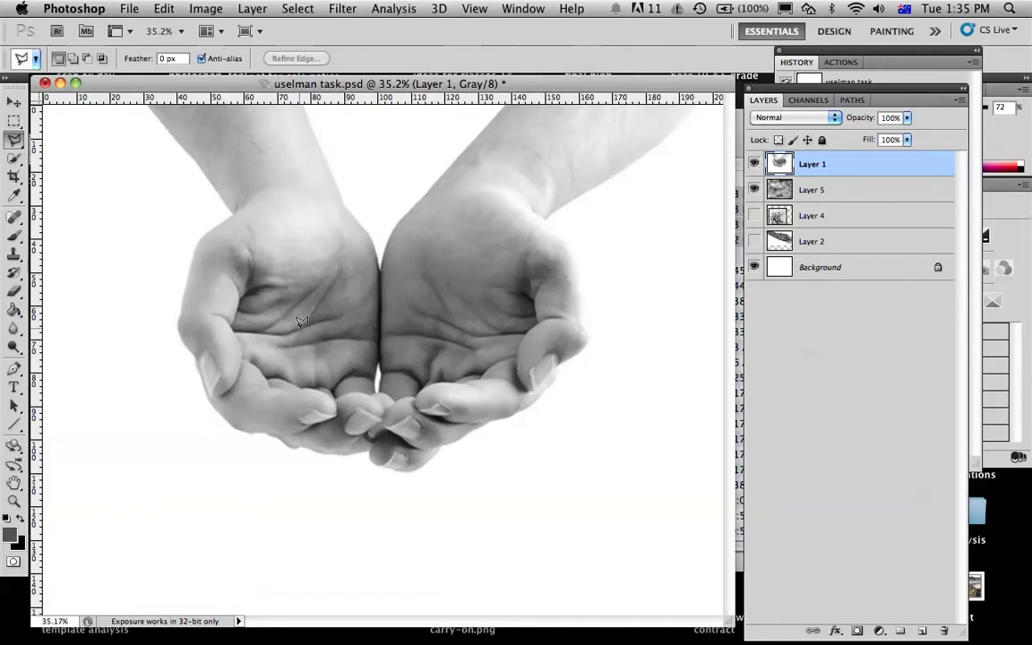
Try tracing the complete outline of both hands and forearms with the Magnetic Lasso, and deselect
{"action": "left_click", "coordinate": [21, 140]}
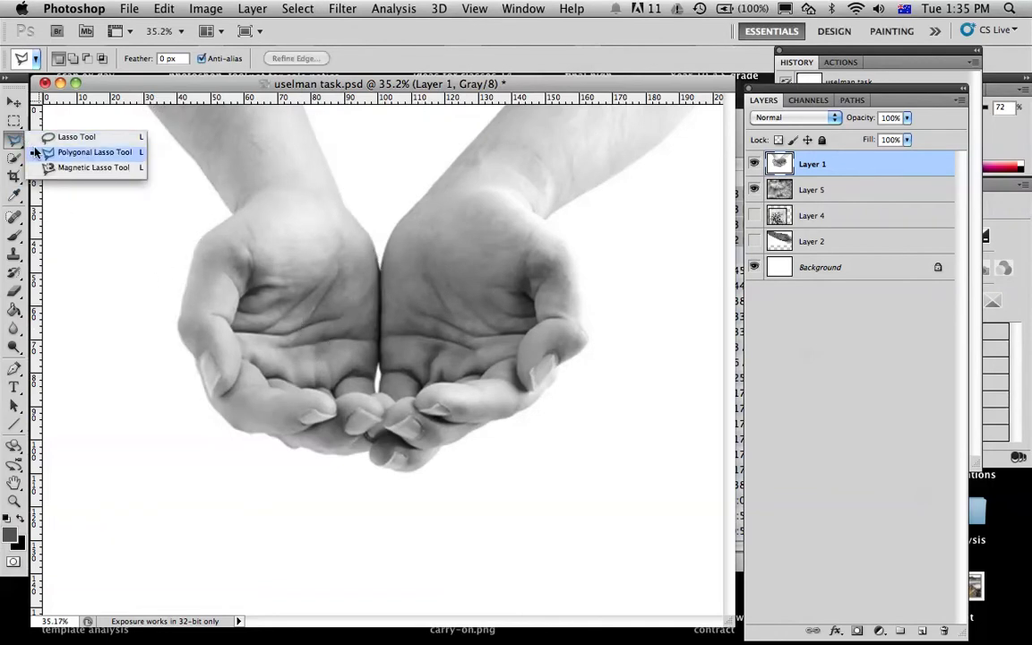
{"action": "left_click", "coordinate": [90, 168]}
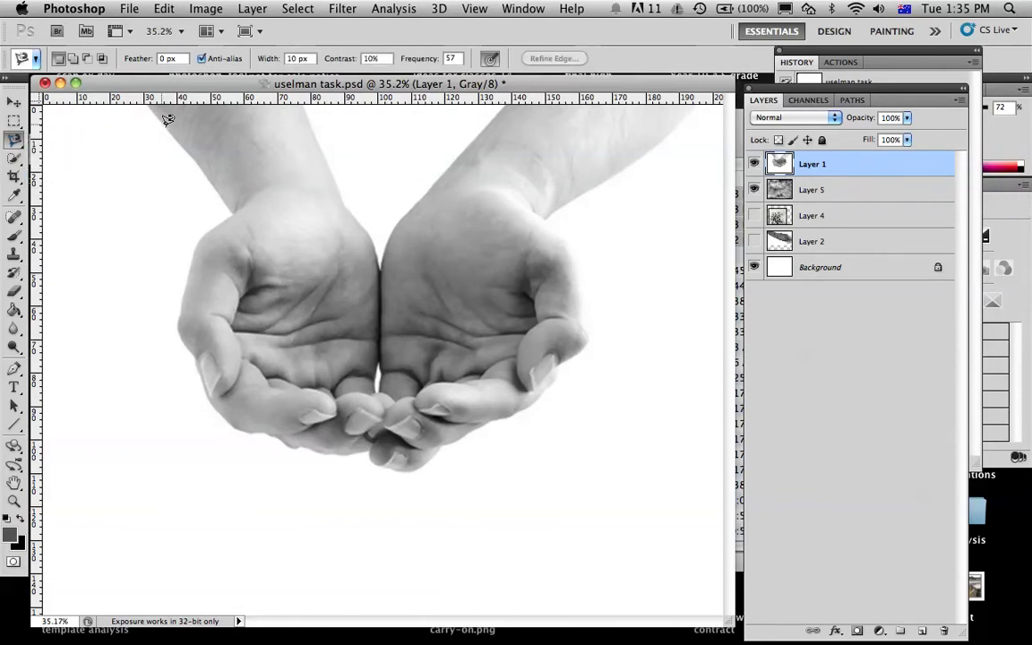
{"action": "left_click", "coordinate": [165, 127]}
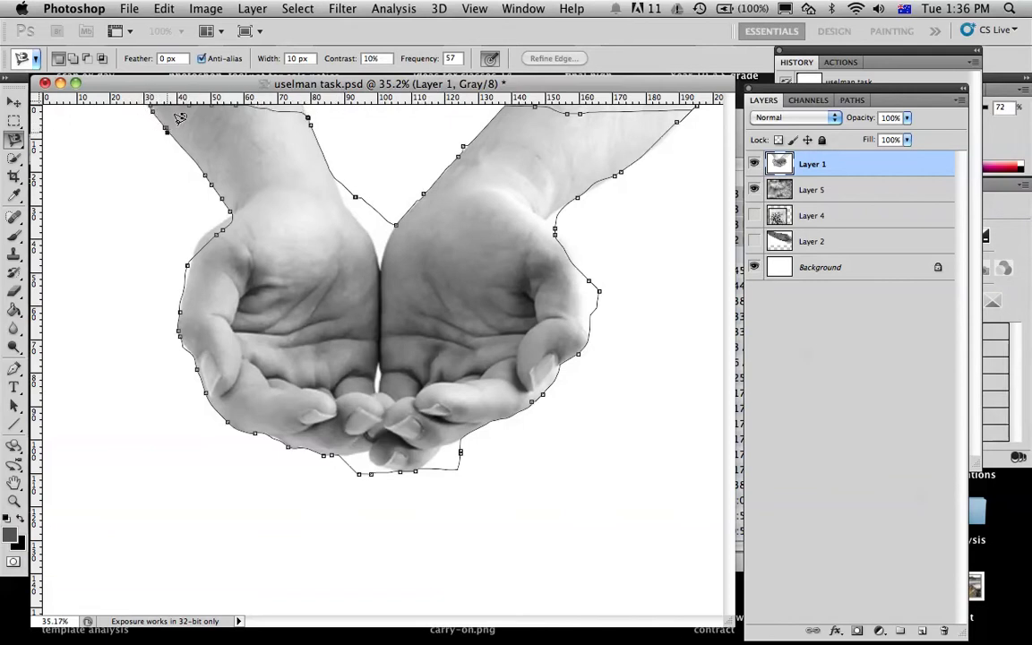
{"action": "left_click", "coordinate": [169, 119]}
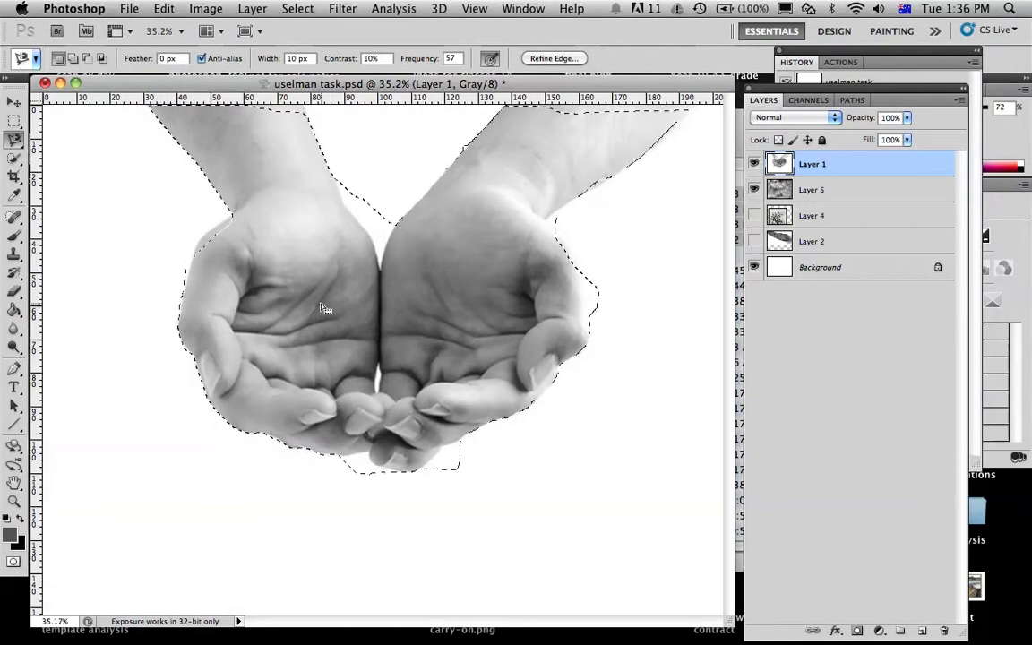
{"action": "key", "text": "super+d"}
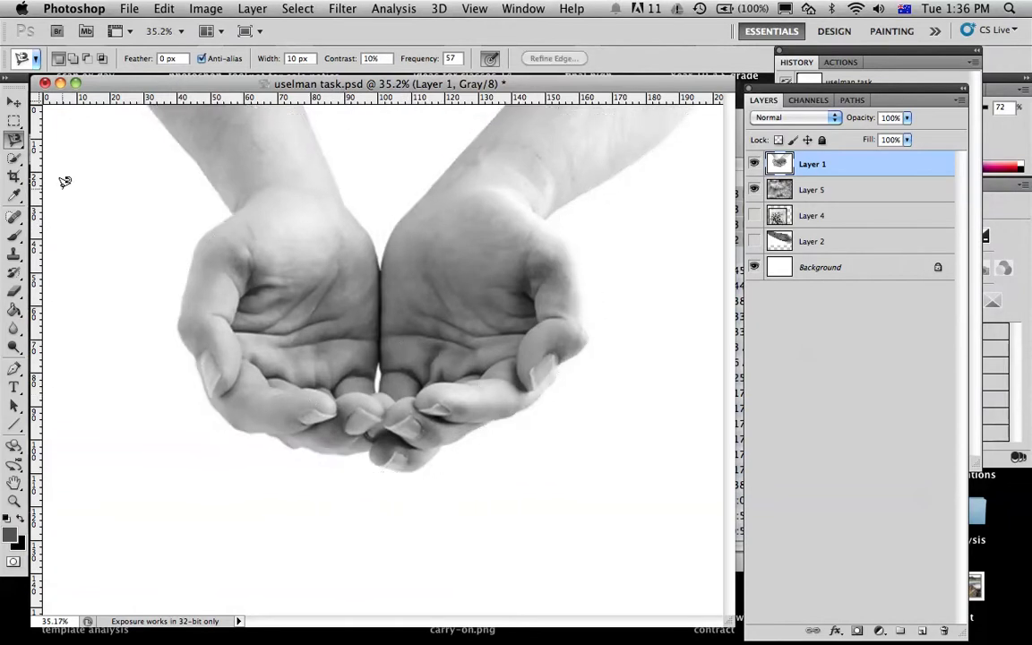
Select both hands and forearms on Layer 1 with a 175 px Quick Selection brush, and subtract the white gap between the wrists
{"action": "left_click", "coordinate": [15, 159]}
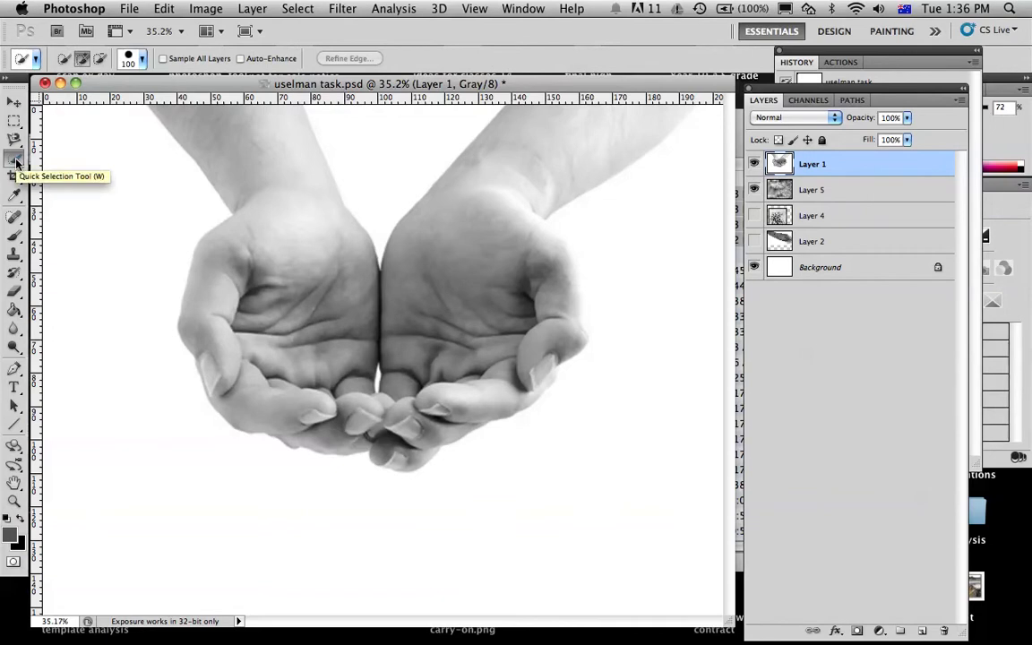
{"action": "left_click", "coordinate": [82, 60]}
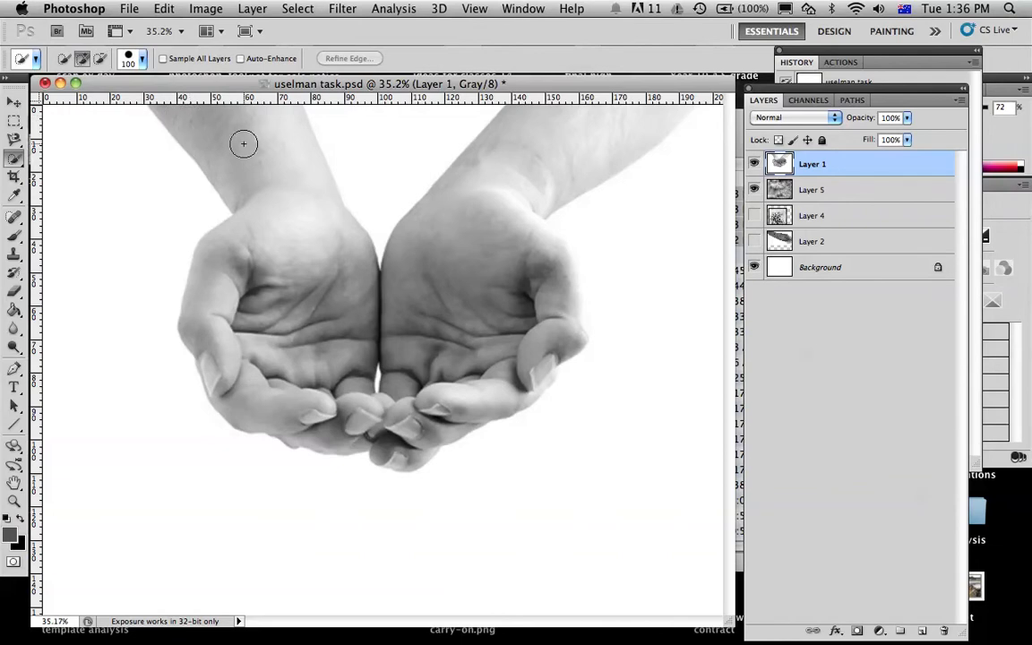
{"action": "key", "text": "bracketright"}
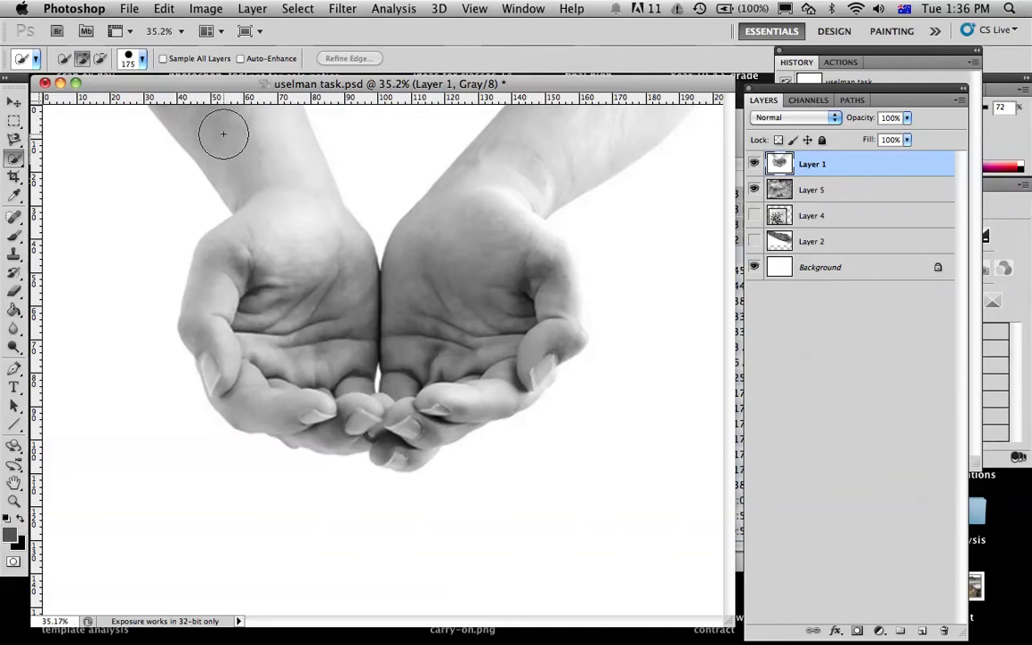
{"action": "mouse_move", "coordinate": [242, 154]}
{"action": "left_mouse_down"}
{"action": "mouse_move", "coordinate": [290, 225]}
{"action": "mouse_move", "coordinate": [273, 267]}
{"action": "mouse_move", "coordinate": [267, 402]}
{"action": "mouse_move", "coordinate": [373, 421]}
{"action": "mouse_move", "coordinate": [432, 399]}
{"action": "mouse_move", "coordinate": [520, 329]}
{"action": "mouse_move", "coordinate": [528, 285]}
{"action": "mouse_move", "coordinate": [518, 227]}
{"action": "mouse_move", "coordinate": [546, 175]}
{"action": "left_mouse_up"}
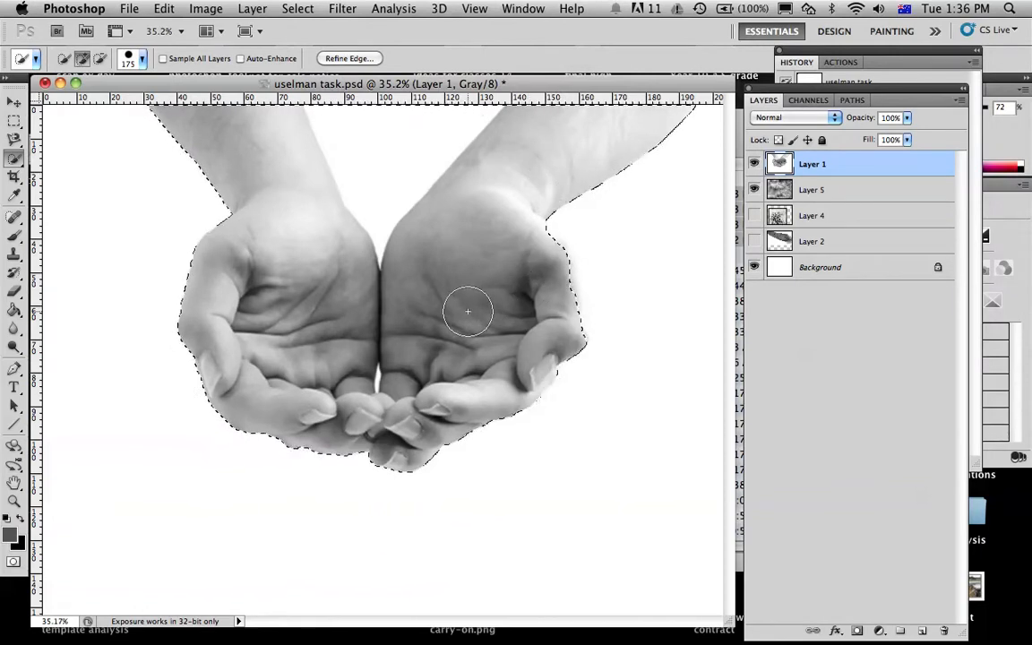
{"action": "mouse_move", "coordinate": [307, 163]}
{"action": "left_mouse_down"}
{"action": "mouse_move", "coordinate": [370, 127]}
{"action": "mouse_move", "coordinate": [380, 192]}
{"action": "mouse_move", "coordinate": [421, 132]}
{"action": "left_mouse_up"}
{"action": "key", "text": "alt"}
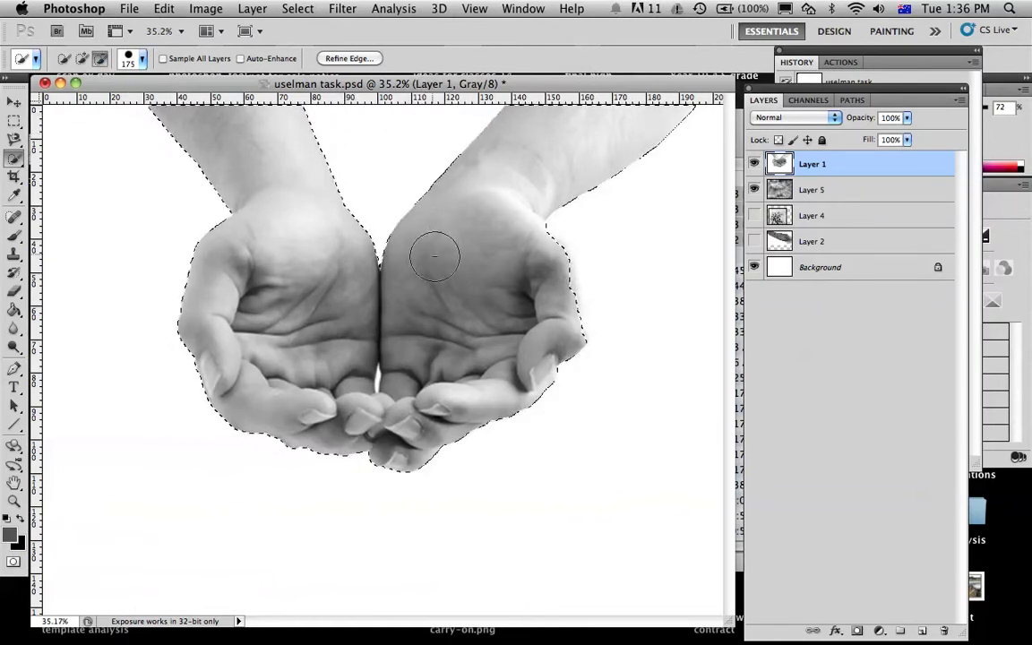
Add the missing outer edge of the right-hand thumb to the selection with a 60 px Quick Selection brush, and subtract the white spill-over
{"action": "key", "text": "bracketleft"}
{"action": "key", "text": "bracketleft"}
{"action": "key", "text": "bracketleft"}
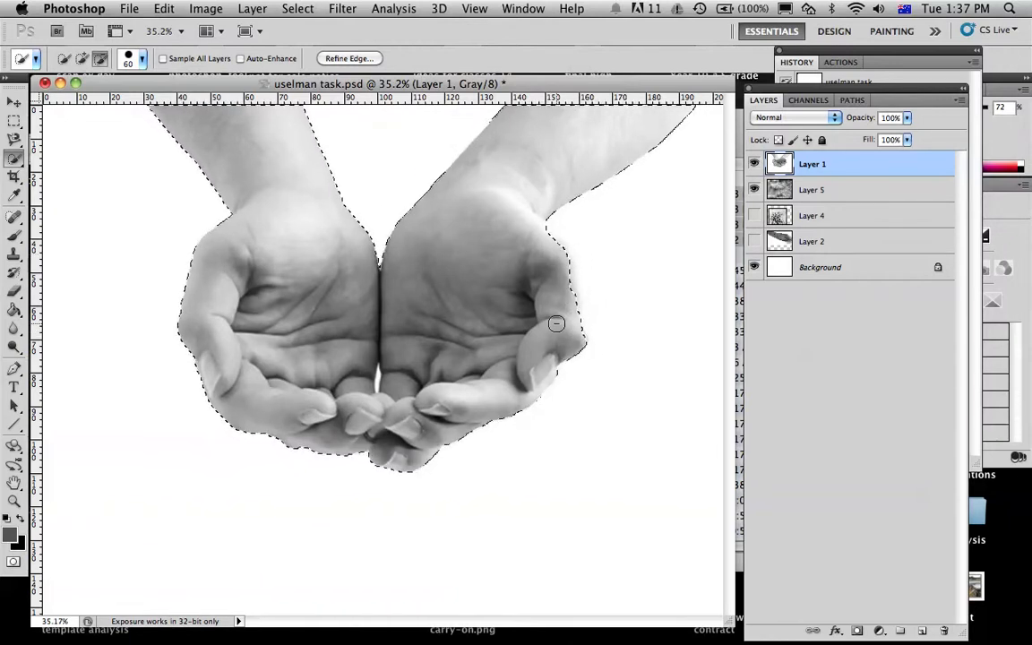
{"action": "key", "text": "super+equal"}
{"action": "key", "text": "super+equal"}
{"action": "key", "text": "super+equal"}
{"action": "key", "text": "super+equal"}
{"action": "key", "text": "super+equal"}
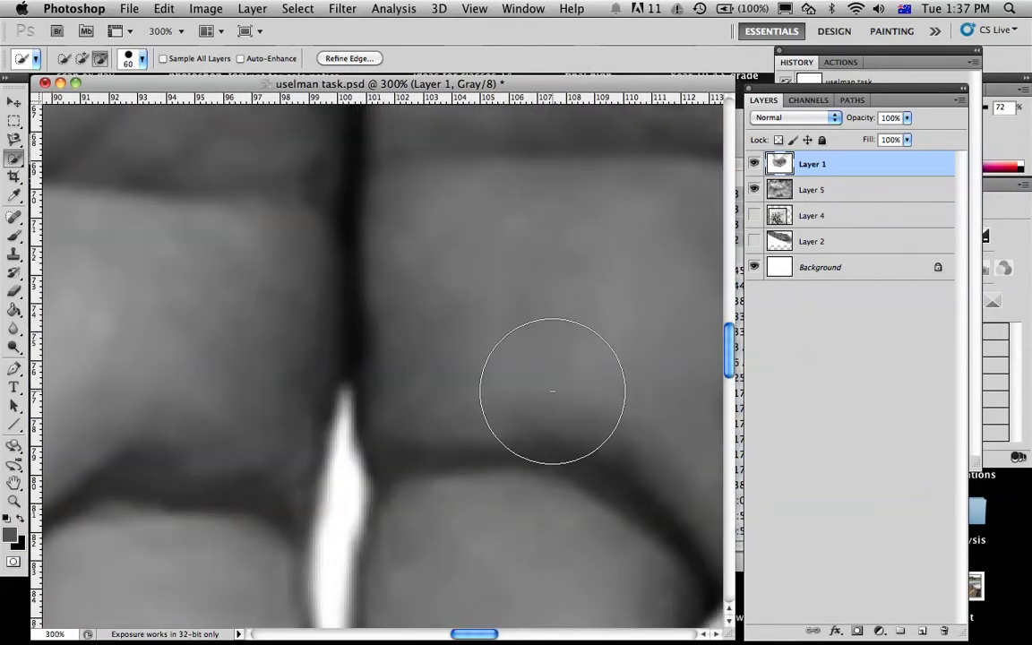
{"action": "mouse_move", "coordinate": [553, 391]}
{"action": "left_mouse_down"}
{"action": "mouse_move", "coordinate": [233, 405]}
{"action": "mouse_move", "coordinate": [487, 283]}
{"action": "mouse_move", "coordinate": [203, 326]}
{"action": "mouse_move", "coordinate": [444, 260]}
{"action": "mouse_move", "coordinate": [410, 313]}
{"action": "mouse_move", "coordinate": [347, 344]}
{"action": "mouse_move", "coordinate": [411, 412]}
{"action": "mouse_move", "coordinate": [426, 551]}
{"action": "mouse_move", "coordinate": [411, 625]}
{"action": "left_mouse_up"}
{"action": "key", "text": "super+r"}
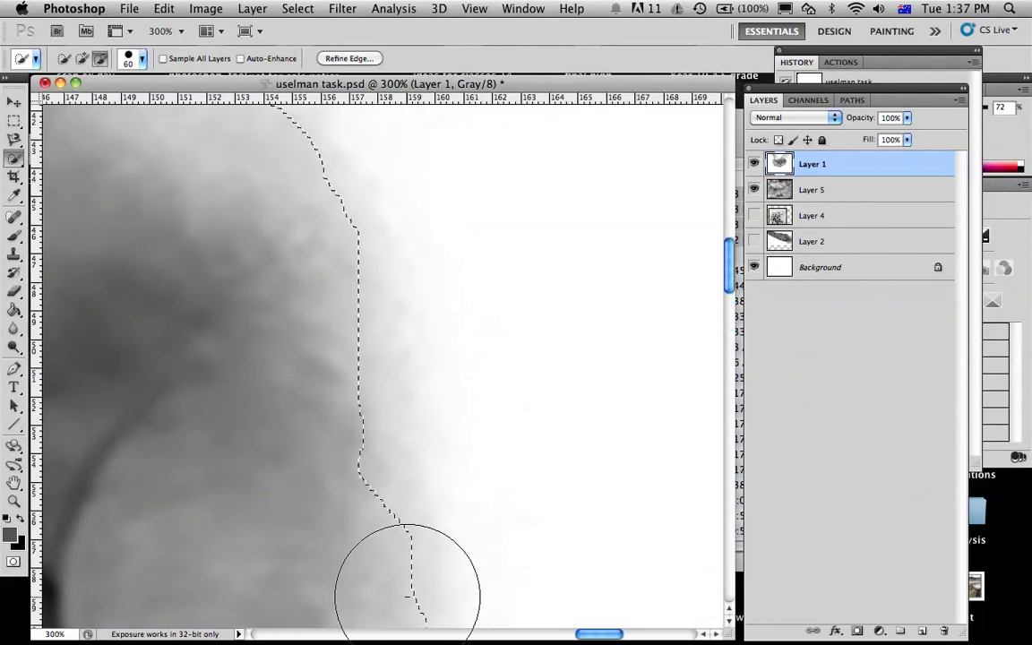
{"action": "key", "text": "super+minus"}
{"action": "key", "text": "super+minus"}
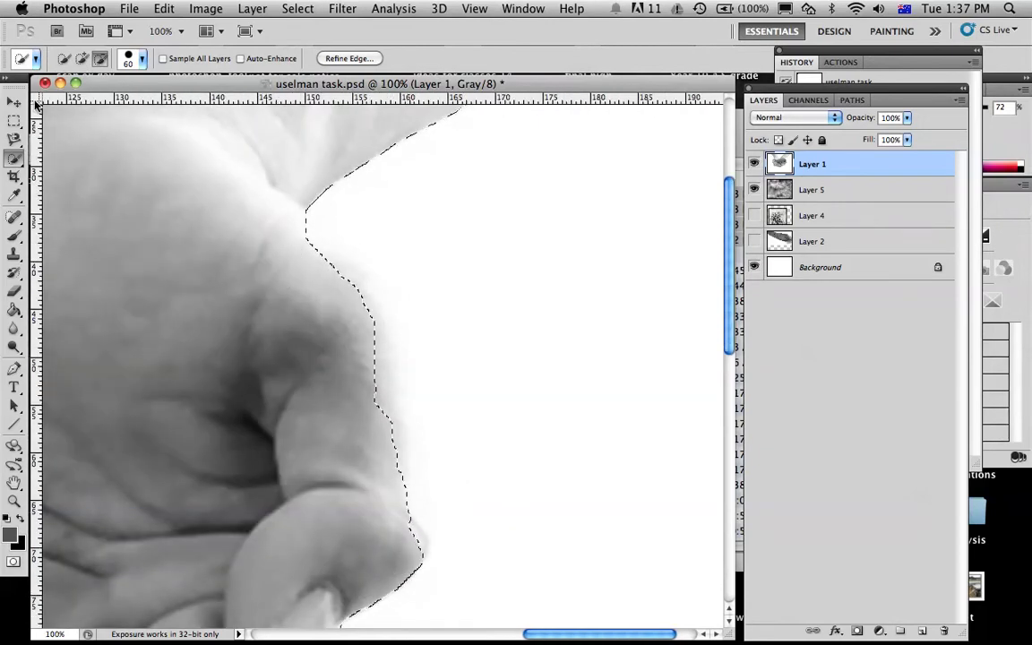
{"action": "left_click", "coordinate": [80, 60]}
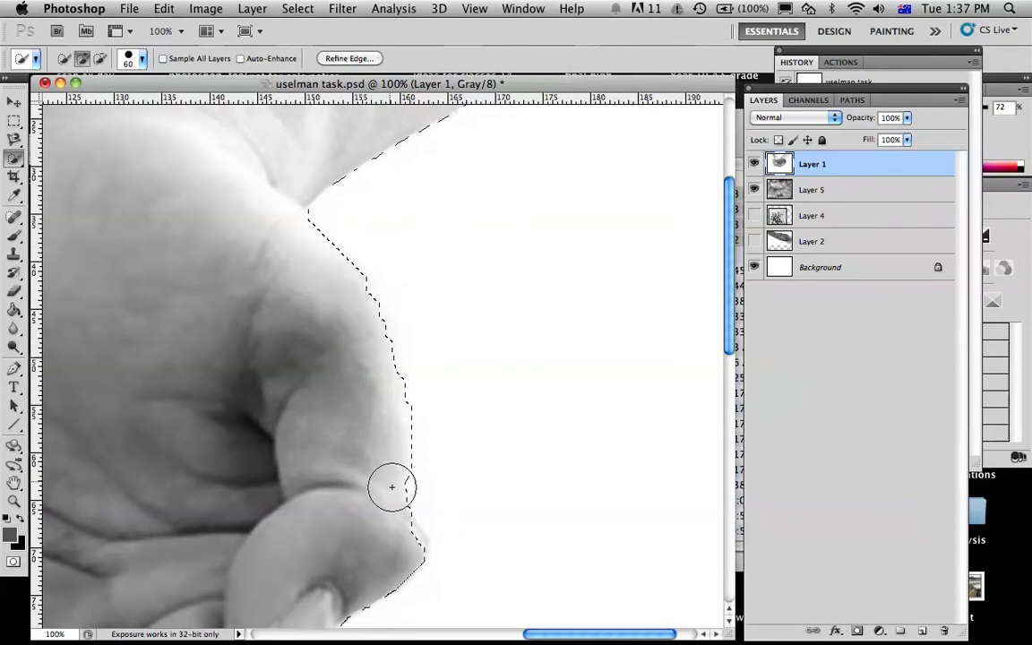
{"action": "left_click", "coordinate": [404, 510]}
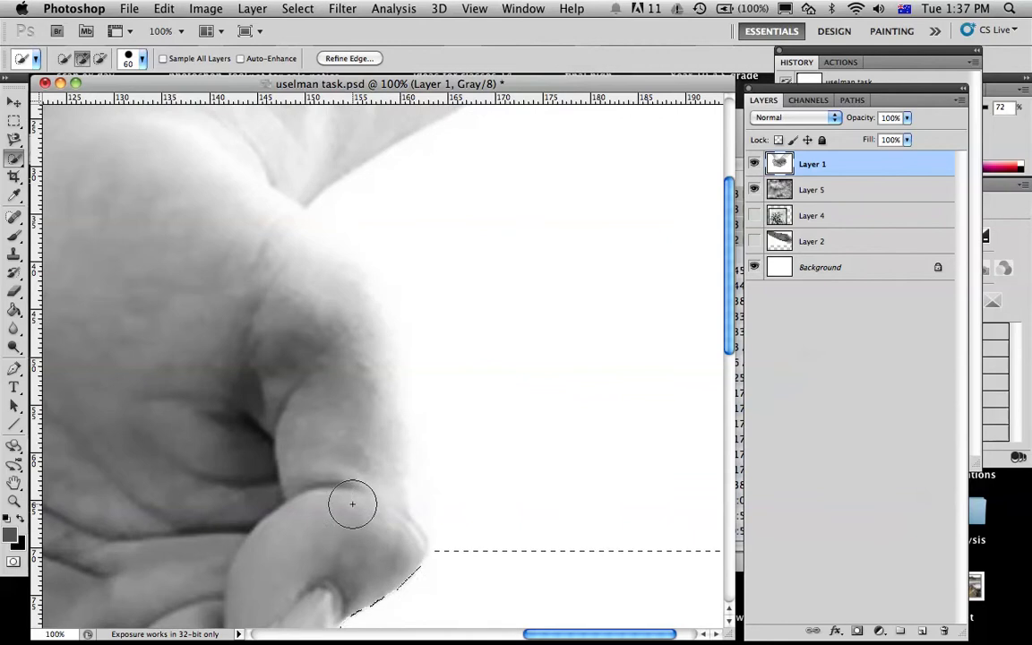
{"action": "mouse_move", "coordinate": [477, 238]}
{"action": "left_mouse_down"}
{"action": "mouse_move", "coordinate": [579, 327]}
{"action": "mouse_move", "coordinate": [643, 497]}
{"action": "mouse_move", "coordinate": [683, 545]}
{"action": "mouse_move", "coordinate": [678, 558]}
{"action": "mouse_move", "coordinate": [531, 510]}
{"action": "mouse_move", "coordinate": [470, 511]}
{"action": "mouse_move", "coordinate": [466, 550]}
{"action": "left_mouse_up"}
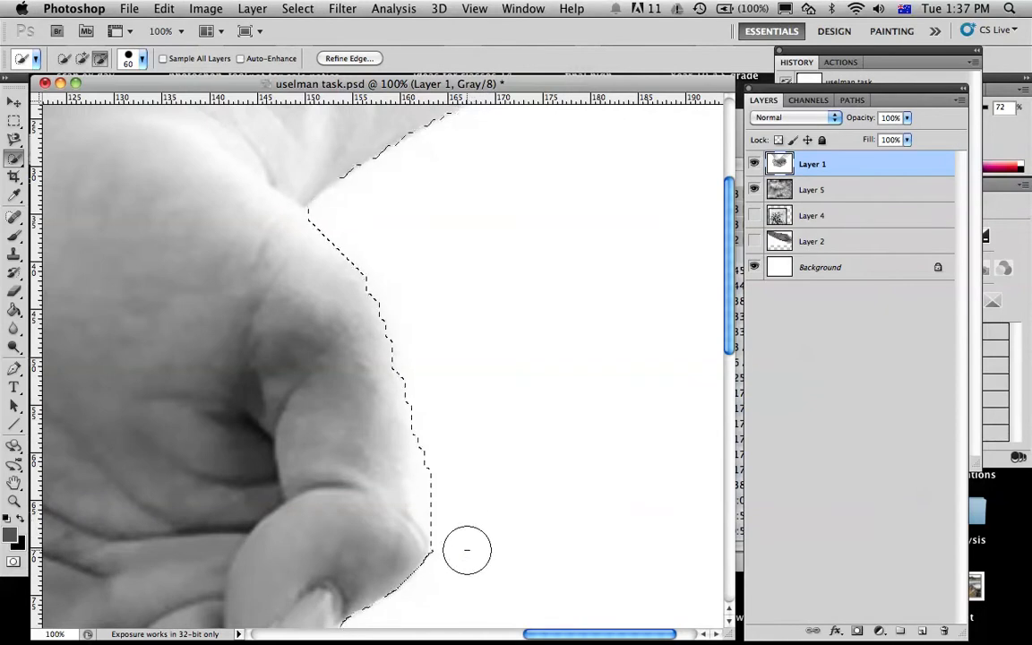
Subtract the small white gap between the fingers from the selection with a 30 px Quick Selection brush, and add the lost finger area back
{"action": "scroll", "coordinate": [544, 306], "scroll_direction": "left", "scroll_amount": 10}
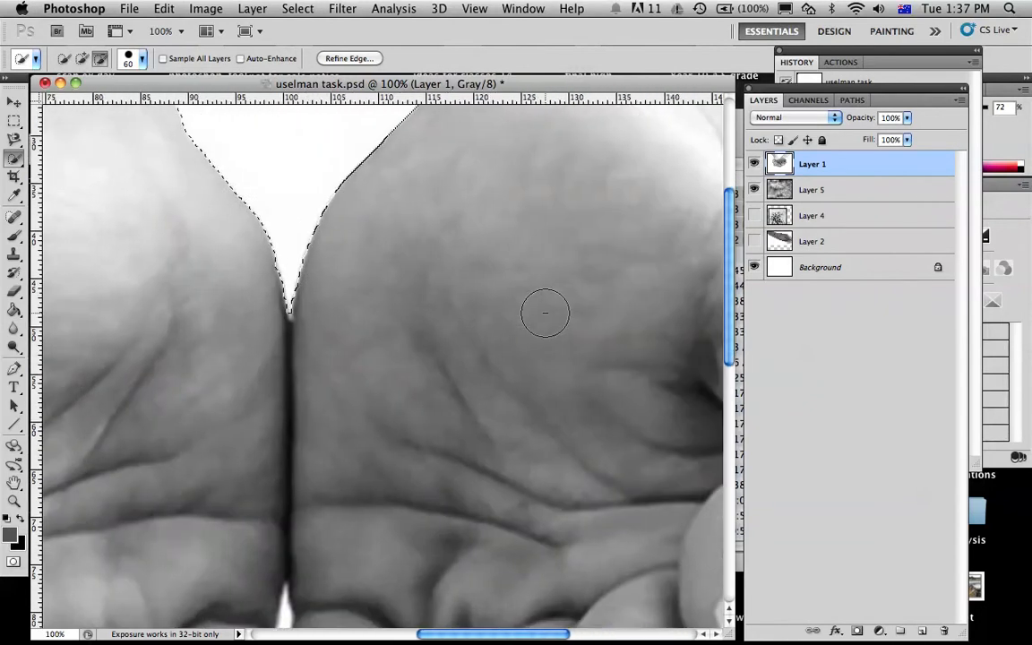
{"action": "scroll", "coordinate": [545, 312], "scroll_direction": "down", "scroll_amount": 10}
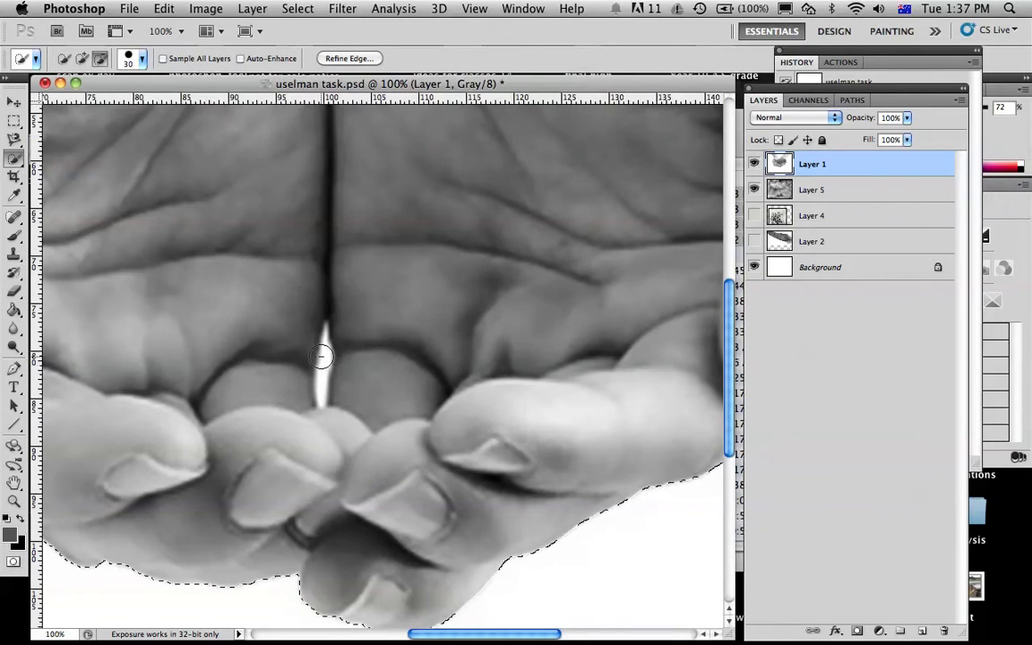
{"action": "mouse_move", "coordinate": [324, 345]}
{"action": "left_mouse_down"}
{"action": "mouse_move", "coordinate": [318, 388]}
{"action": "mouse_move", "coordinate": [318, 329]}
{"action": "left_mouse_up"}
{"action": "left_click", "coordinate": [82, 59]}
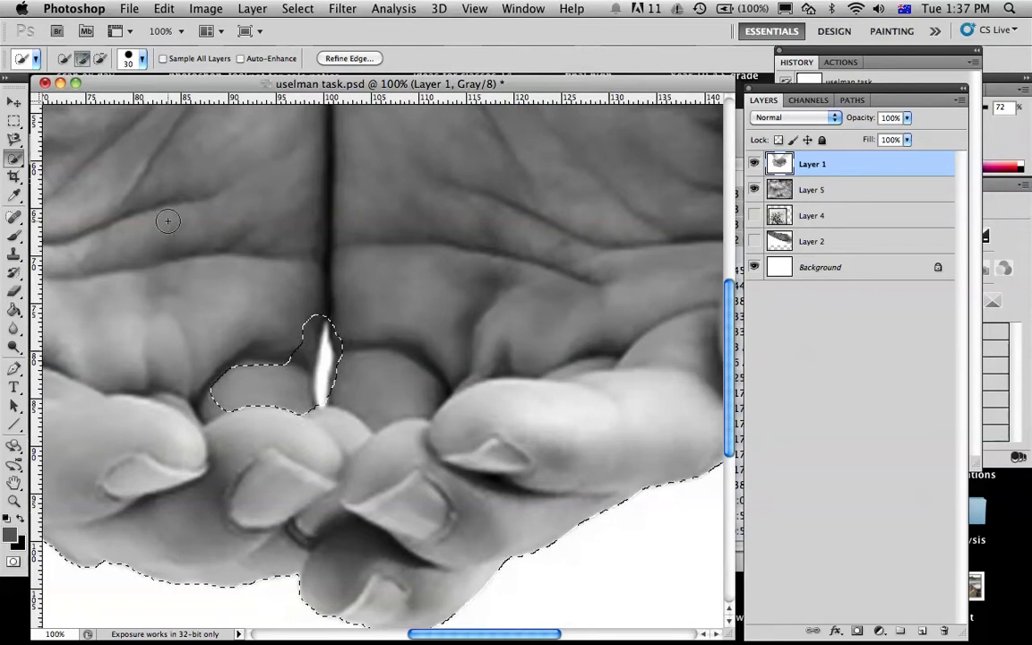
{"action": "left_click_drag", "start_coordinate": [219, 391], "coordinate": [259, 365]}
{"action": "left_click", "coordinate": [292, 348]}
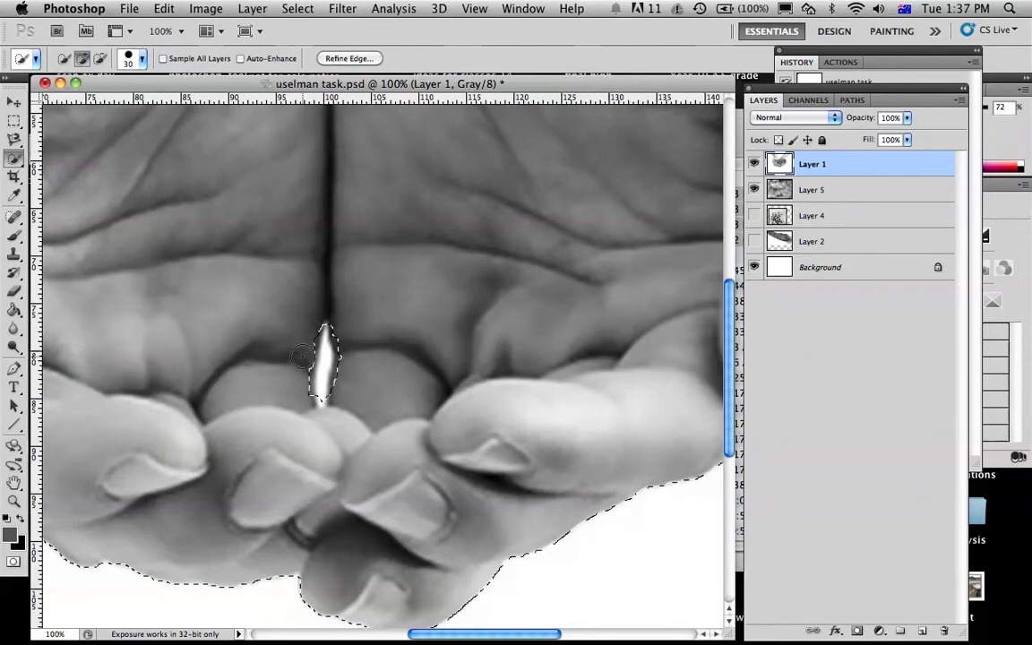
{"action": "scroll", "coordinate": [334, 417], "scroll_direction": "up", "scroll_amount": 10}
{"action": "scroll", "coordinate": [334, 417], "scroll_direction": "left", "scroll_amount": 5}
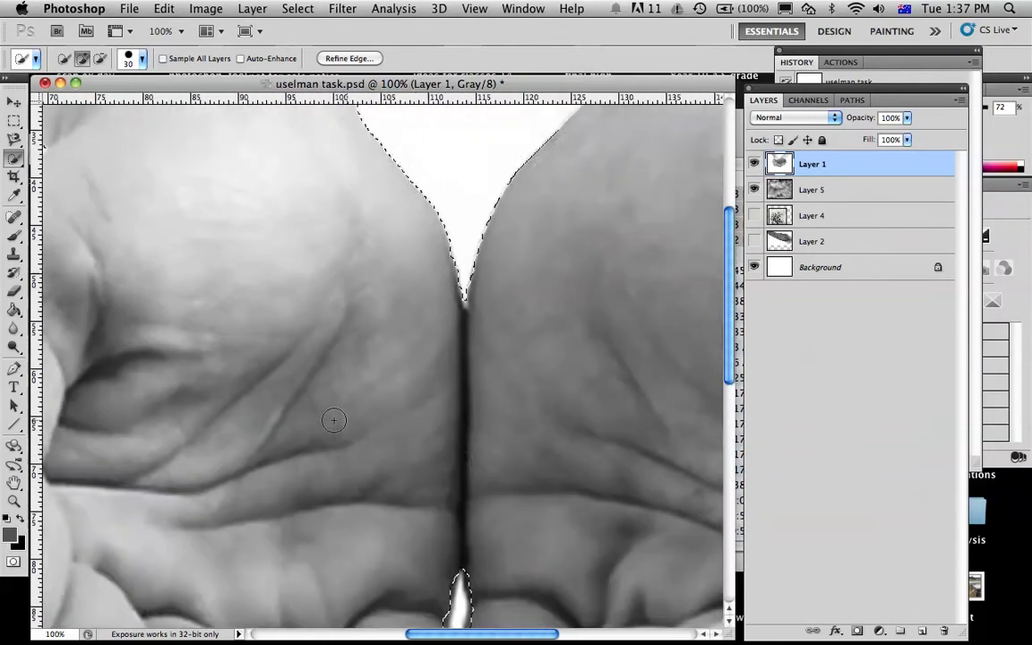
Open the Refine Edge settings for the hands selection and move the dialog clear of the hands
{"action": "scroll", "coordinate": [333, 420], "scroll_direction": "up", "scroll_amount": 5}
{"action": "scroll", "coordinate": [333, 421], "scroll_direction": "down", "scroll_amount": 5}
{"action": "scroll", "coordinate": [333, 420], "scroll_direction": "right", "scroll_amount": 5}
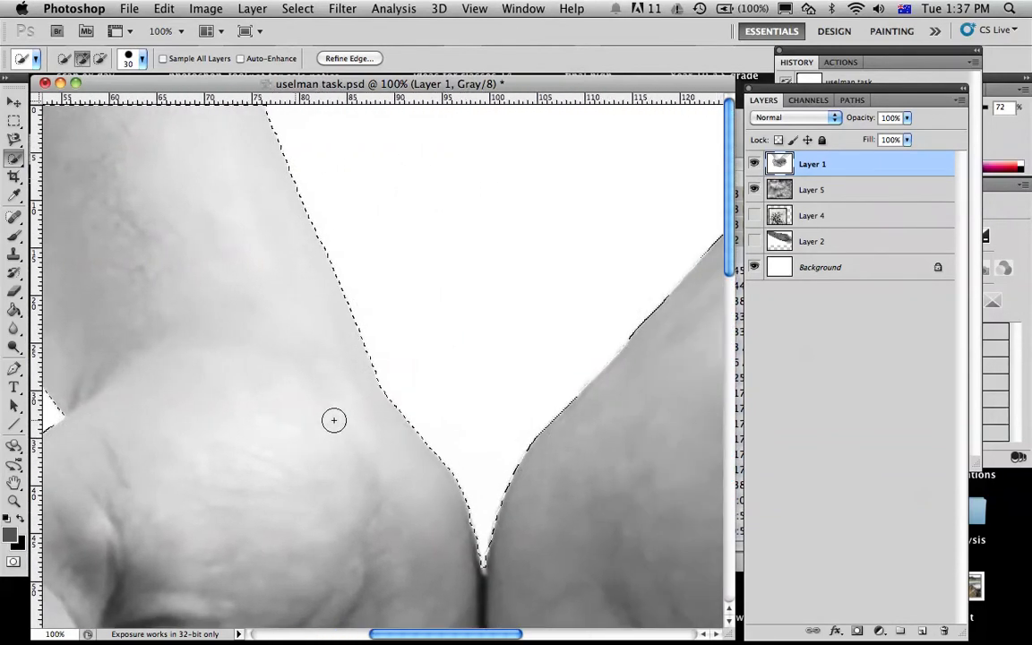
{"action": "scroll", "coordinate": [333, 420], "scroll_direction": "up", "scroll_amount": 3}
{"action": "key", "text": "super+minus"}
{"action": "key", "text": "super+minus"}
{"action": "key", "text": "super+minus"}
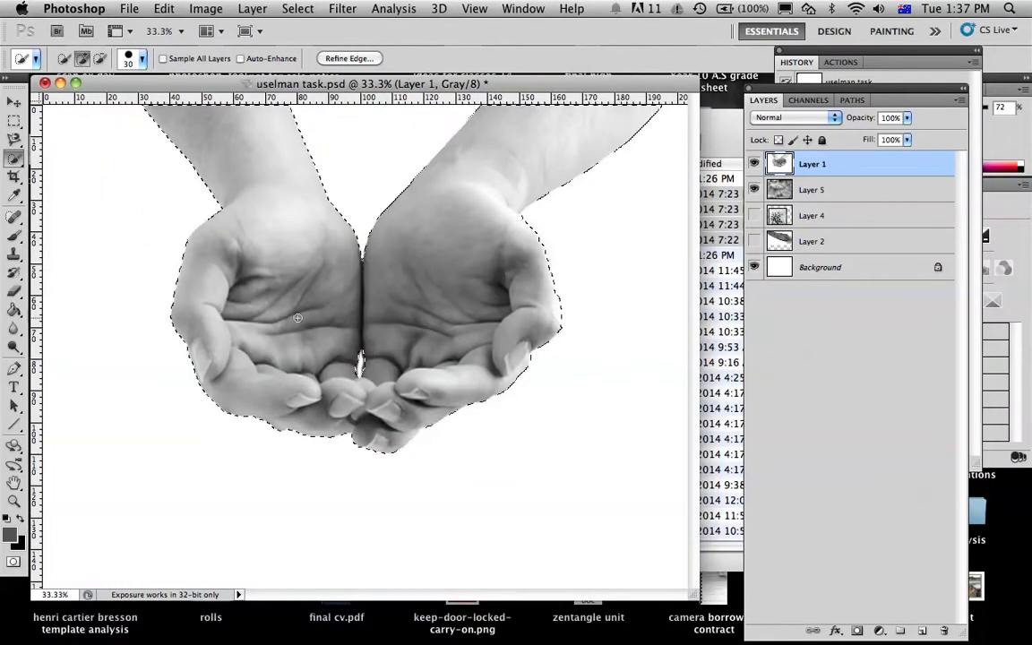
{"action": "left_click", "coordinate": [346, 59]}
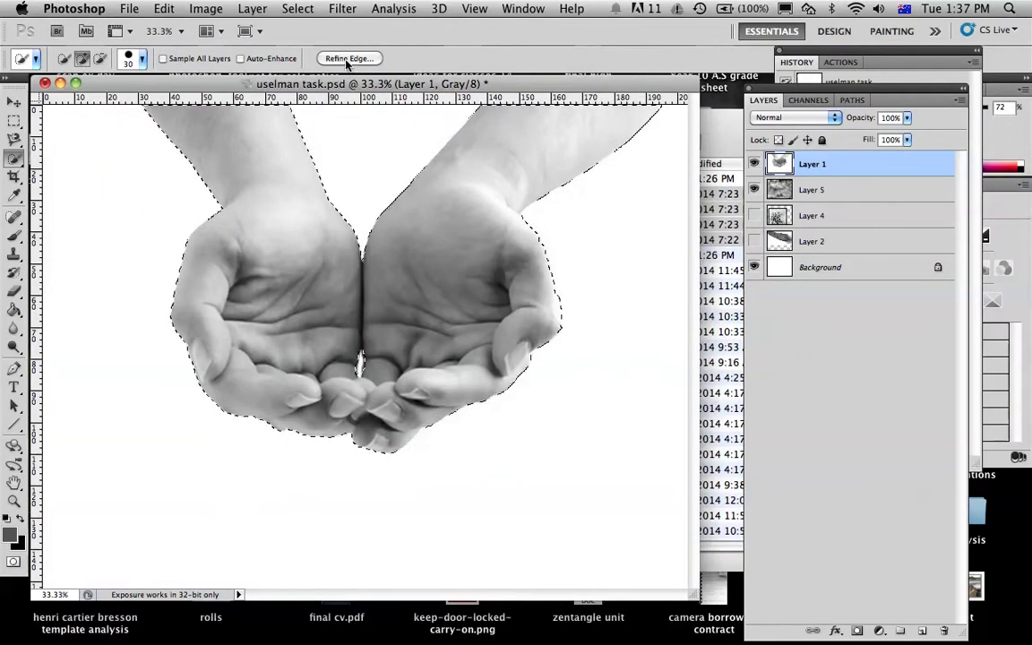
{"action": "left_click_drag", "start_coordinate": [618, 106], "coordinate": [792, 104]}
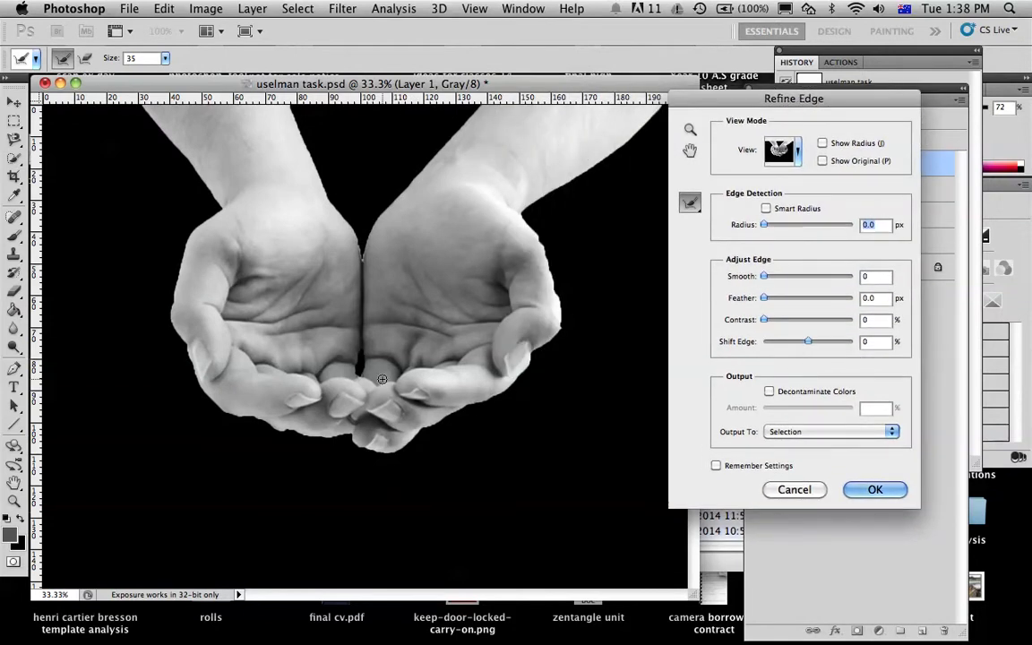
Examine the selection edge around the fingertips and beneath the fingers closely against the black preview background
{"action": "key", "text": "super+plus"}
{"action": "key", "text": "super+plus"}
{"action": "key", "text": "super+plus"}
{"action": "scroll", "coordinate": [382, 378], "scroll_direction": "down", "scroll_amount": 10}
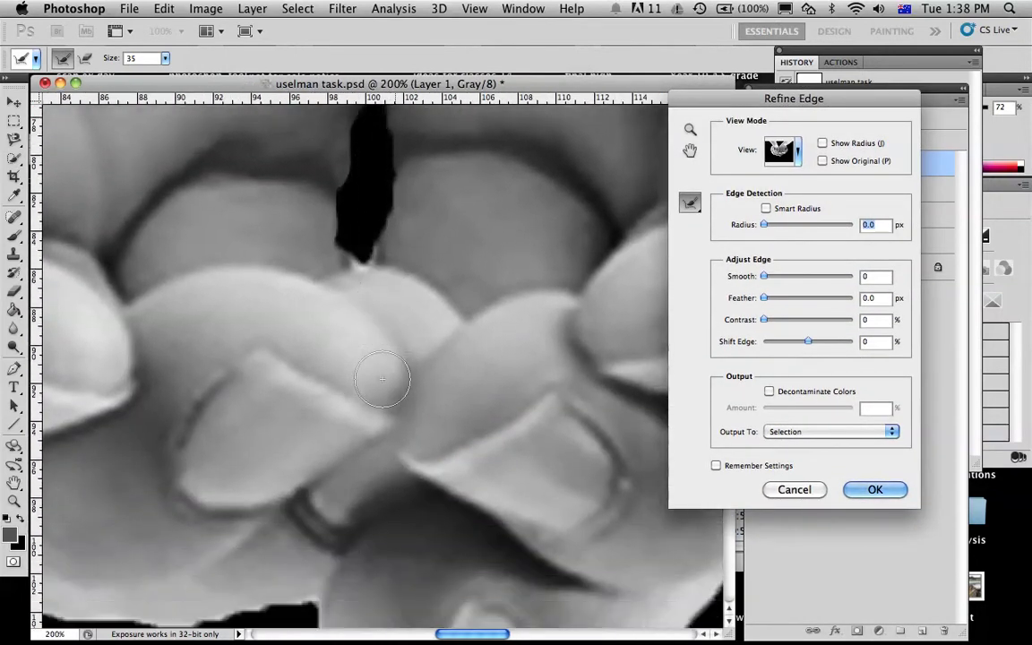
{"action": "scroll", "coordinate": [382, 379], "scroll_direction": "down", "scroll_amount": 3}
{"action": "scroll", "coordinate": [134, 356], "scroll_direction": "down", "scroll_amount": 2}
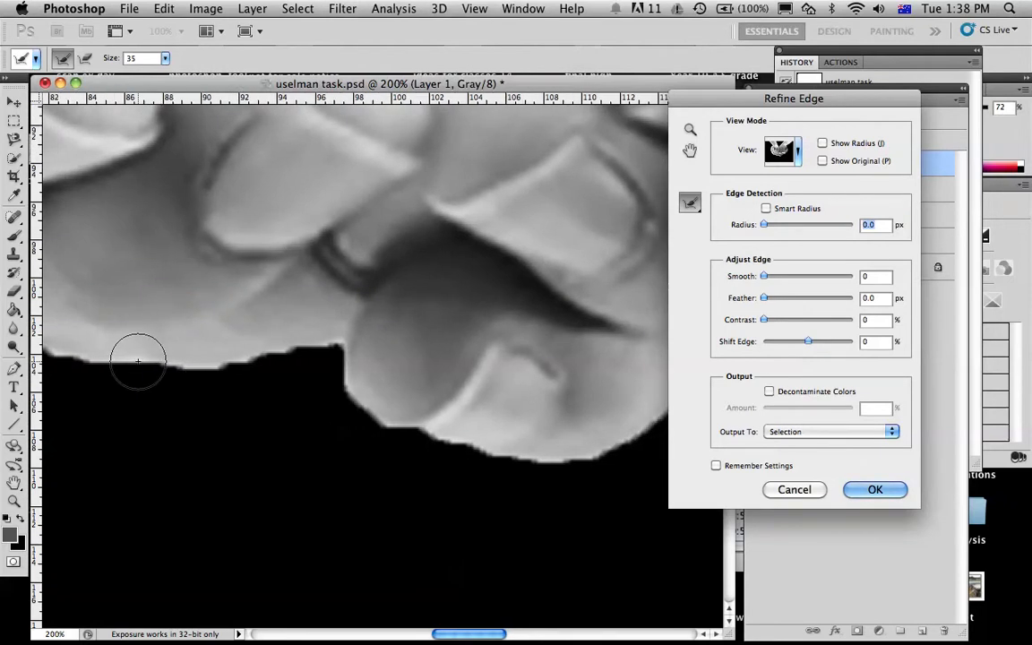
{"action": "scroll", "coordinate": [138, 361], "scroll_direction": "down", "scroll_amount": 3}
{"action": "scroll", "coordinate": [138, 361], "scroll_direction": "left", "scroll_amount": 2}
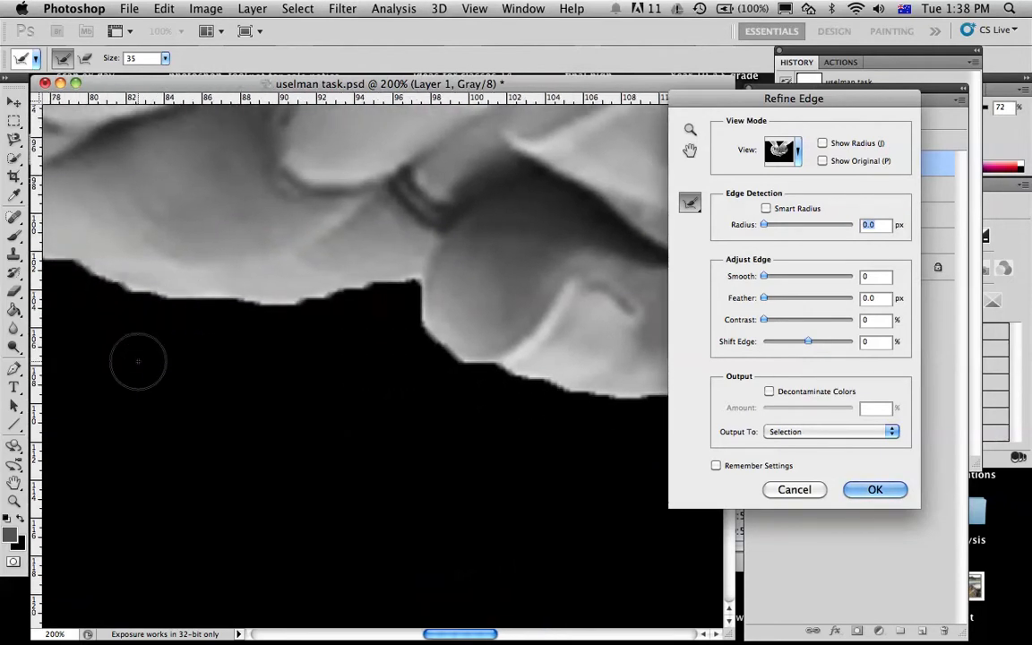
{"action": "key", "text": "super+minus"}
{"action": "key", "text": "super+minus"}
{"action": "key", "text": "super+minus"}
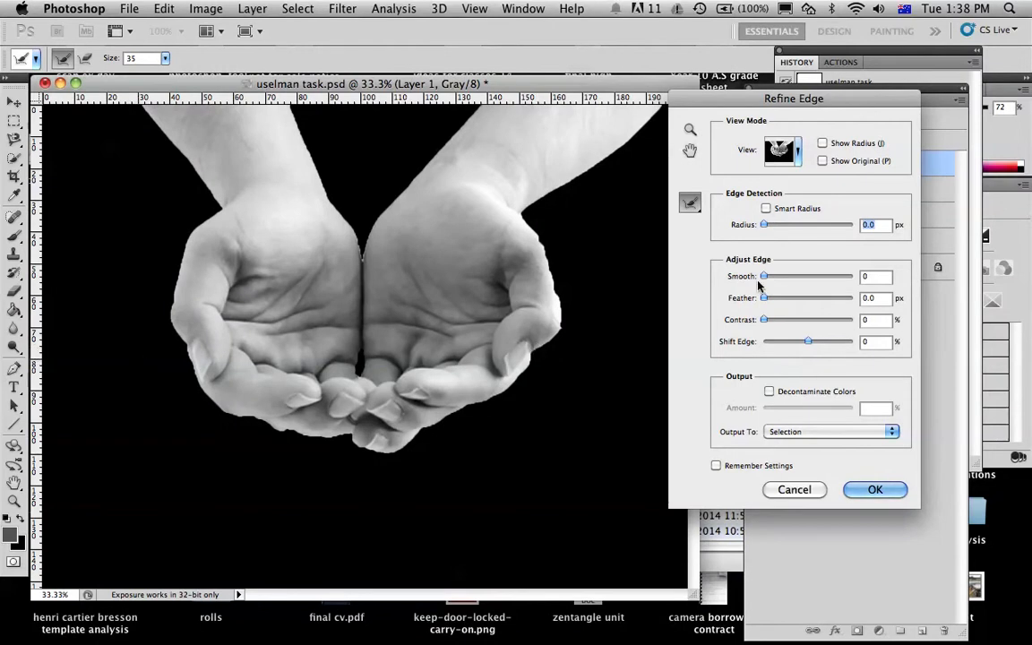
Refine the hands selection with Smooth 55 and Feather 4.8 px, and turn it into a layer mask on Layer 1
{"action": "left_click_drag", "start_coordinate": [763, 281], "coordinate": [787, 307]}
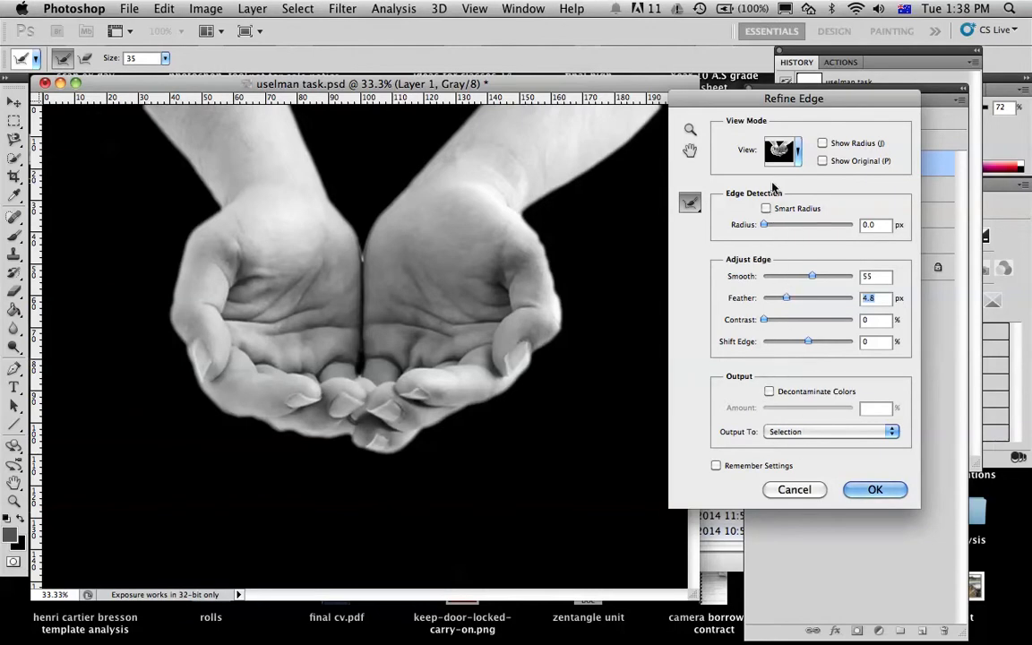
{"action": "left_click", "coordinate": [869, 492]}
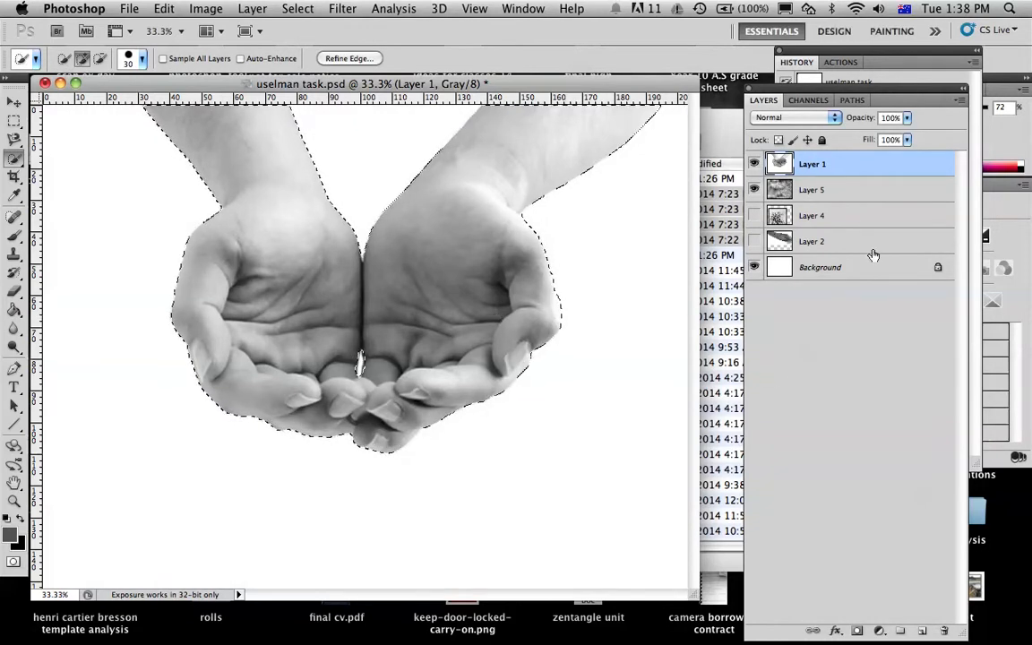
{"action": "left_click", "coordinate": [856, 632]}
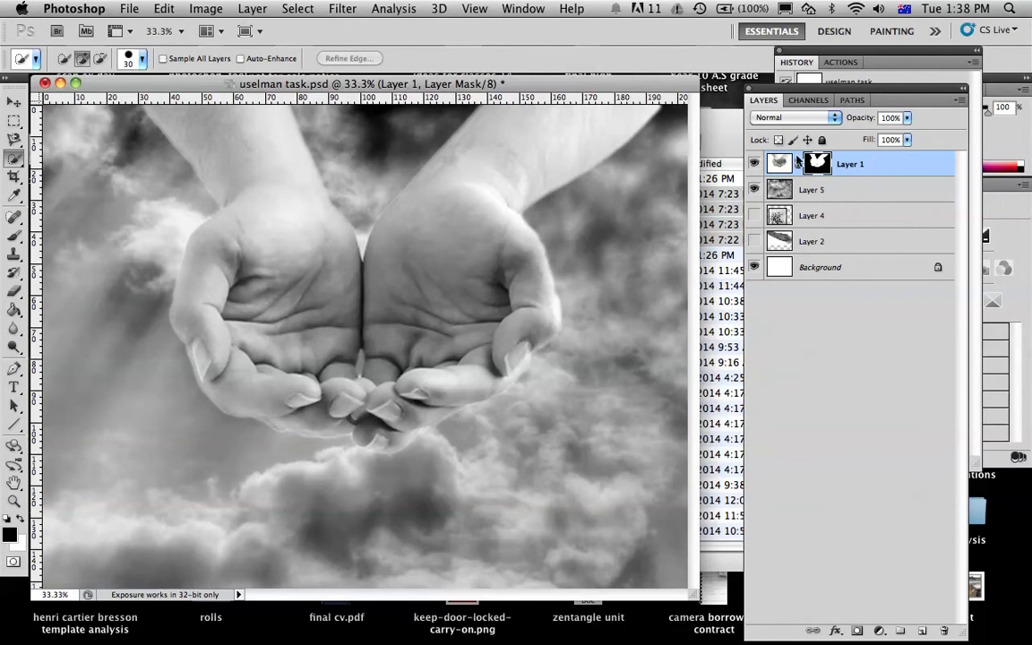
Disable the layer mask on Layer 1, and undo that change
{"action": "left_click", "coordinate": [253, 9]}
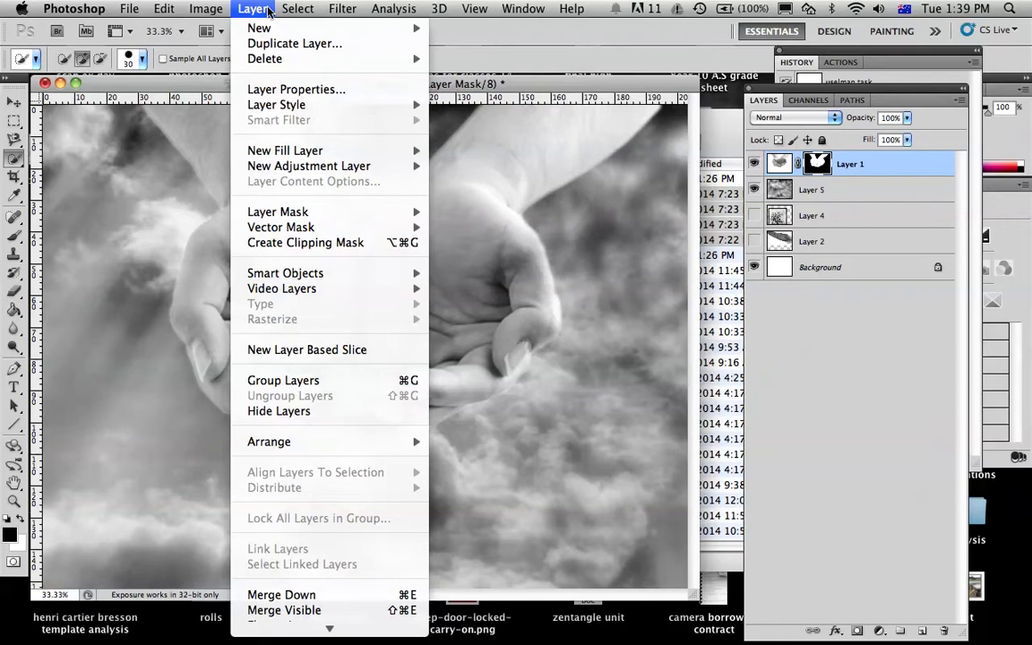
{"action": "mouse_move", "coordinate": [314, 213]}
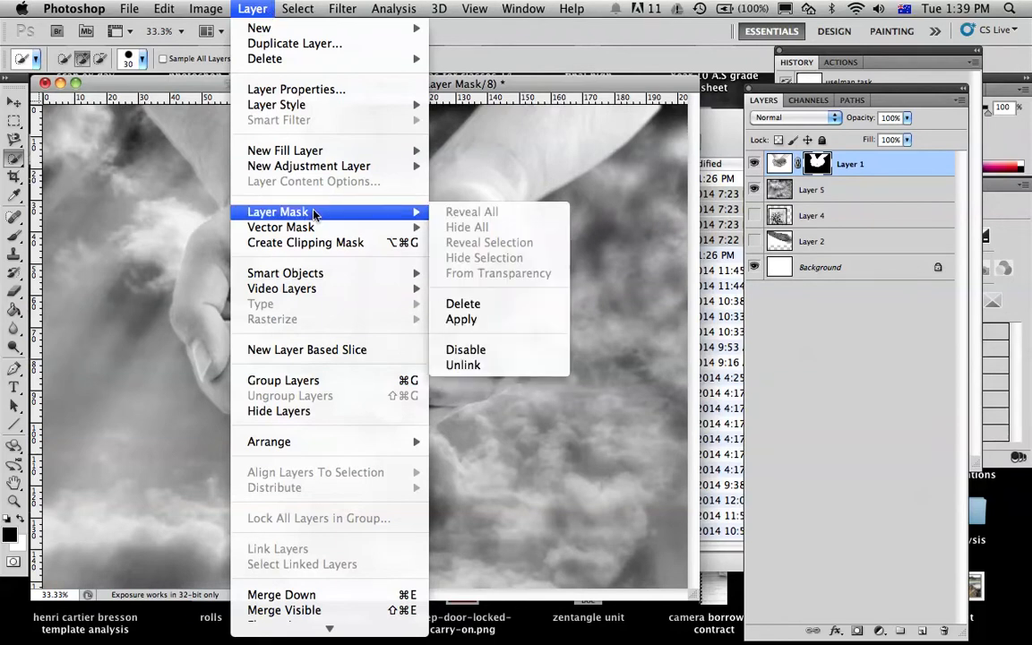
{"action": "left_click", "coordinate": [484, 351]}
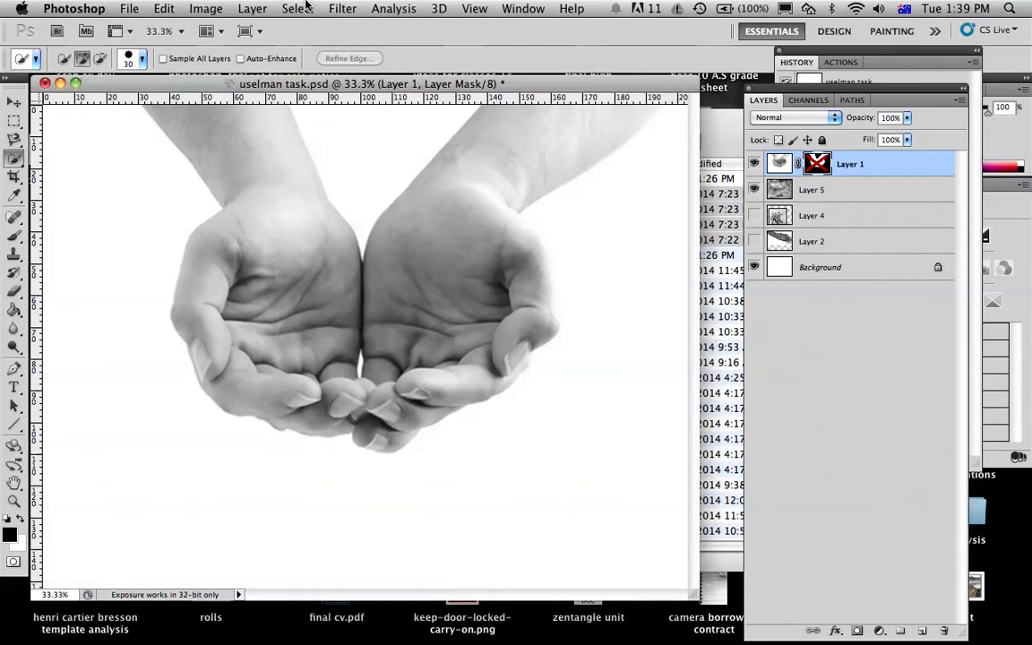
{"action": "key", "text": "super+z"}
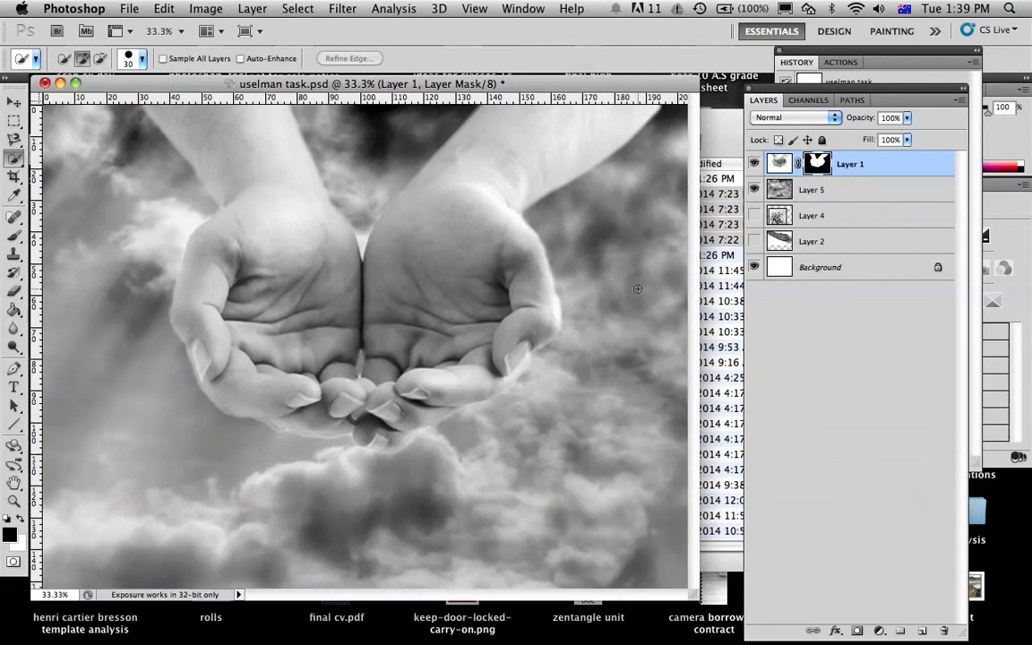
Try painting black on Layer 1's mask with a 100 px brush over the left palm and the inner edge of the right hand
{"action": "key", "text": "super+equal"}
{"action": "key", "text": "super+equal"}
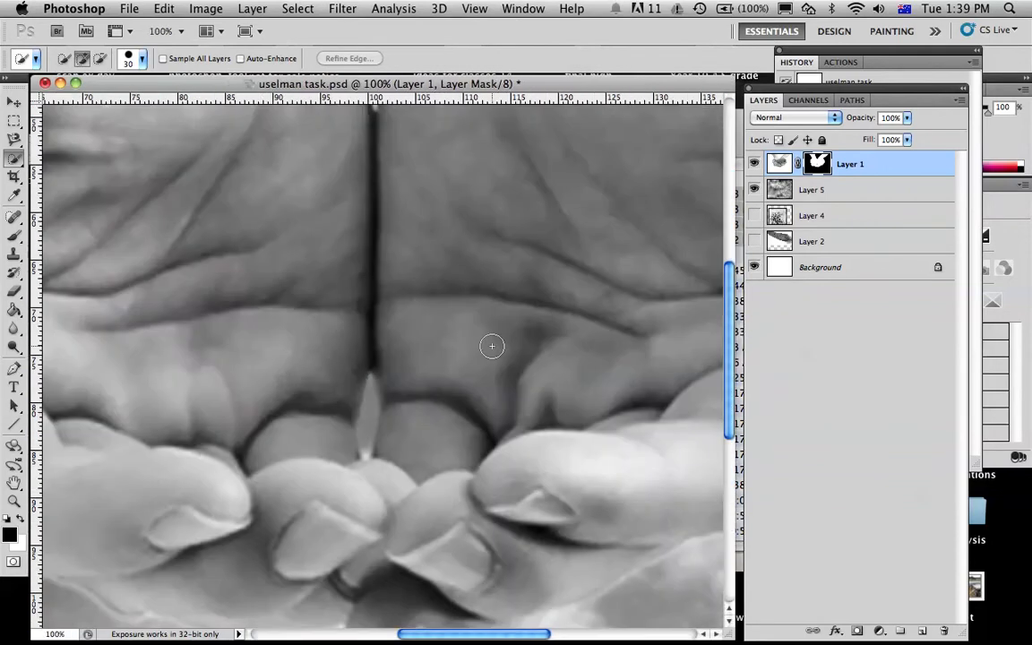
{"action": "scroll", "coordinate": [492, 346], "scroll_direction": "down", "scroll_amount": 5}
{"action": "scroll", "coordinate": [491, 345], "scroll_direction": "up", "scroll_amount": 10}
{"action": "scroll", "coordinate": [492, 346], "scroll_direction": "left", "scroll_amount": 5}
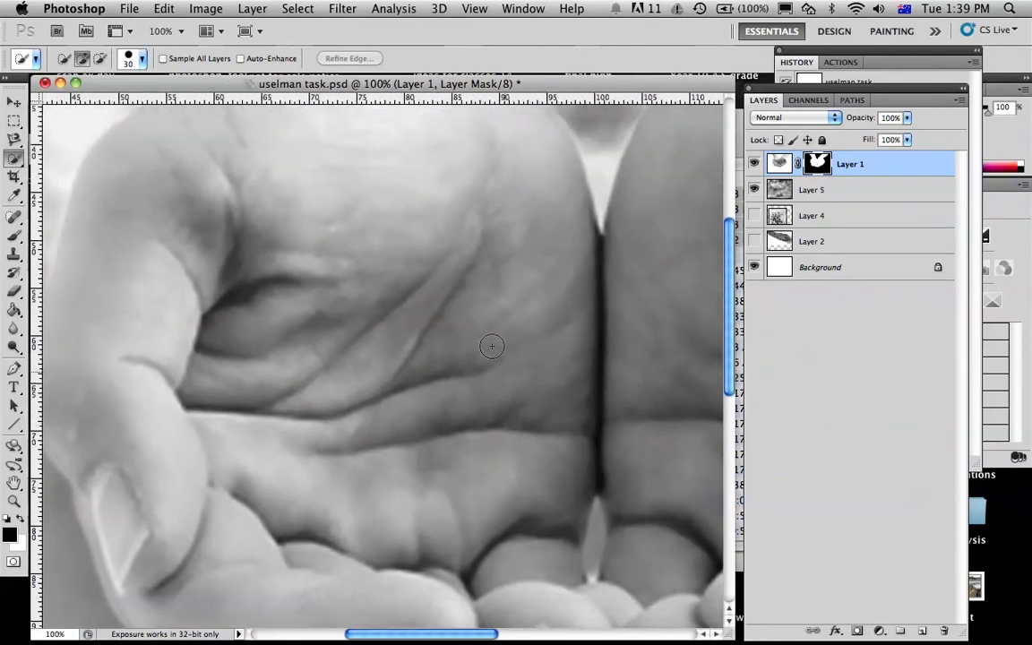
{"action": "scroll", "coordinate": [492, 346], "scroll_direction": "right", "scroll_amount": 3}
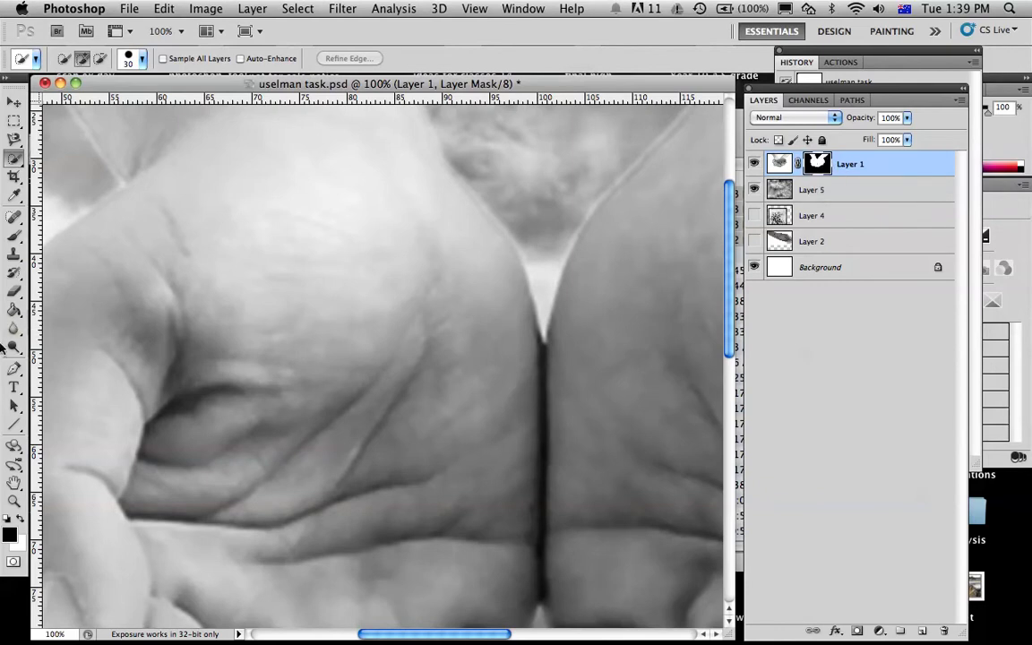
{"action": "left_click", "coordinate": [14, 235]}
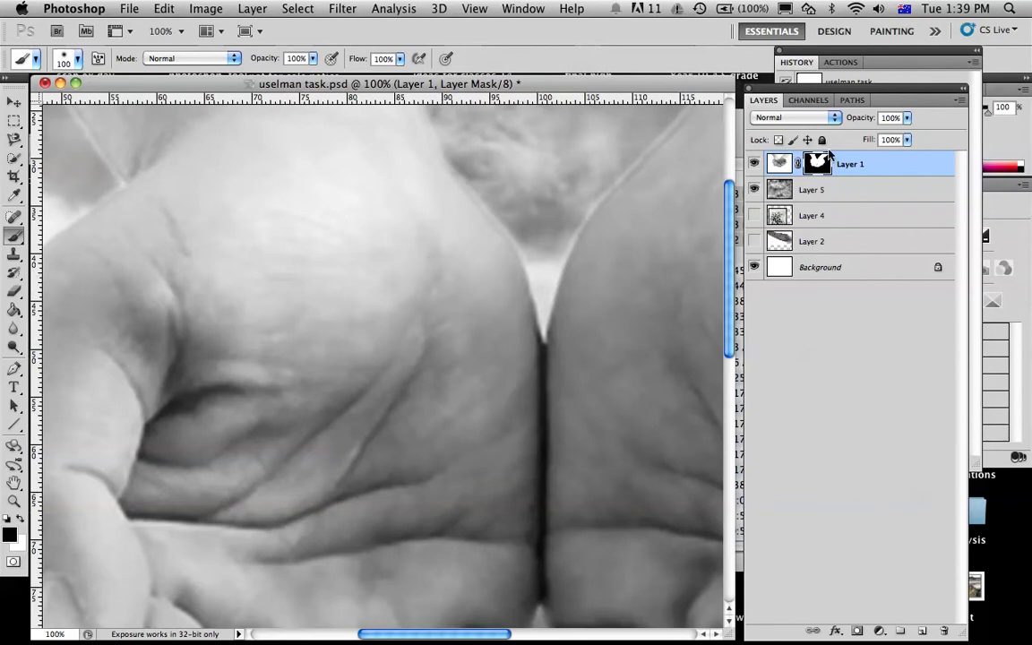
{"action": "mouse_move", "coordinate": [432, 379]}
{"action": "left_mouse_down"}
{"action": "mouse_move", "coordinate": [587, 157]}
{"action": "mouse_move", "coordinate": [454, 334]}
{"action": "mouse_move", "coordinate": [403, 432]}
{"action": "mouse_move", "coordinate": [352, 359]}
{"action": "mouse_move", "coordinate": [318, 362]}
{"action": "mouse_move", "coordinate": [387, 364]}
{"action": "mouse_move", "coordinate": [515, 161]}
{"action": "left_mouse_up"}
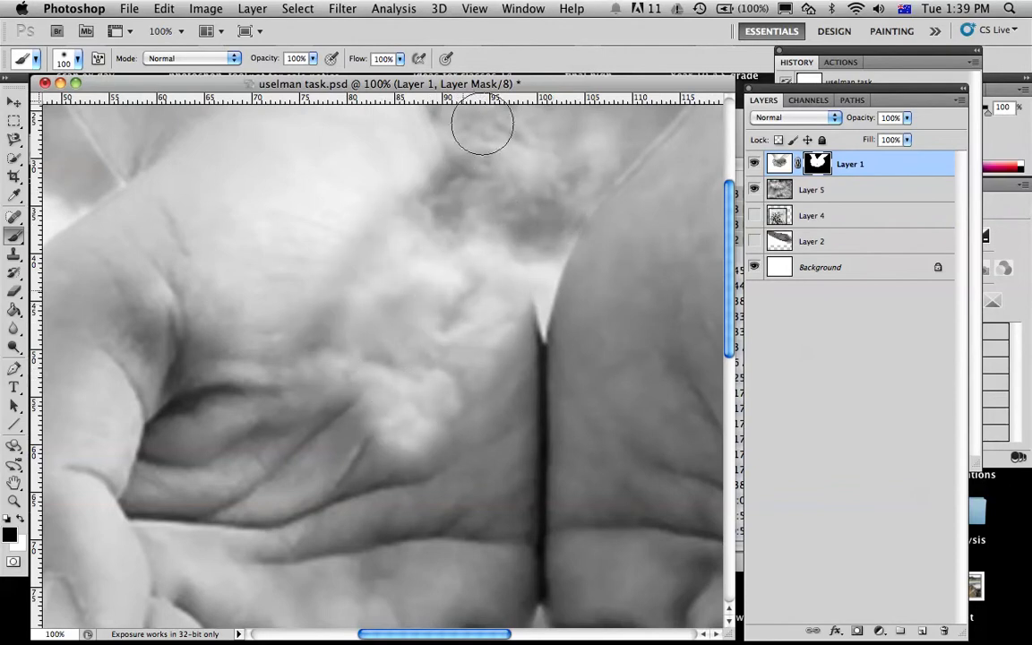
{"action": "key", "text": "ctrl+plus"}
{"action": "key", "text": "ctrl+minus"}
{"action": "key", "text": "ctrl+minus"}
{"action": "key", "text": "ctrl+minus"}
{"action": "mouse_move", "coordinate": [283, 195]}
{"action": "left_mouse_down"}
{"action": "mouse_move", "coordinate": [269, 243]}
{"action": "mouse_move", "coordinate": [283, 245]}
{"action": "mouse_move", "coordinate": [321, 119]}
{"action": "mouse_move", "coordinate": [289, 217]}
{"action": "mouse_move", "coordinate": [332, 155]}
{"action": "left_mouse_up"}
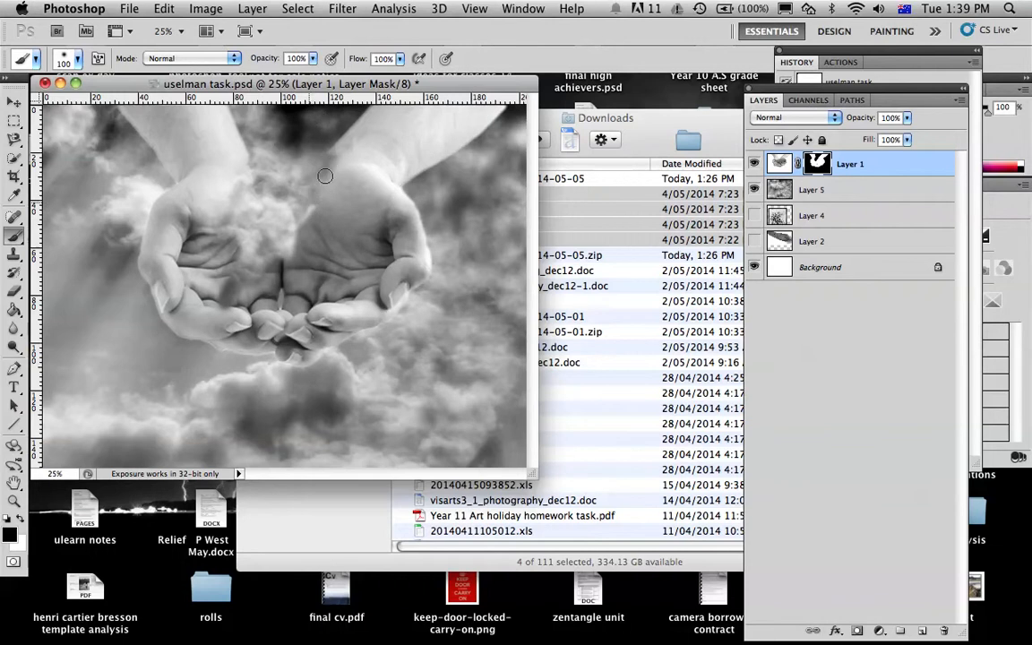
Undo the brush strokes on the mask by reverting the document to the Add Layer Mask history state
{"action": "key", "text": "ctrl+z"}
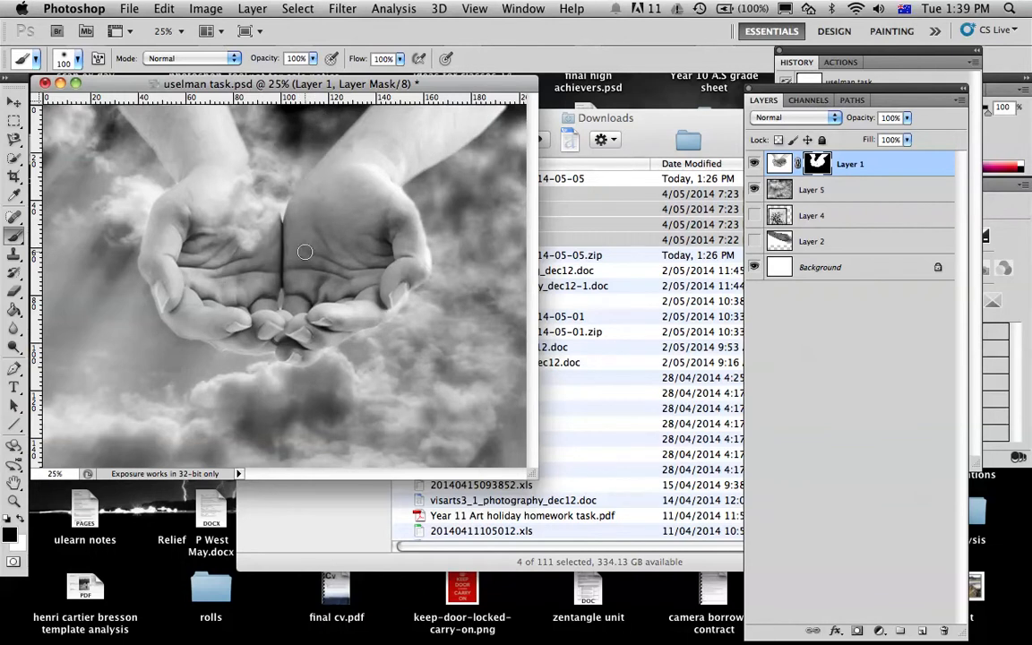
{"action": "left_click", "coordinate": [797, 62]}
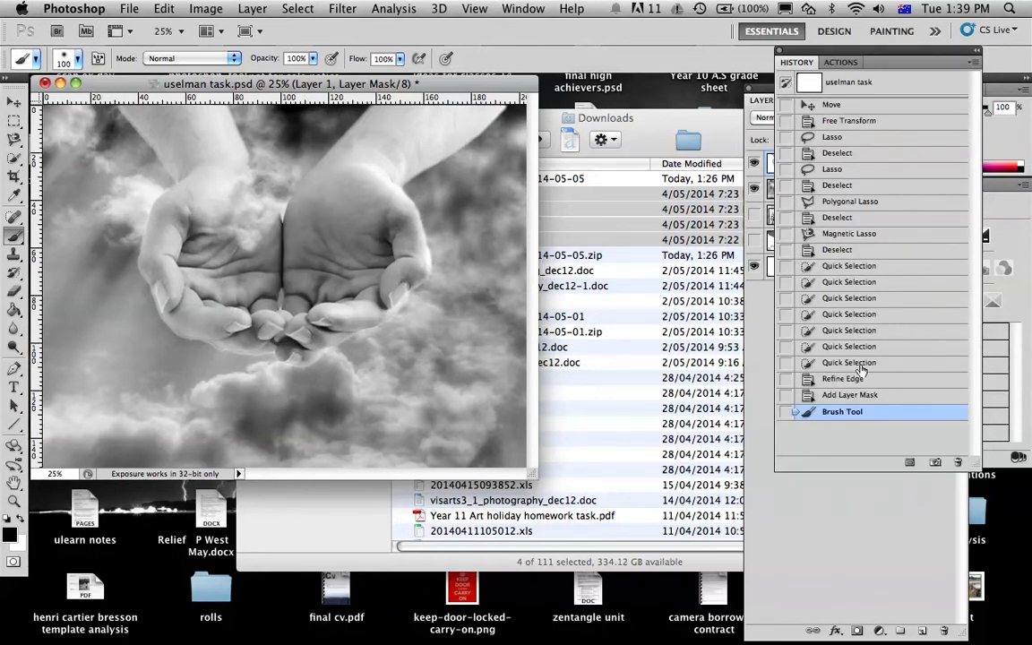
{"action": "left_click", "coordinate": [853, 395]}
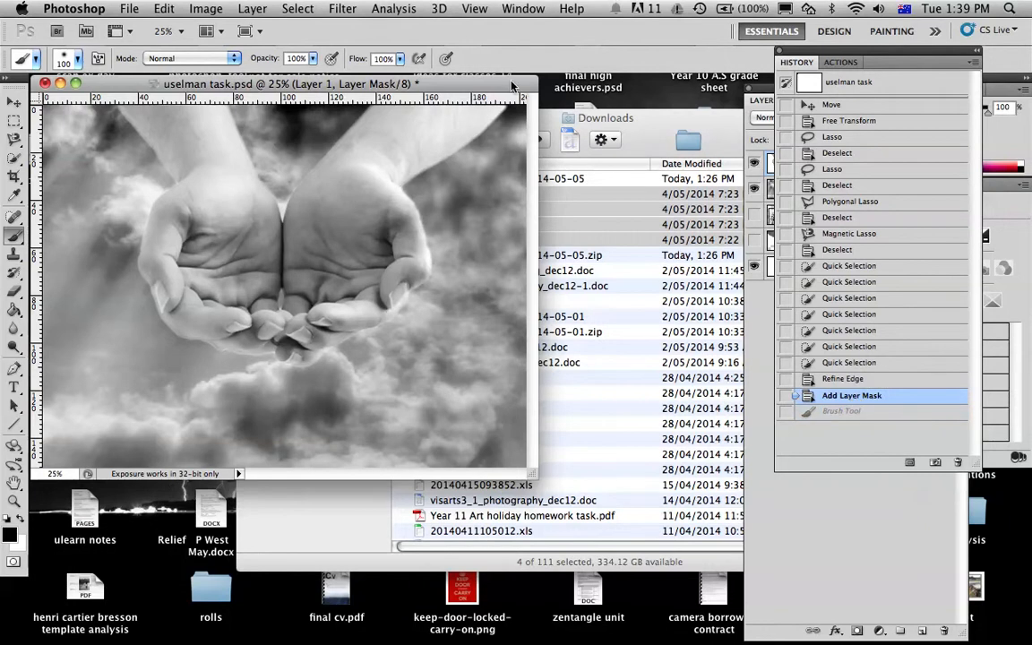
{"action": "left_click", "coordinate": [769, 450]}
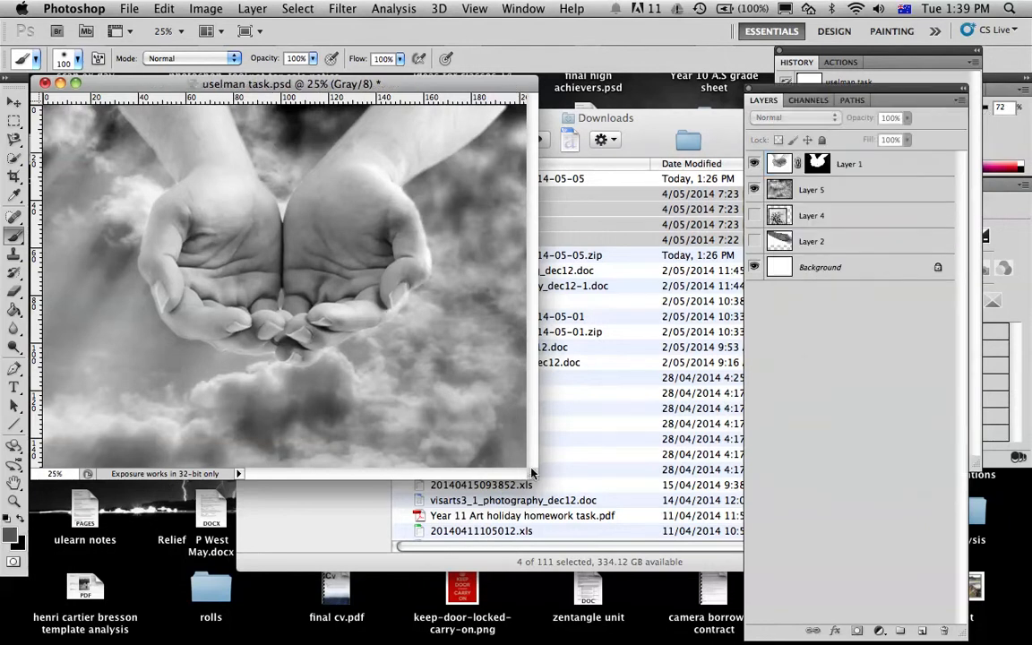
Enlarge the document window around the hands and make Layer 1's layer mask active
{"action": "left_click_drag", "start_coordinate": [531, 472], "coordinate": [732, 618]}
{"action": "key", "text": "super+equal"}
{"action": "key", "text": "super+equal"}
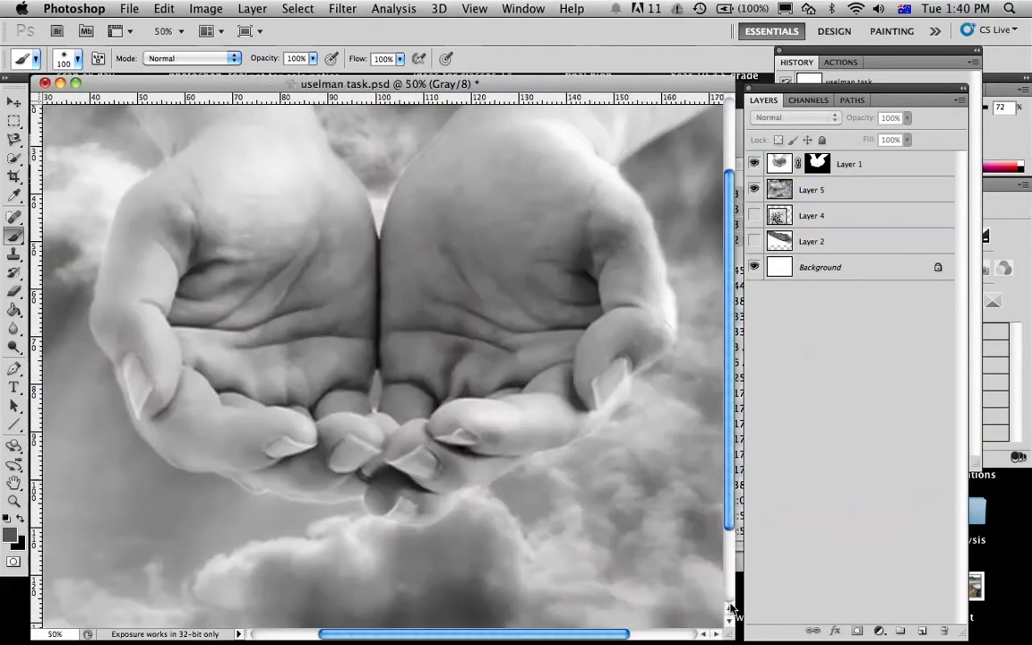
{"action": "left_click", "coordinate": [813, 170]}
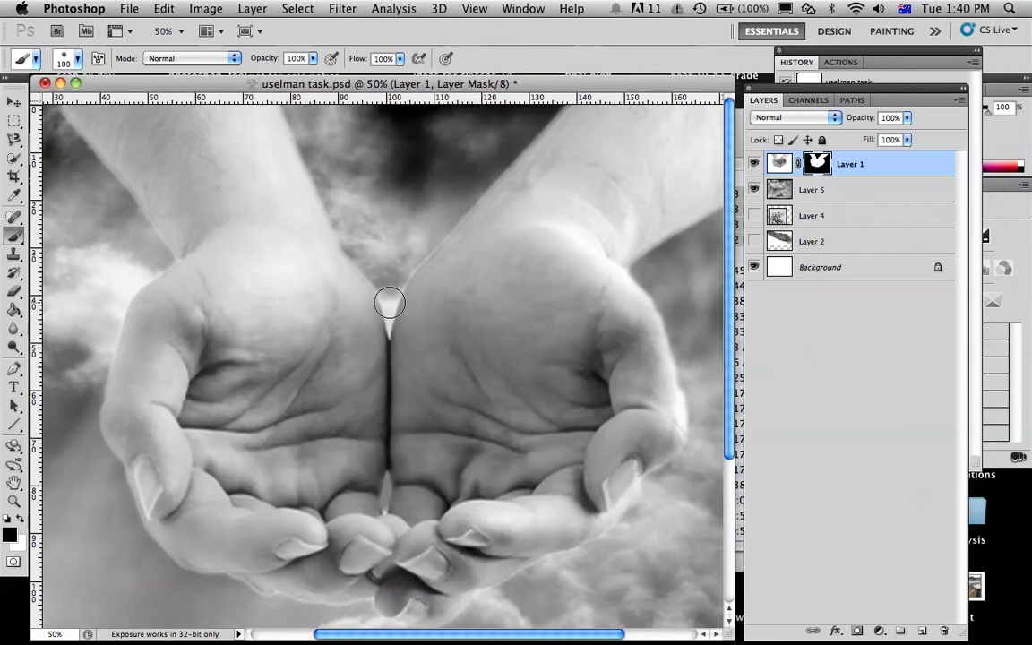
Try painting the white gap between the wrists out of Layer 1's mask with a 50 px black brush
{"action": "key", "text": "bracketleft"}
{"action": "key", "text": "bracketleft"}
{"action": "key", "text": "bracketleft"}
{"action": "left_click_drag", "start_coordinate": [395, 284], "coordinate": [390, 329]}
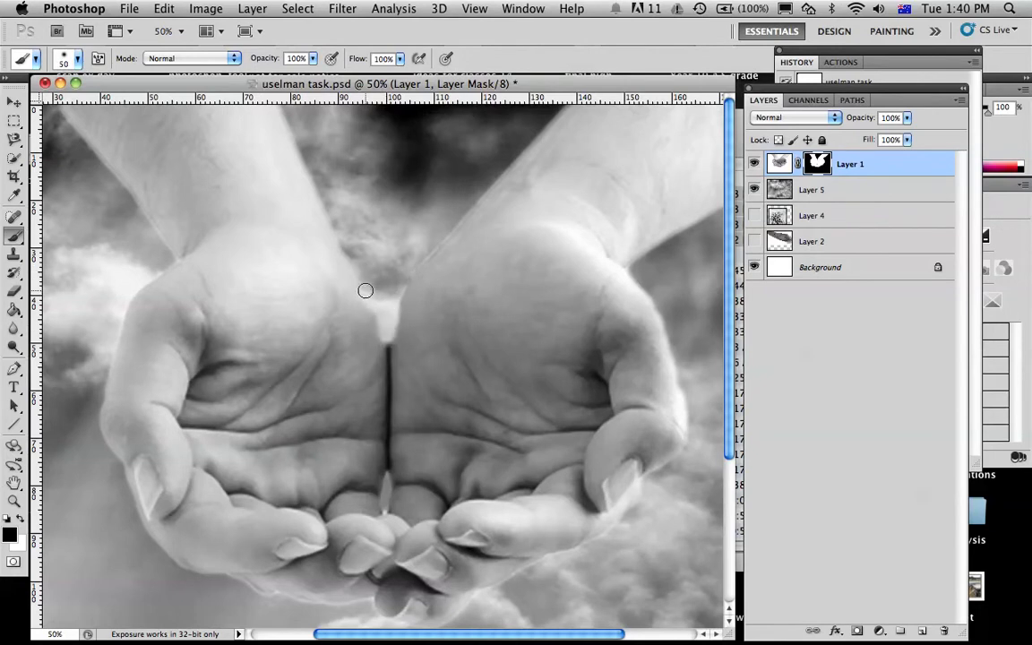
{"action": "mouse_move", "coordinate": [375, 327]}
{"action": "left_mouse_down"}
{"action": "mouse_move", "coordinate": [358, 304]}
{"action": "mouse_move", "coordinate": [354, 266]}
{"action": "mouse_move", "coordinate": [377, 279]}
{"action": "mouse_move", "coordinate": [393, 315]}
{"action": "mouse_move", "coordinate": [414, 276]}
{"action": "mouse_move", "coordinate": [395, 324]}
{"action": "mouse_move", "coordinate": [417, 278]}
{"action": "mouse_move", "coordinate": [387, 355]}
{"action": "mouse_move", "coordinate": [372, 329]}
{"action": "left_mouse_up"}
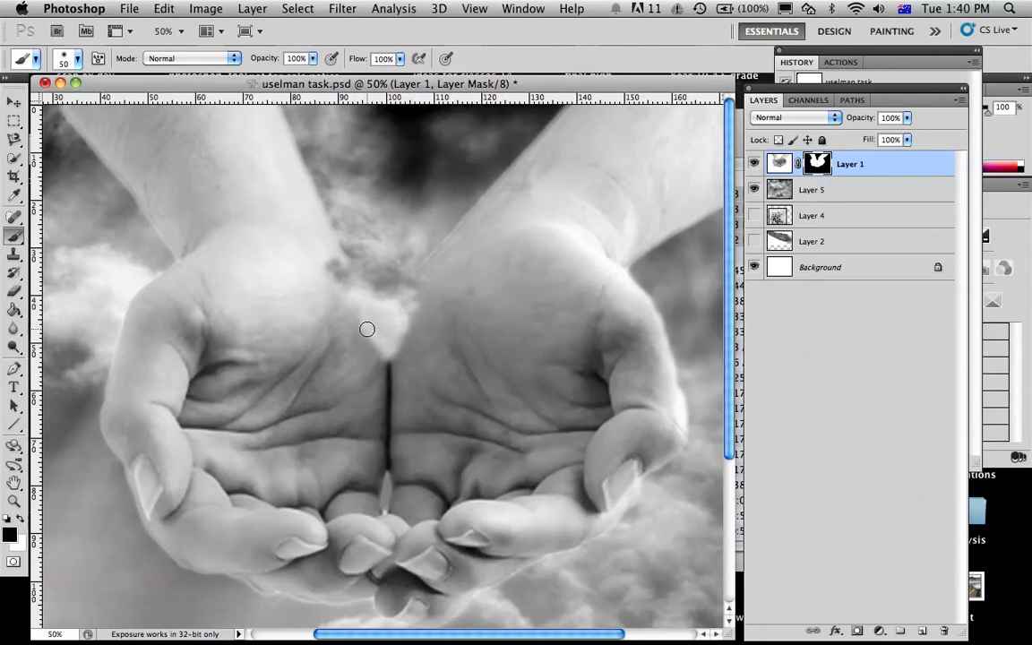
Undo the 50 px strokes between the wrists by returning to the Add Layer Mask history state
{"action": "key", "text": "super+z"}
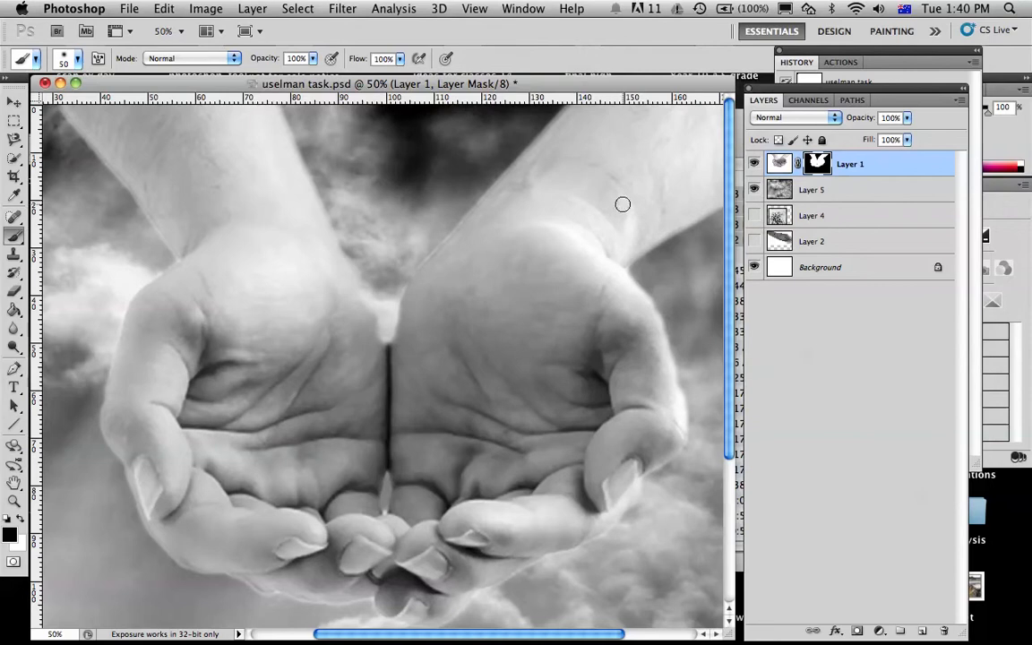
{"action": "left_click", "coordinate": [796, 62]}
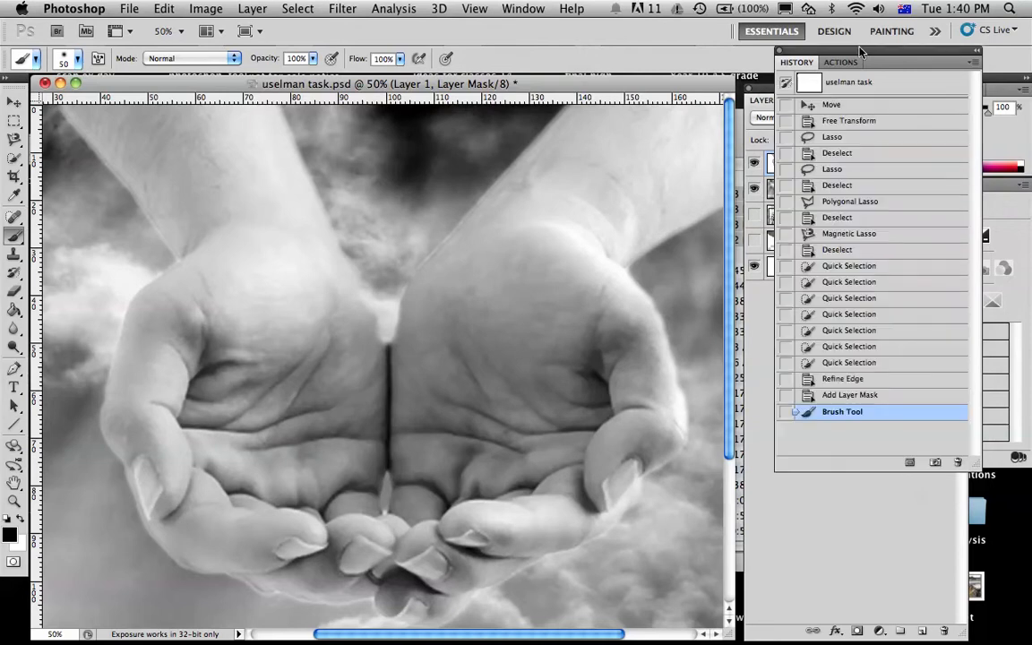
{"action": "left_click", "coordinate": [831, 395]}
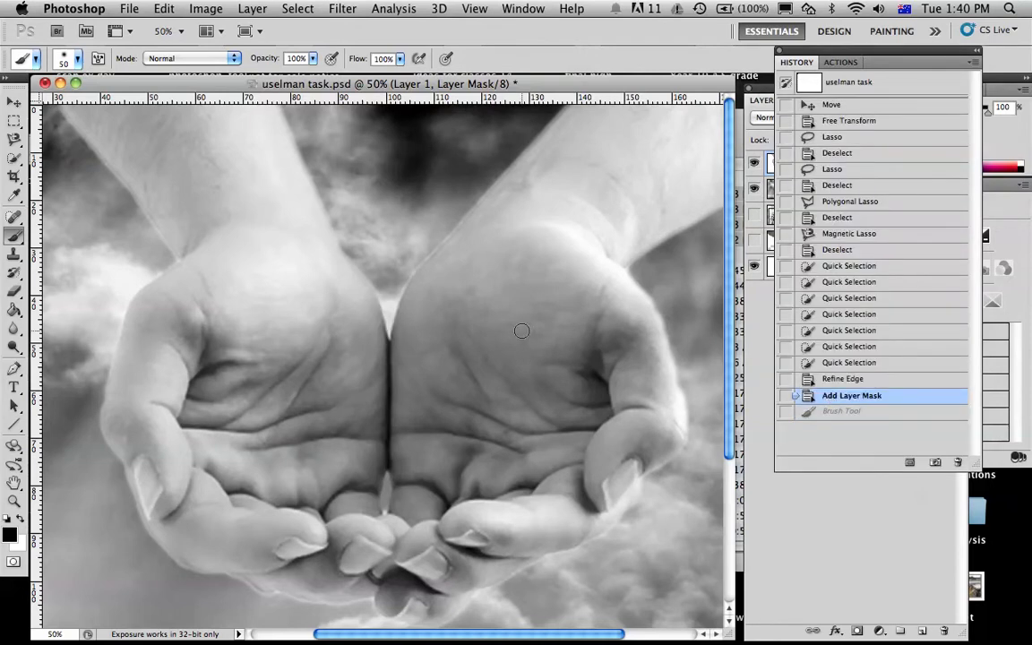
{"action": "scroll", "coordinate": [520, 342], "scroll_direction": "down", "scroll_amount": 3}
{"action": "scroll", "coordinate": [520, 342], "scroll_direction": "left", "scroll_amount": 2}
{"action": "scroll", "coordinate": [519, 343], "scroll_direction": "up", "scroll_amount": 3}
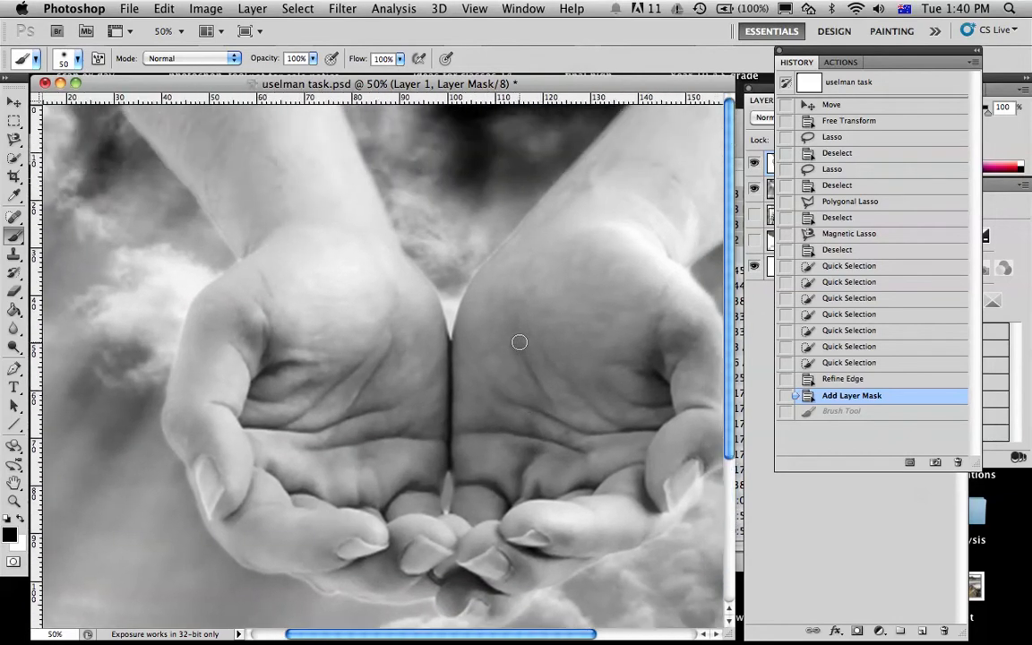
{"action": "scroll", "coordinate": [510, 349], "scroll_direction": "left", "scroll_amount": 1}
{"action": "scroll", "coordinate": [511, 350], "scroll_direction": "up", "scroll_amount": 1}
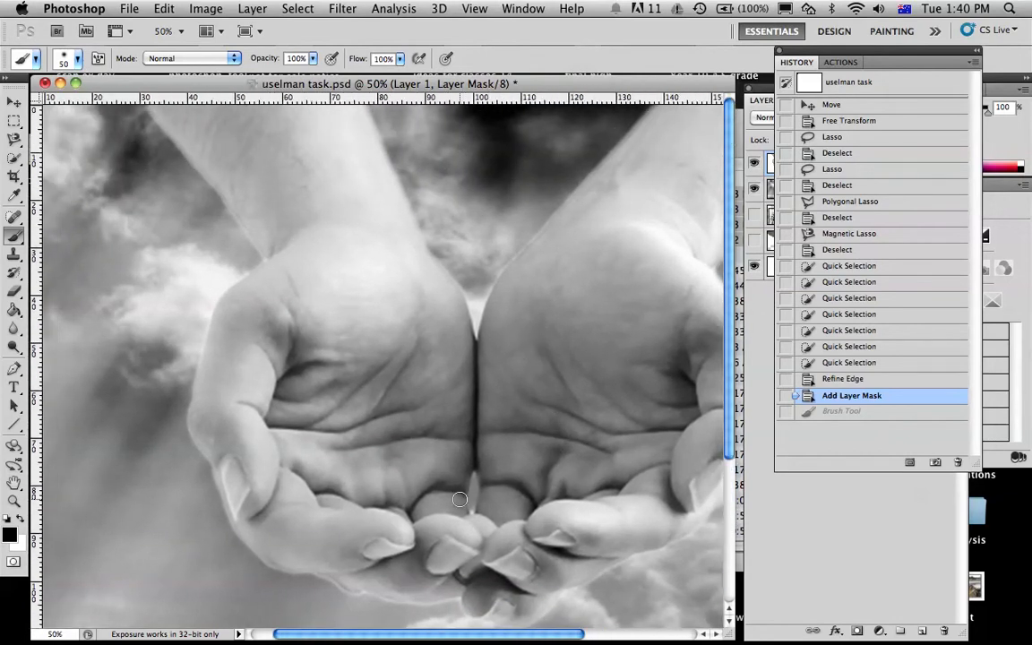
{"action": "scroll", "coordinate": [460, 499], "scroll_direction": "right", "scroll_amount": 6}
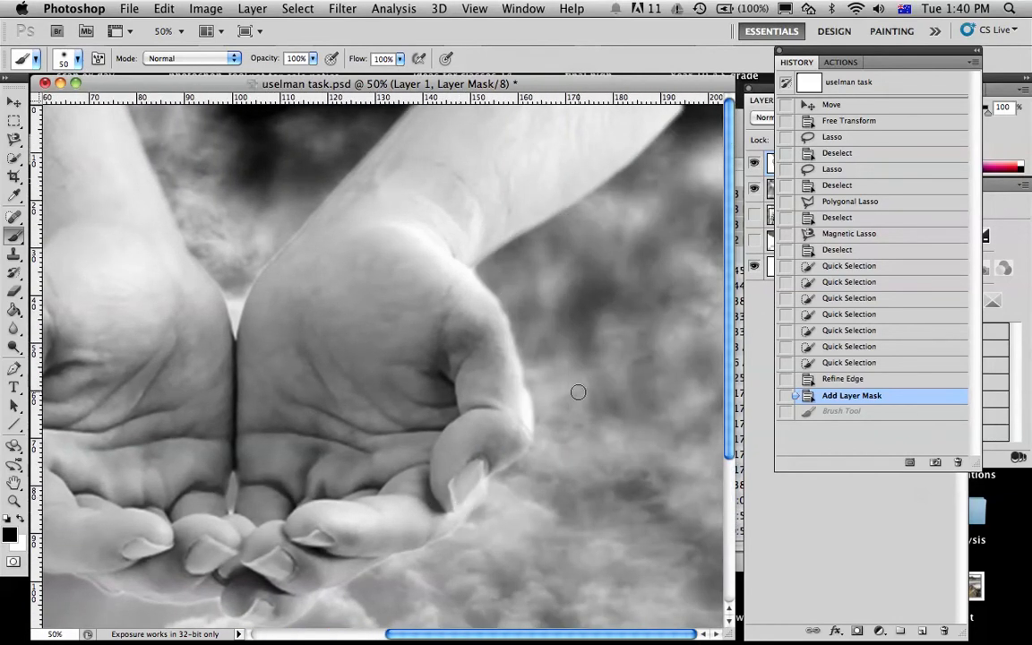
Touch up Layer 1's mask along the outer edge of the right-hand forearm, alternating white and black 50 px brush strokes
{"action": "left_click", "coordinate": [681, 106]}
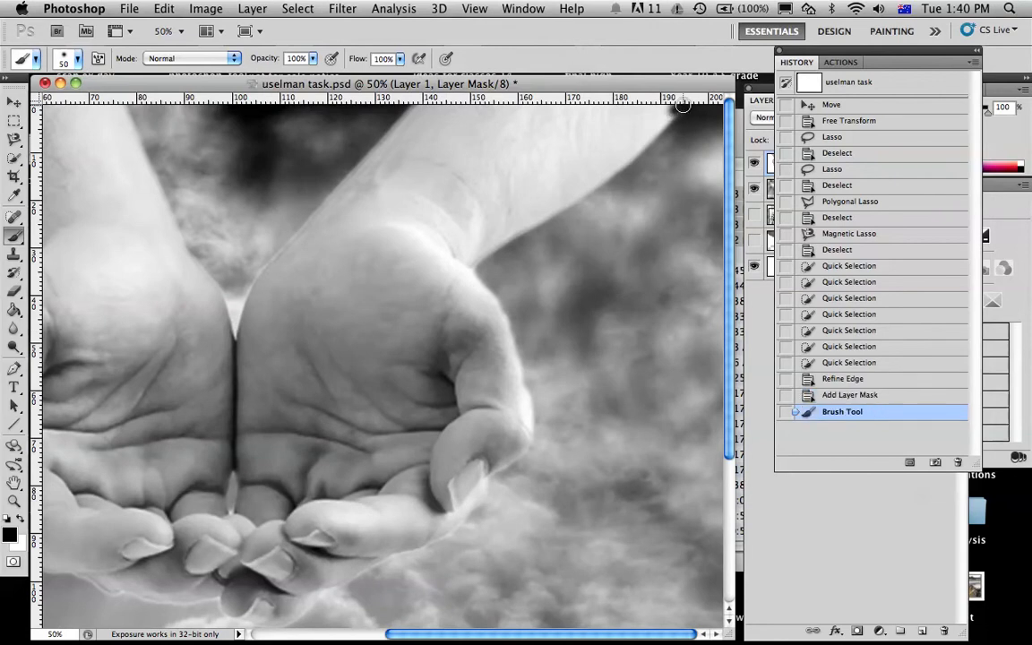
{"action": "left_click", "coordinate": [22, 518]}
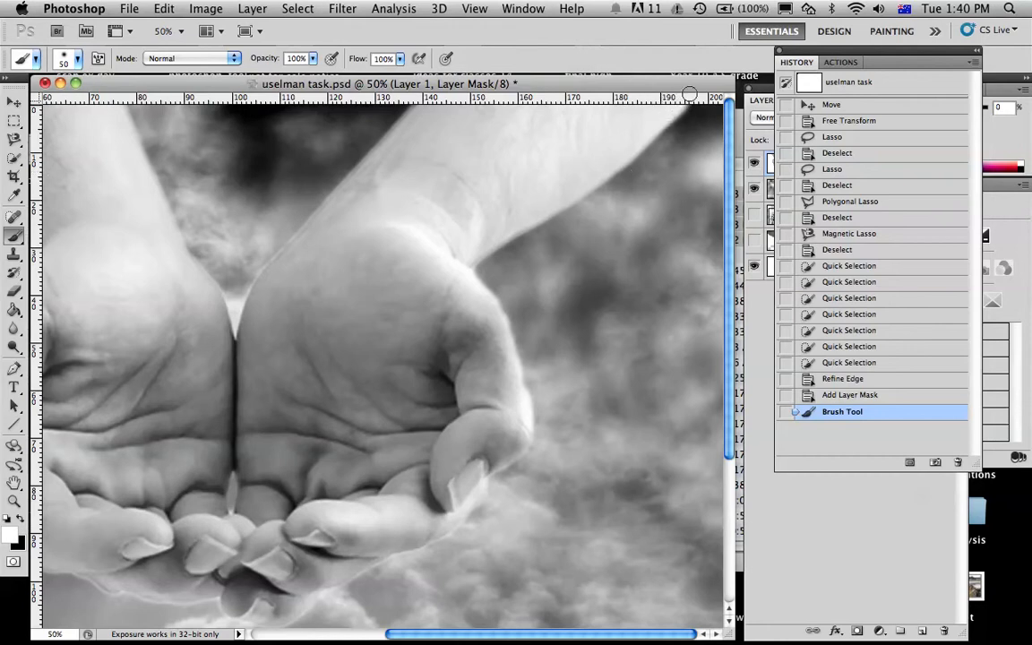
{"action": "left_click_drag", "start_coordinate": [618, 97], "coordinate": [607, 185]}
{"action": "mouse_move", "coordinate": [540, 244]}
{"action": "left_mouse_down"}
{"action": "mouse_move", "coordinate": [578, 215]}
{"action": "mouse_move", "coordinate": [665, 192]}
{"action": "left_mouse_up"}
{"action": "key", "text": "x"}
{"action": "mouse_move", "coordinate": [592, 258]}
{"action": "left_mouse_down"}
{"action": "mouse_move", "coordinate": [617, 223]}
{"action": "mouse_move", "coordinate": [676, 186]}
{"action": "mouse_move", "coordinate": [591, 179]}
{"action": "mouse_move", "coordinate": [610, 162]}
{"action": "mouse_move", "coordinate": [549, 231]}
{"action": "mouse_move", "coordinate": [597, 216]}
{"action": "mouse_move", "coordinate": [587, 209]}
{"action": "mouse_move", "coordinate": [546, 238]}
{"action": "mouse_move", "coordinate": [637, 162]}
{"action": "mouse_move", "coordinate": [587, 143]}
{"action": "mouse_move", "coordinate": [542, 202]}
{"action": "mouse_move", "coordinate": [606, 208]}
{"action": "left_mouse_up"}
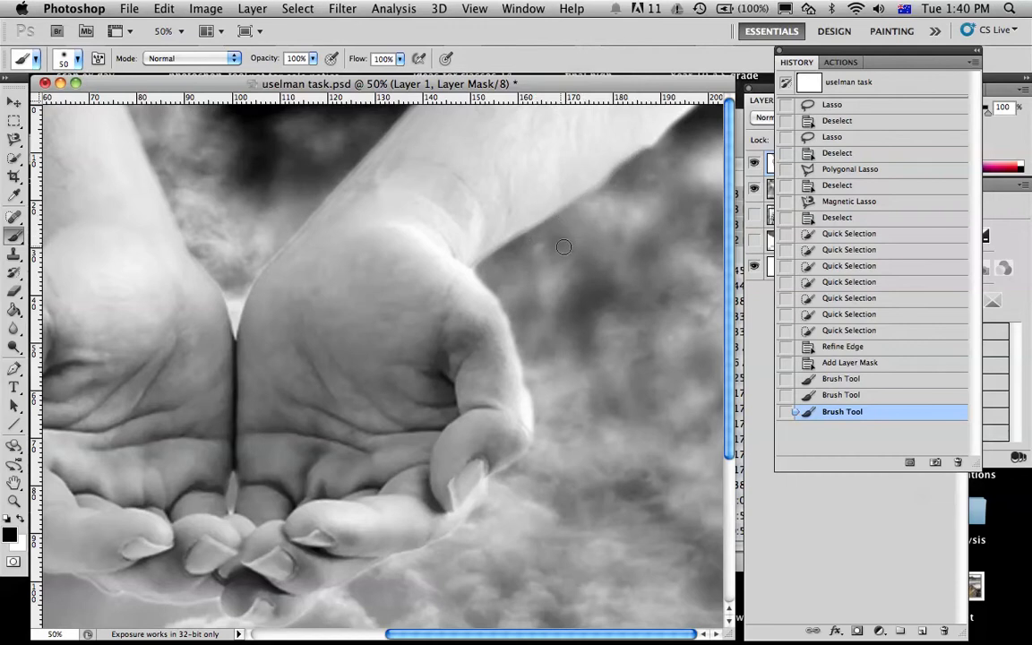
{"action": "mouse_move", "coordinate": [629, 171]}
{"action": "left_mouse_down"}
{"action": "mouse_move", "coordinate": [670, 138]}
{"action": "mouse_move", "coordinate": [609, 116]}
{"action": "mouse_move", "coordinate": [635, 164]}
{"action": "mouse_move", "coordinate": [574, 218]}
{"action": "left_mouse_up"}
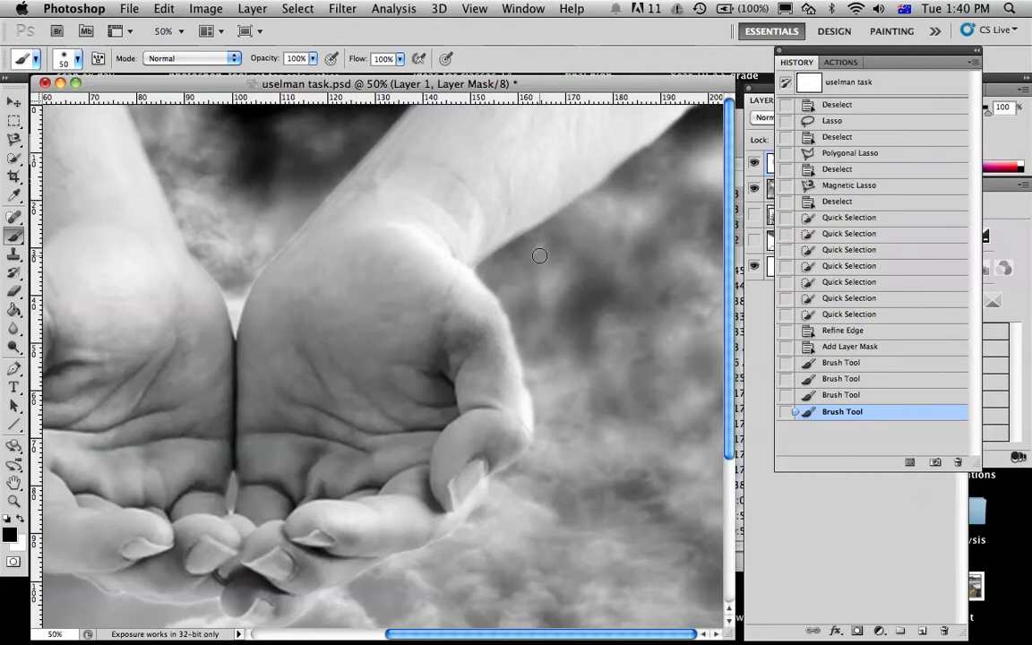
Paint black with the 50 px brush on Layer 1's mask along the outer edge of the left-hand forearm and thumb
{"action": "scroll", "coordinate": [539, 256], "scroll_direction": "left", "scroll_amount": 2}
{"action": "scroll", "coordinate": [472, 207], "scroll_direction": "left", "scroll_amount": 2}
{"action": "scroll", "coordinate": [460, 303], "scroll_direction": "left", "scroll_amount": 10}
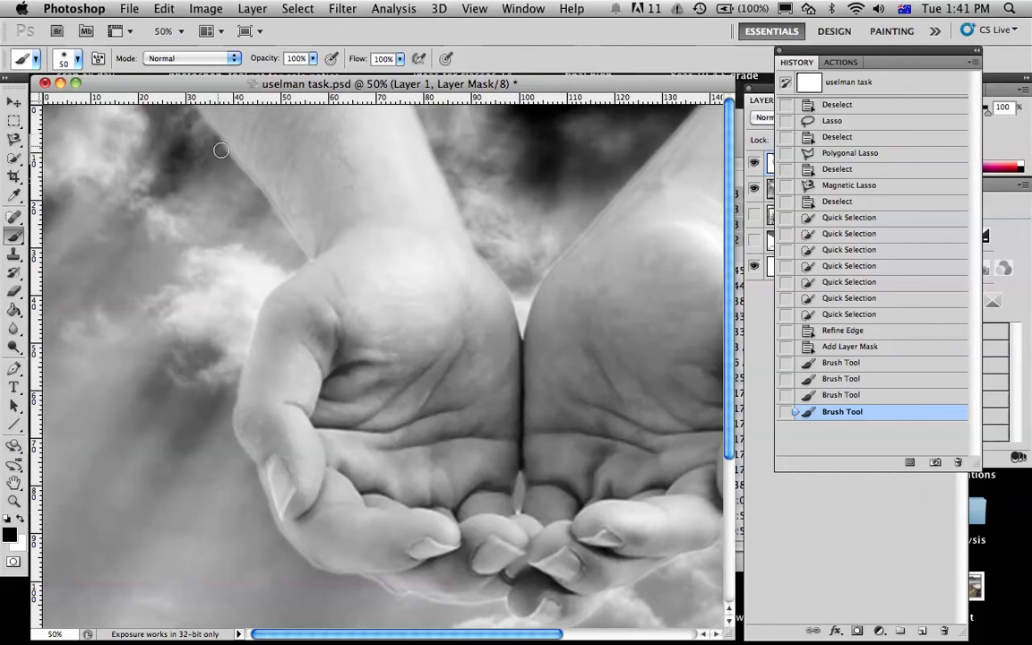
{"action": "left_click_drag", "start_coordinate": [233, 163], "coordinate": [243, 180]}
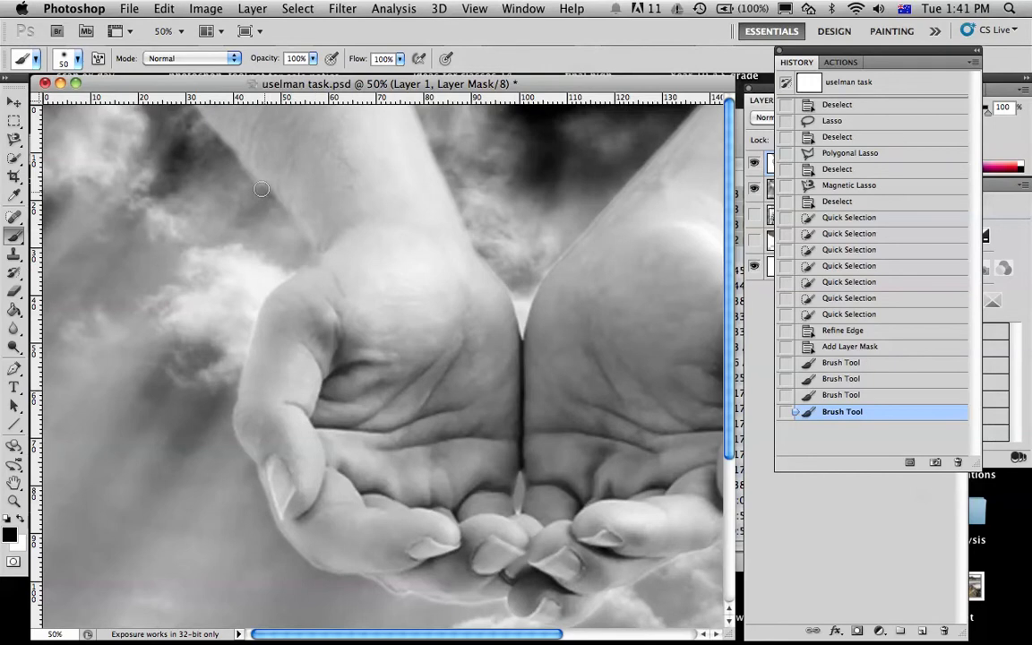
{"action": "left_click_drag", "start_coordinate": [230, 163], "coordinate": [285, 243]}
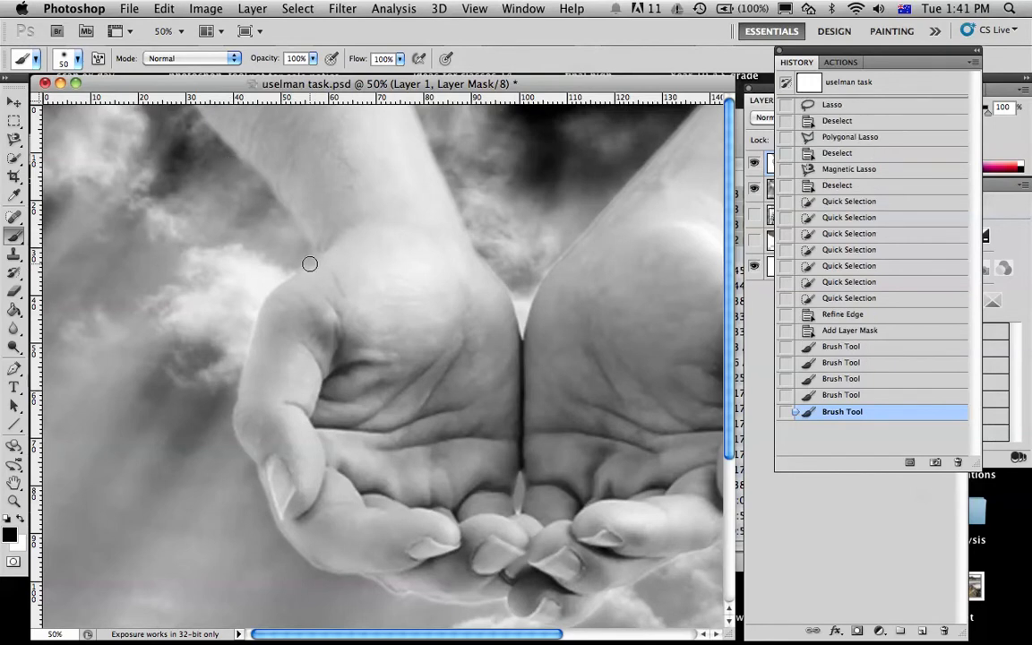
{"action": "left_click_drag", "start_coordinate": [252, 313], "coordinate": [242, 349]}
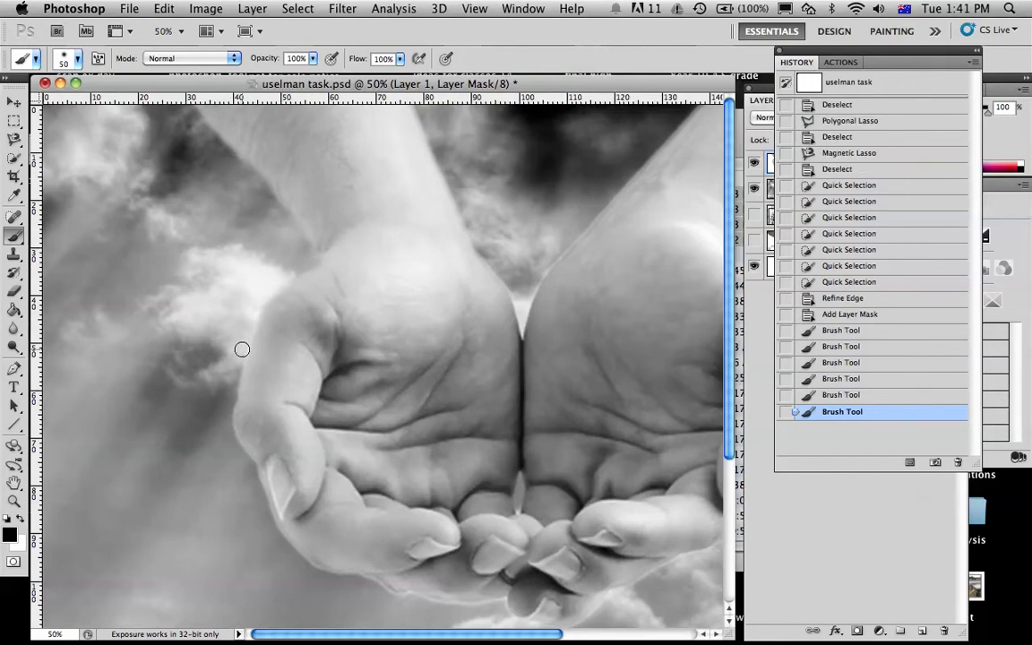
{"action": "scroll", "coordinate": [426, 337], "scroll_direction": "right", "scroll_amount": 5}
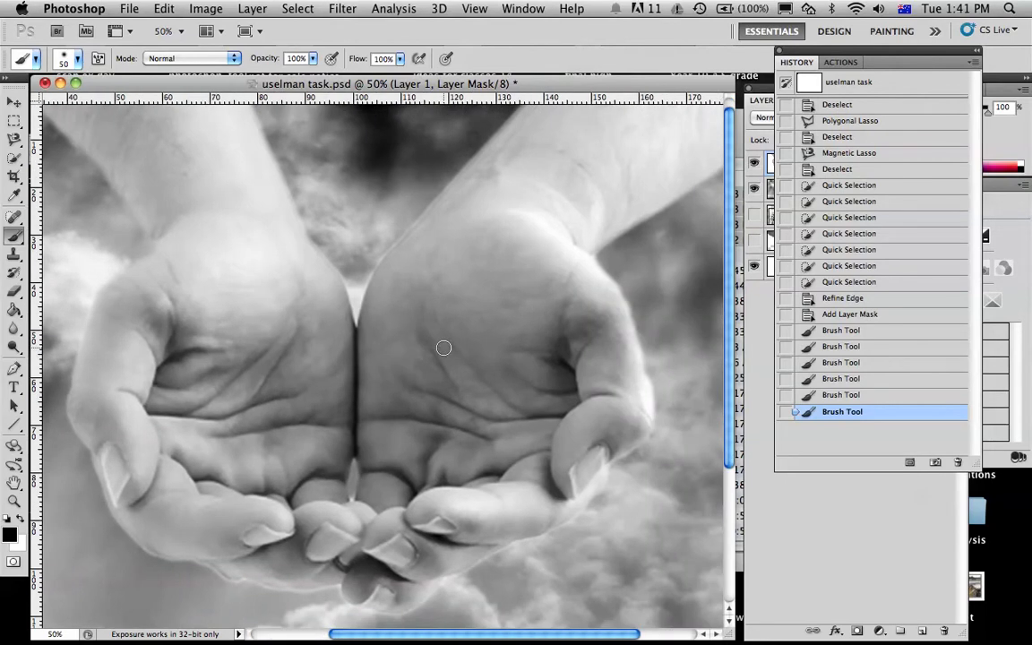
Hide Layer 1 and Layer 5, and make the feather's Layer 2 the active layer
{"action": "key", "text": "F7"}
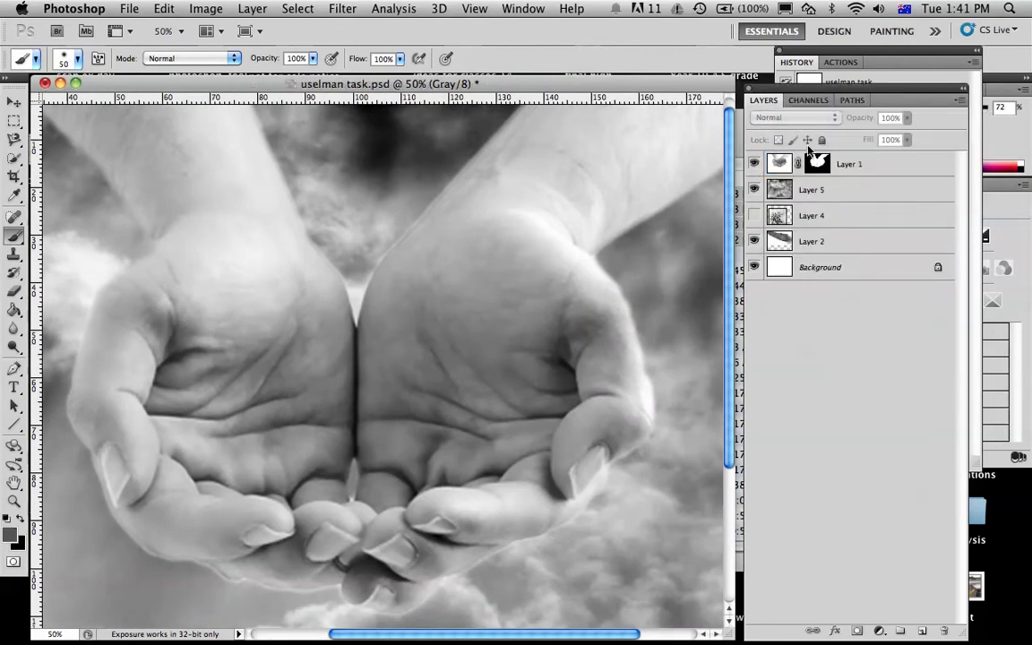
{"action": "left_click", "coordinate": [754, 165]}
{"action": "left_click", "coordinate": [754, 190]}
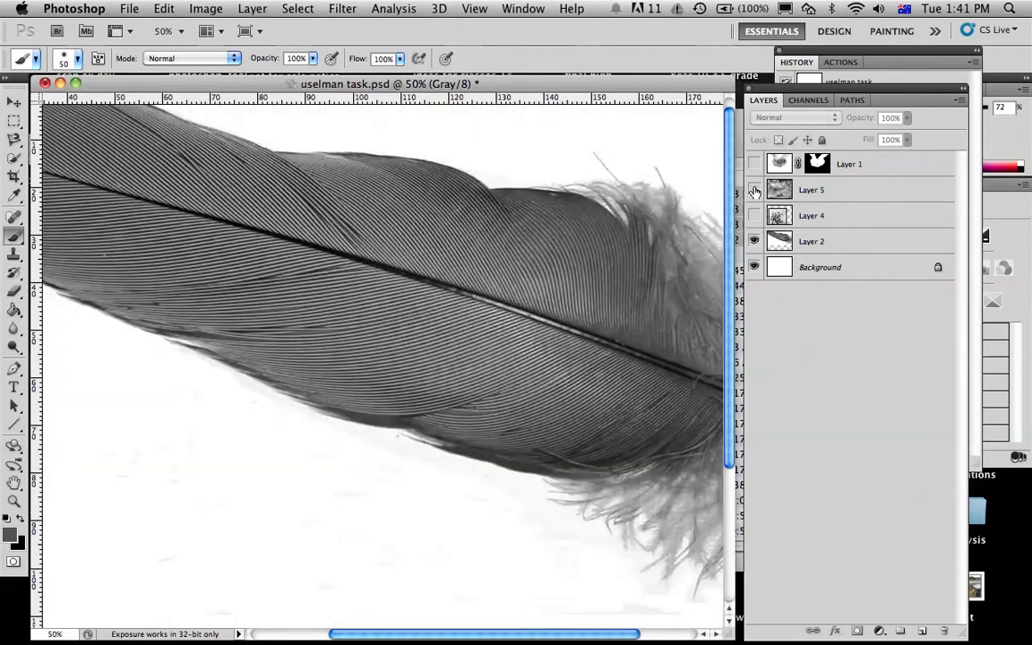
{"action": "left_click", "coordinate": [819, 250]}
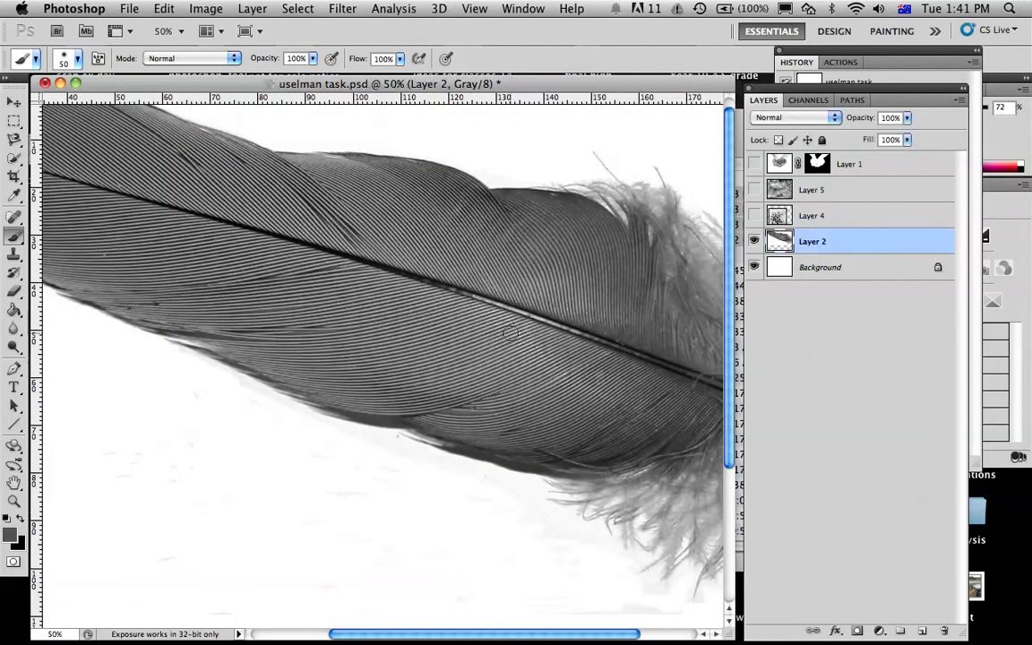
Move the feather on Layer 2 down and scale it smaller so the whole feather fits around the middle of the canvas
{"action": "scroll", "coordinate": [473, 353], "scroll_direction": "right", "scroll_amount": 8}
{"action": "scroll", "coordinate": [473, 353], "scroll_direction": "up", "scroll_amount": 3}
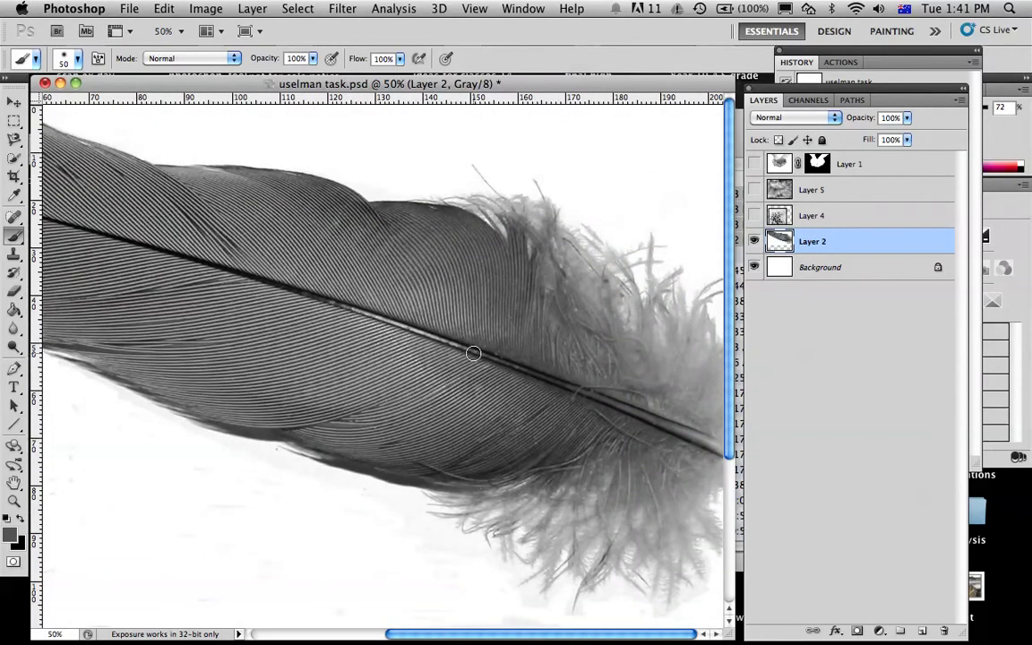
{"action": "scroll", "coordinate": [473, 352], "scroll_direction": "down", "scroll_amount": 1}
{"action": "scroll", "coordinate": [473, 353], "scroll_direction": "left", "scroll_amount": 8}
{"action": "scroll", "coordinate": [473, 353], "scroll_direction": "right", "scroll_amount": 5}
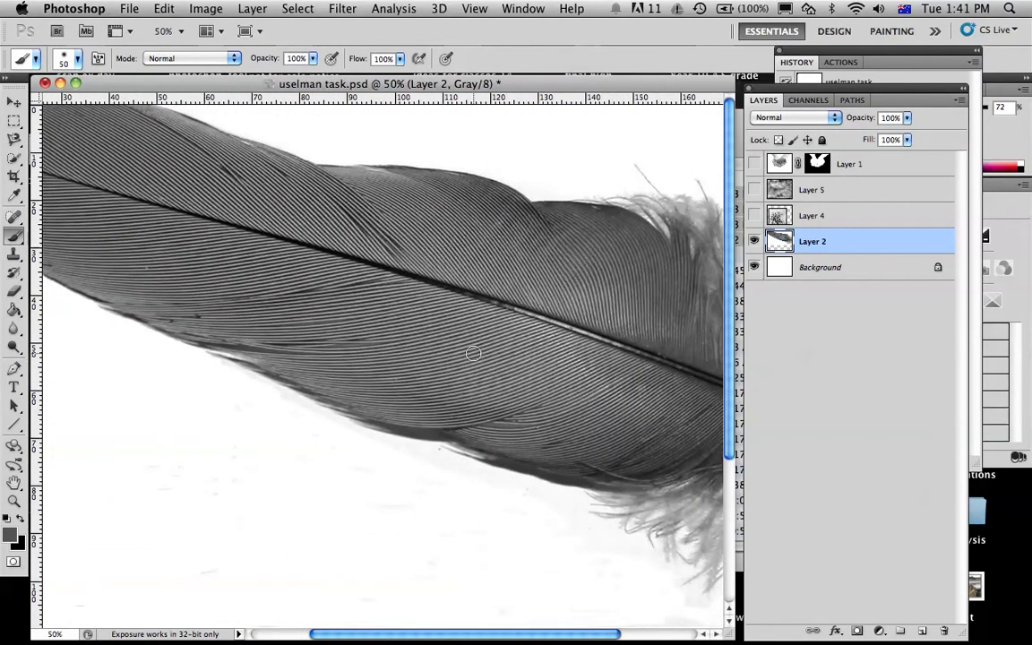
{"action": "key", "text": "super+minus"}
{"action": "key", "text": "super+minus"}
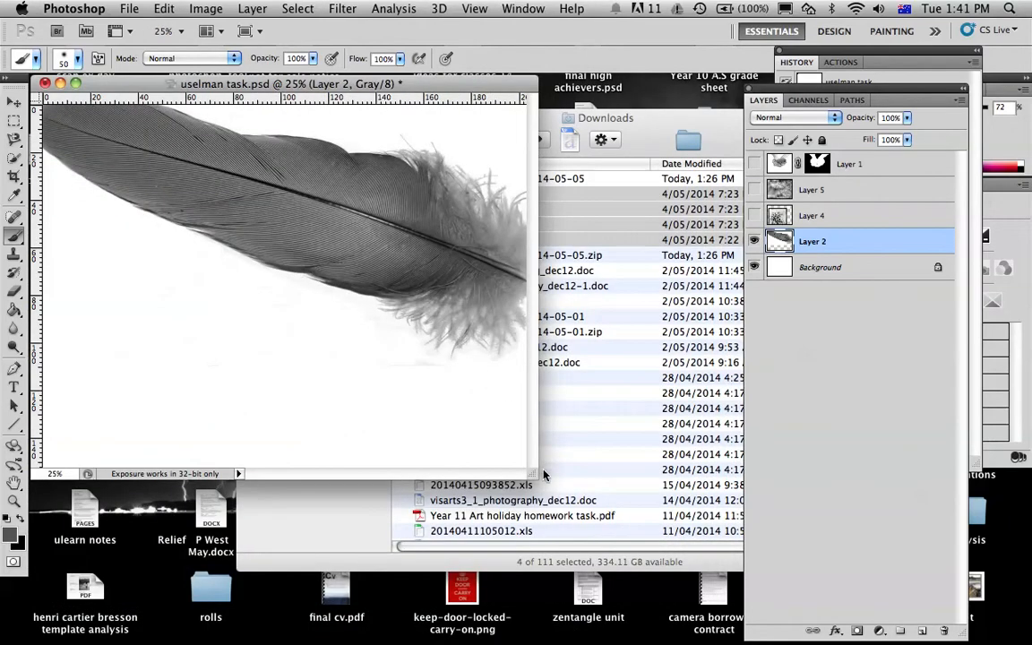
{"action": "left_click_drag", "start_coordinate": [528, 479], "coordinate": [692, 598]}
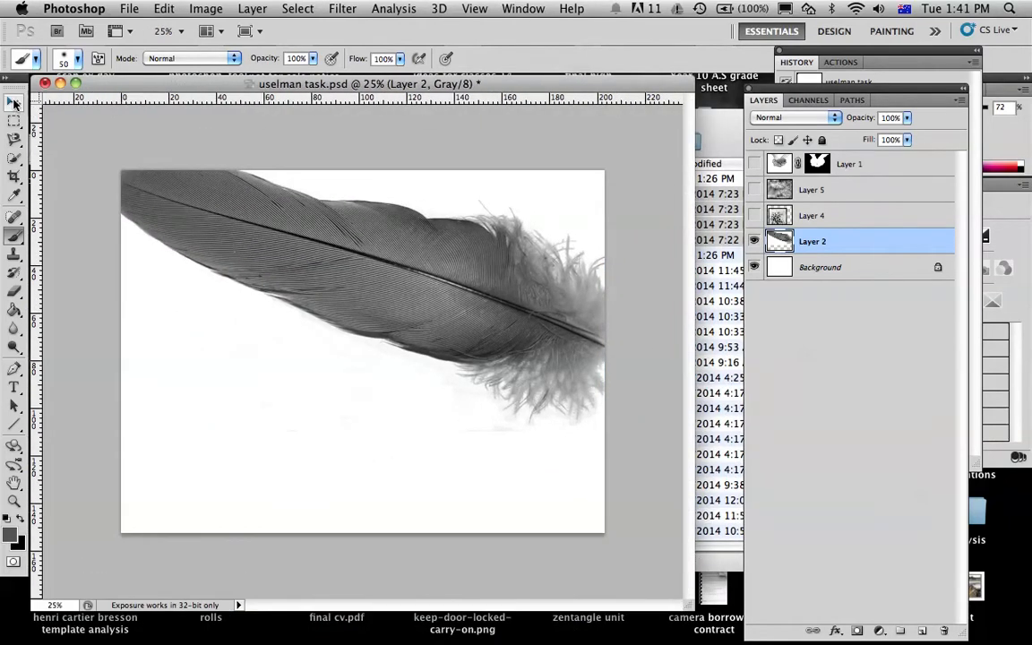
{"action": "left_click", "coordinate": [10, 103]}
{"action": "left_click_drag", "start_coordinate": [295, 246], "coordinate": [287, 331]}
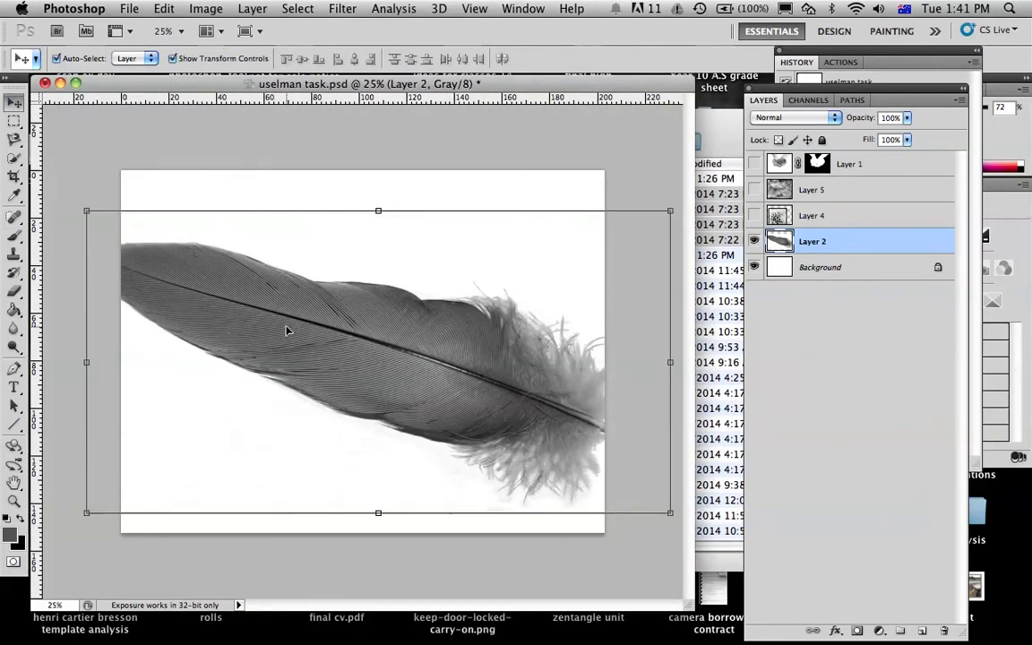
{"action": "key", "text": "super+t"}
{"action": "left_click_drag", "start_coordinate": [84, 210], "coordinate": [265, 302]}
{"action": "left_click_drag", "start_coordinate": [369, 384], "coordinate": [263, 322]}
{"action": "key", "text": "Return"}
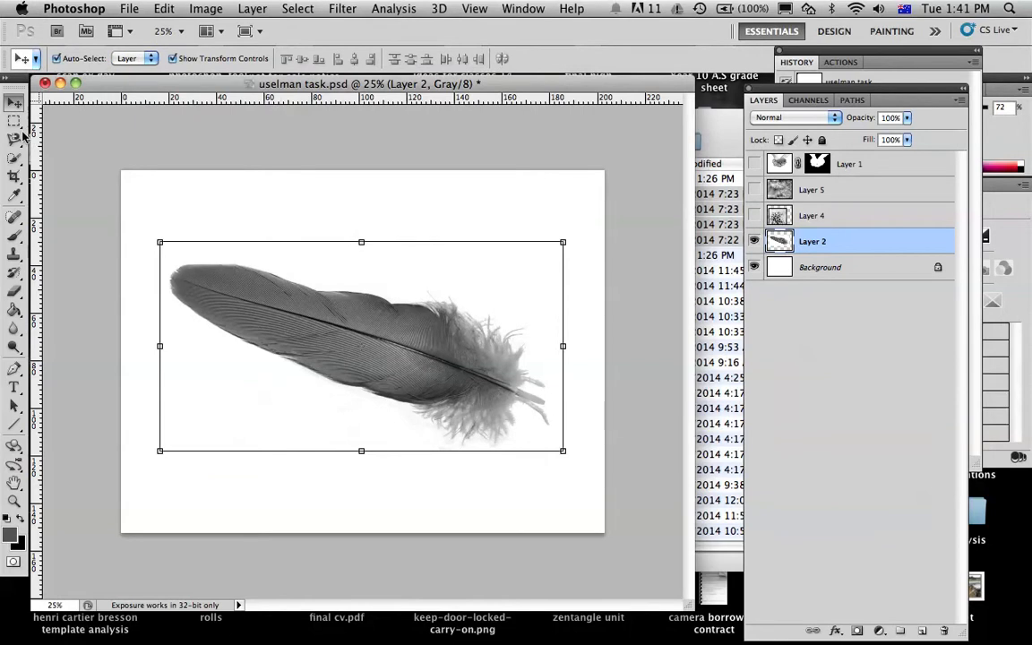
Try selecting the feather with the Quick Selection tool at a brush size of 175, and clear the selection
{"action": "left_click", "coordinate": [14, 158]}
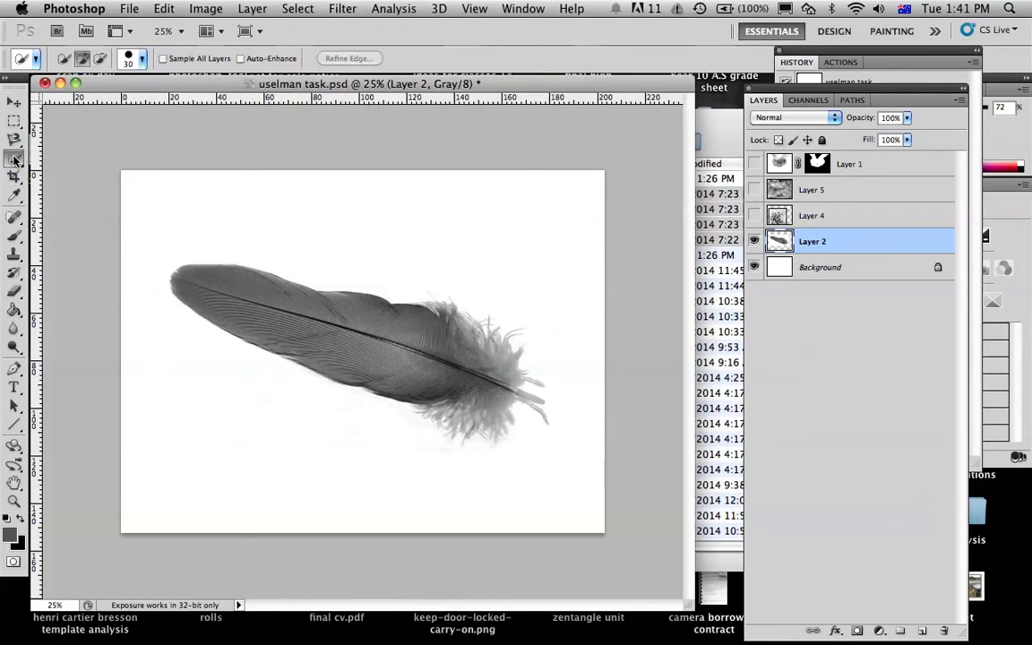
{"action": "key", "text": "bracketright"}
{"action": "key", "text": "bracketright"}
{"action": "key", "text": "bracketright"}
{"action": "key", "text": "bracketright"}
{"action": "key", "text": "bracketright"}
{"action": "key", "text": "bracketright"}
{"action": "key", "text": "bracketright"}
{"action": "key", "text": "bracketright"}
{"action": "key", "text": "bracketright"}
{"action": "mouse_move", "coordinate": [212, 280]}
{"action": "left_mouse_down"}
{"action": "mouse_move", "coordinate": [257, 309]}
{"action": "mouse_move", "coordinate": [484, 380]}
{"action": "mouse_move", "coordinate": [481, 417]}
{"action": "mouse_move", "coordinate": [505, 398]}
{"action": "mouse_move", "coordinate": [540, 414]}
{"action": "left_mouse_up"}
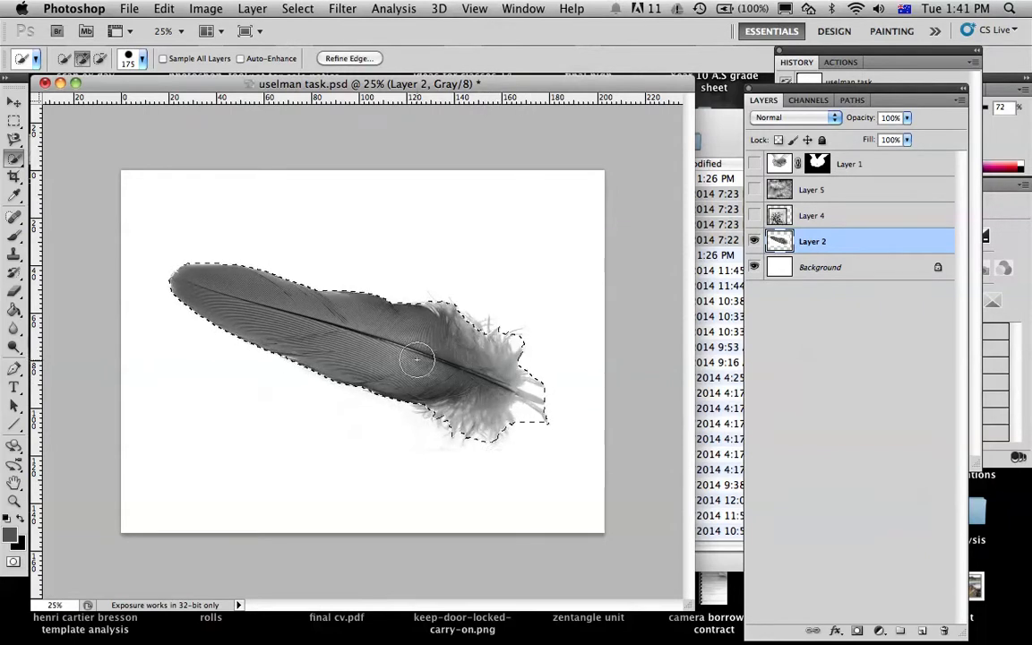
{"action": "key", "text": "super+d"}
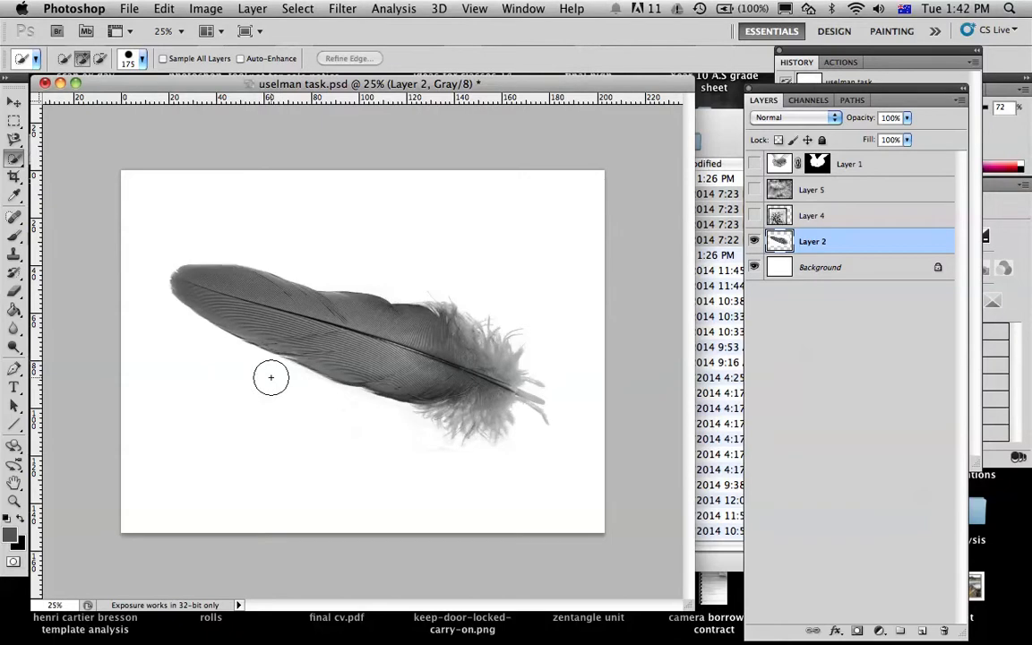
{"action": "left_click", "coordinate": [14, 139]}
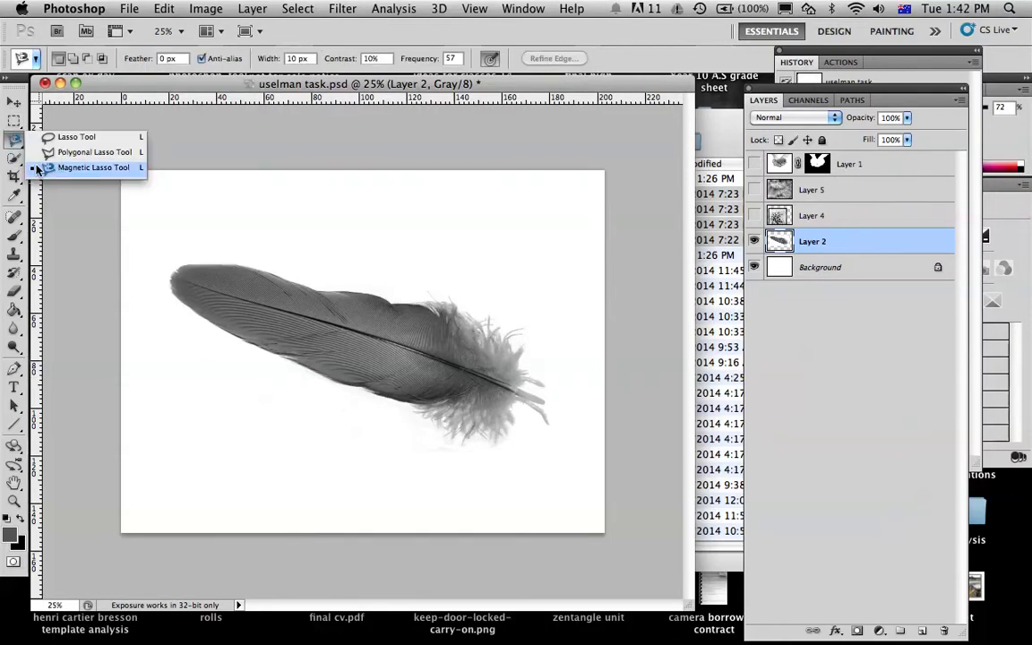
{"action": "left_click", "coordinate": [35, 171]}
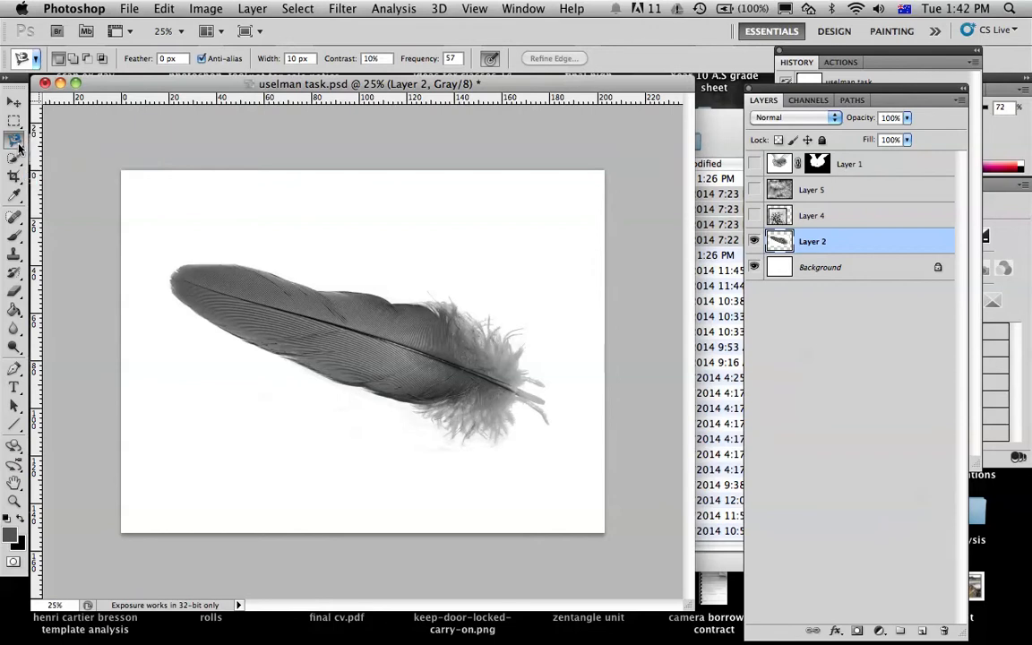
{"action": "left_click", "coordinate": [17, 145]}
{"action": "left_click", "coordinate": [66, 170]}
{"action": "left_click", "coordinate": [14, 139]}
Select areas of the feather's downy end and surrounding white with the Magic Wand at tolerance 32, adding to and subtracting from the selection
{"action": "left_click", "coordinate": [14, 158]}
{"action": "left_click", "coordinate": [14, 158]}
{"action": "left_click", "coordinate": [87, 171]}
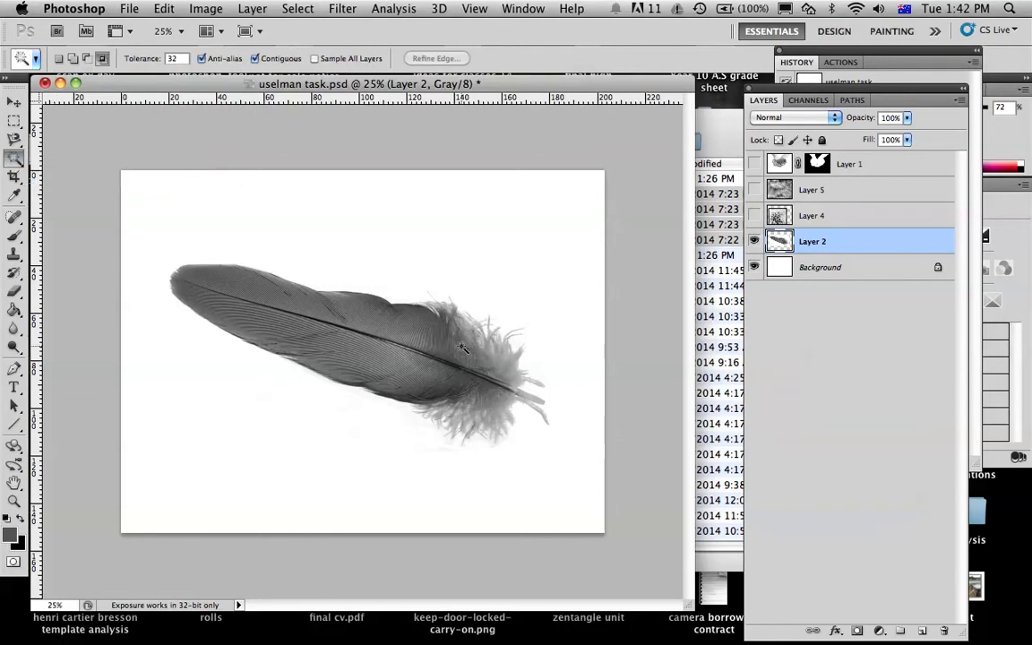
{"action": "left_click", "coordinate": [483, 413]}
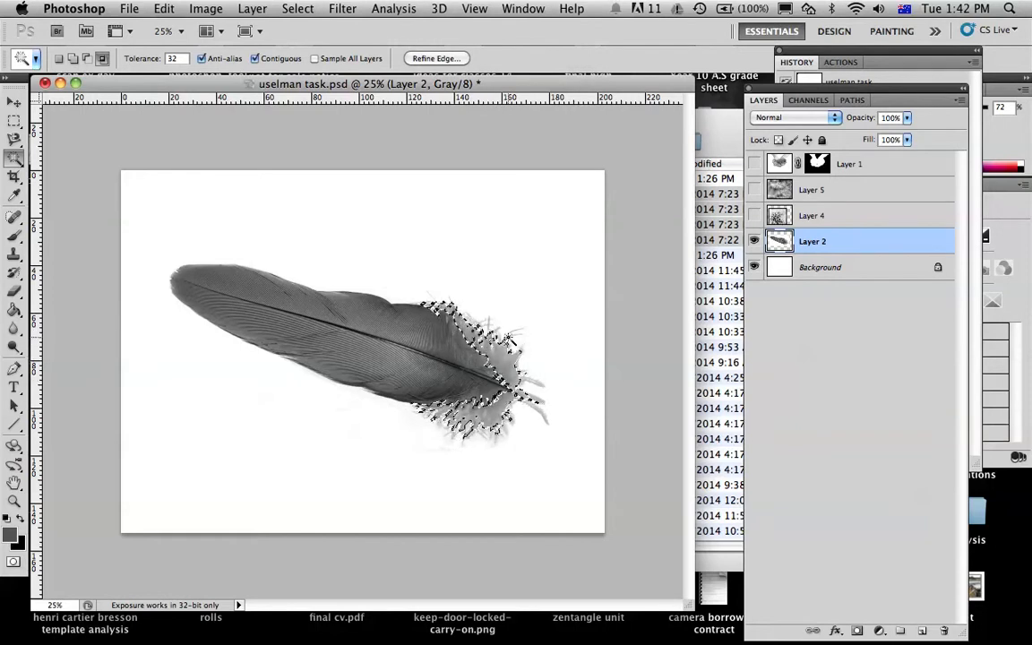
{"action": "left_click", "coordinate": [513, 336]}
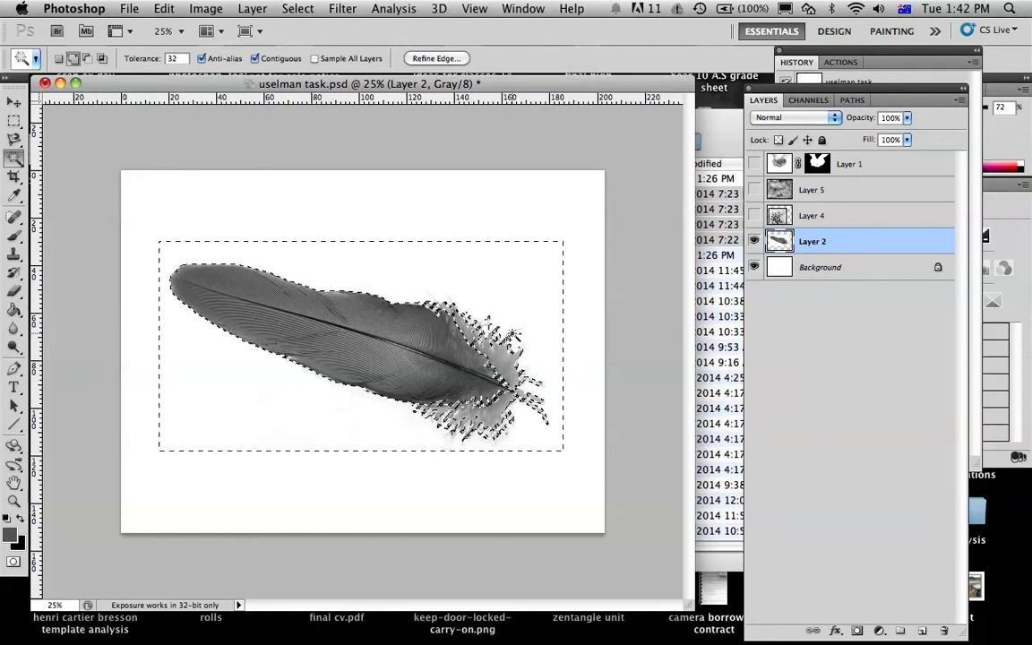
{"action": "left_click", "coordinate": [513, 335], "text": "alt"}
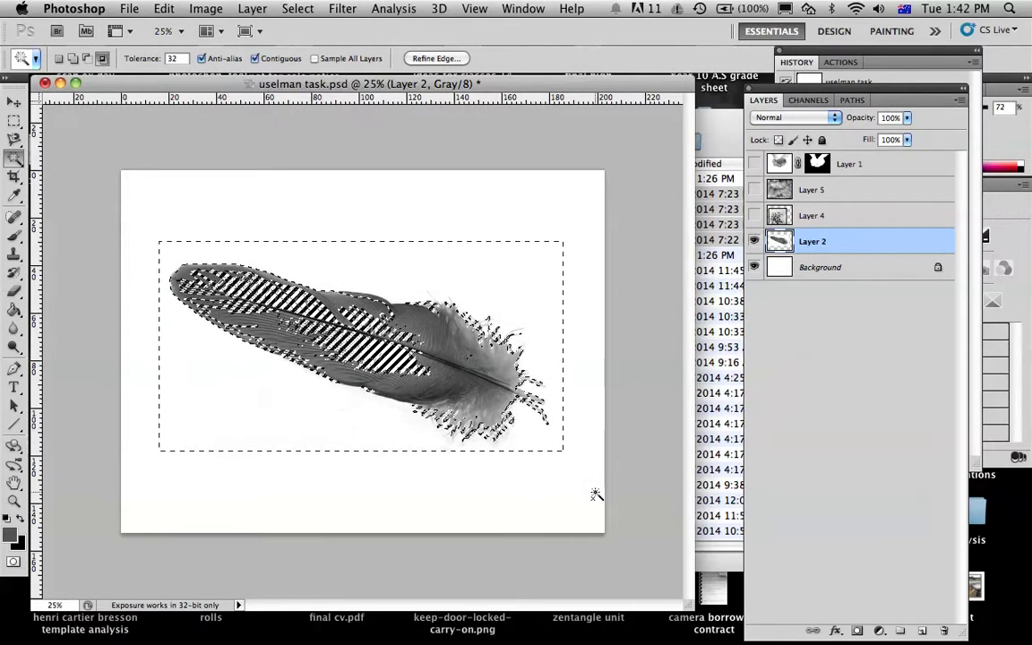
Switch to the Quick Selection tool and refine the selection's edge with Smooth 13 and Feather 3.4 px
{"action": "left_click_drag", "start_coordinate": [13, 156], "coordinate": [88, 156]}
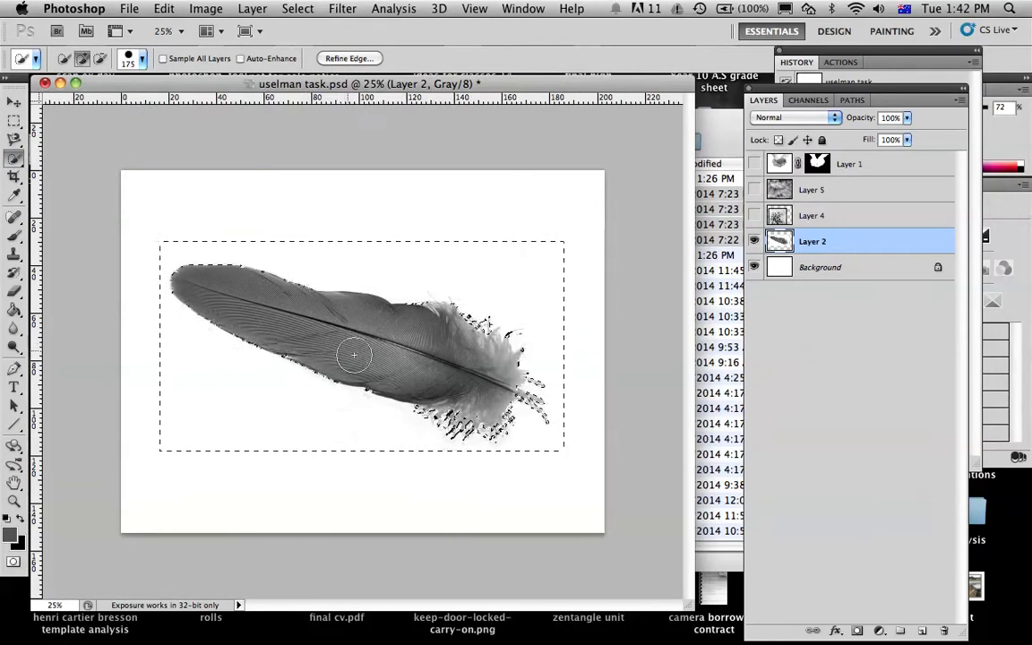
{"action": "left_click", "coordinate": [349, 59]}
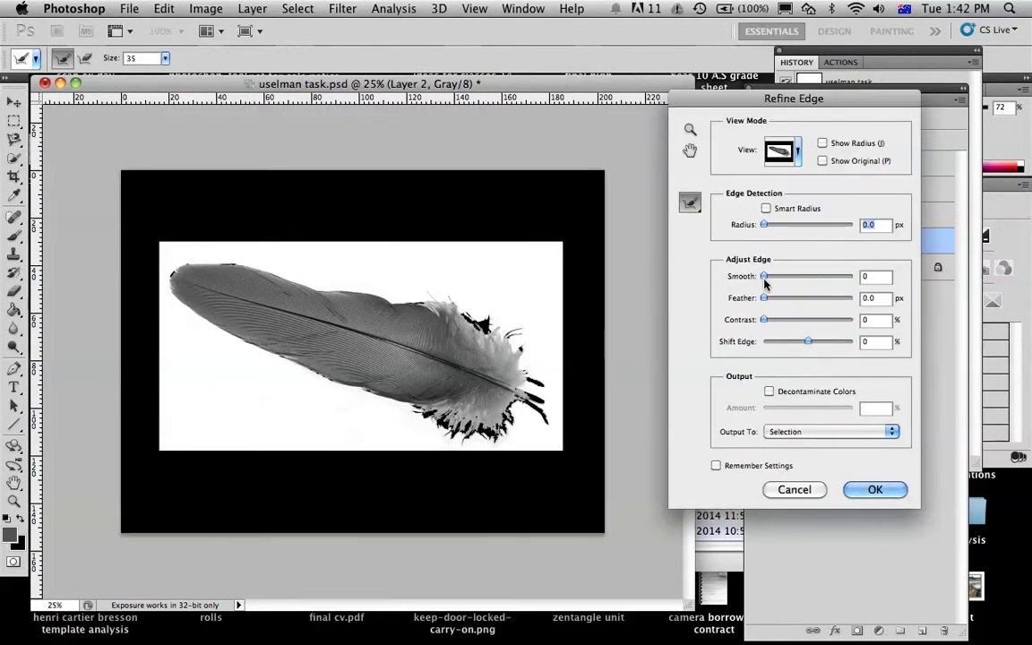
{"action": "left_click_drag", "start_coordinate": [763, 277], "coordinate": [778, 301]}
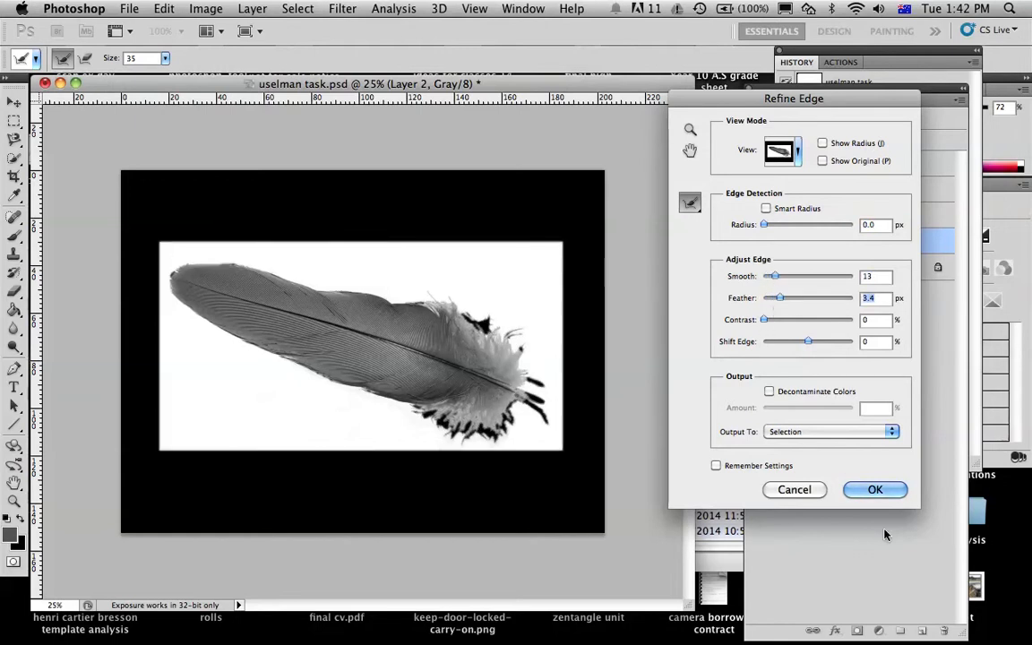
{"action": "left_click", "coordinate": [872, 489]}
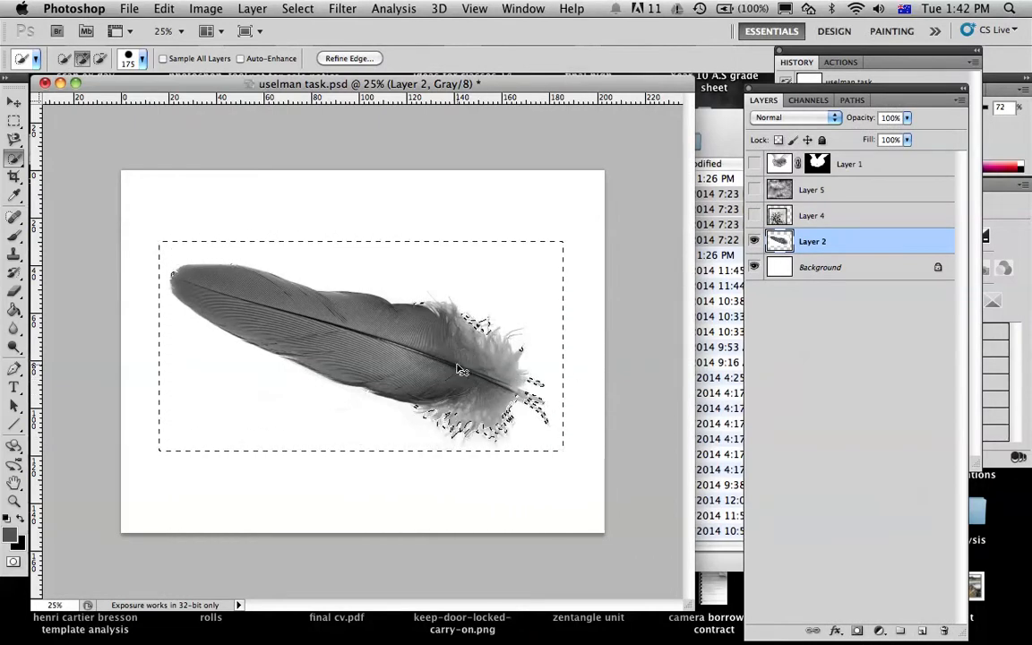
Add the unselected patches along the feather's downy fringe to the selection with the Quick Selection tool at a brush size of 40
{"action": "key", "text": "super+equal"}
{"action": "key", "text": "super+equal"}
{"action": "scroll", "coordinate": [457, 365], "scroll_direction": "right", "scroll_amount": 10}
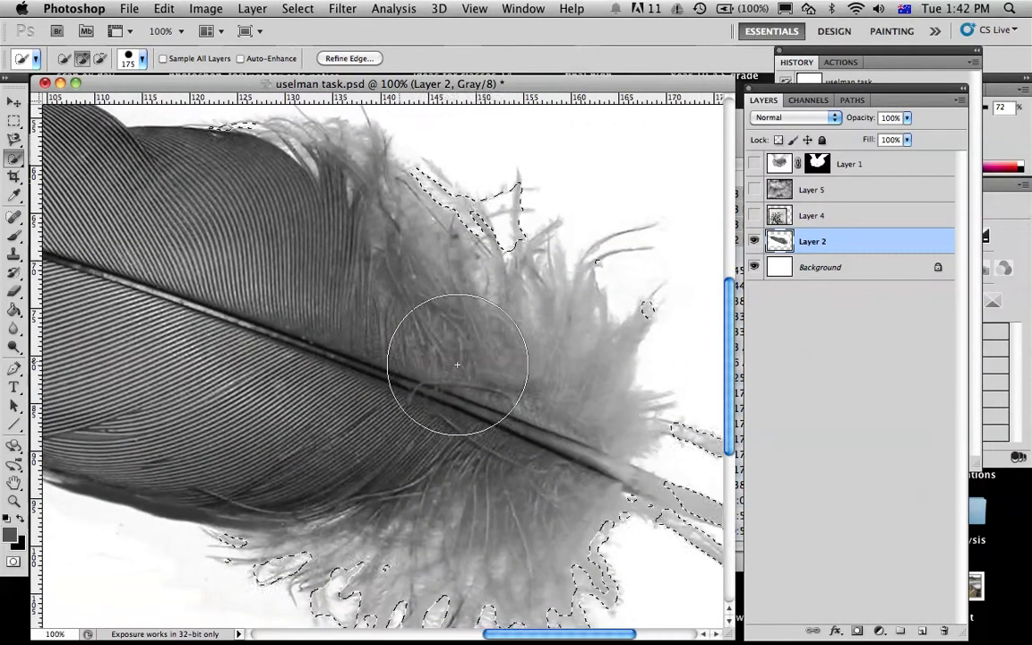
{"action": "scroll", "coordinate": [457, 365], "scroll_direction": "down", "scroll_amount": 3}
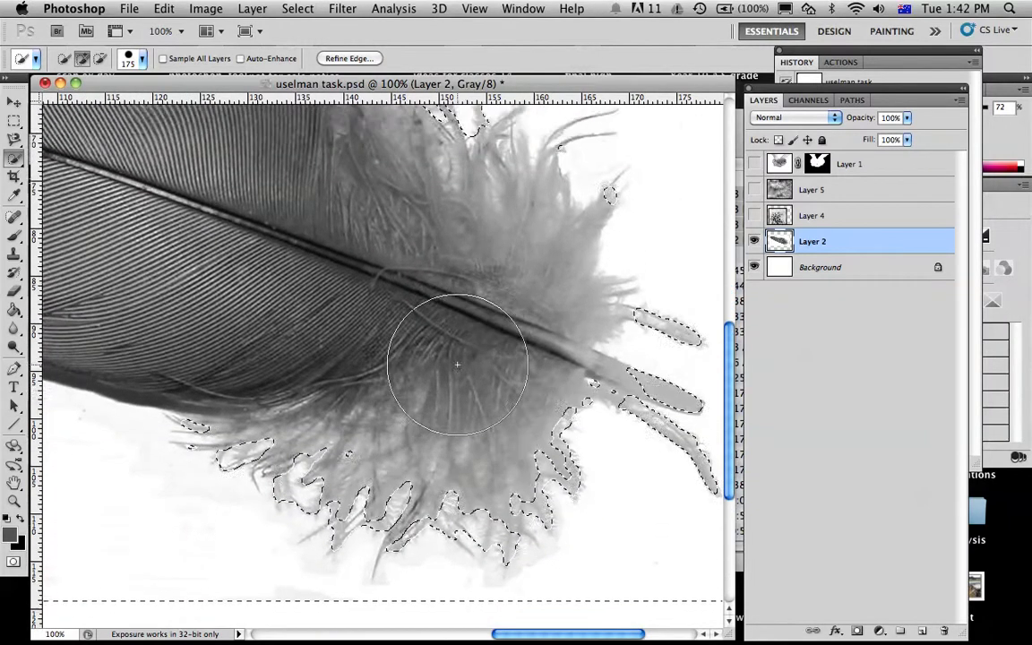
{"action": "scroll", "coordinate": [457, 365], "scroll_direction": "up", "scroll_amount": 5}
{"action": "key", "text": "bracketleft"}
{"action": "key", "text": "bracketleft"}
{"action": "key", "text": "bracketleft"}
{"action": "key", "text": "bracketleft"}
{"action": "key", "text": "bracketleft"}
{"action": "key", "text": "bracketleft"}
{"action": "key", "text": "bracketleft"}
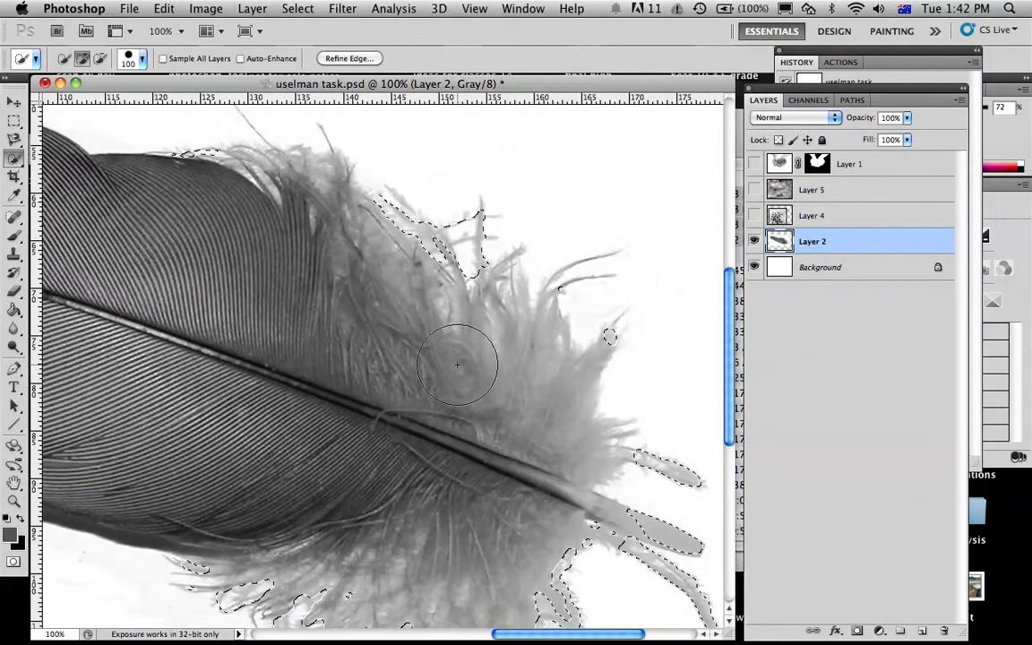
{"action": "key", "text": "bracketleft"}
{"action": "key", "text": "bracketleft"}
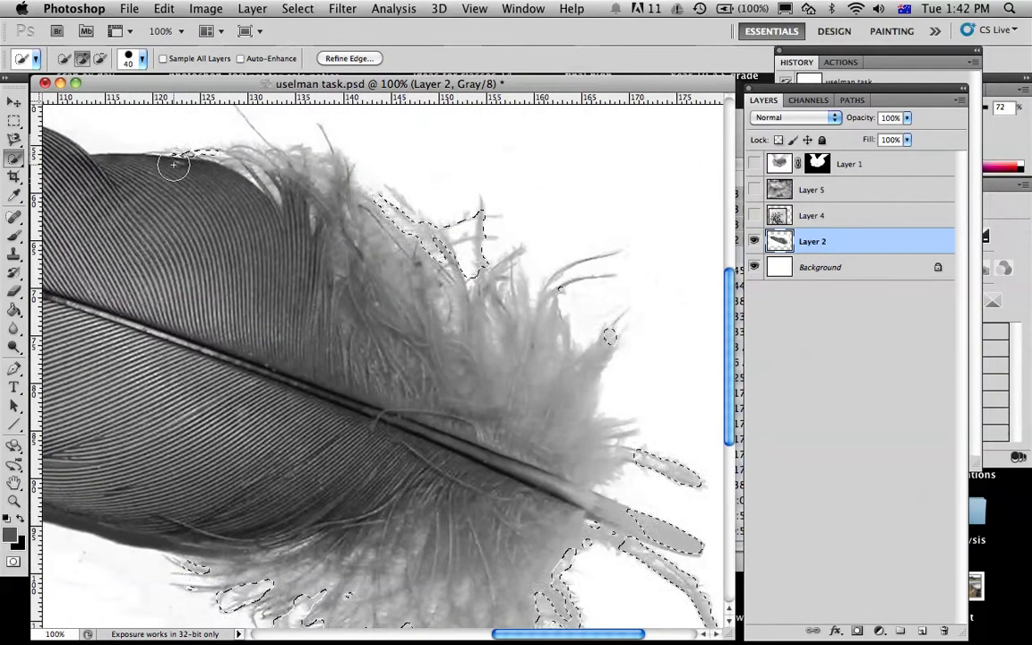
{"action": "left_click_drag", "start_coordinate": [176, 164], "coordinate": [549, 315]}
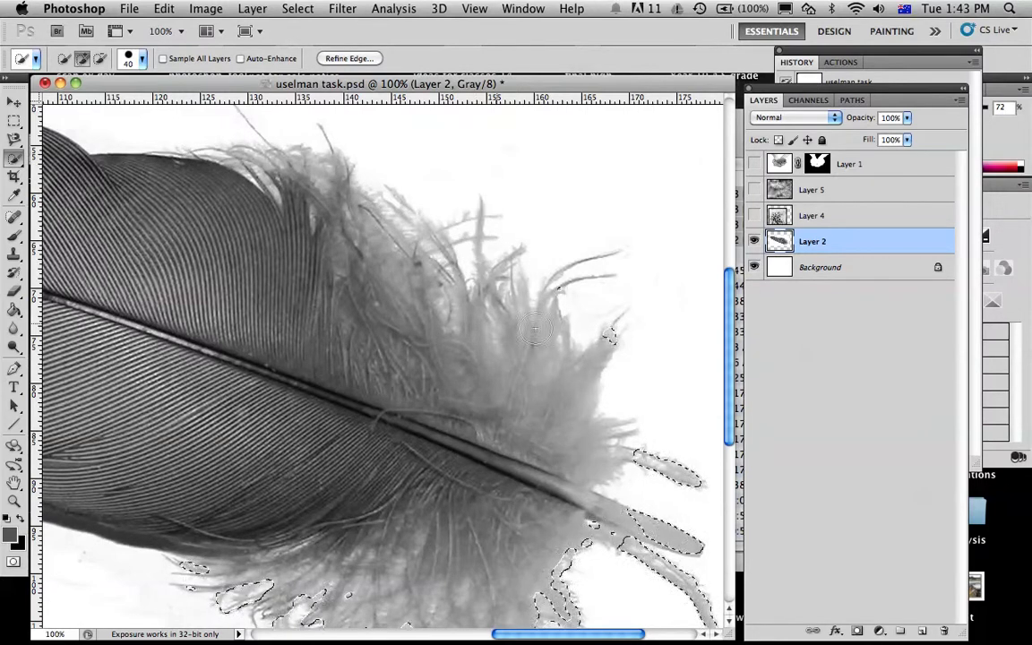
{"action": "scroll", "coordinate": [562, 416], "scroll_direction": "down", "scroll_amount": 5}
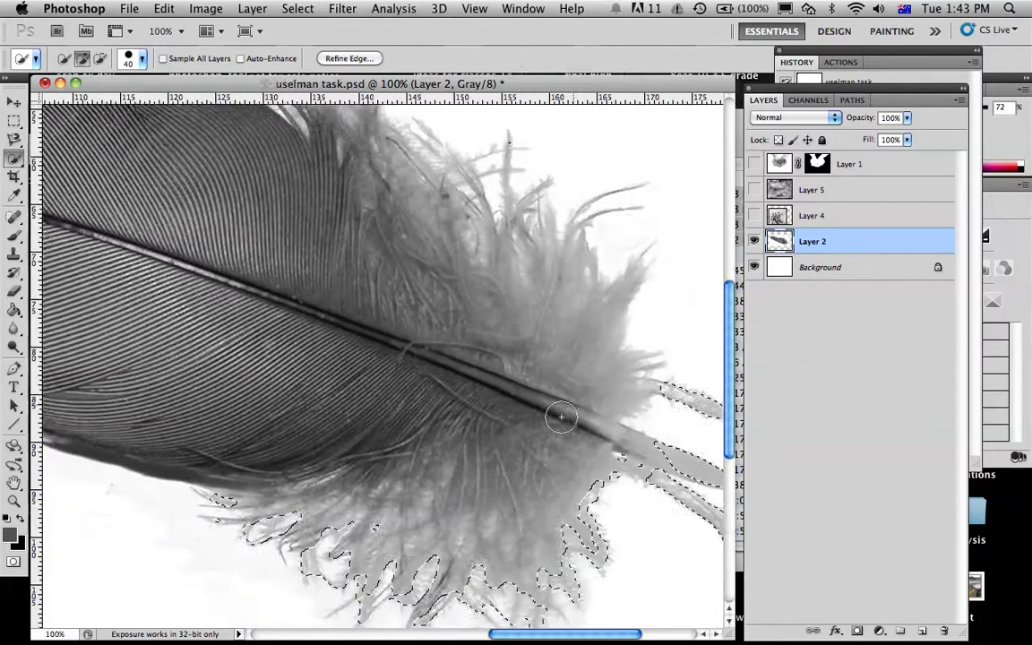
{"action": "mouse_move", "coordinate": [562, 417]}
{"action": "left_mouse_down"}
{"action": "mouse_move", "coordinate": [368, 482]}
{"action": "mouse_move", "coordinate": [392, 497]}
{"action": "mouse_move", "coordinate": [388, 511]}
{"action": "mouse_move", "coordinate": [362, 490]}
{"action": "left_mouse_up"}
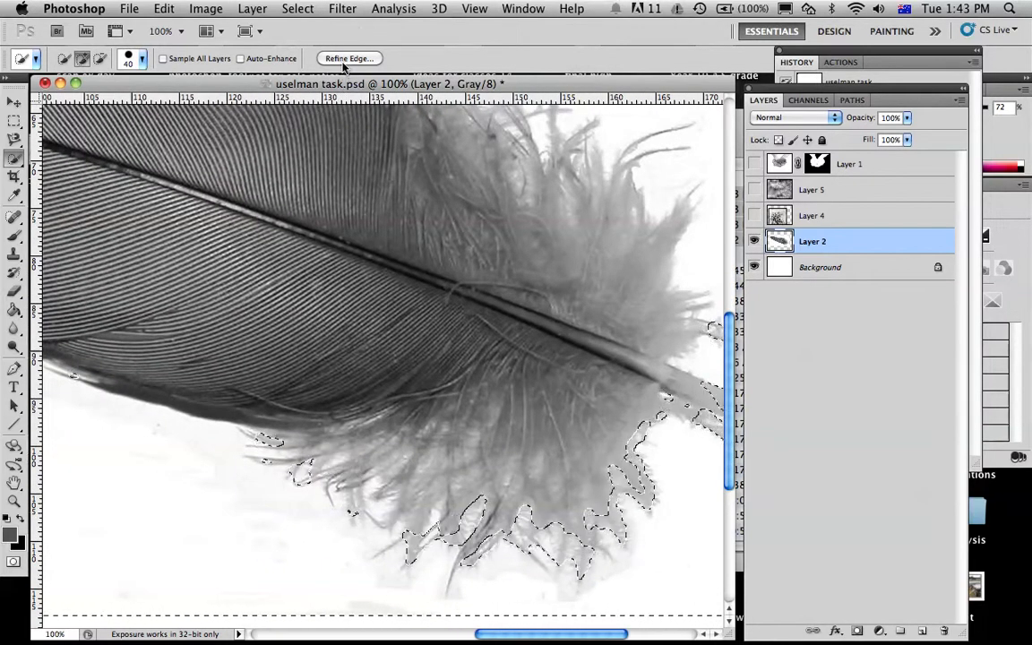
Check the selection in Refine Edge, accept it with all settings at 0, and add it to Layer 2 as a layer mask
{"action": "left_click", "coordinate": [348, 58]}
{"action": "scroll", "coordinate": [475, 355], "scroll_direction": "right", "scroll_amount": 5}
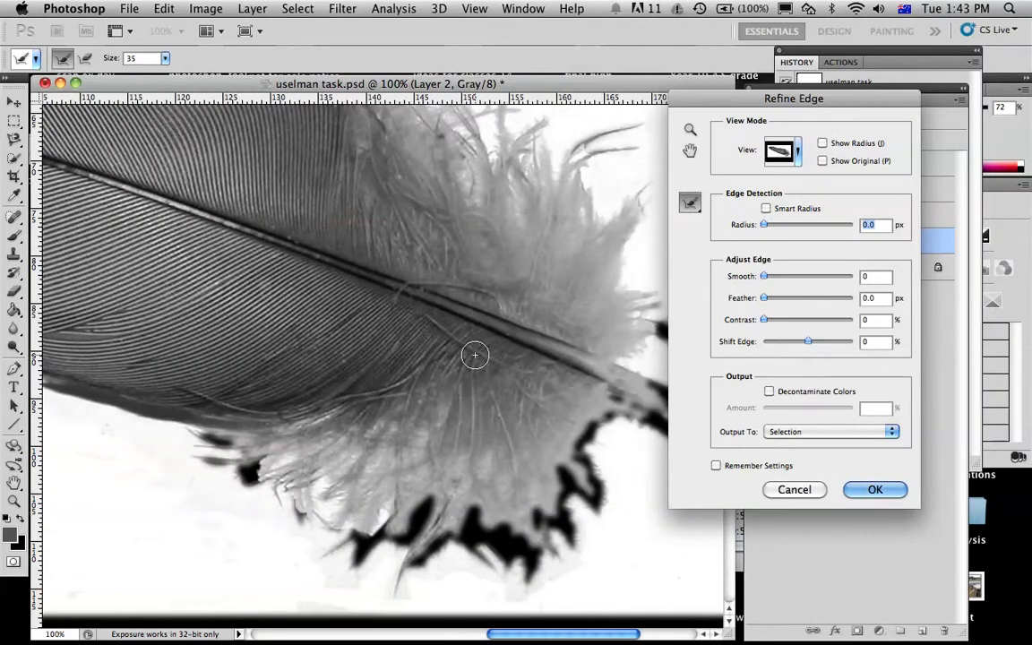
{"action": "scroll", "coordinate": [474, 354], "scroll_direction": "up", "scroll_amount": 5}
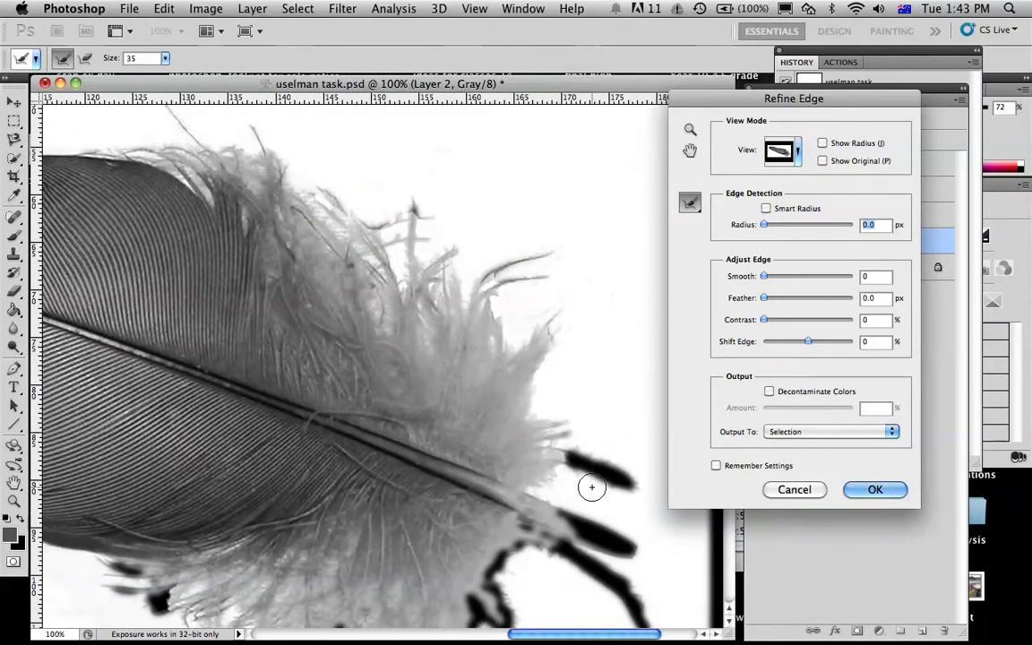
{"action": "left_click", "coordinate": [876, 491]}
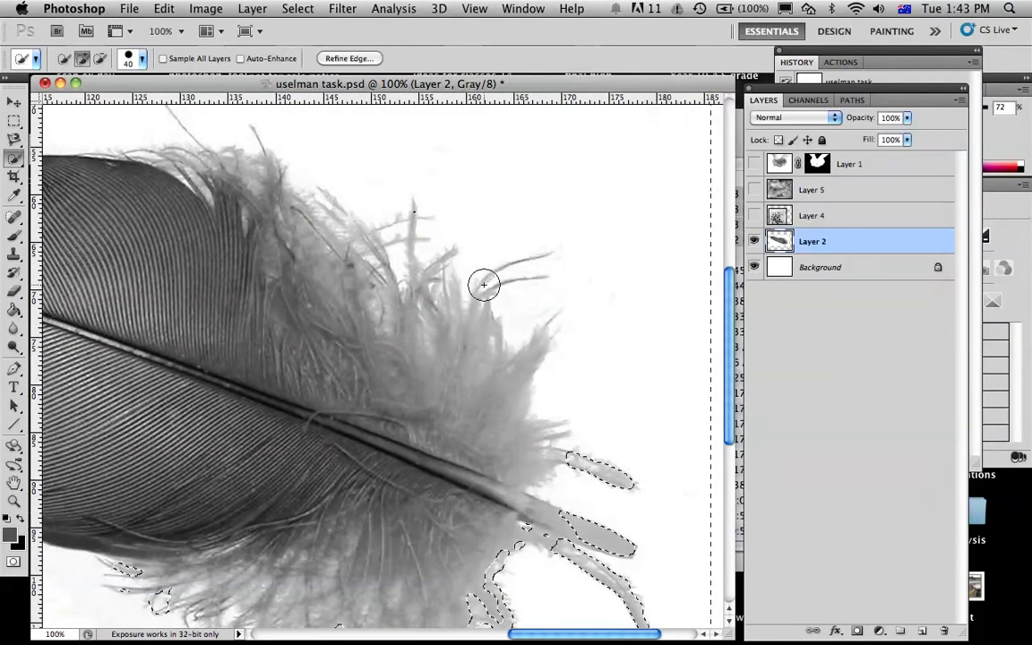
{"action": "left_click", "coordinate": [856, 630]}
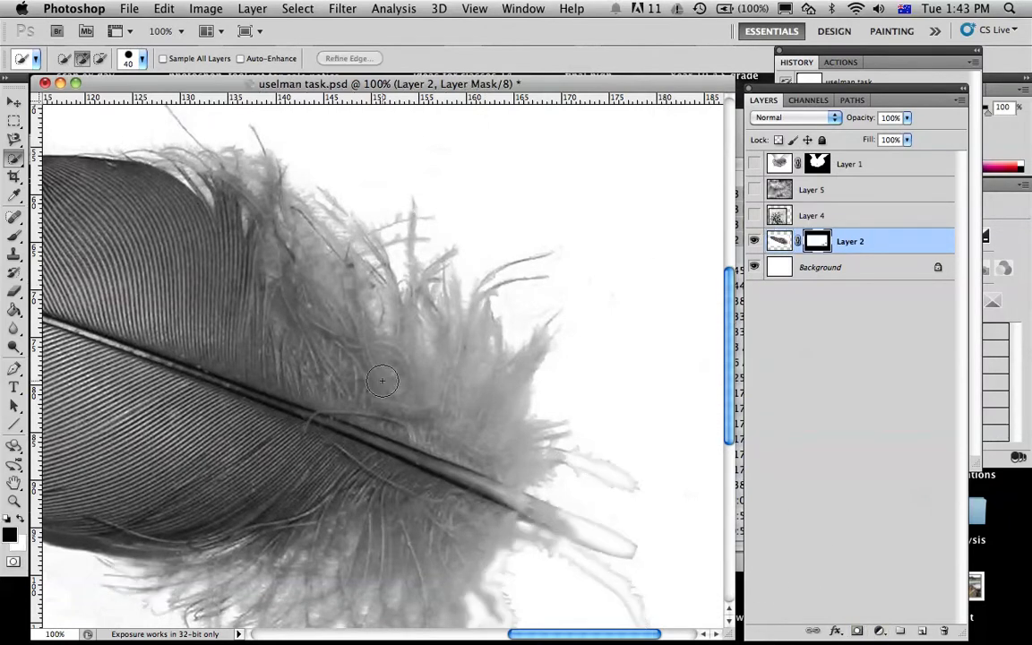
Move Layer 2 above Layer 1, show the hands and sky layers, and inspect the masked feather over them
{"action": "scroll", "coordinate": [381, 380], "scroll_direction": "down", "scroll_amount": 3}
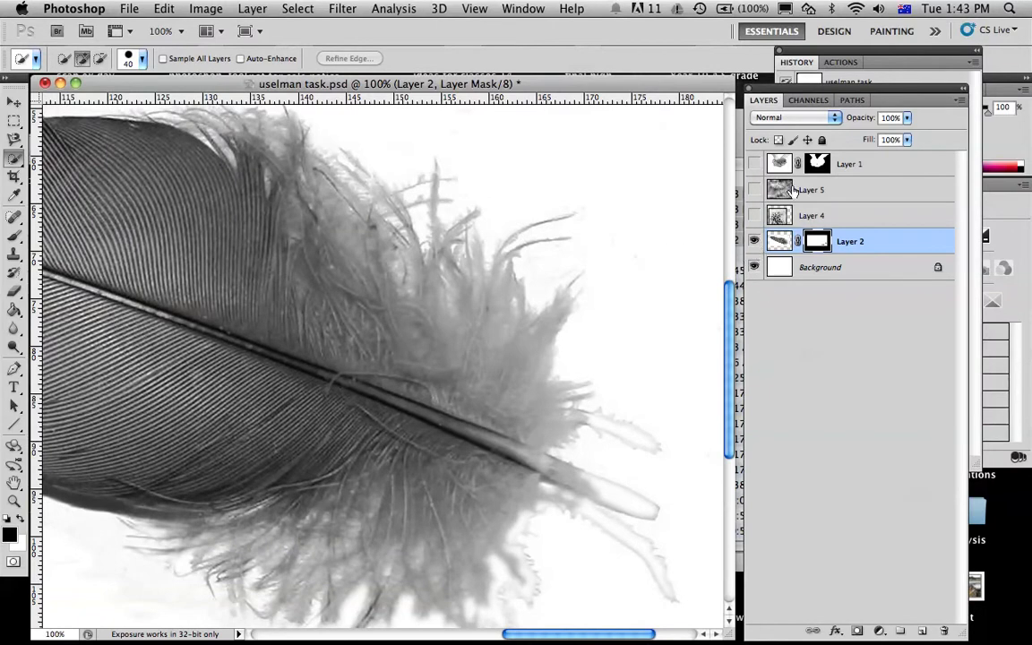
{"action": "left_click", "coordinate": [754, 190]}
{"action": "left_click_drag", "start_coordinate": [846, 240], "coordinate": [845, 161]}
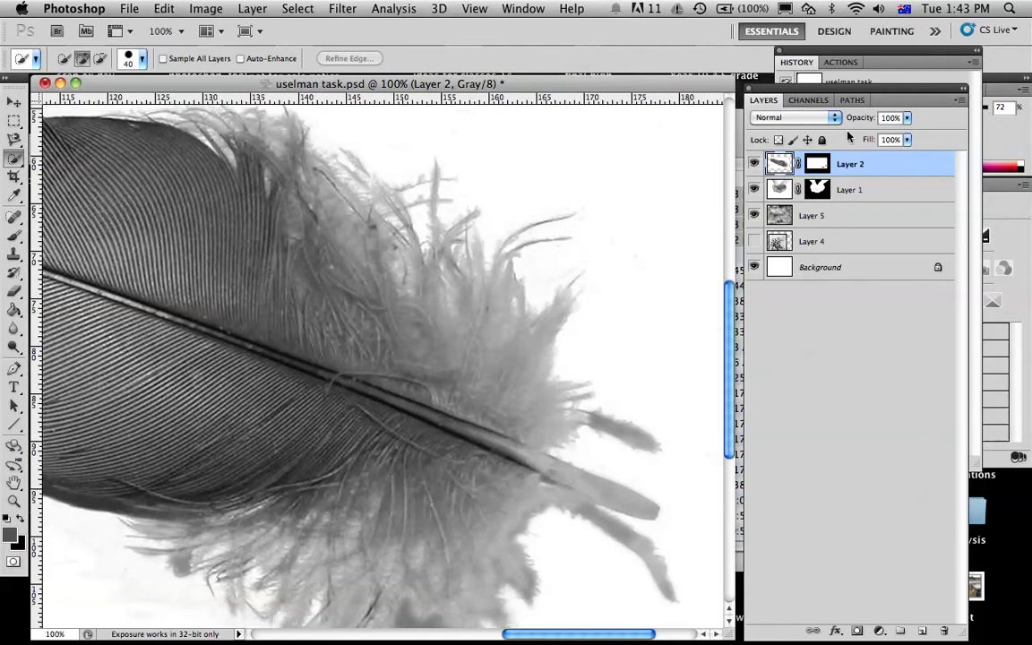
{"action": "left_click", "coordinate": [815, 164]}
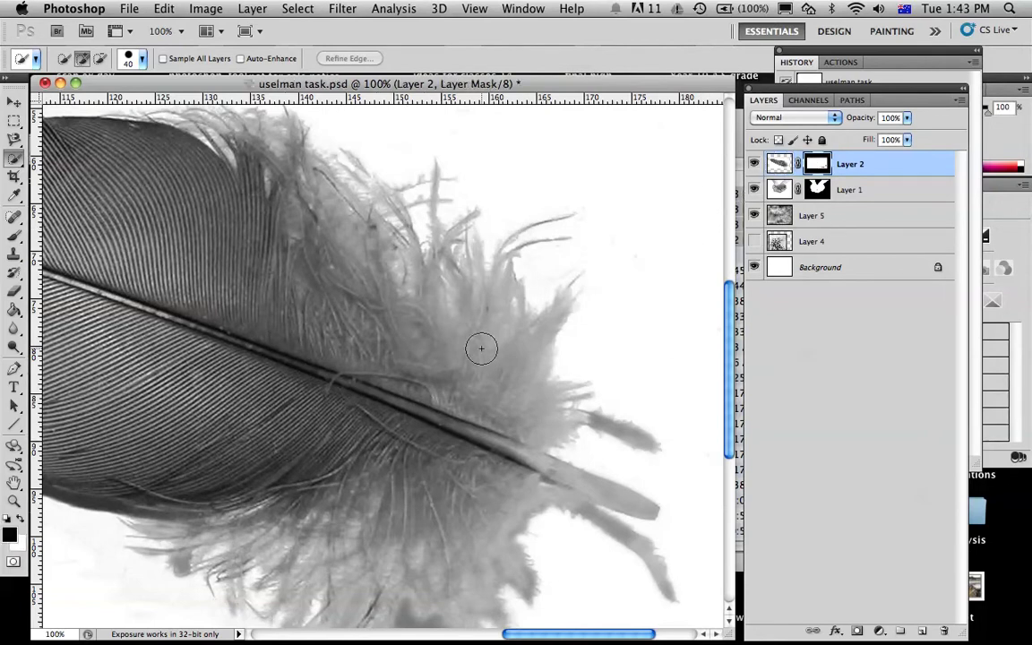
{"action": "scroll", "coordinate": [481, 348], "scroll_direction": "up", "scroll_amount": 5}
{"action": "scroll", "coordinate": [481, 349], "scroll_direction": "left", "scroll_amount": 5}
{"action": "scroll", "coordinate": [481, 349], "scroll_direction": "right", "scroll_amount": 4}
{"action": "scroll", "coordinate": [481, 348], "scroll_direction": "down", "scroll_amount": 2}
{"action": "key", "text": "super+minus"}
{"action": "key", "text": "super+minus"}
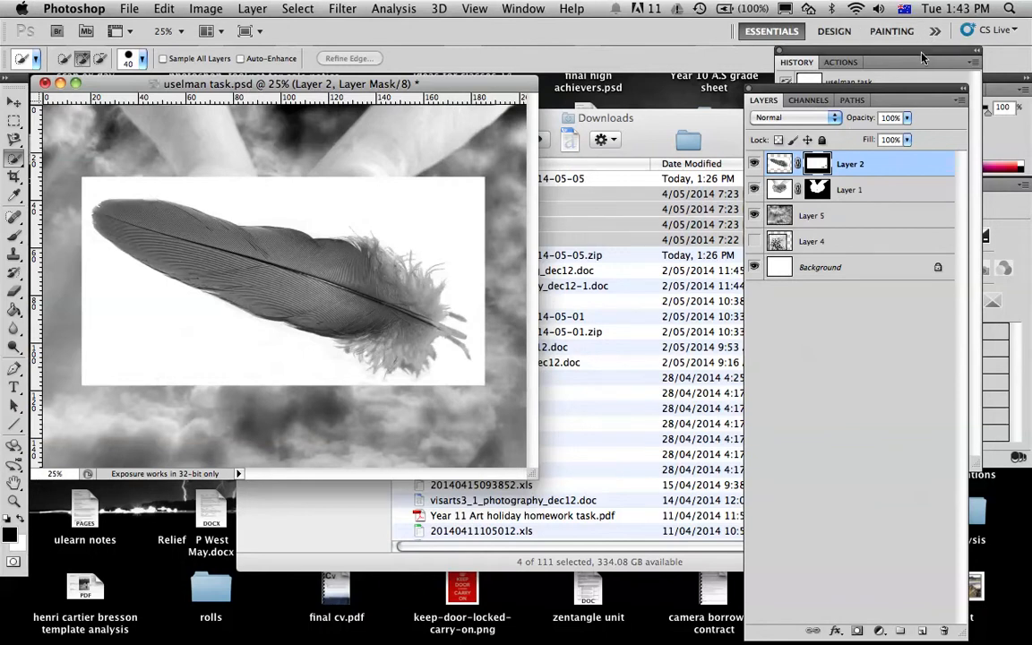
Revert the document history to the last Quick Selection state before the mask was added, and clear the selection
{"action": "left_click", "coordinate": [797, 62]}
{"action": "left_click", "coordinate": [851, 379]}
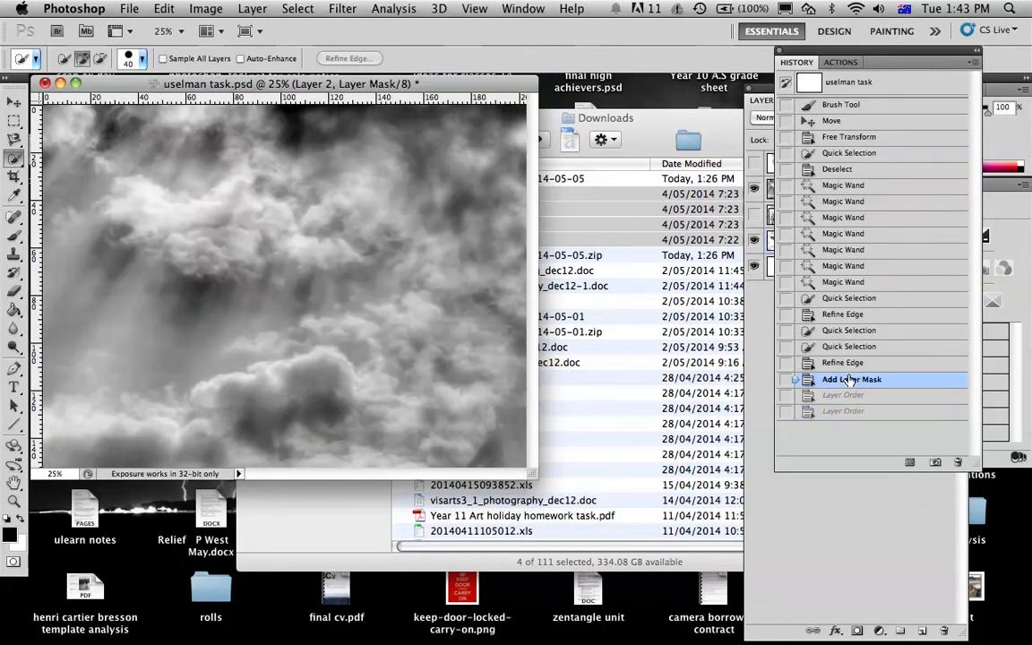
{"action": "left_click", "coordinate": [844, 362]}
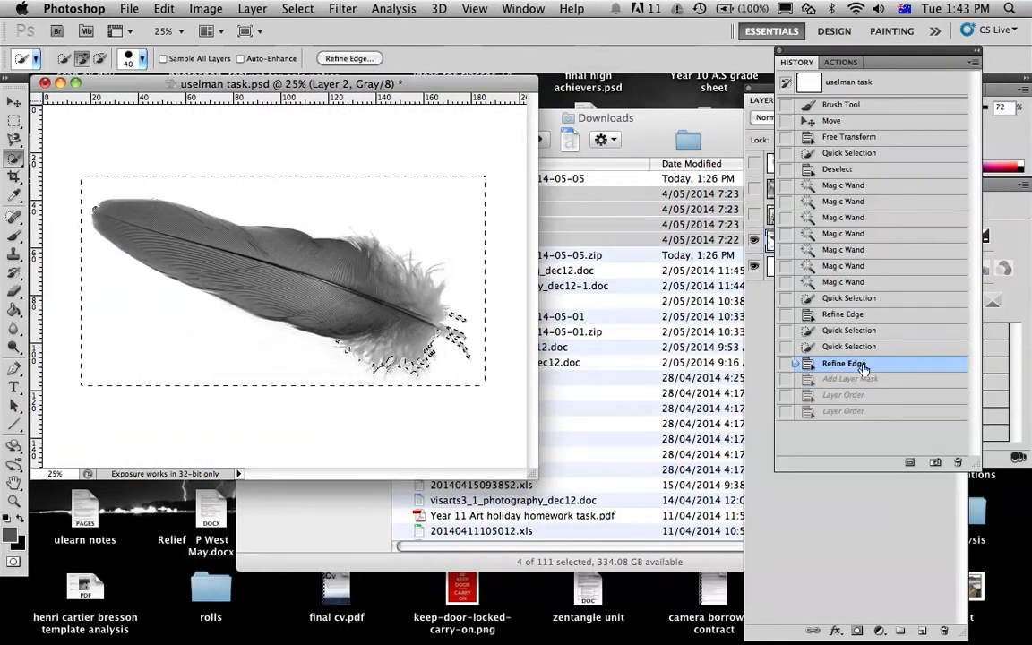
{"action": "left_click", "coordinate": [811, 346]}
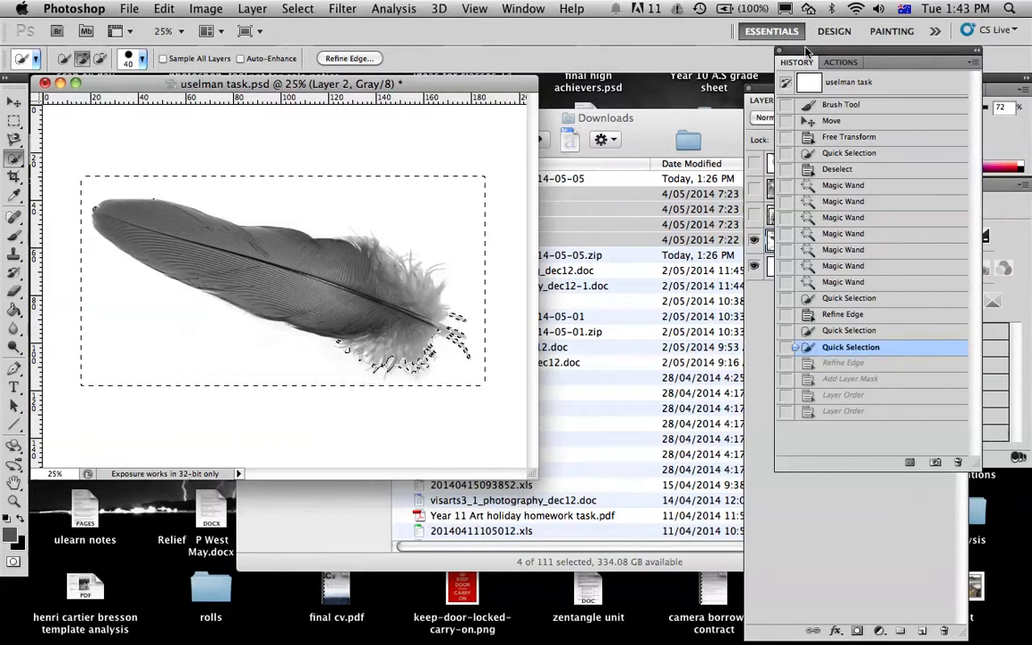
{"action": "left_click", "coordinate": [760, 102]}
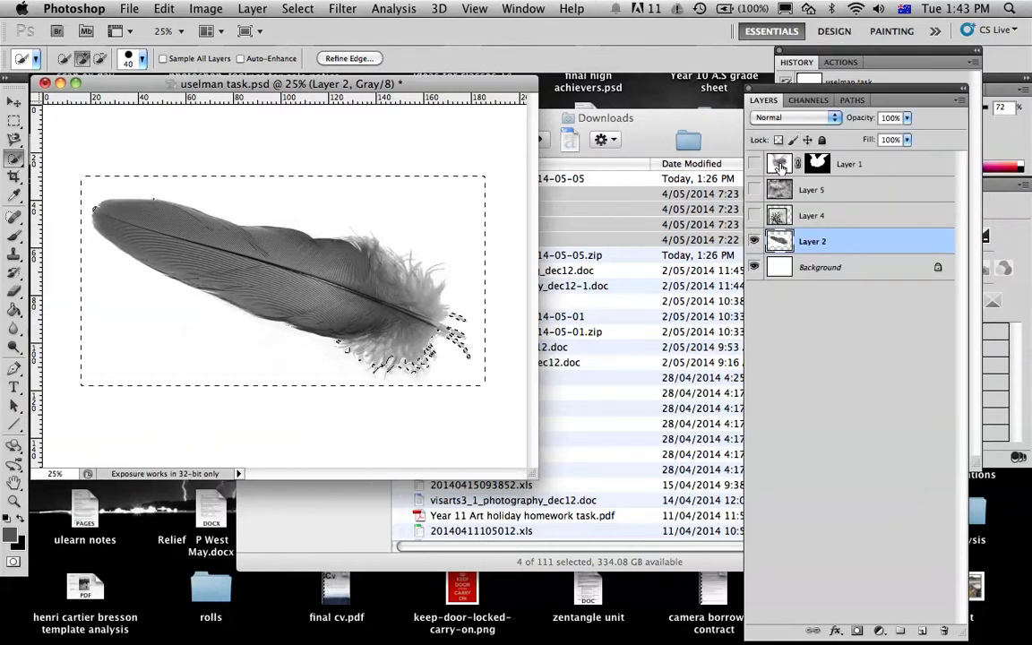
{"action": "key", "text": "super+d"}
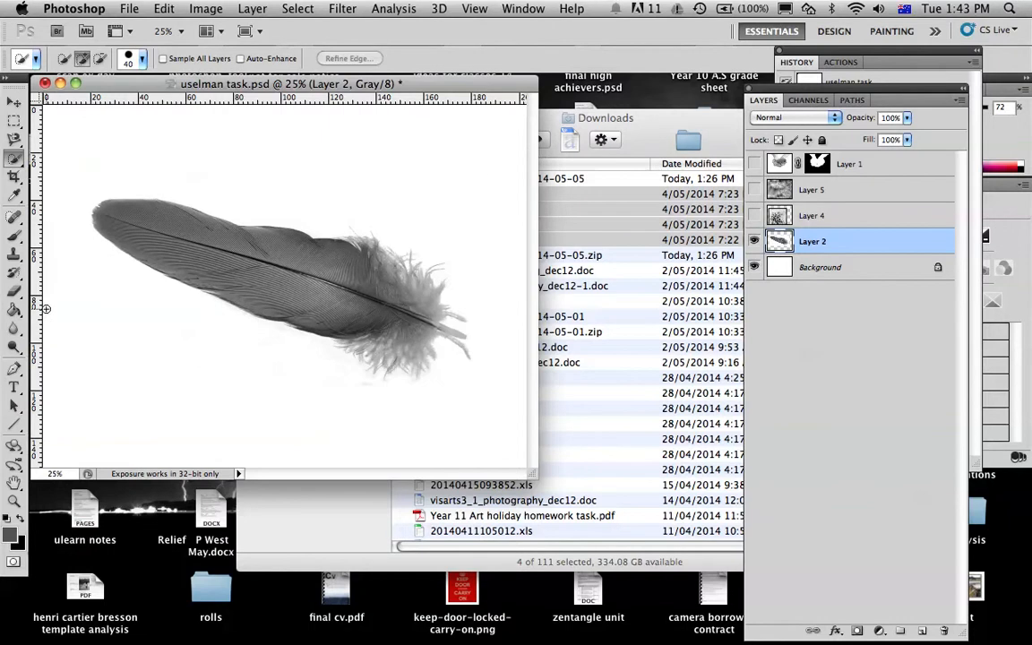
Select the feather on Layer 2 with the Magic Wand at tolerance 32, and complete the selection with the Quick Selection tool
{"action": "mouse_move", "coordinate": [13, 161]}
{"action": "left_mouse_down"}
{"action": "mouse_move", "coordinate": [45, 157]}
{"action": "mouse_move", "coordinate": [85, 183]}
{"action": "left_mouse_up"}
{"action": "left_click", "coordinate": [289, 249]}
{"action": "left_click", "coordinate": [430, 297]}
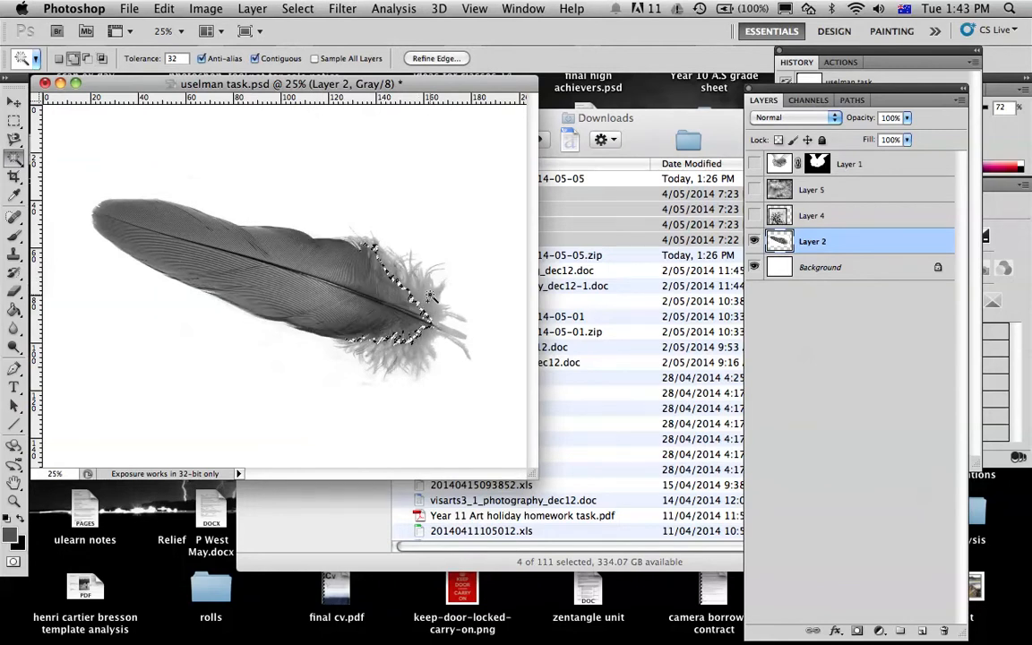
{"action": "left_click", "coordinate": [156, 226], "text": "shift"}
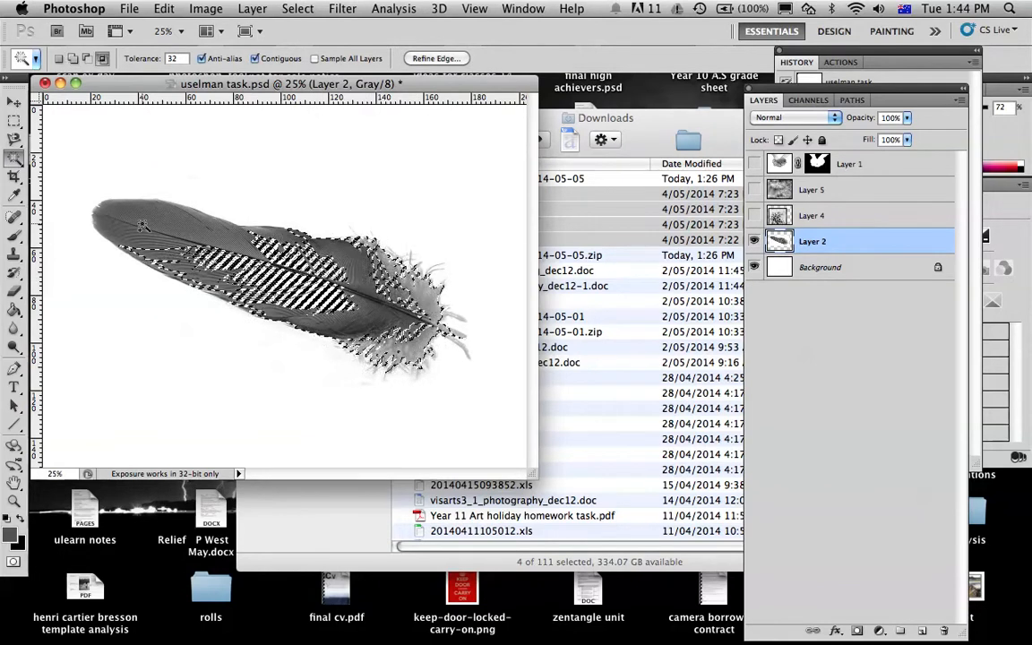
{"action": "left_click", "coordinate": [103, 190], "text": "shift"}
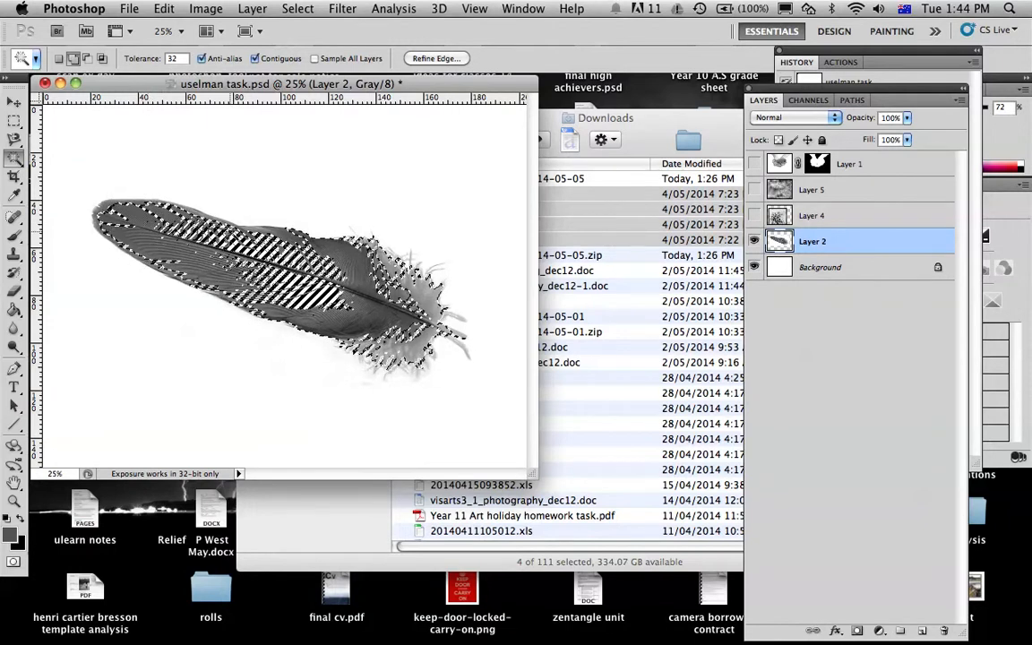
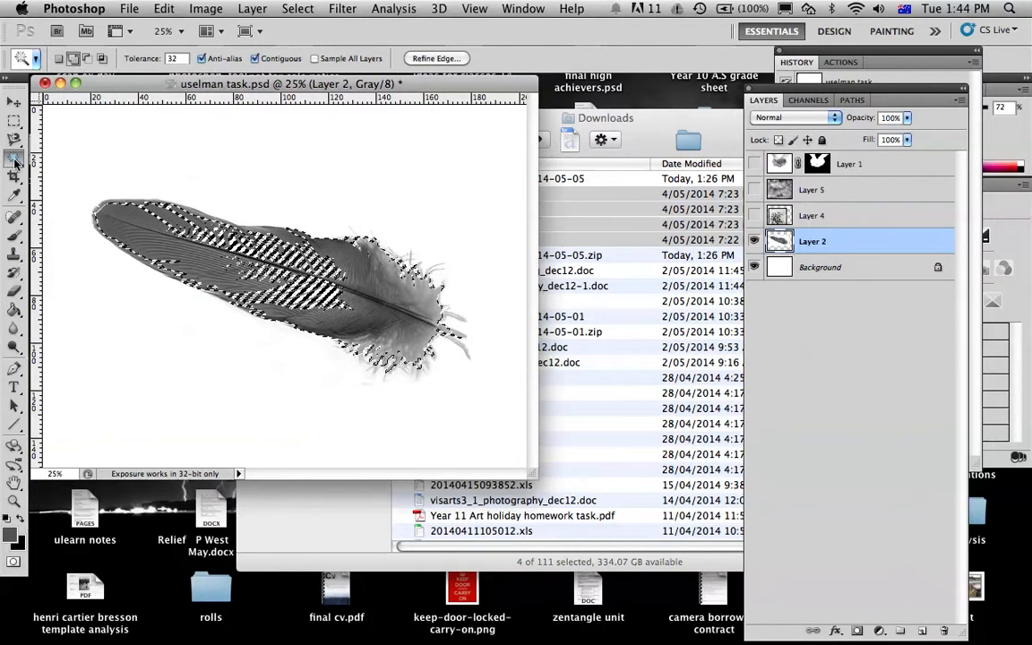
{"action": "left_click_drag", "start_coordinate": [14, 161], "coordinate": [52, 160]}
{"action": "left_click", "coordinate": [65, 158]}
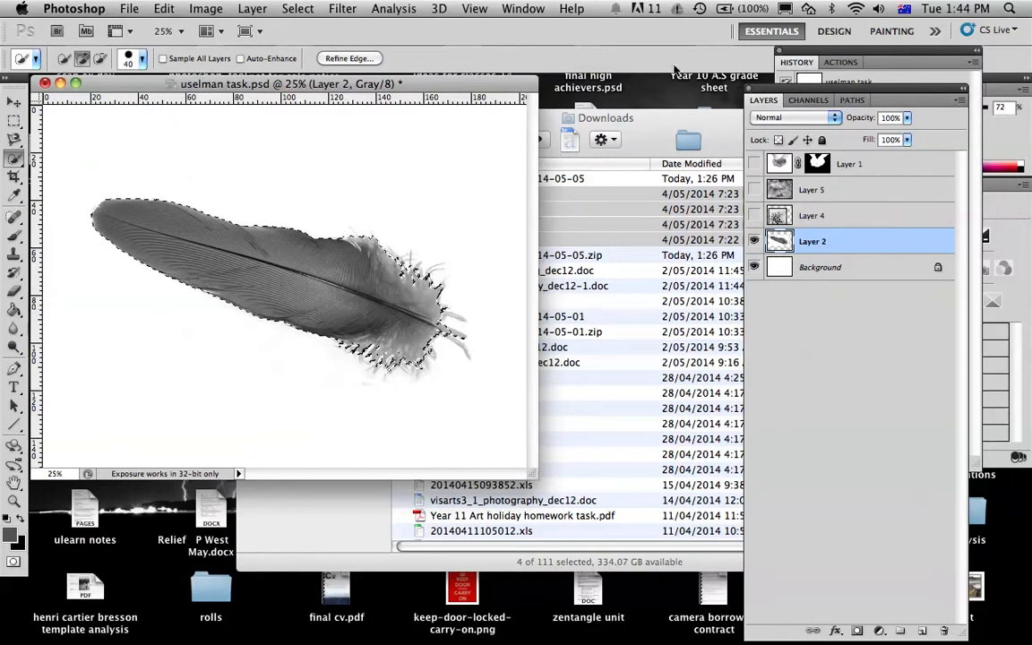
Refine the feather selection's edge with Smooth 25 and Feather 3.6 px, and apply it to Layer 2 as a layer mask
{"action": "left_click", "coordinate": [363, 60]}
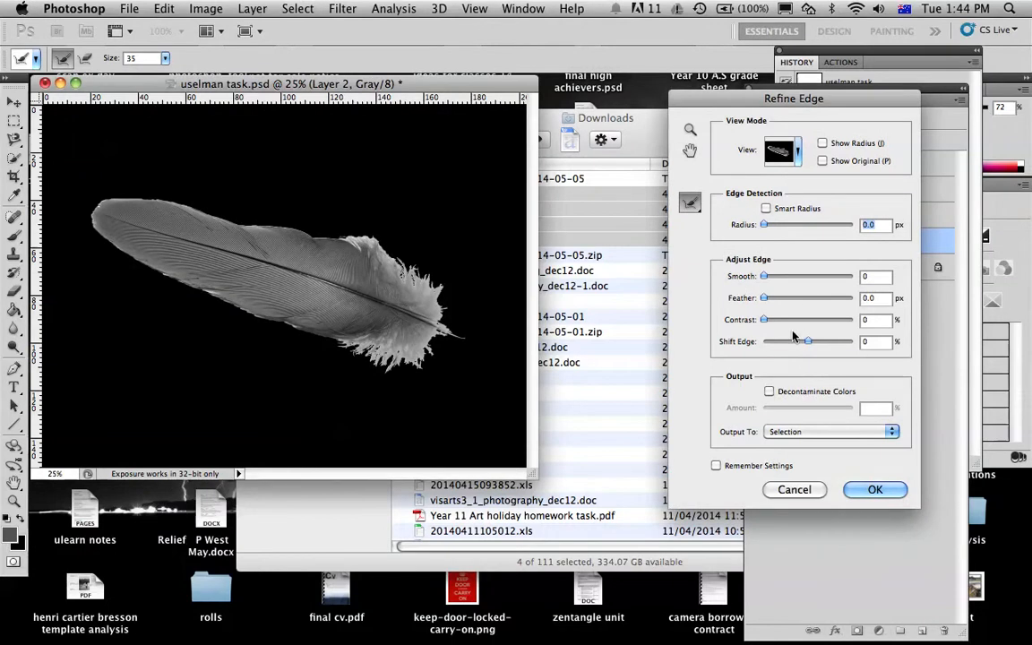
{"action": "left_click_drag", "start_coordinate": [767, 302], "coordinate": [777, 281]}
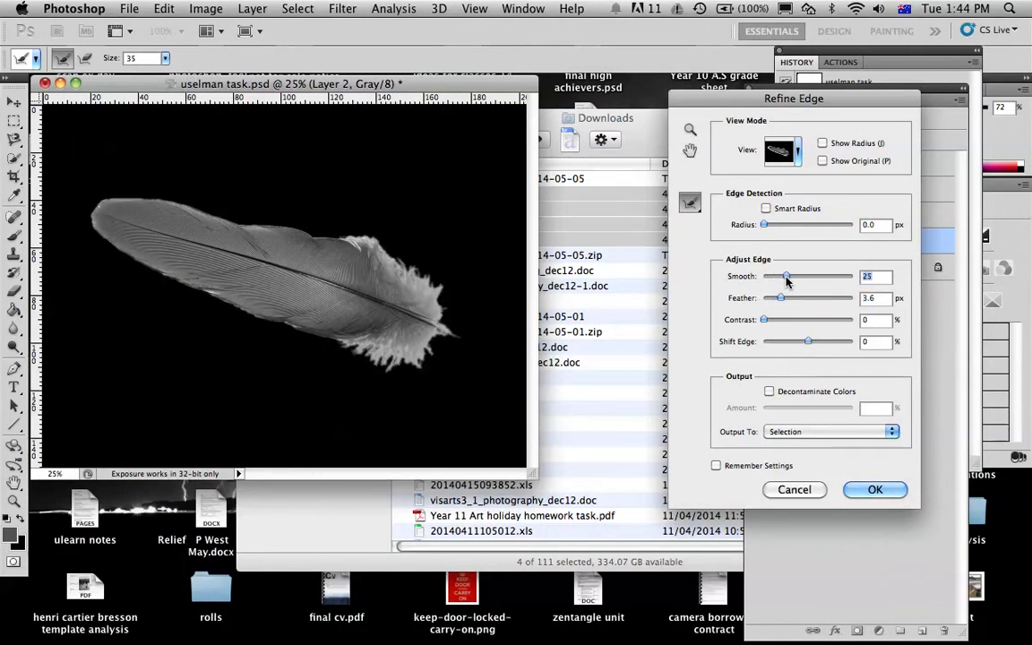
{"action": "left_click", "coordinate": [886, 489]}
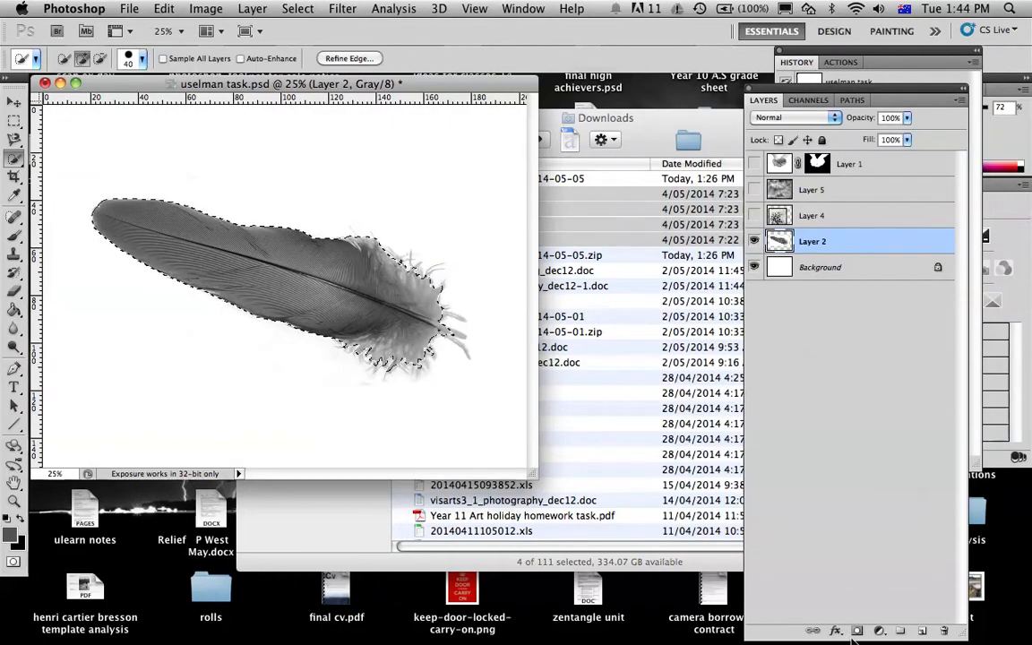
{"action": "left_click", "coordinate": [856, 631]}
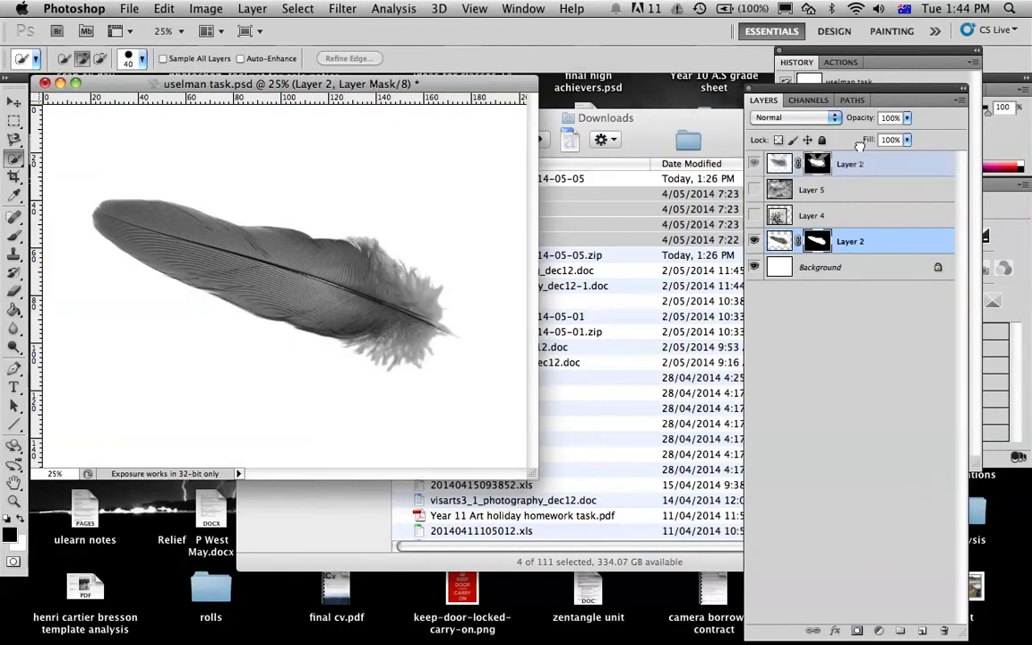
Move the masked feather layer above Layer 1, and show the hands on Layer 1 and the sky on Layer 5
{"action": "left_click_drag", "start_coordinate": [858, 240], "coordinate": [862, 162]}
{"action": "left_click", "coordinate": [755, 189]}
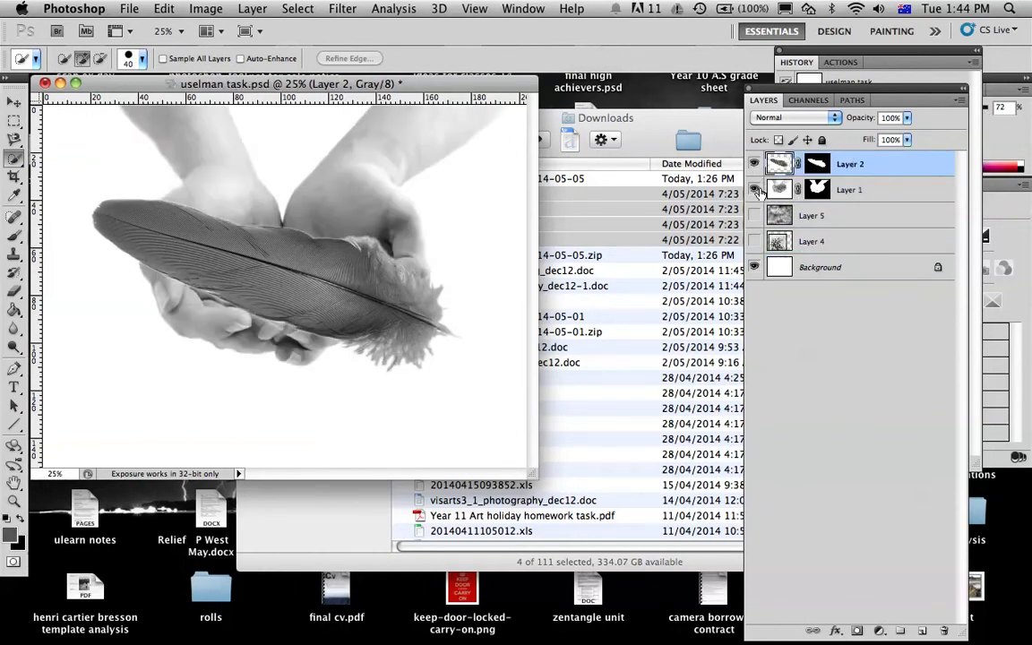
{"action": "left_click", "coordinate": [754, 216]}
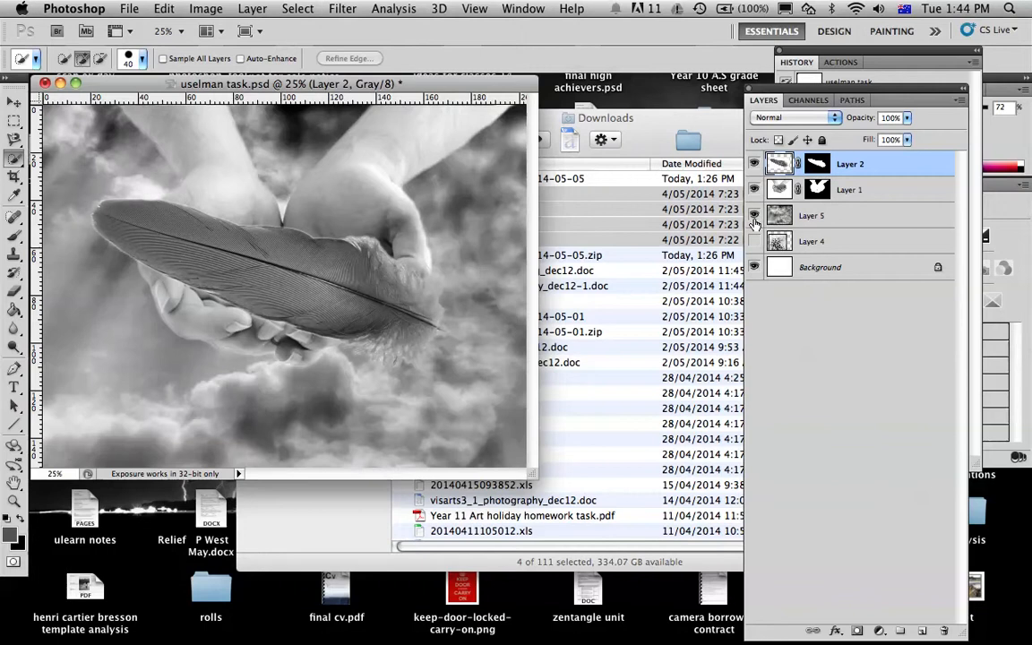
{"action": "left_click", "coordinate": [754, 267]}
Warp the masked feather on Layer 2, raising its tip and bending it into a curve that follows the cupped hands
{"action": "key", "text": "ctrl+t"}
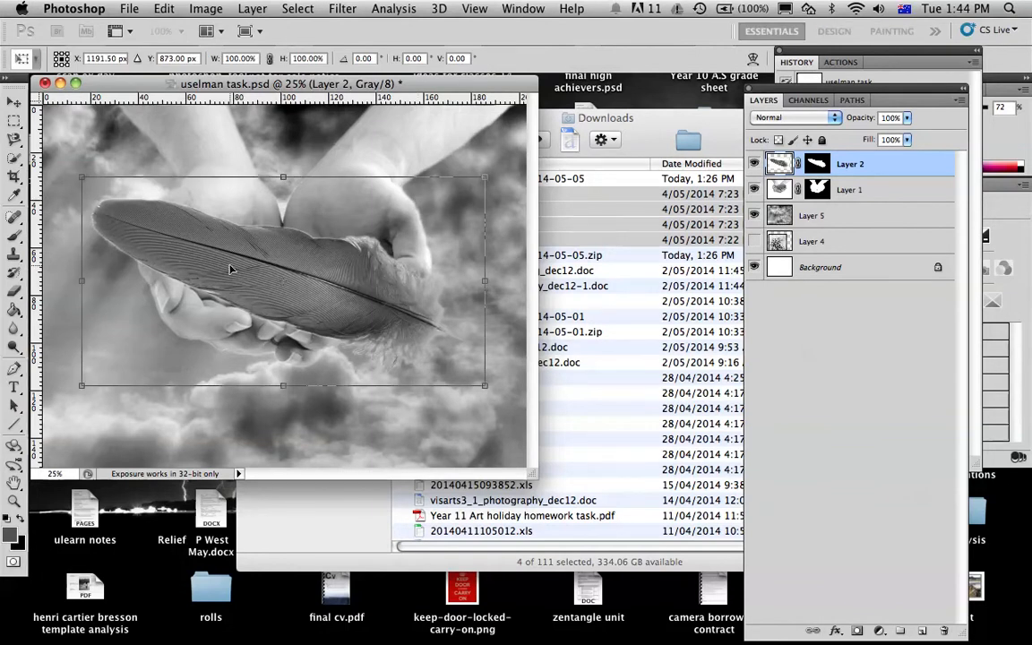
{"action": "left_click", "coordinate": [163, 8]}
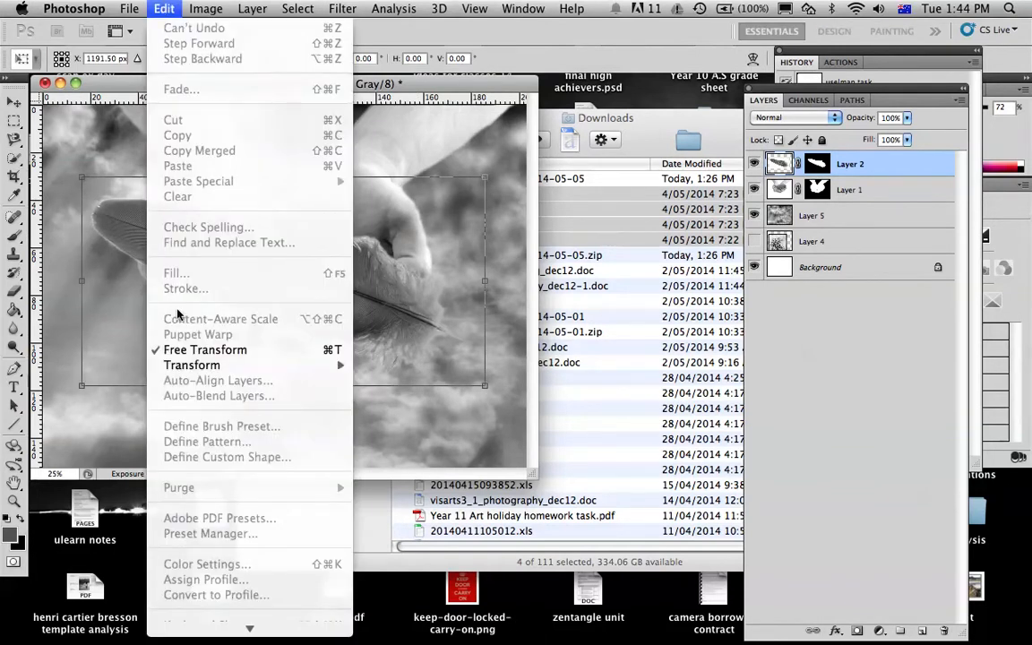
{"action": "mouse_move", "coordinate": [175, 369]}
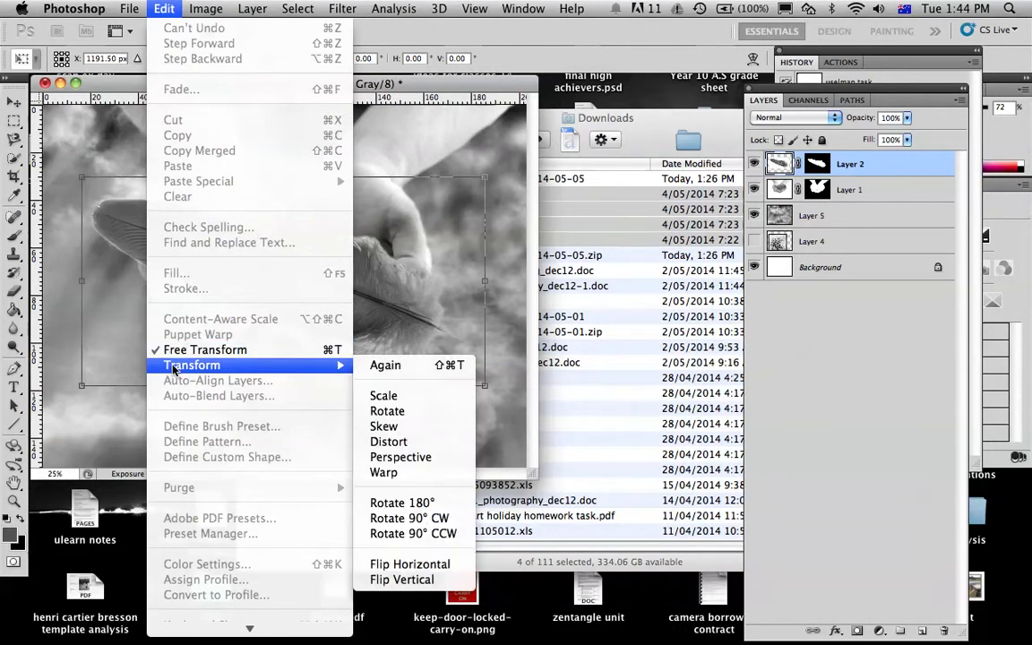
{"action": "left_click", "coordinate": [405, 472]}
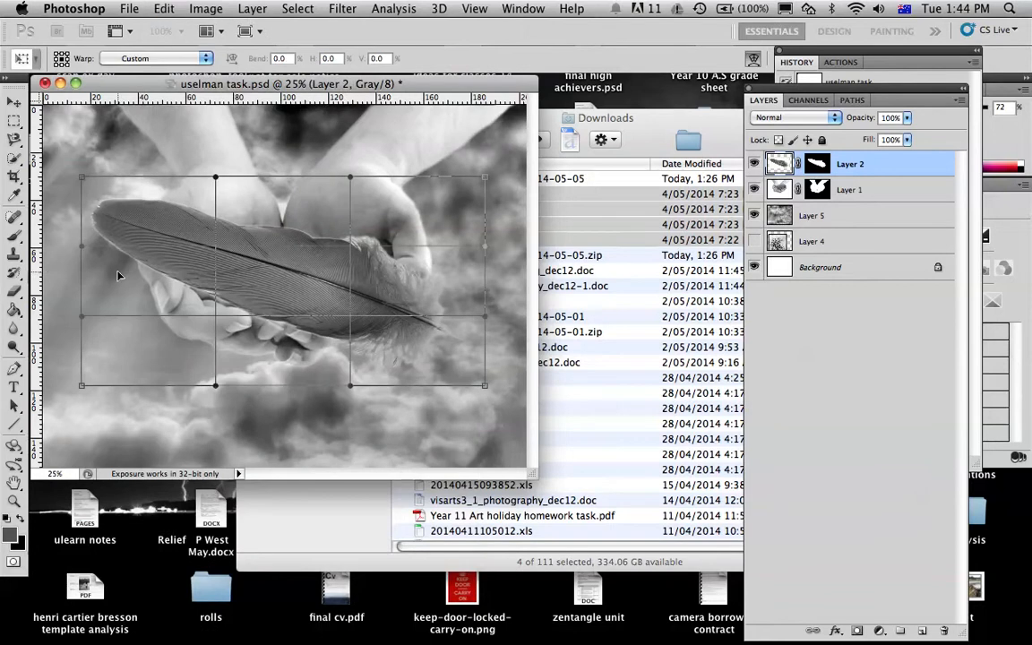
{"action": "left_click_drag", "start_coordinate": [82, 177], "coordinate": [160, 143]}
{"action": "left_click_drag", "start_coordinate": [215, 176], "coordinate": [159, 186]}
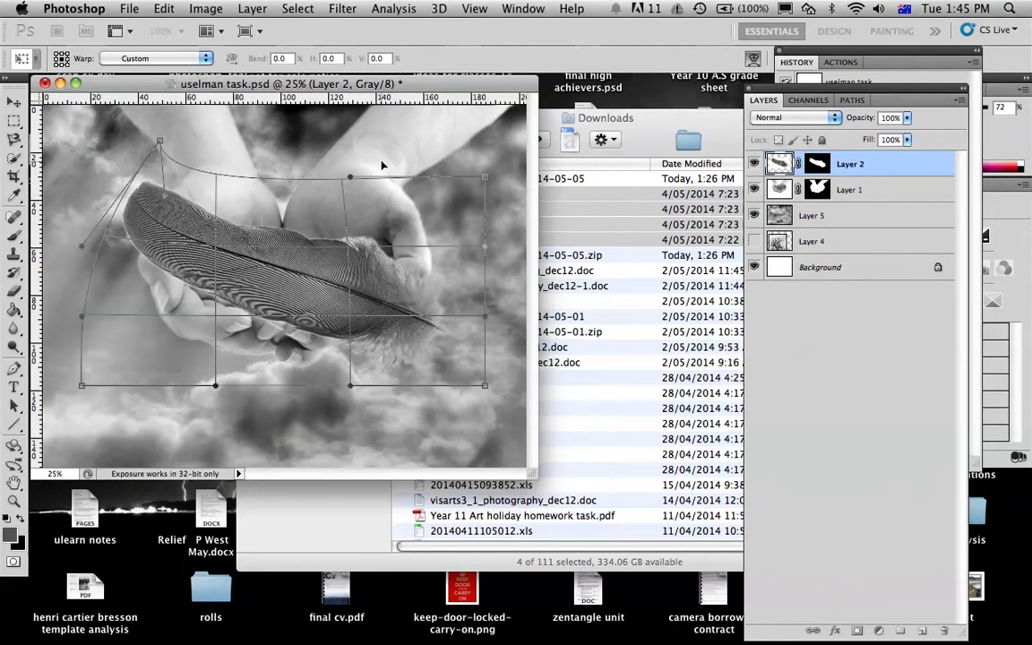
{"action": "left_click_drag", "start_coordinate": [351, 176], "coordinate": [452, 303]}
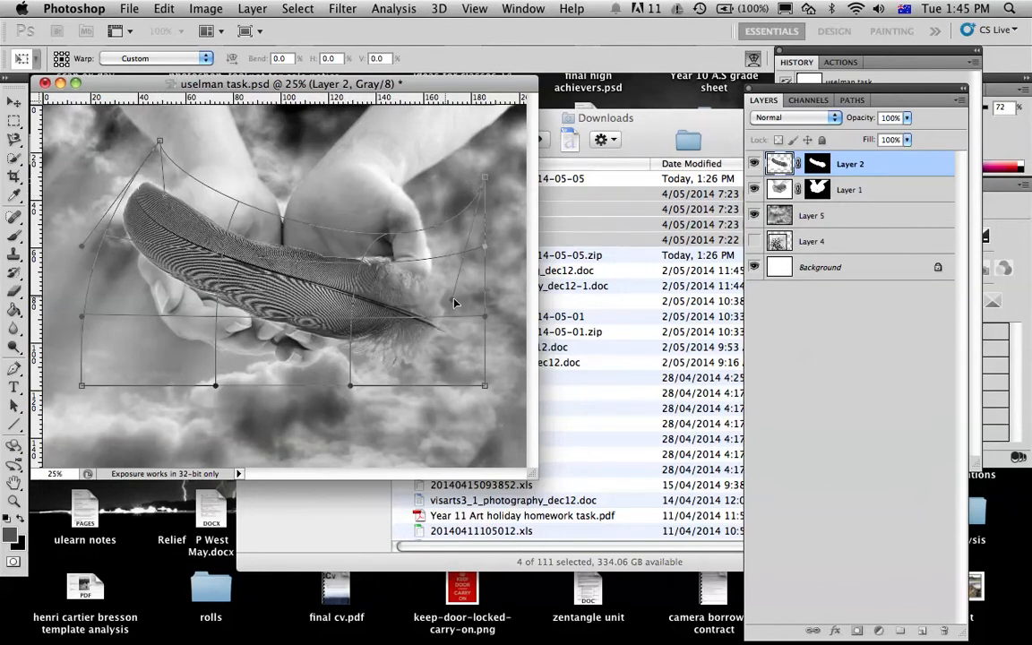
{"action": "left_click_drag", "start_coordinate": [485, 385], "coordinate": [499, 314]}
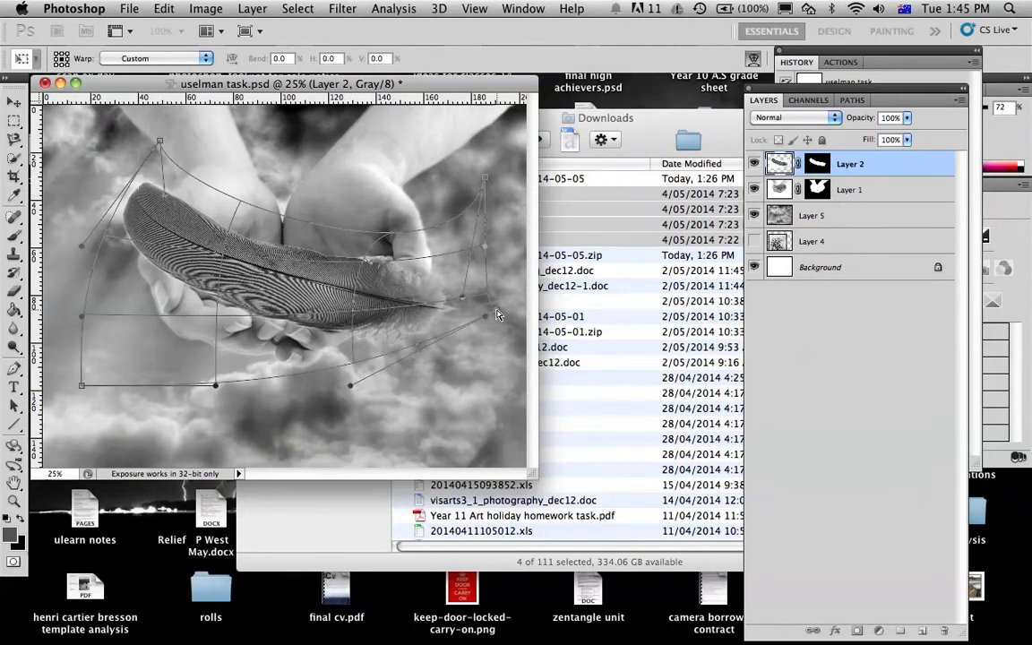
{"action": "left_click_drag", "start_coordinate": [82, 387], "coordinate": [121, 361]}
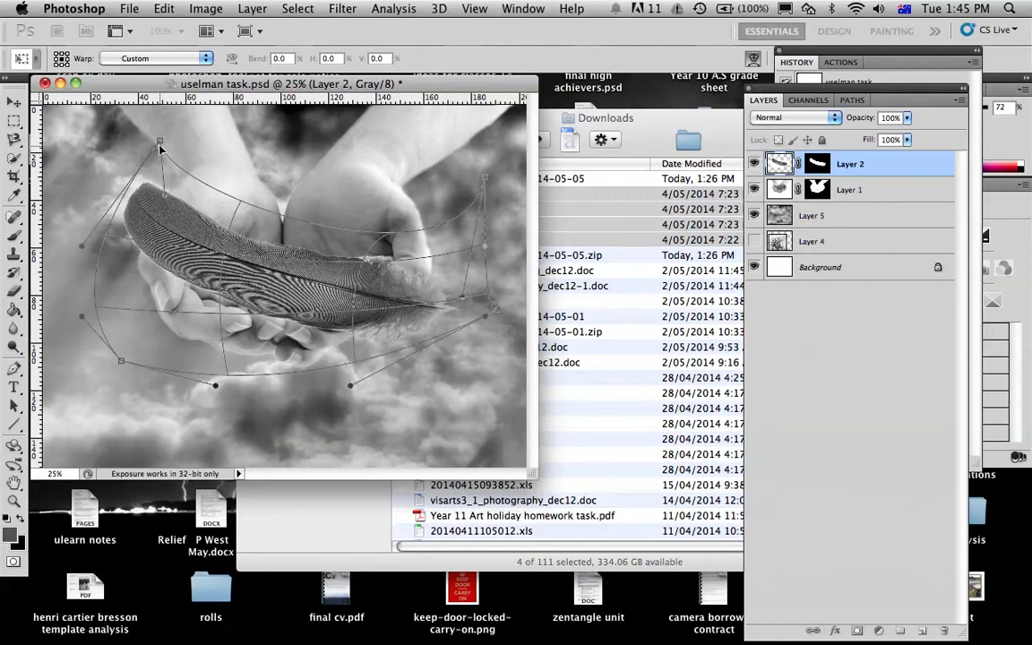
{"action": "key", "text": "Return"}
Scale the curved feather down with Free Transform and place it between the two palms
{"action": "key", "text": "super+t"}
{"action": "left_click_drag", "start_coordinate": [93, 141], "coordinate": [242, 226]}
{"action": "left_click_drag", "start_coordinate": [360, 291], "coordinate": [278, 232]}
{"action": "key", "text": "Return"}
{"action": "key", "text": "w"}
{"action": "left_click_drag", "start_coordinate": [184, 198], "coordinate": [286, 254]}
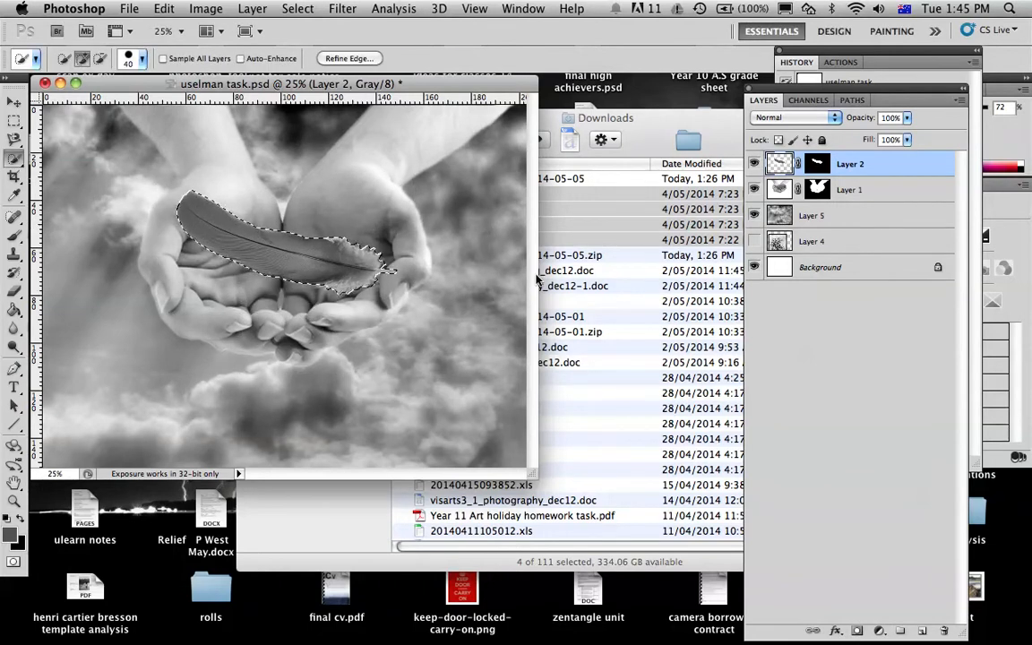
{"action": "key", "text": "super+d"}
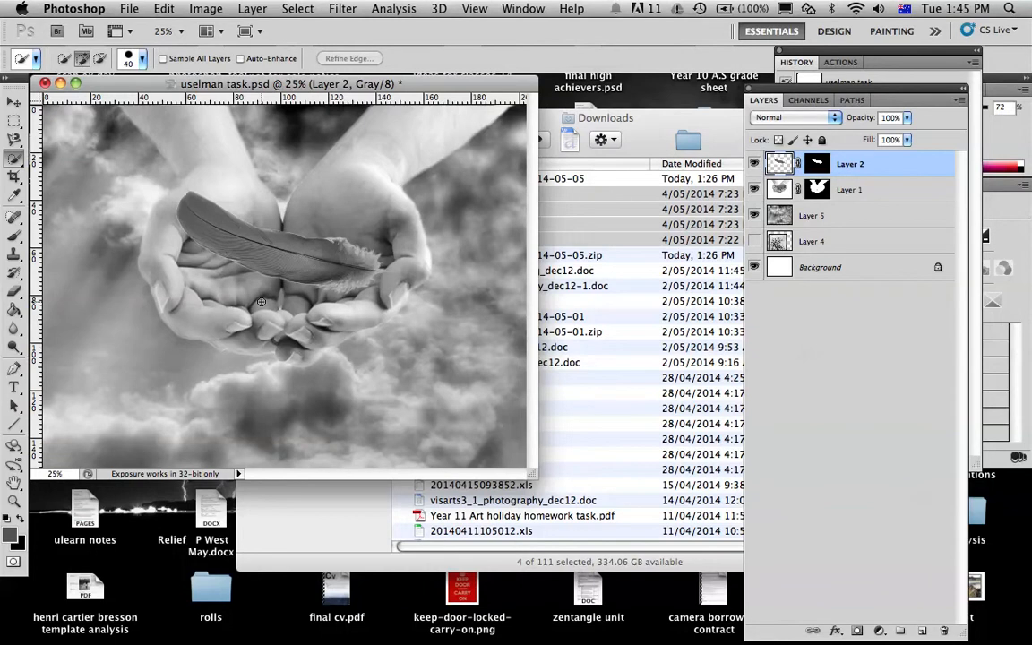
Nudge the feather on Layer 2 slightly down with the Move tool so it sits deeper in the hands
{"action": "left_click", "coordinate": [18, 103]}
{"action": "key", "text": "shift+Down"}
{"action": "key", "text": "shift+Down"}
{"action": "key", "text": "shift+Down"}
{"action": "key", "text": "shift+Down"}
{"action": "key", "text": "shift+Down"}
{"action": "key", "text": "shift+Down"}
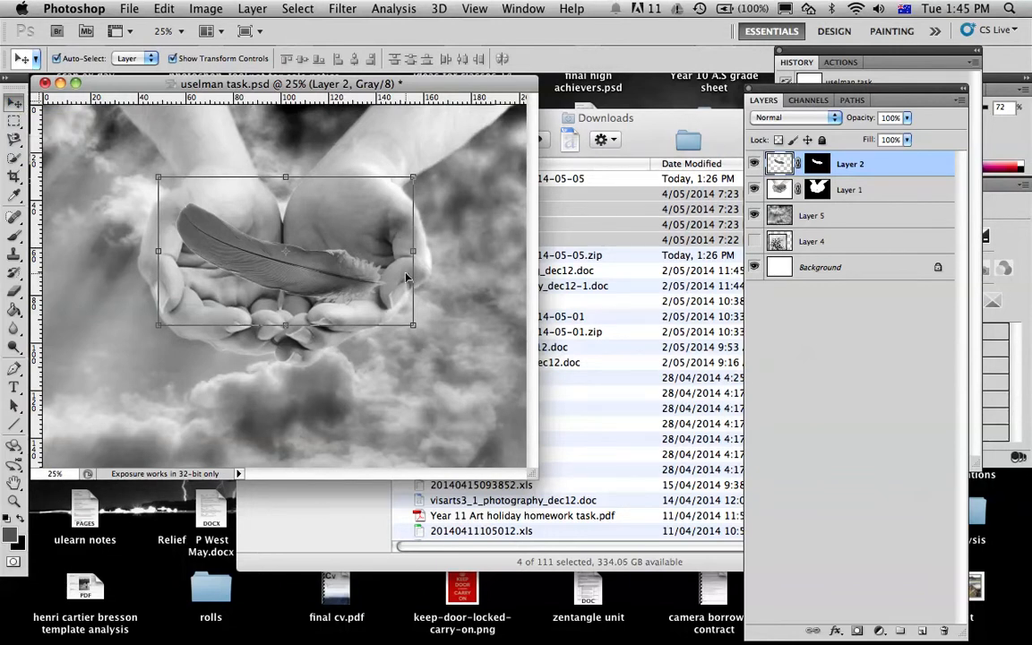
Activate the hands image on Layer 1 and switch to the Burn tool
{"action": "left_click", "coordinate": [781, 190]}
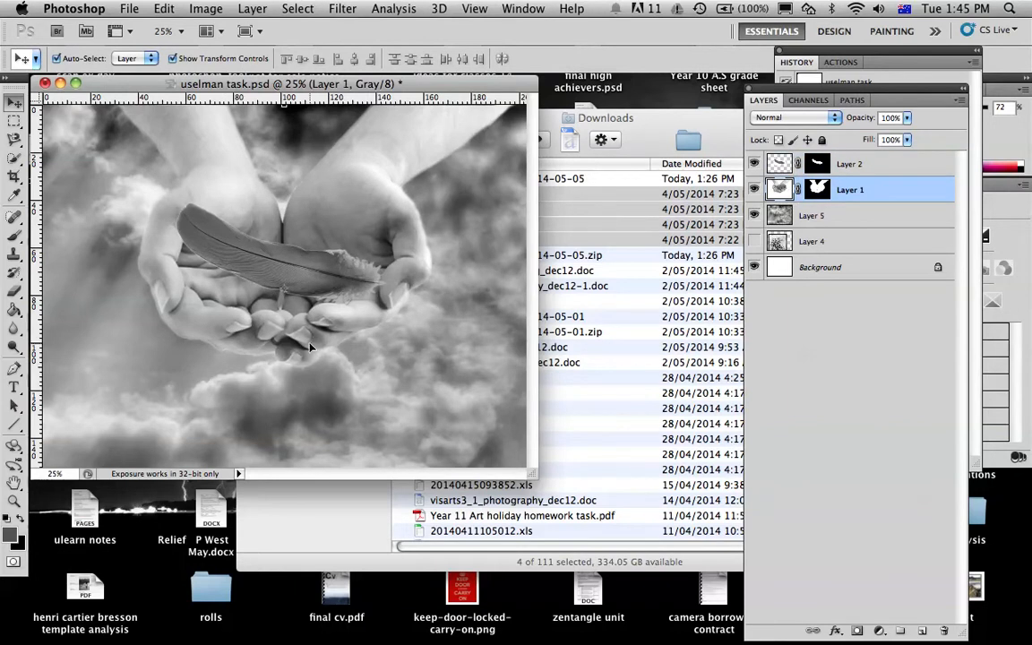
{"action": "left_click", "coordinate": [16, 347]}
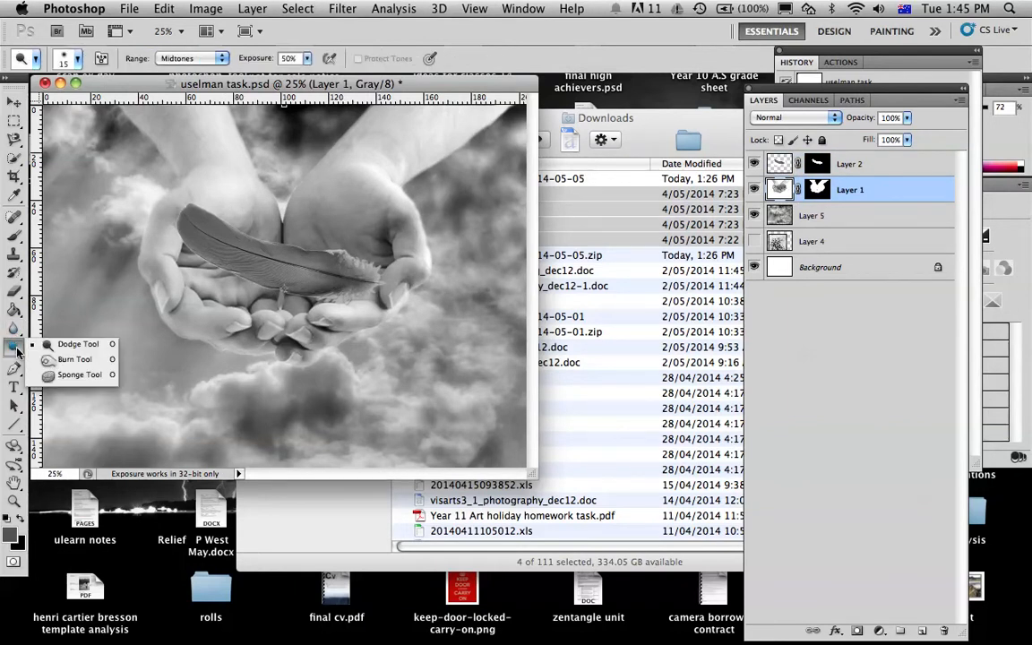
{"action": "left_click", "coordinate": [62, 359]}
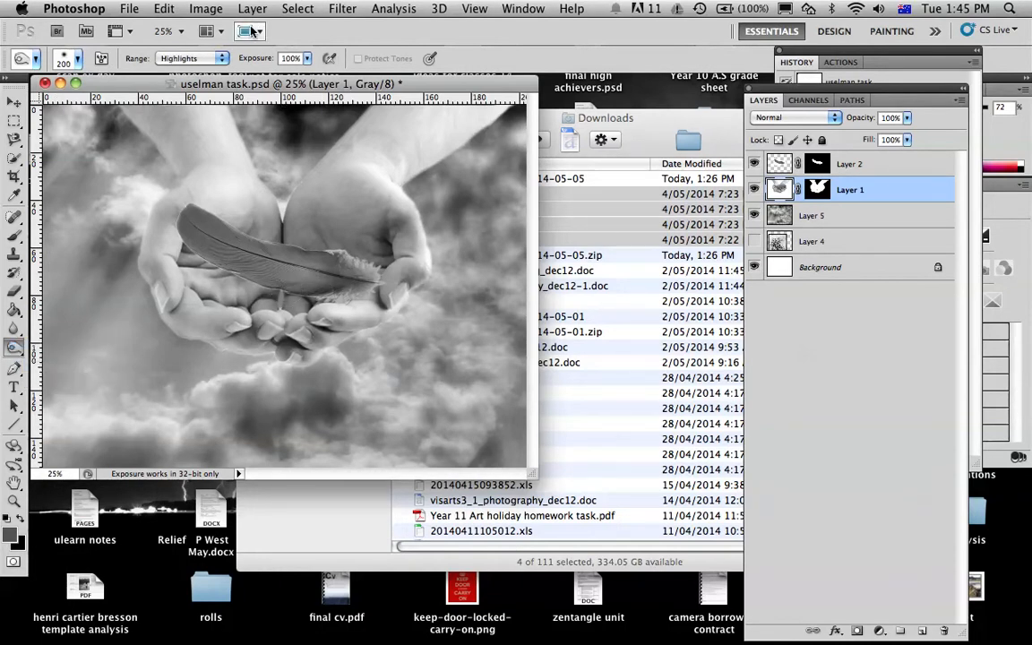
Try to burn a shadow on the palm beneath the feather at 100% exposure, and revert to the history state before the stroke
{"action": "left_click", "coordinate": [306, 59]}
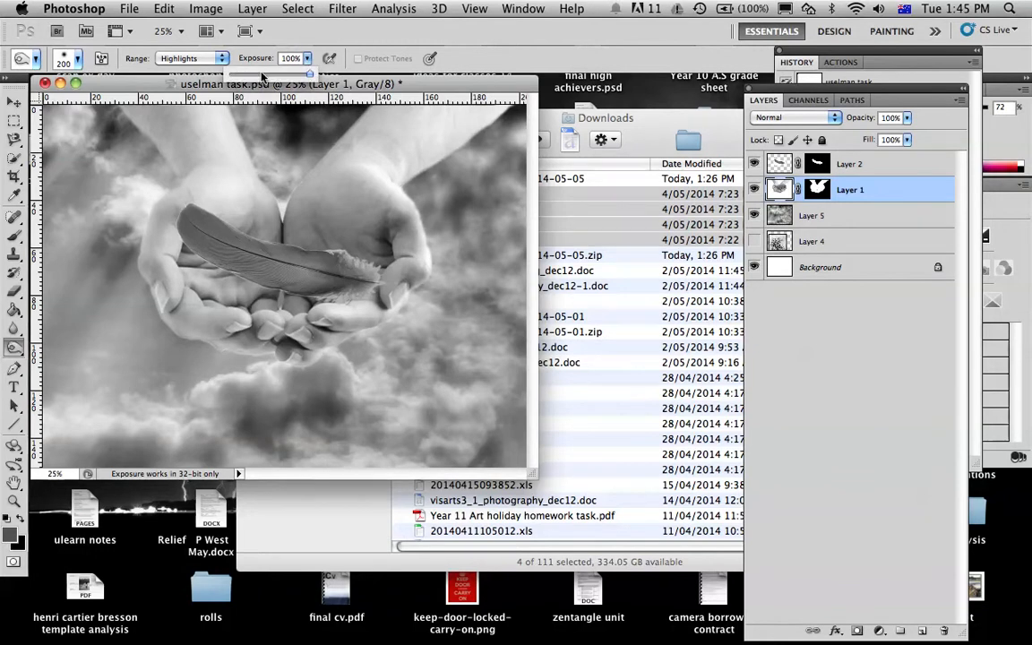
{"action": "left_click_drag", "start_coordinate": [255, 81], "coordinate": [363, 75]}
{"action": "left_click", "coordinate": [305, 59]}
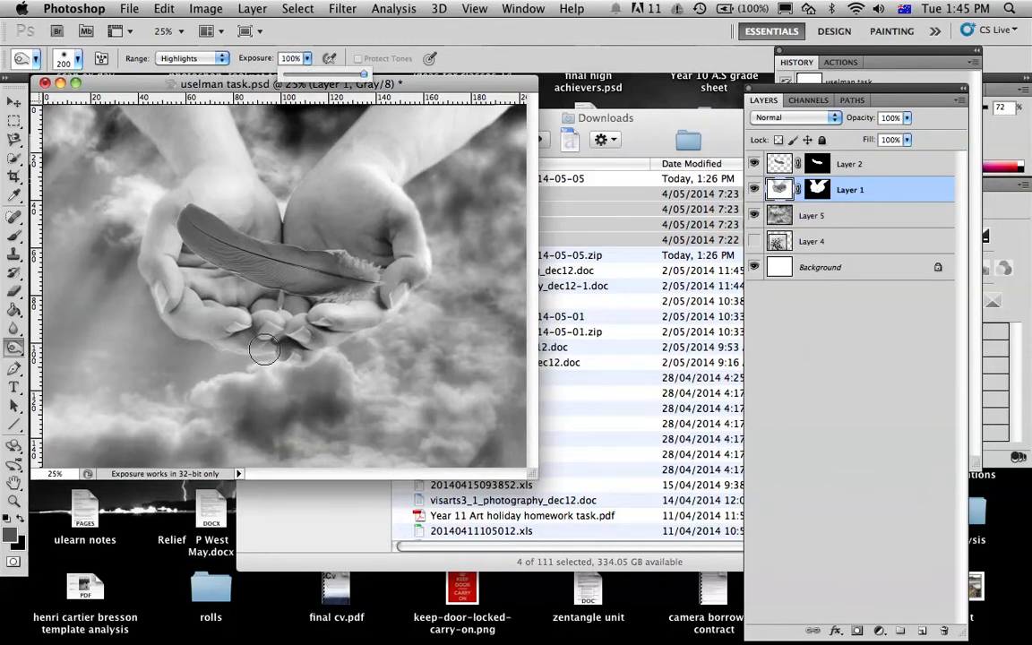
{"action": "mouse_move", "coordinate": [231, 288]}
{"action": "left_mouse_down"}
{"action": "mouse_move", "coordinate": [208, 256]}
{"action": "mouse_move", "coordinate": [229, 269]}
{"action": "mouse_move", "coordinate": [174, 252]}
{"action": "mouse_move", "coordinate": [211, 321]}
{"action": "left_mouse_up"}
{"action": "key", "text": "super+z"}
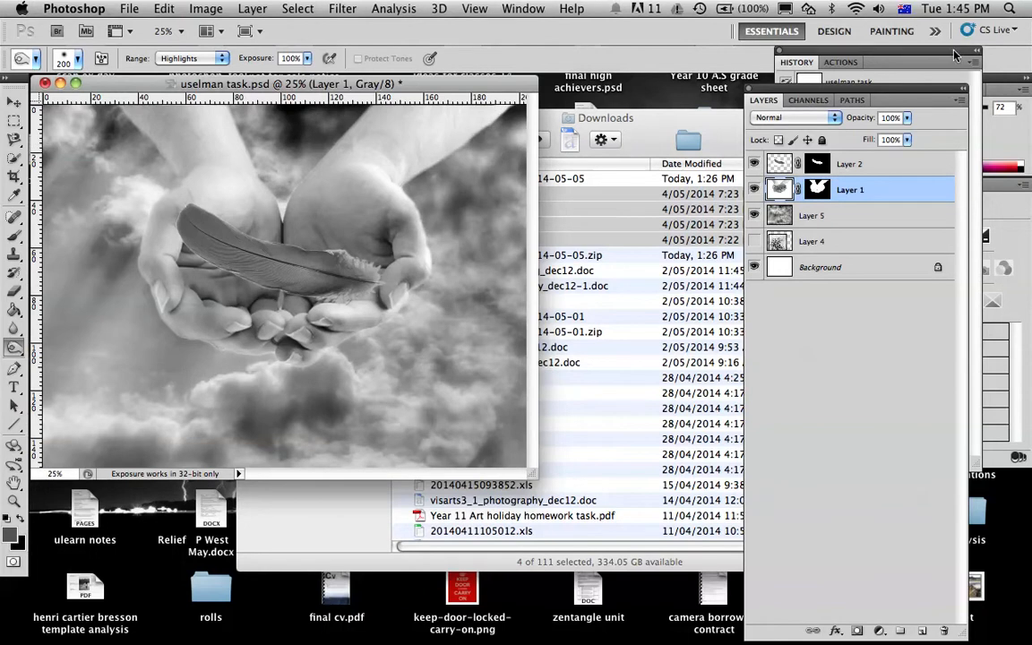
{"action": "left_click", "coordinate": [796, 62]}
{"action": "left_click", "coordinate": [842, 395]}
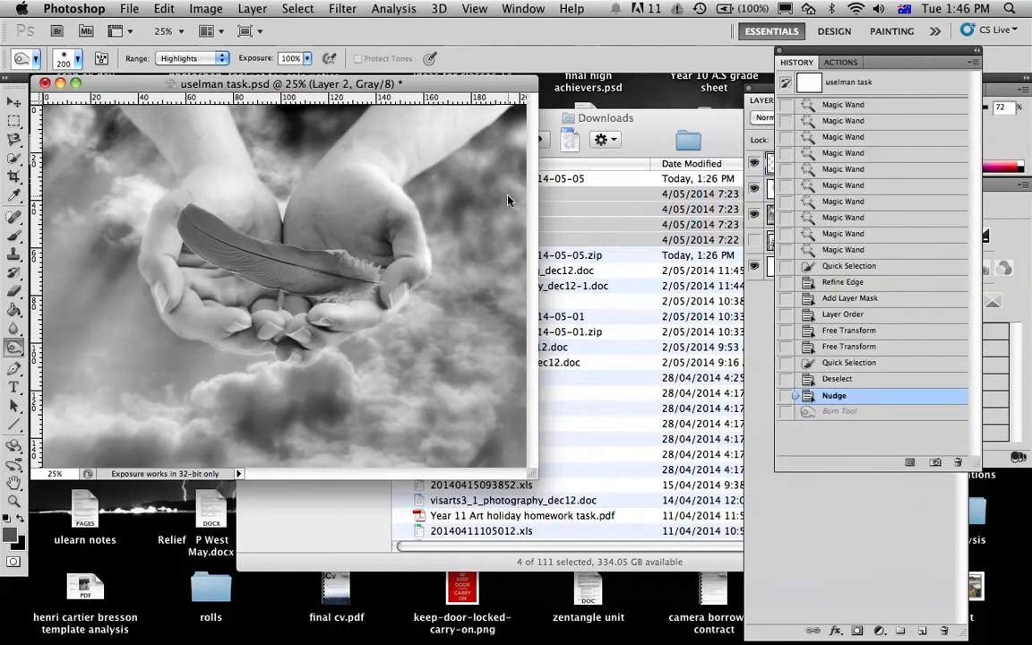
Set the Burn tool's exposure to 32% and darken the palms beneath the feather on Layer 1
{"action": "left_click", "coordinate": [755, 340]}
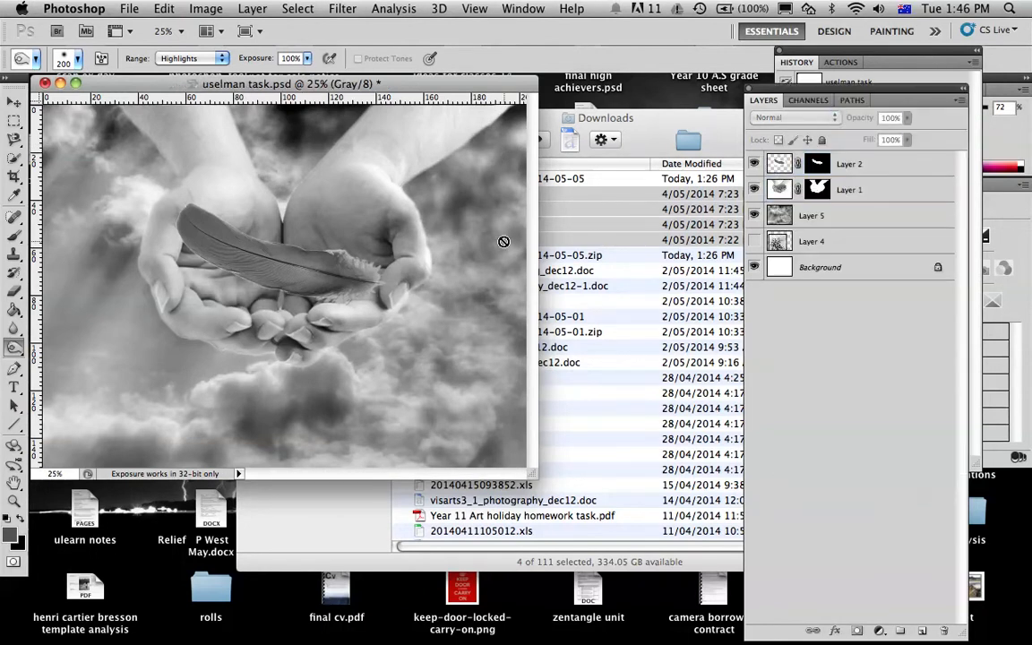
{"action": "left_click", "coordinate": [305, 60]}
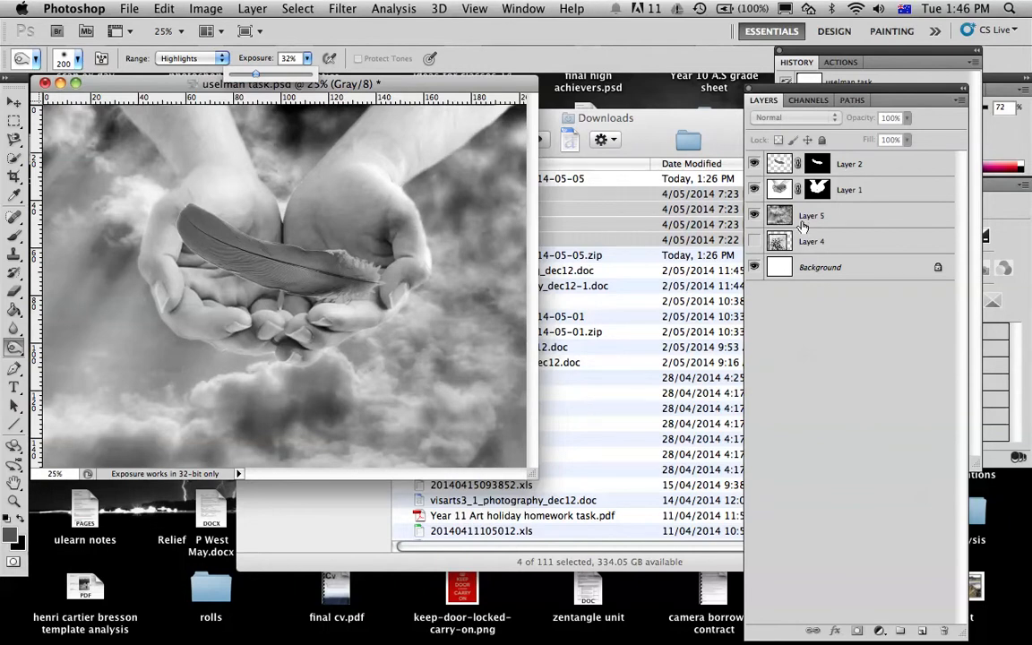
{"action": "left_click", "coordinate": [774, 194]}
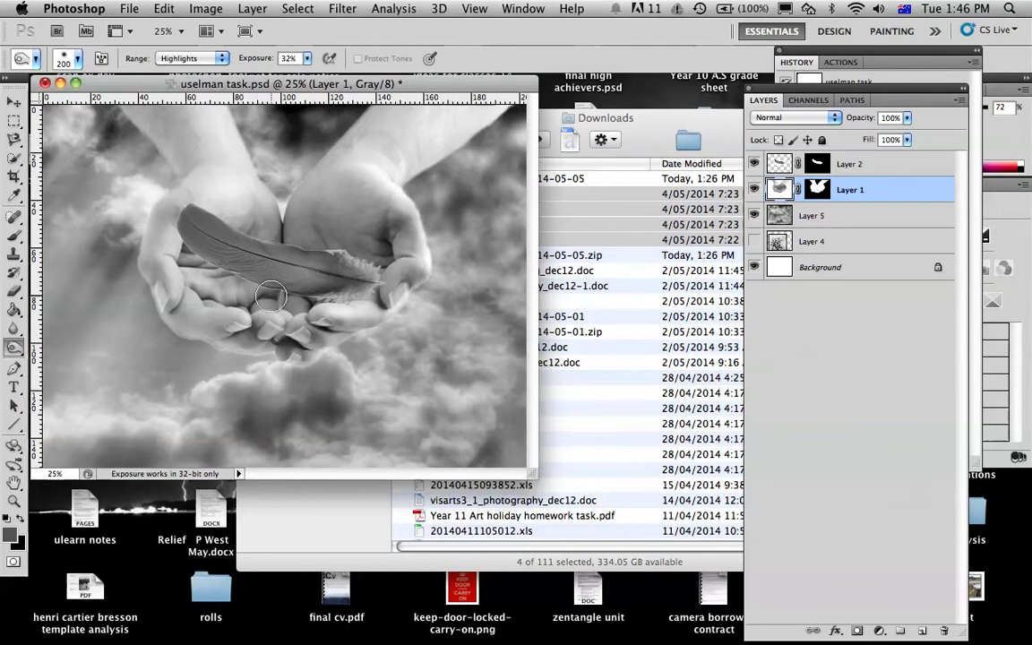
{"action": "mouse_move", "coordinate": [304, 296]}
{"action": "left_mouse_down"}
{"action": "mouse_move", "coordinate": [221, 277]}
{"action": "mouse_move", "coordinate": [266, 300]}
{"action": "mouse_move", "coordinate": [218, 284]}
{"action": "mouse_move", "coordinate": [184, 253]}
{"action": "mouse_move", "coordinate": [249, 301]}
{"action": "mouse_move", "coordinate": [317, 295]}
{"action": "mouse_move", "coordinate": [244, 287]}
{"action": "mouse_move", "coordinate": [199, 263]}
{"action": "mouse_move", "coordinate": [225, 289]}
{"action": "mouse_move", "coordinate": [296, 299]}
{"action": "mouse_move", "coordinate": [197, 260]}
{"action": "mouse_move", "coordinate": [262, 301]}
{"action": "left_mouse_up"}
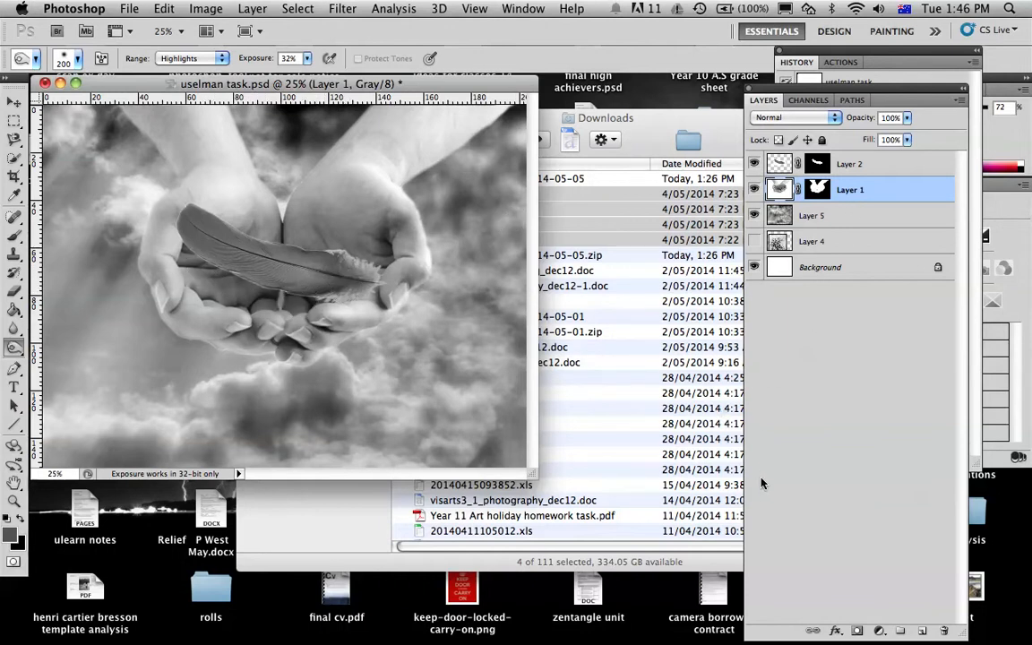
Show the tree on Layer 4, move the layer to the top of the stack, and shift the tree image up in the document
{"action": "left_click", "coordinate": [812, 244]}
{"action": "left_click", "coordinate": [754, 242]}
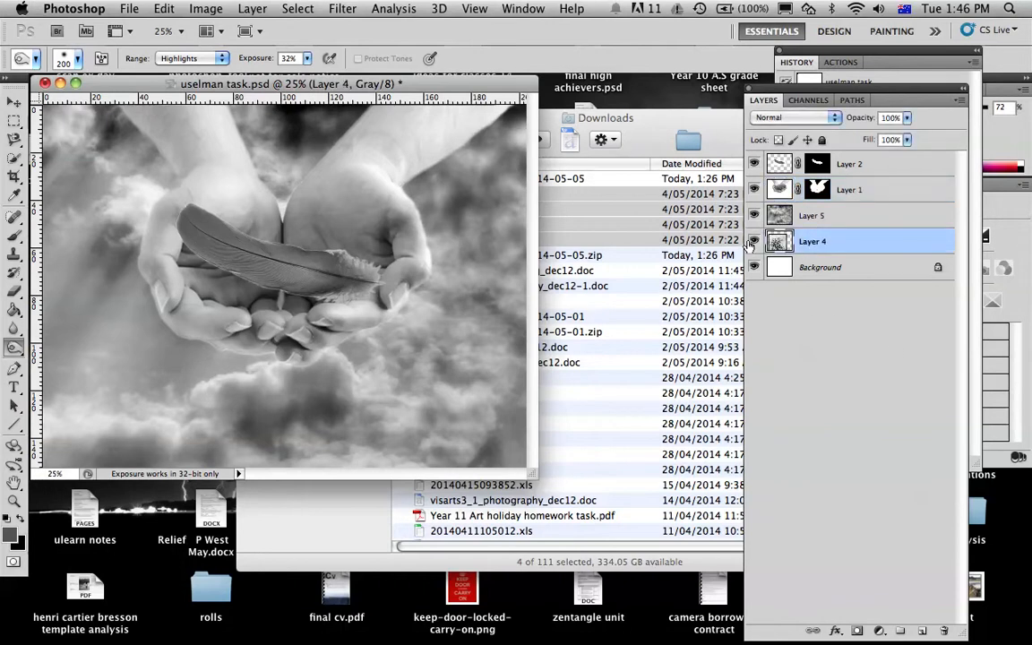
{"action": "left_click_drag", "start_coordinate": [827, 242], "coordinate": [834, 158]}
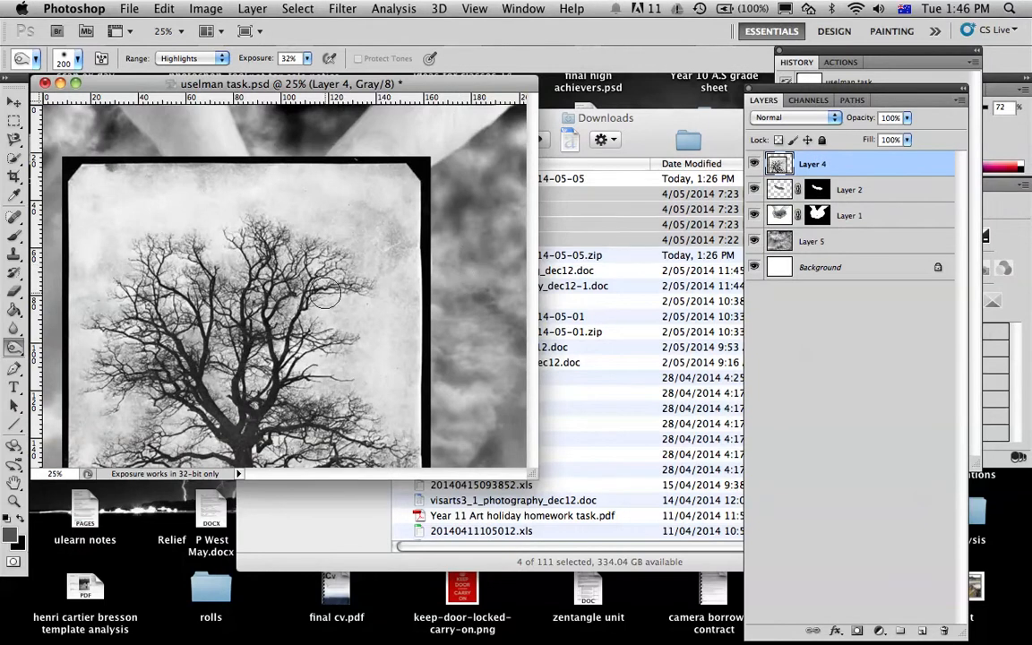
{"action": "left_click", "coordinate": [13, 101]}
{"action": "mouse_move", "coordinate": [155, 292]}
{"action": "left_mouse_down"}
{"action": "mouse_move", "coordinate": [172, 238]}
{"action": "mouse_move", "coordinate": [176, 256]}
{"action": "left_mouse_up"}
Select the dark tree on Layer 4 with the Magic Wand at tolerance 32
{"action": "left_click", "coordinate": [17, 157]}
{"action": "left_click", "coordinate": [82, 170]}
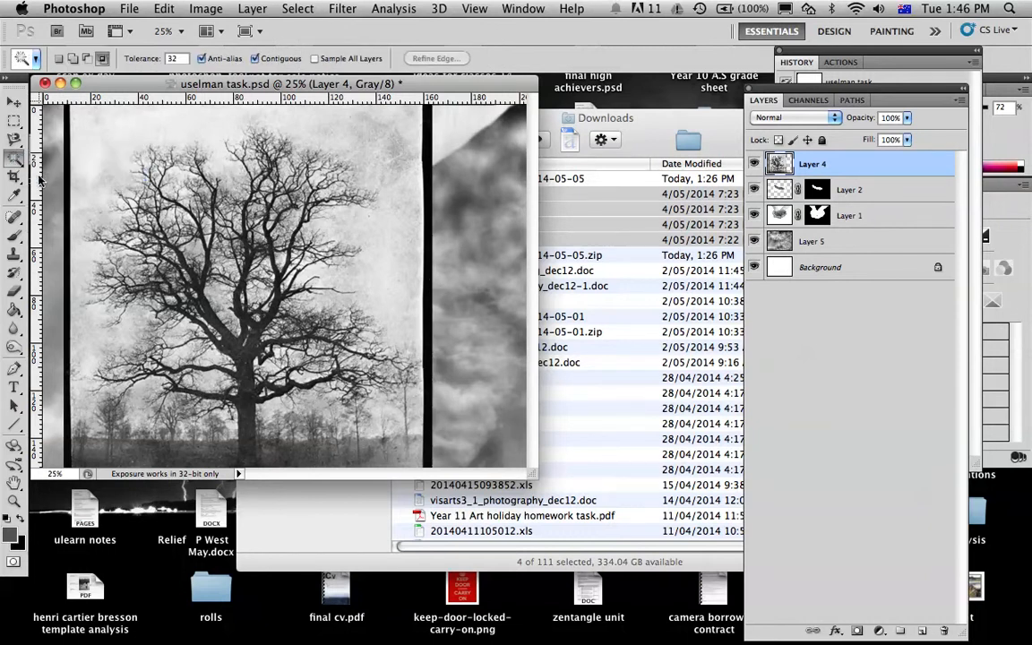
{"action": "left_click", "coordinate": [222, 331]}
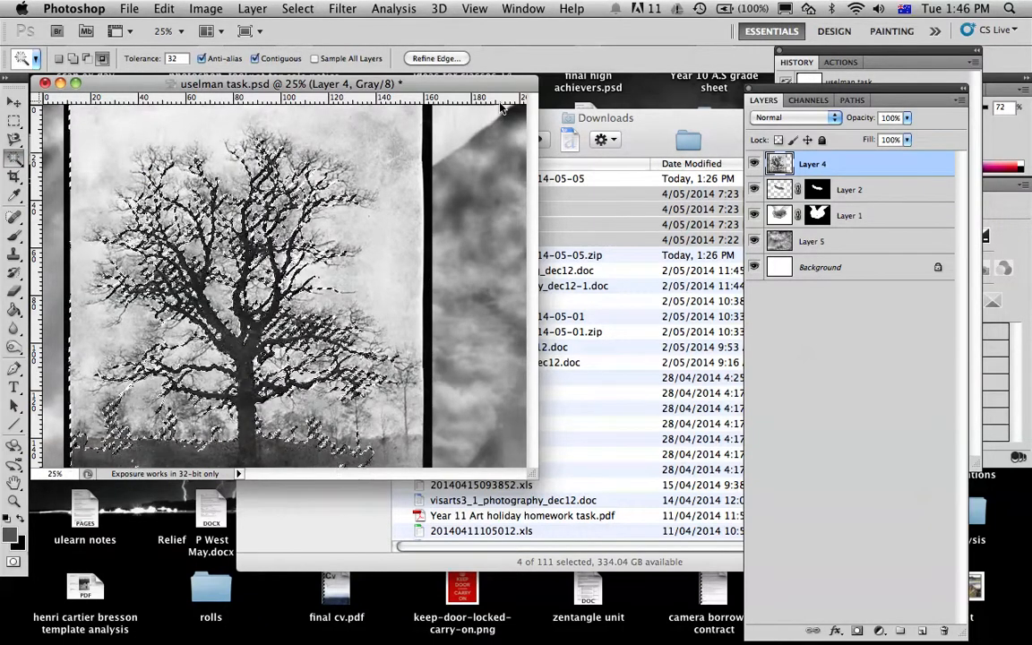
Smooth the tree selection with Refine Edge and apply it to Layer 4 as a layer mask
{"action": "left_click", "coordinate": [431, 59]}
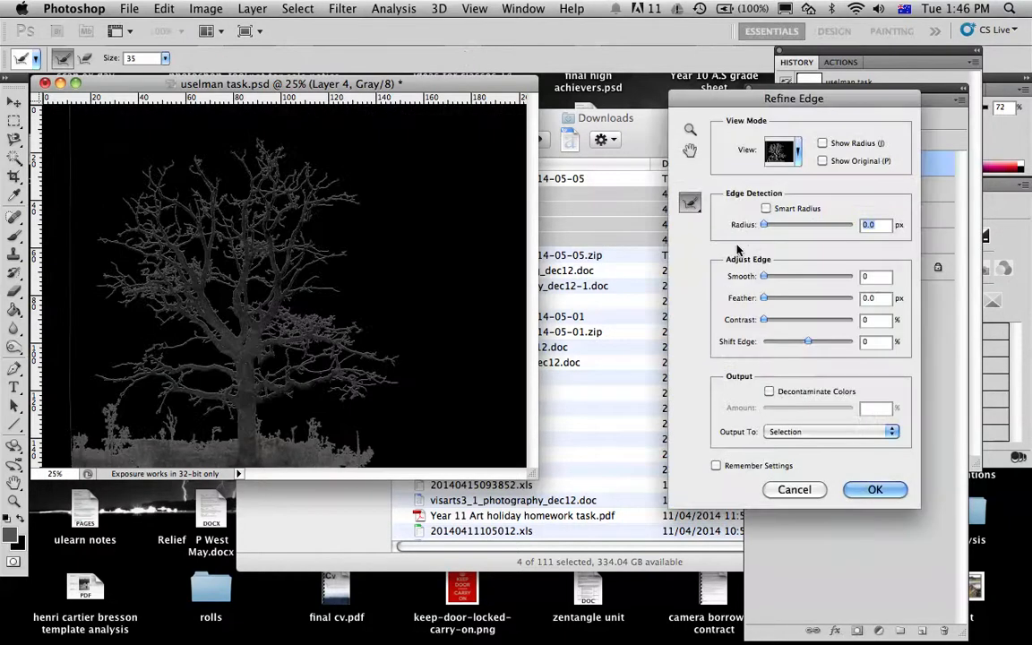
{"action": "left_click_drag", "start_coordinate": [763, 276], "coordinate": [784, 276]}
{"action": "left_click", "coordinate": [872, 489]}
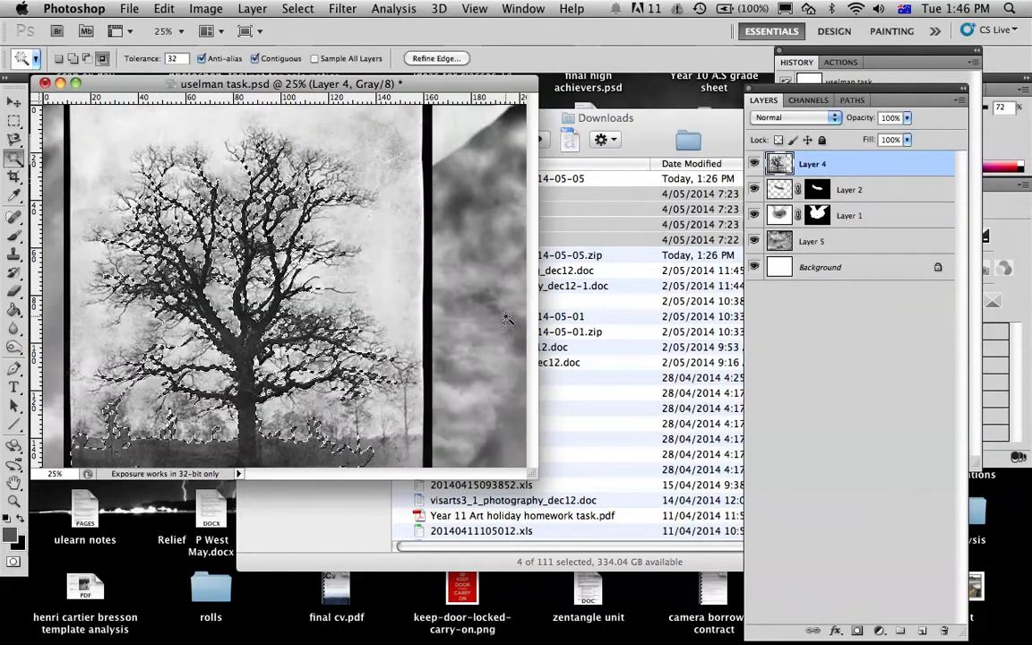
{"action": "left_click", "coordinate": [858, 631]}
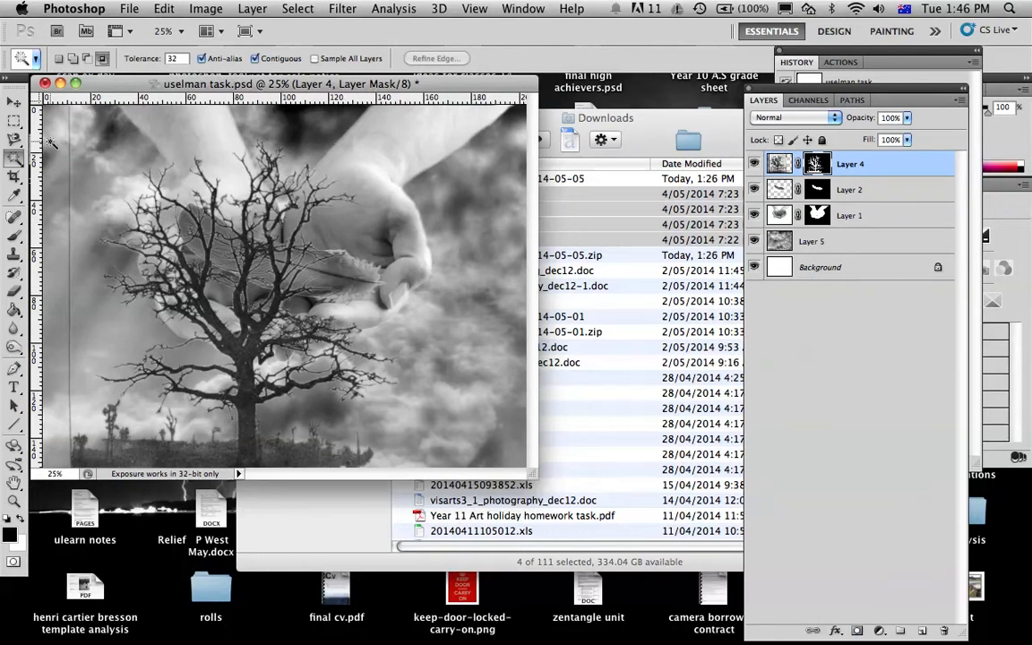
Scale the masked tree to about 48% and place it in the lower-right corner of the image, below the hands
{"action": "left_click", "coordinate": [13, 99]}
{"action": "left_click_drag", "start_coordinate": [183, 277], "coordinate": [266, 278]}
{"action": "left_click_drag", "start_coordinate": [533, 472], "coordinate": [741, 641]}
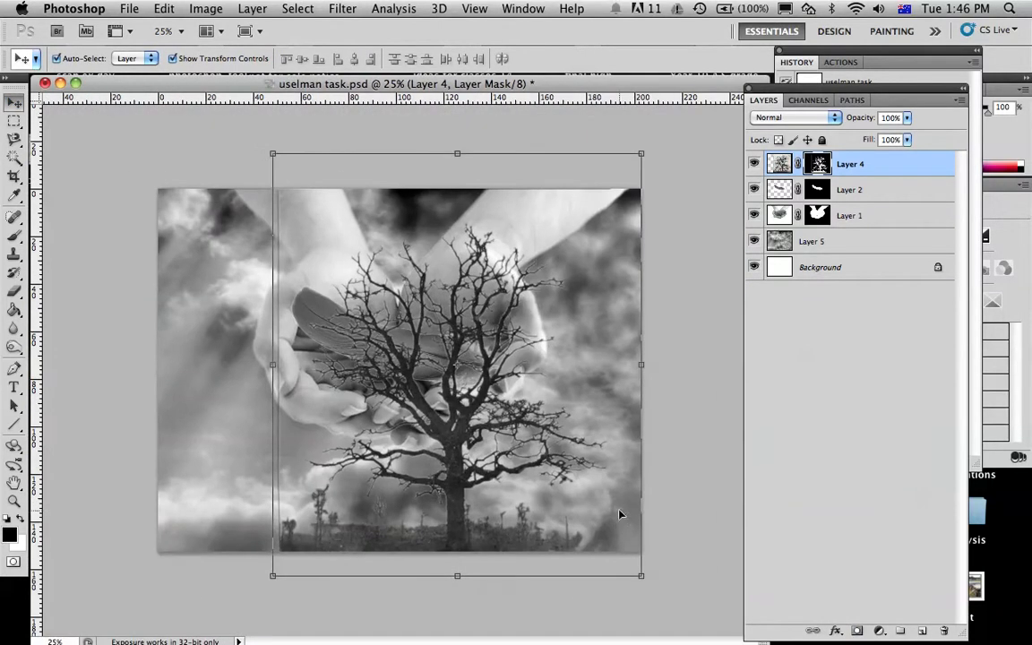
{"action": "left_click_drag", "start_coordinate": [272, 154], "coordinate": [464, 373]}
{"action": "left_click_drag", "start_coordinate": [534, 464], "coordinate": [525, 460]}
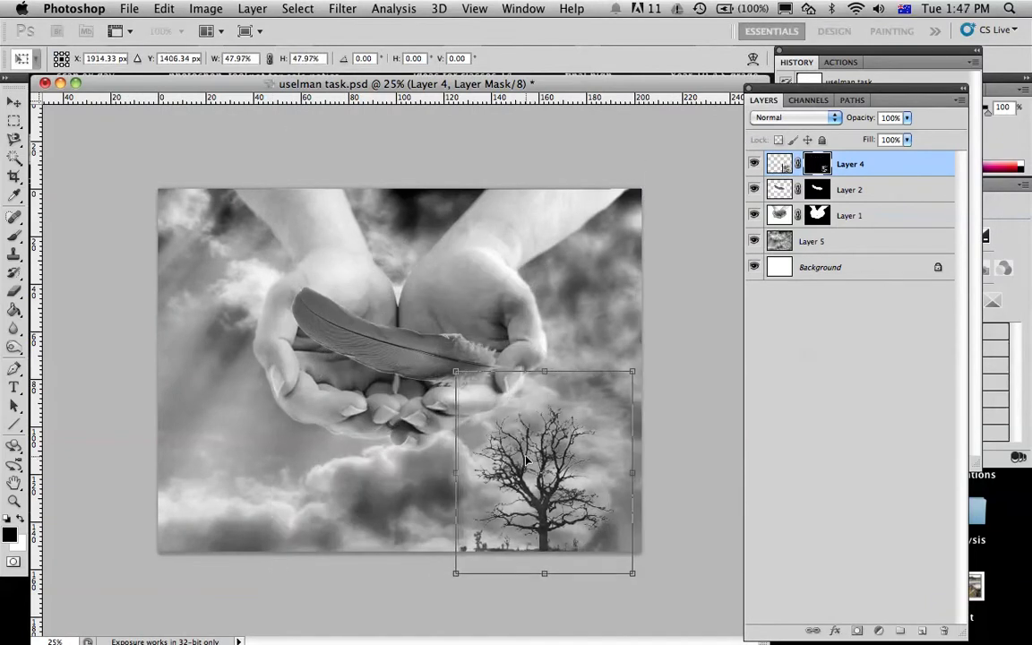
{"action": "key", "text": "Return"}
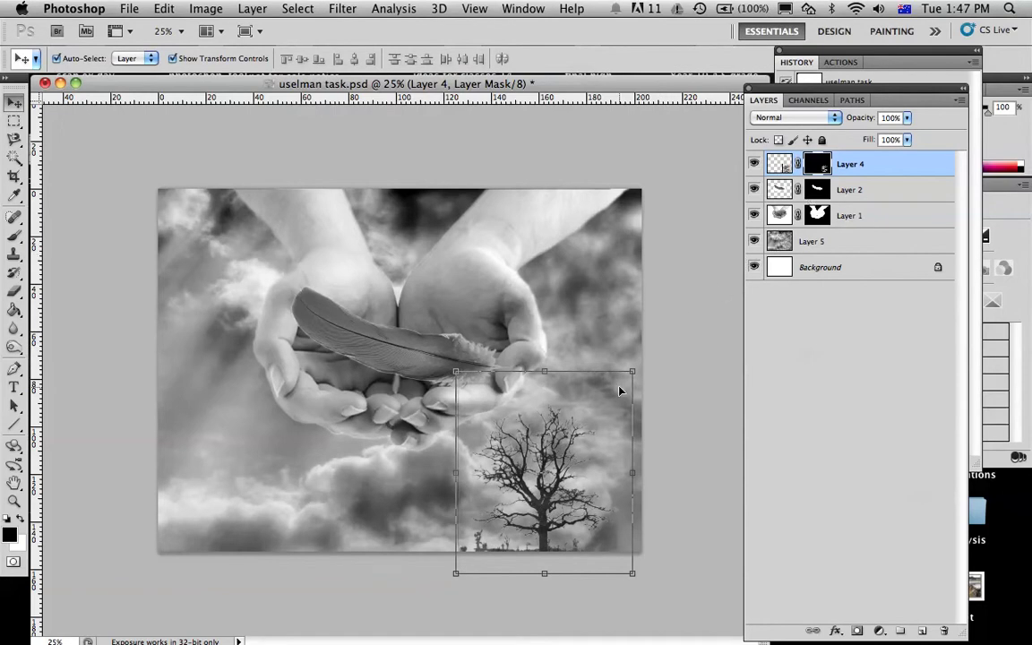
Paint black with a 50 px brush on Layer 4's mask to hide the stray vertical line beside the tree
{"action": "scroll", "coordinate": [619, 390], "scroll_direction": "up", "scroll_amount": 6}
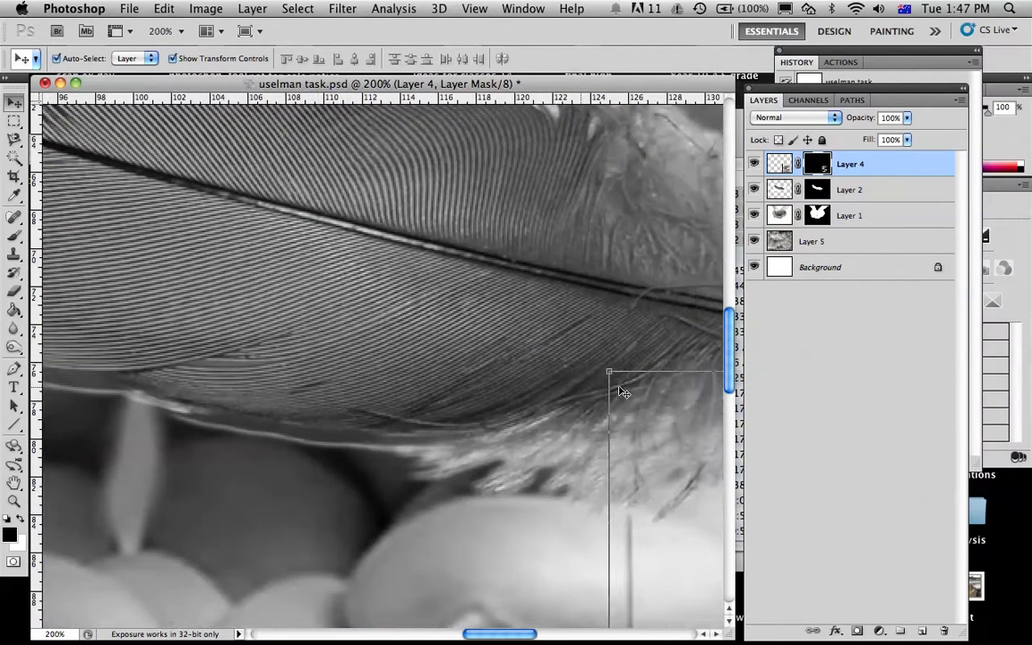
{"action": "scroll", "coordinate": [620, 390], "scroll_direction": "right", "scroll_amount": 15}
{"action": "scroll", "coordinate": [619, 391], "scroll_direction": "down", "scroll_amount": 5}
{"action": "scroll", "coordinate": [619, 390], "scroll_direction": "left", "scroll_amount": 5}
{"action": "scroll", "coordinate": [619, 391], "scroll_direction": "up", "scroll_amount": 1}
{"action": "key", "text": "super+2"}
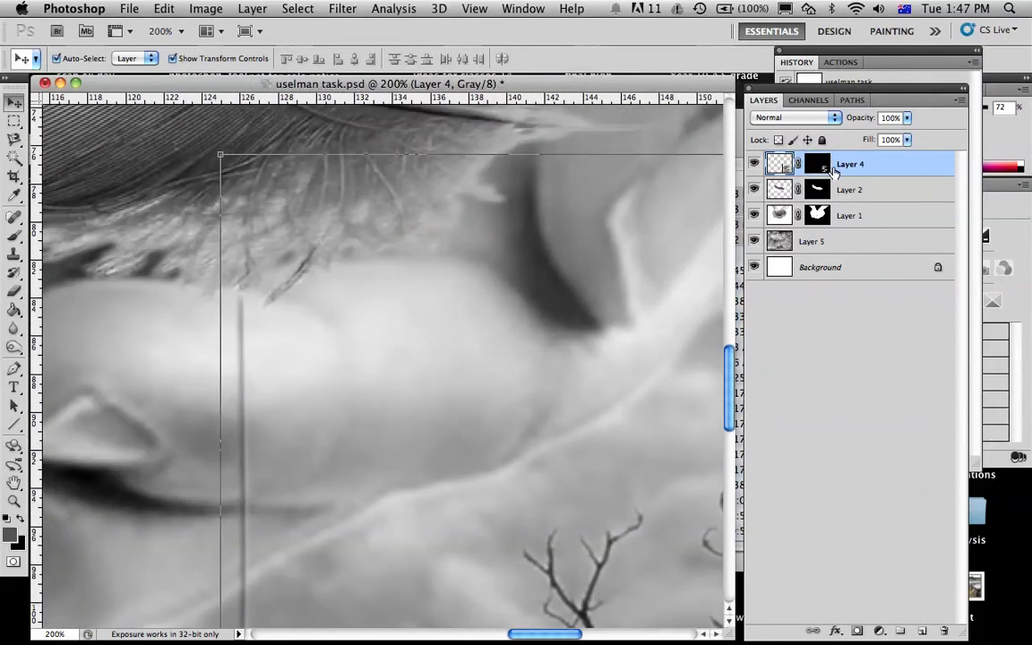
{"action": "left_click", "coordinate": [819, 165]}
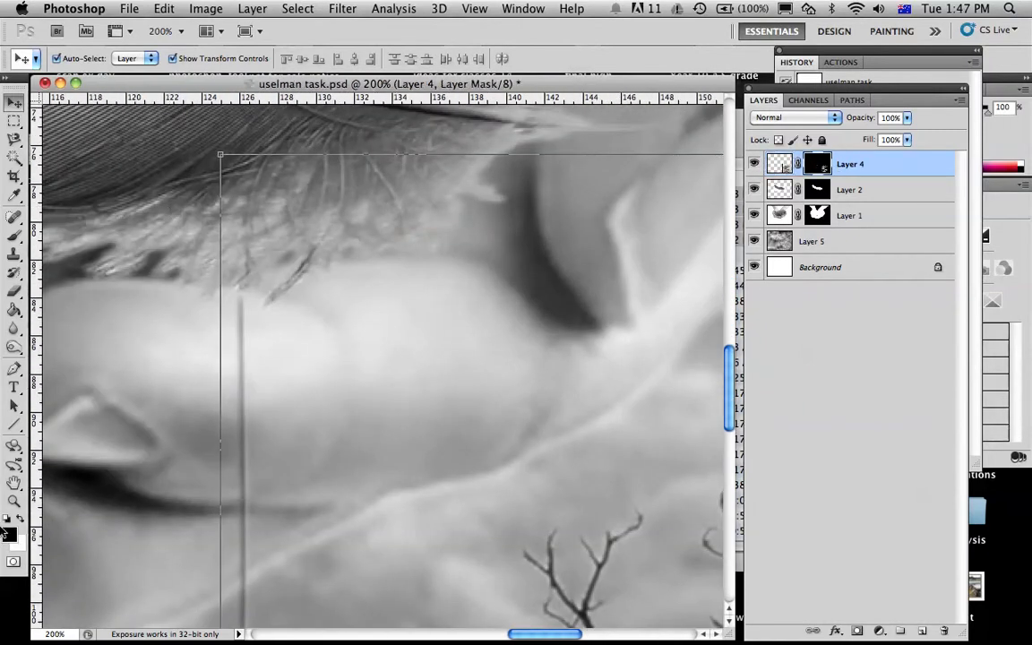
{"action": "left_click", "coordinate": [14, 235]}
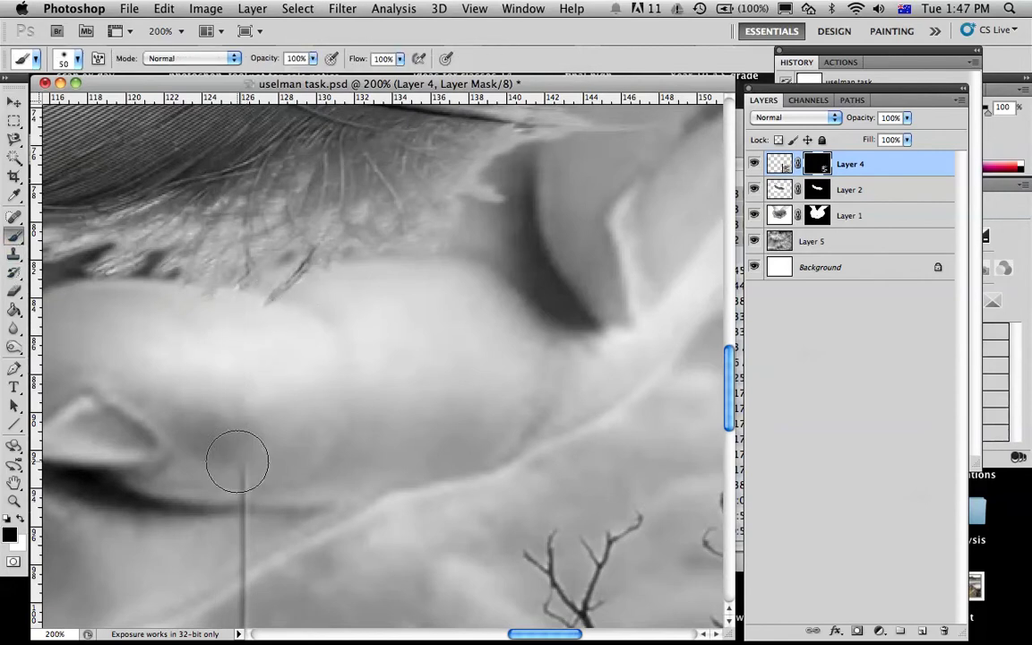
{"action": "scroll", "coordinate": [258, 431], "scroll_direction": "down", "scroll_amount": 8}
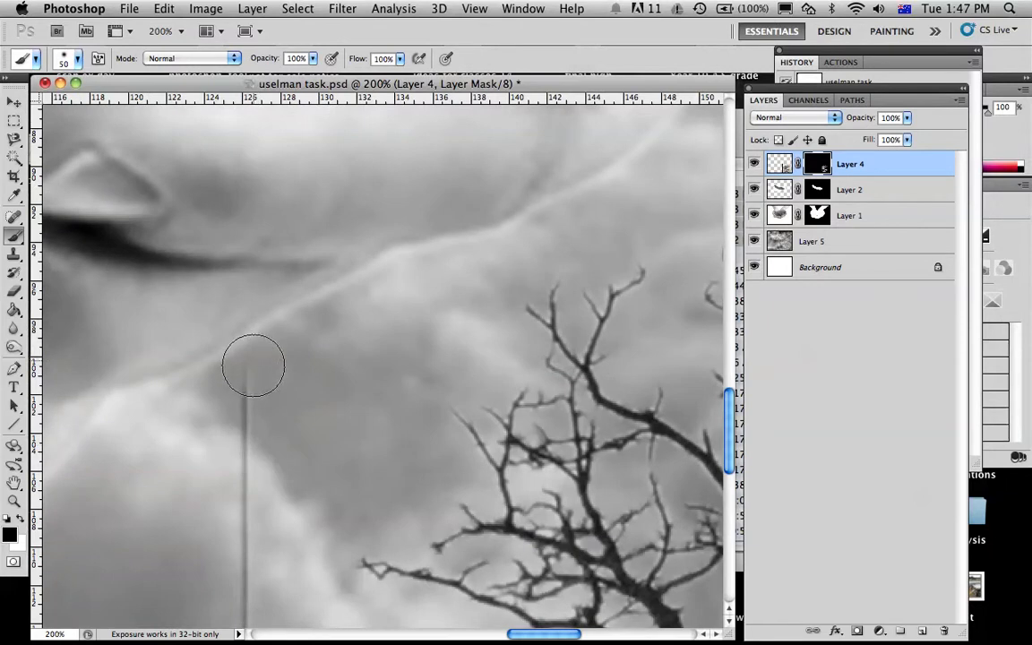
{"action": "scroll", "coordinate": [254, 610], "scroll_direction": "down", "scroll_amount": 10}
{"action": "left_click_drag", "start_coordinate": [258, 362], "coordinate": [285, 607]}
{"action": "scroll", "coordinate": [287, 415], "scroll_direction": "down", "scroll_amount": 8}
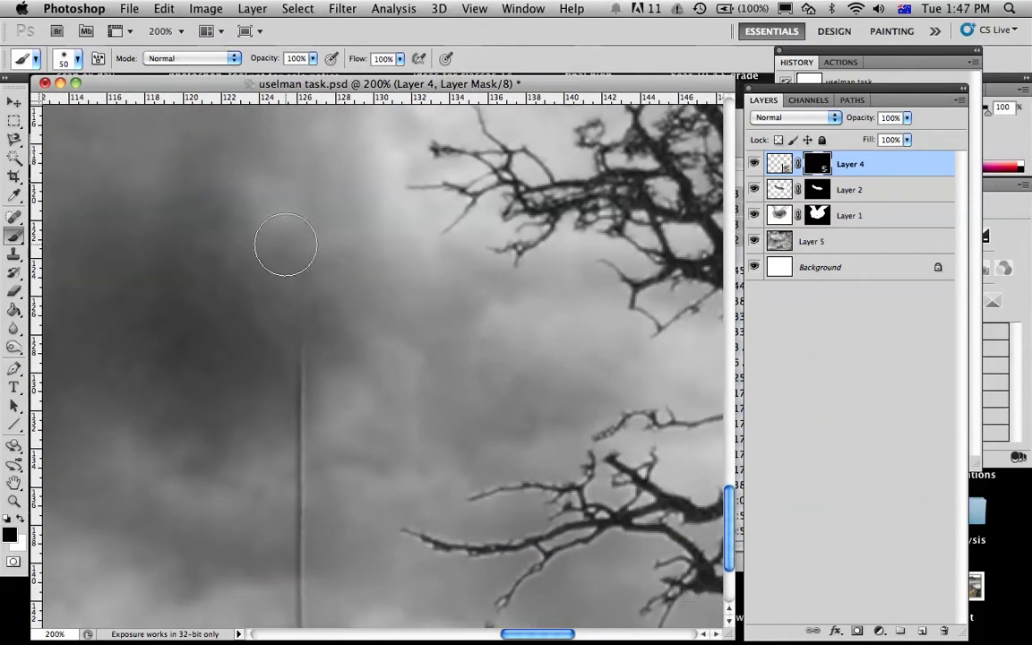
{"action": "left_click_drag", "start_coordinate": [287, 259], "coordinate": [294, 548]}
{"action": "scroll", "coordinate": [314, 327], "scroll_direction": "down", "scroll_amount": 8}
{"action": "mouse_move", "coordinate": [296, 400]}
{"action": "left_mouse_down"}
{"action": "mouse_move", "coordinate": [293, 560]}
{"action": "mouse_move", "coordinate": [277, 564]}
{"action": "left_mouse_up"}
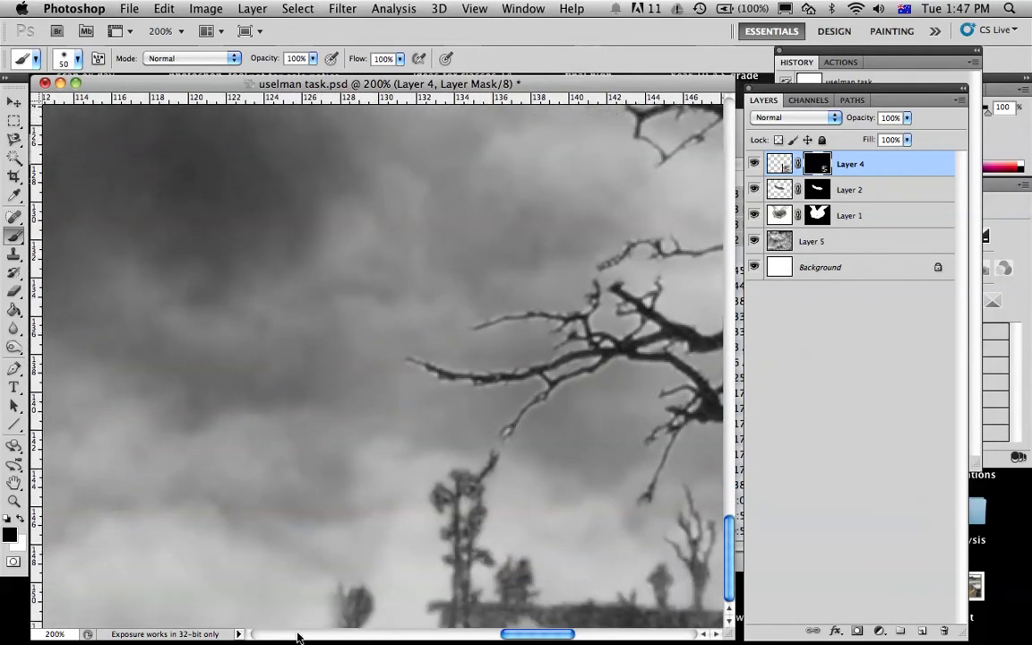
{"action": "scroll", "coordinate": [332, 417], "scroll_direction": "right", "scroll_amount": 10}
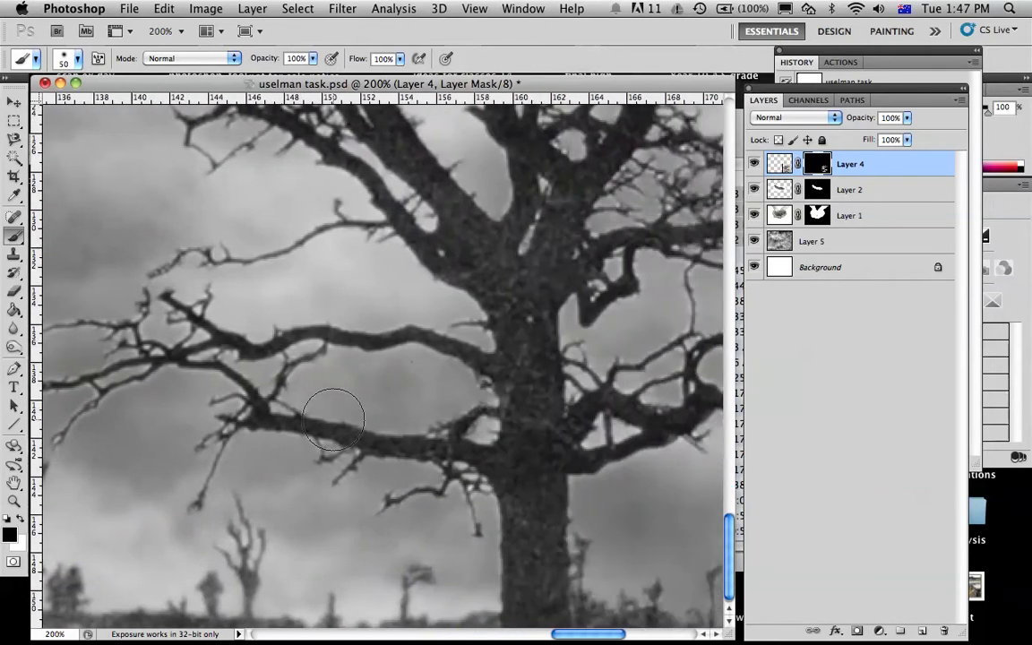
{"action": "scroll", "coordinate": [334, 418], "scroll_direction": "up", "scroll_amount": 6}
{"action": "scroll", "coordinate": [334, 418], "scroll_direction": "right", "scroll_amount": 2}
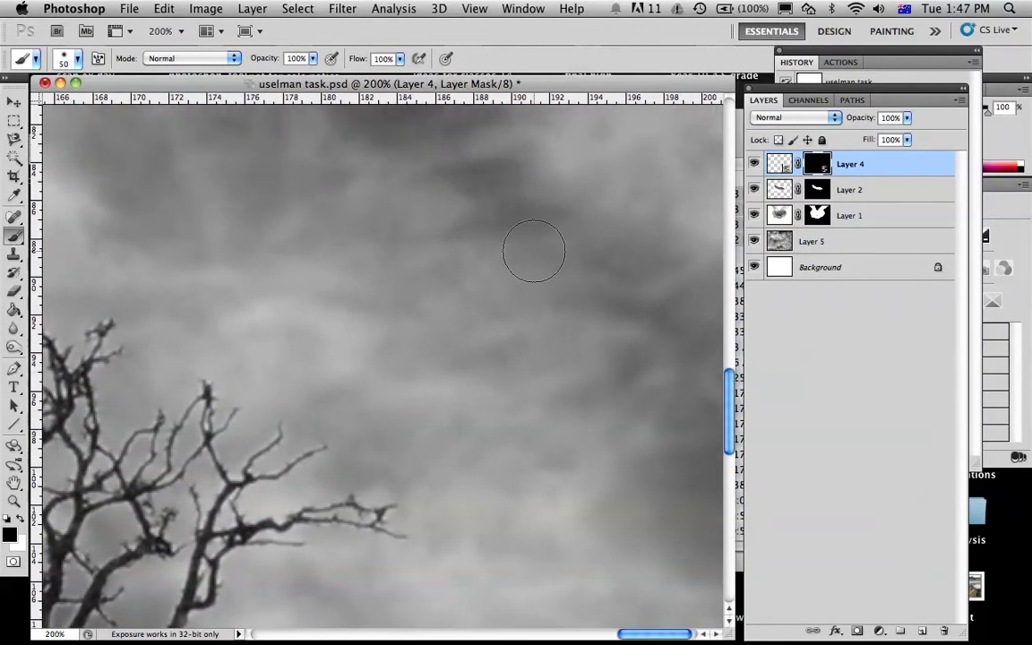
{"action": "key", "text": "super+0"}
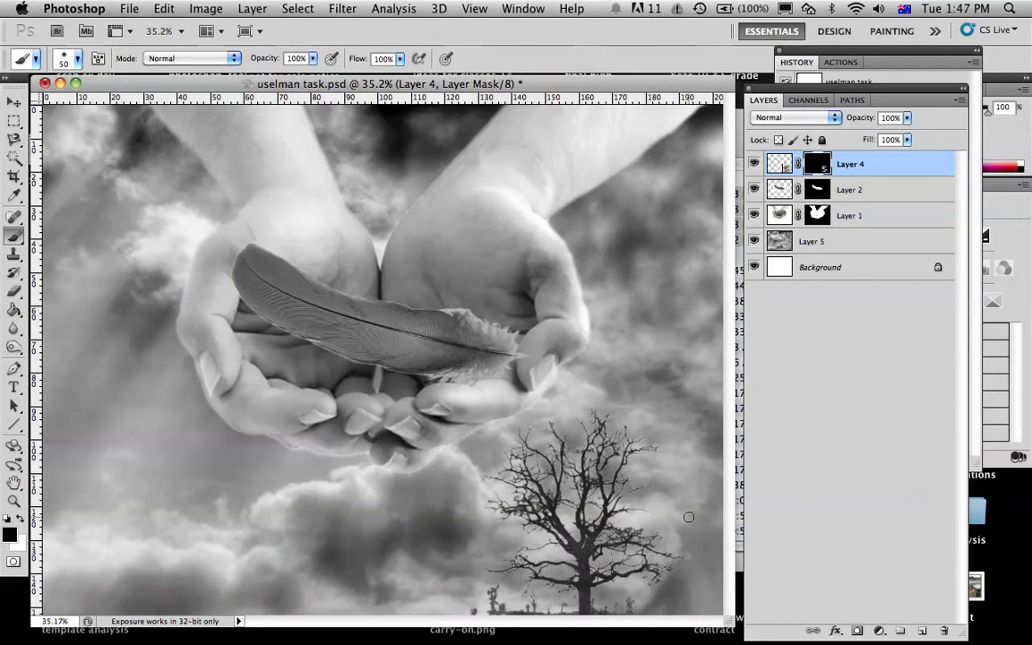
Duplicate the masked tree on Layer 4
{"action": "left_click", "coordinate": [779, 164]}
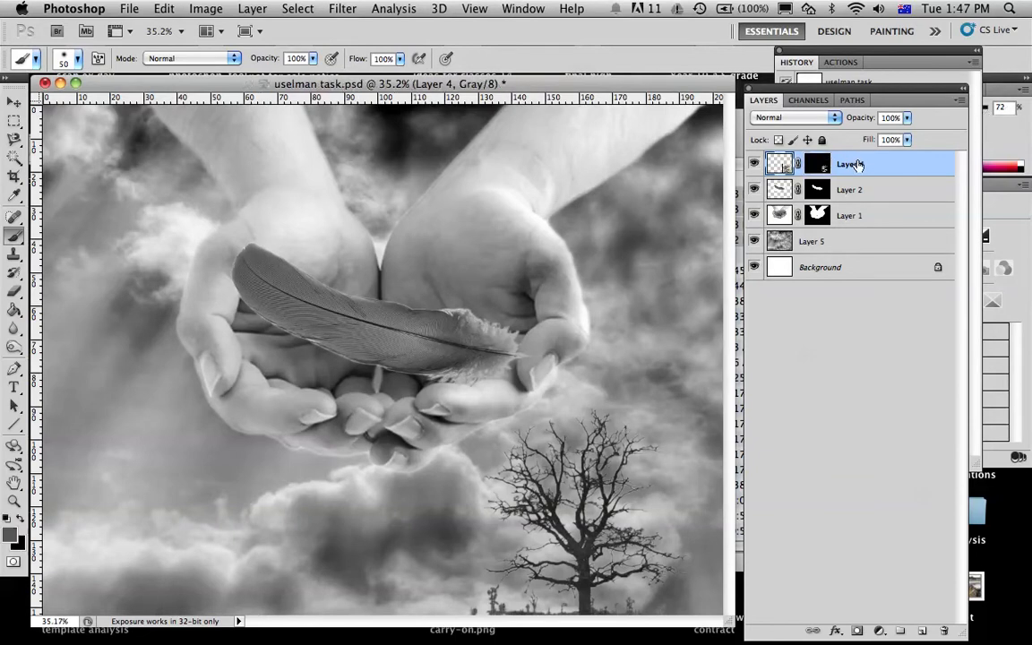
{"action": "left_click", "coordinate": [263, 11]}
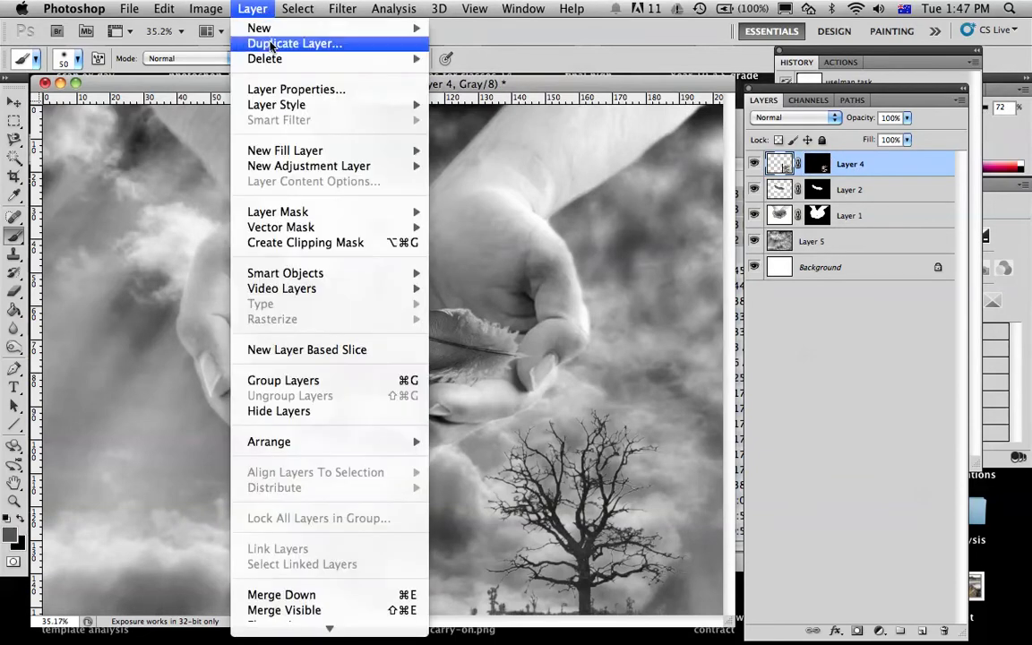
{"action": "left_click", "coordinate": [270, 39]}
{"action": "key", "text": "Return"}
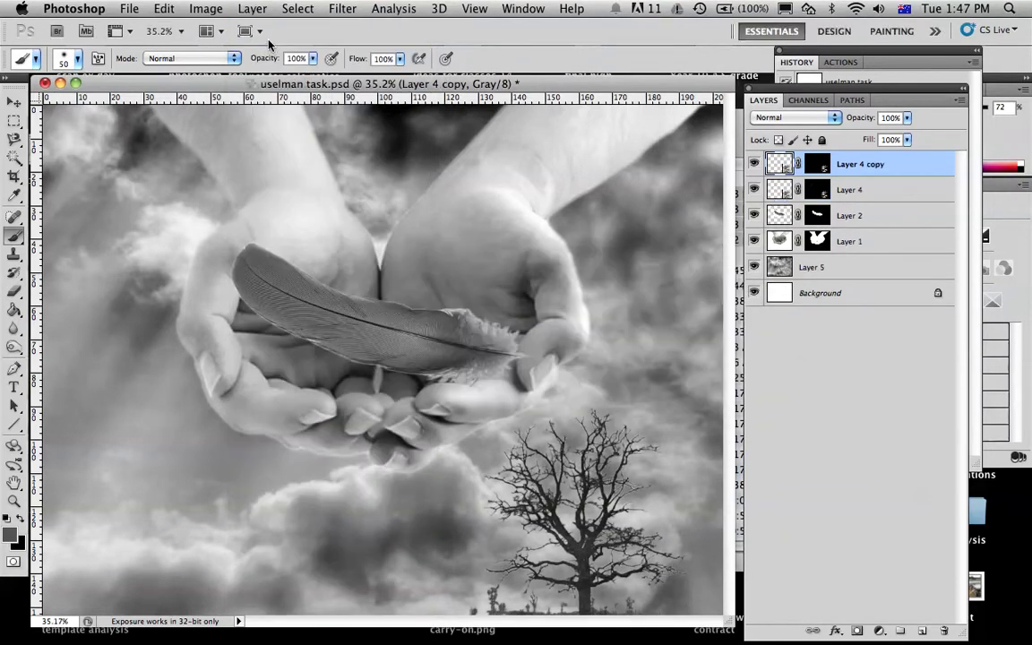
Duplicate both tree layers together and move the two new copies to the lower-left corner of the image
{"action": "left_click", "coordinate": [911, 197]}
{"action": "left_click", "coordinate": [883, 164], "text": "shift"}
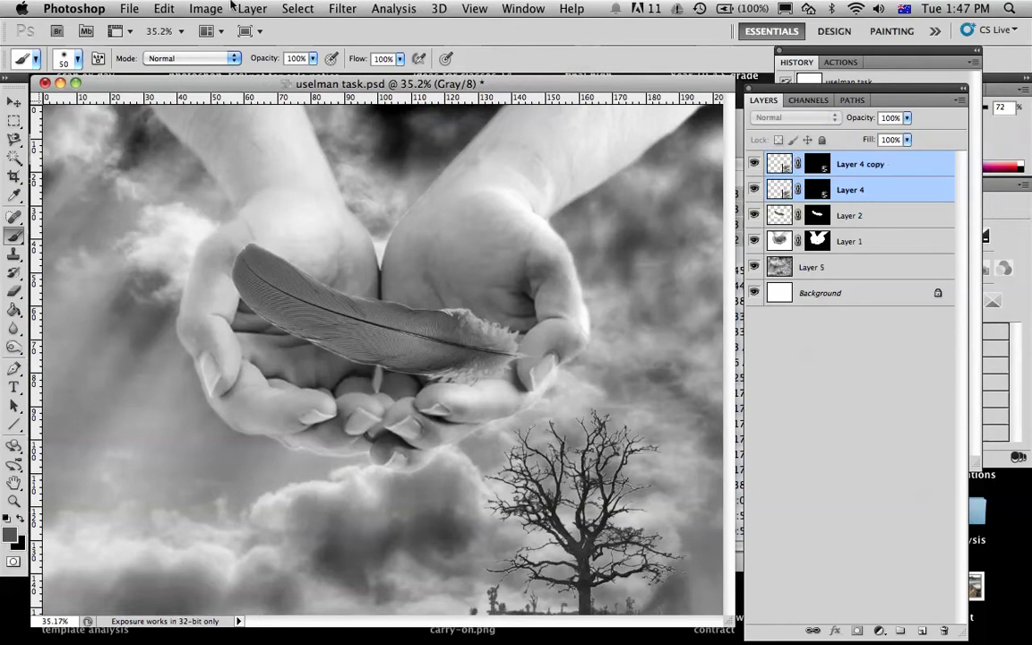
{"action": "left_click", "coordinate": [253, 9]}
{"action": "left_click", "coordinate": [265, 46]}
{"action": "key", "text": "Return"}
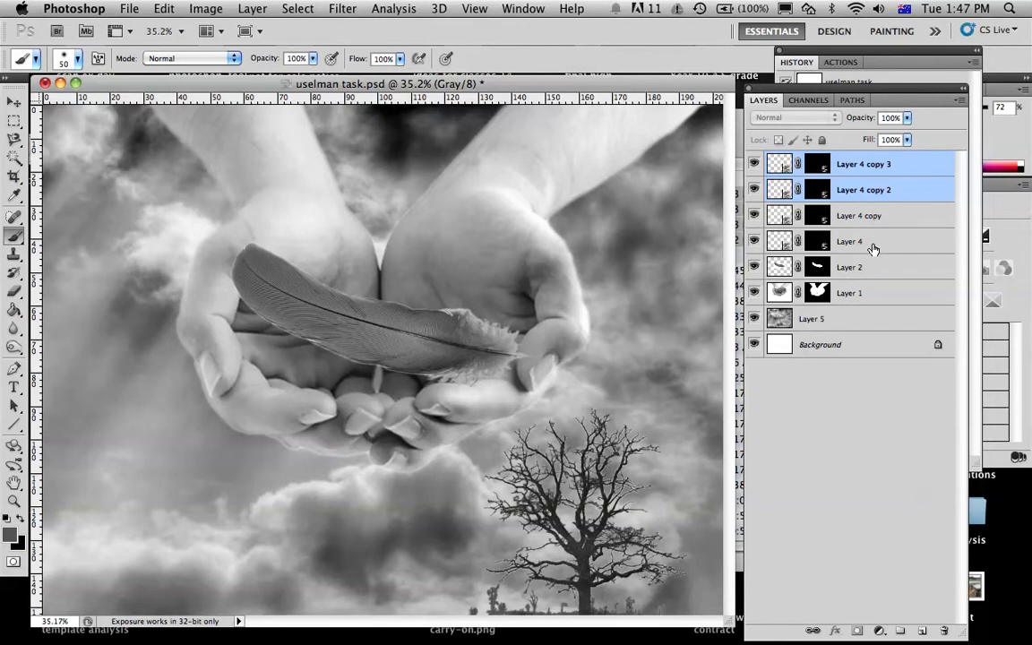
{"action": "left_click", "coordinate": [15, 102]}
{"action": "left_click_drag", "start_coordinate": [493, 454], "coordinate": [128, 445]}
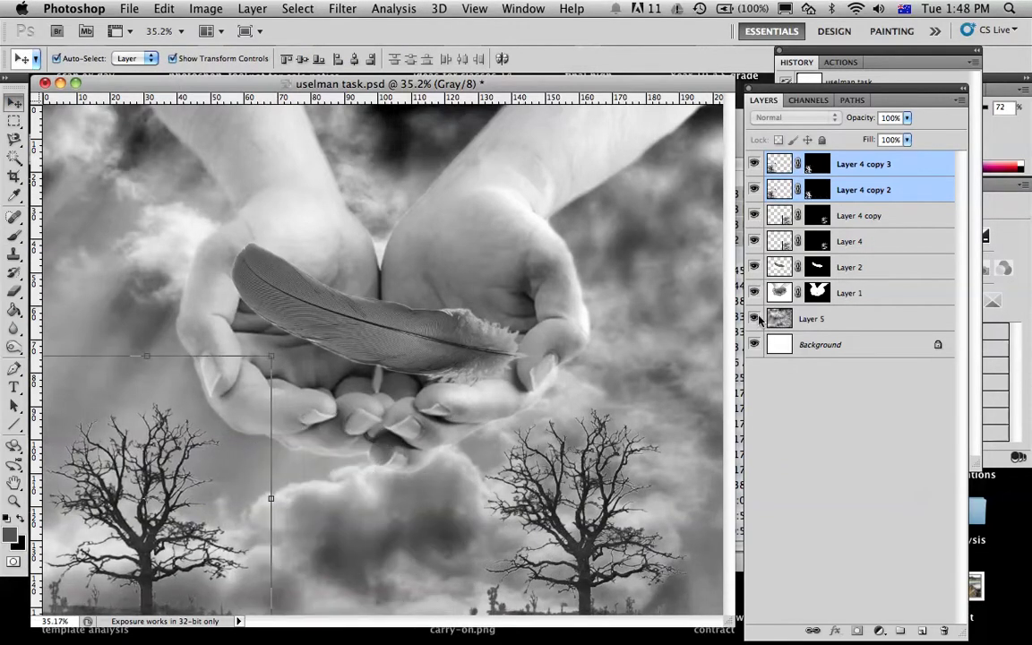
{"action": "left_click", "coordinate": [885, 190]}
{"action": "left_click", "coordinate": [875, 215]}
{"action": "left_click", "coordinate": [867, 189]}
{"action": "left_click", "coordinate": [891, 164]}
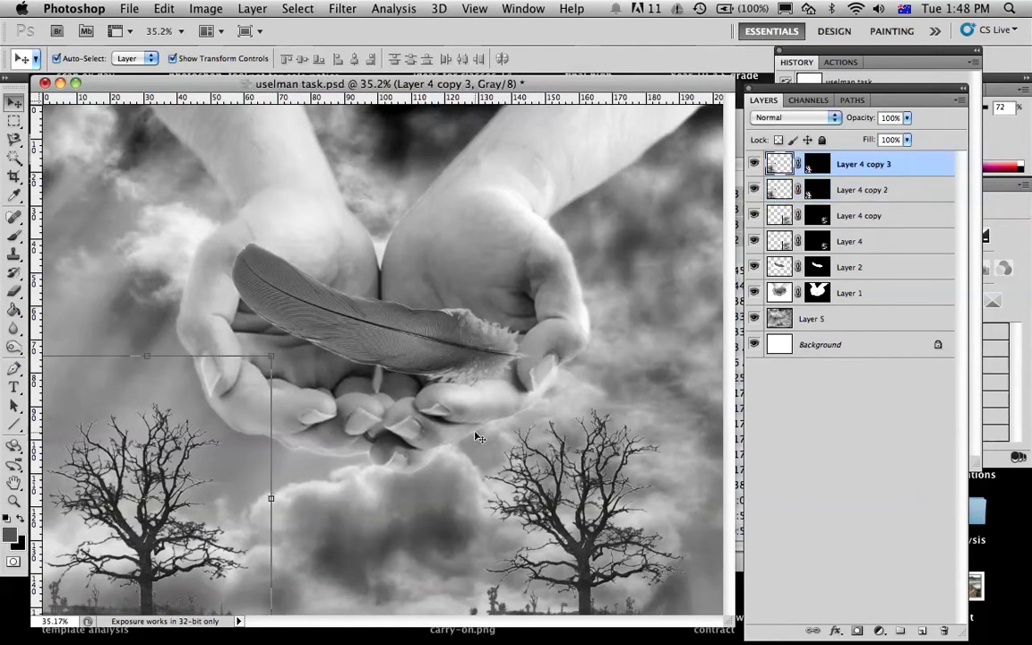
{"action": "left_click", "coordinate": [265, 484]}
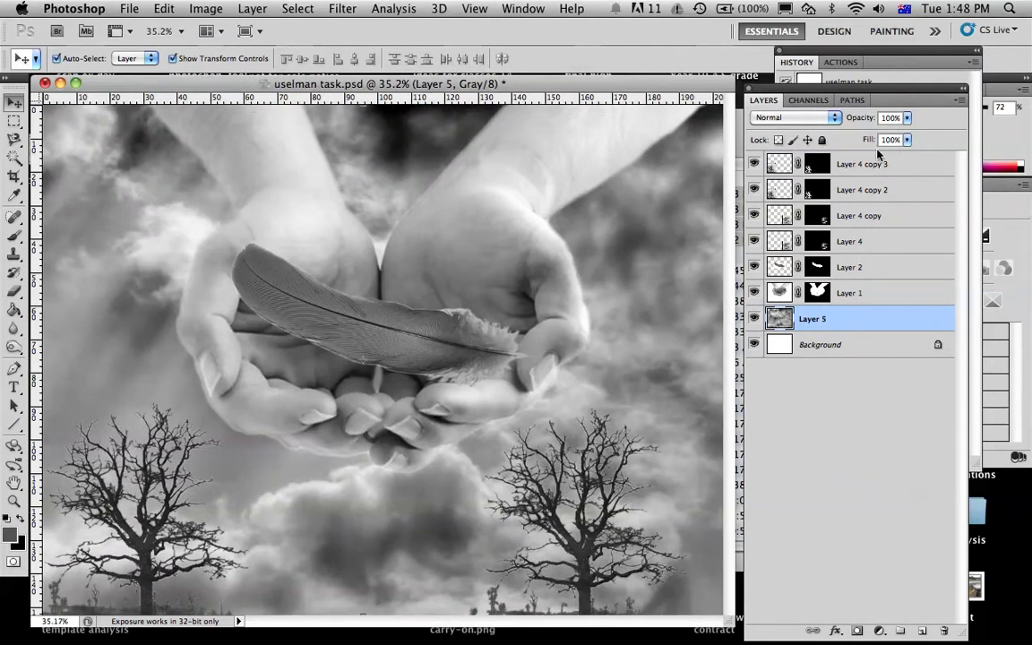
{"action": "double_click", "coordinate": [876, 161]}
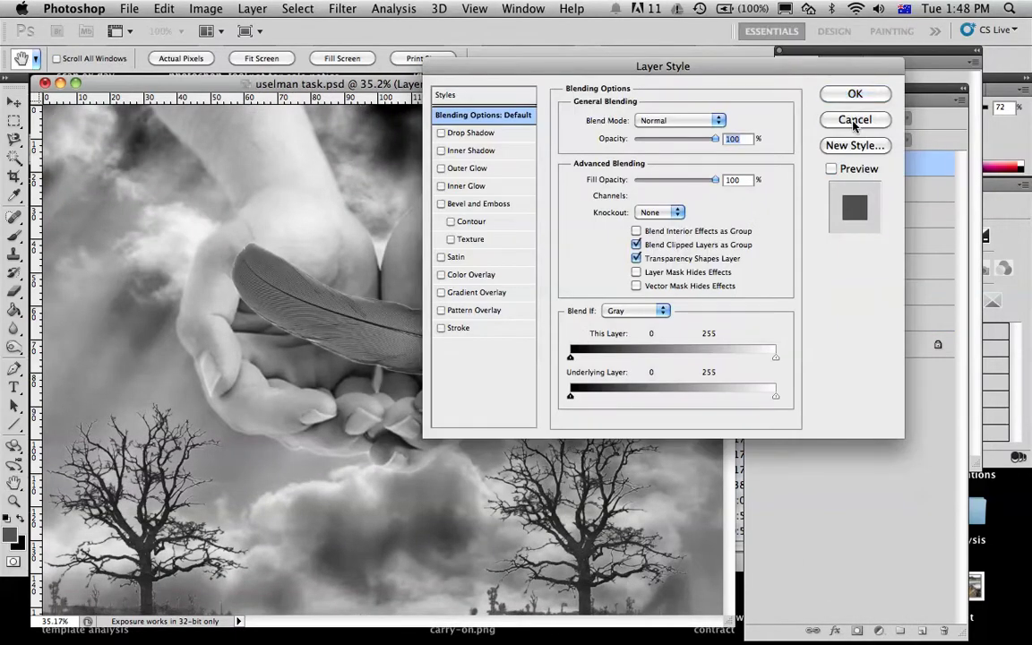
{"action": "left_click", "coordinate": [856, 118]}
Shift the sky image on Layer 5 slightly to the right
{"action": "mouse_move", "coordinate": [221, 512]}
{"action": "left_mouse_down"}
{"action": "mouse_move", "coordinate": [344, 488]}
{"action": "mouse_move", "coordinate": [238, 510]}
{"action": "left_mouse_up"}
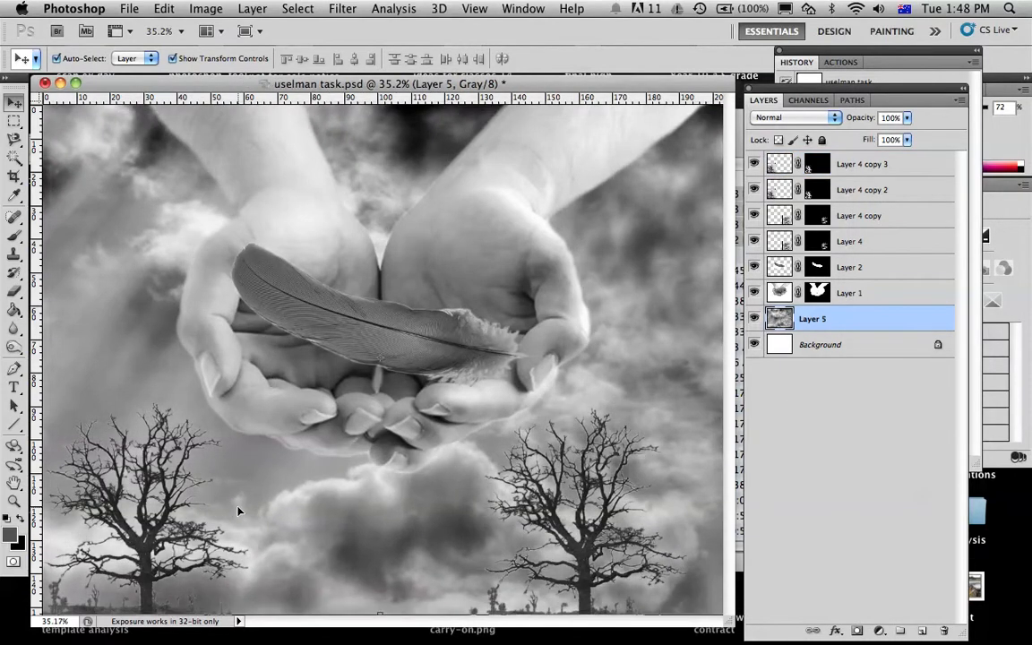
{"action": "left_click", "coordinate": [907, 169]}
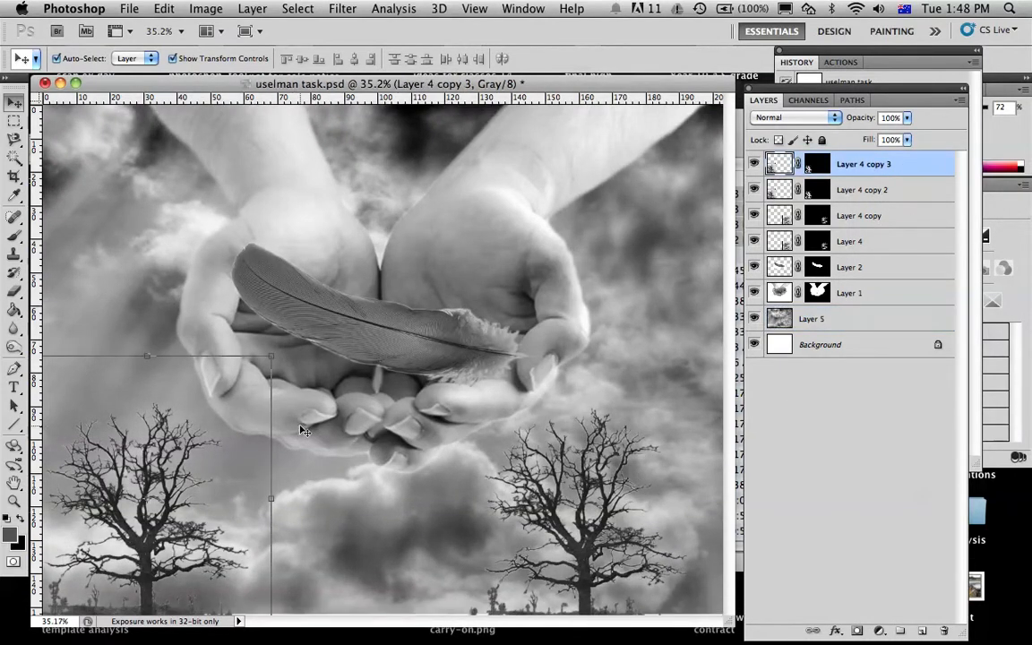
{"action": "left_click", "coordinate": [211, 508]}
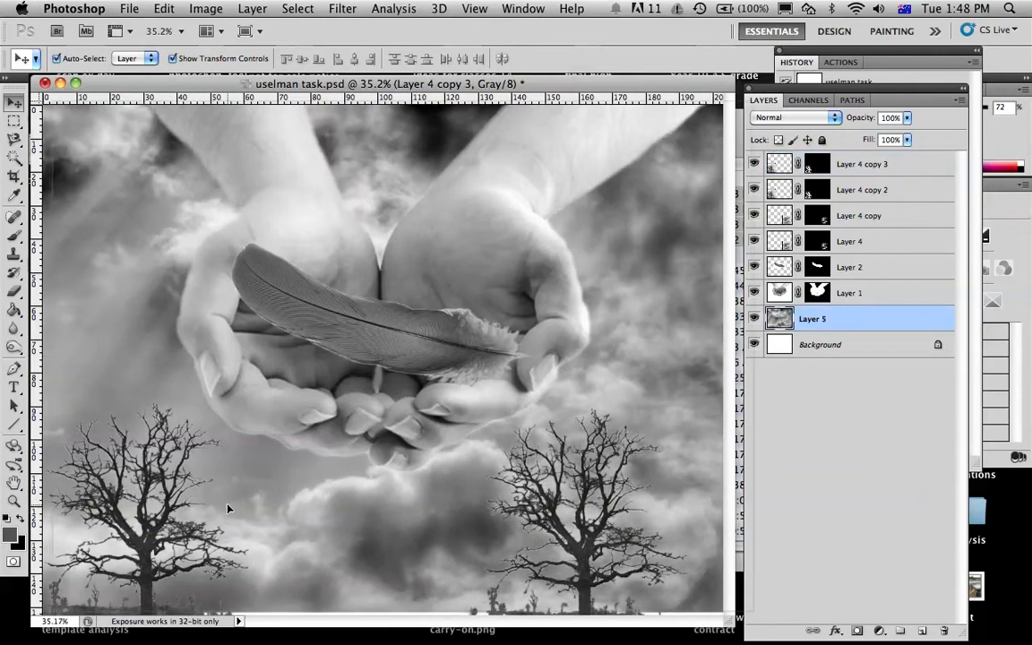
Move the Layer 4 copy 3 tree beside the leftmost tree and the Layer 4 copy tree toward the middle of the row
{"action": "left_click", "coordinate": [152, 502]}
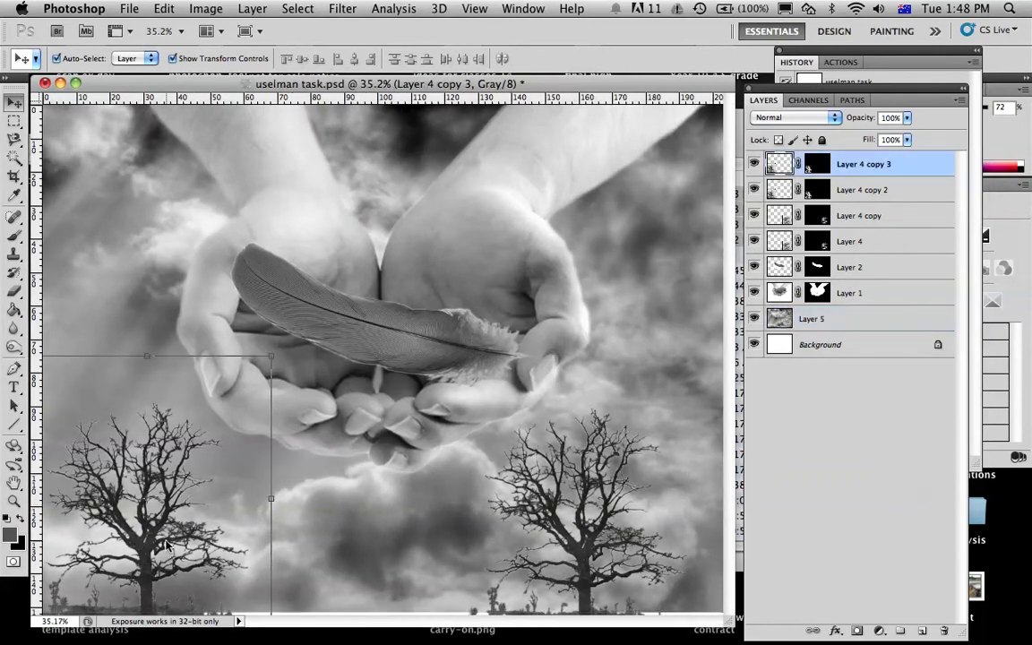
{"action": "left_click_drag", "start_coordinate": [165, 543], "coordinate": [326, 548]}
{"action": "left_click", "coordinate": [606, 541]}
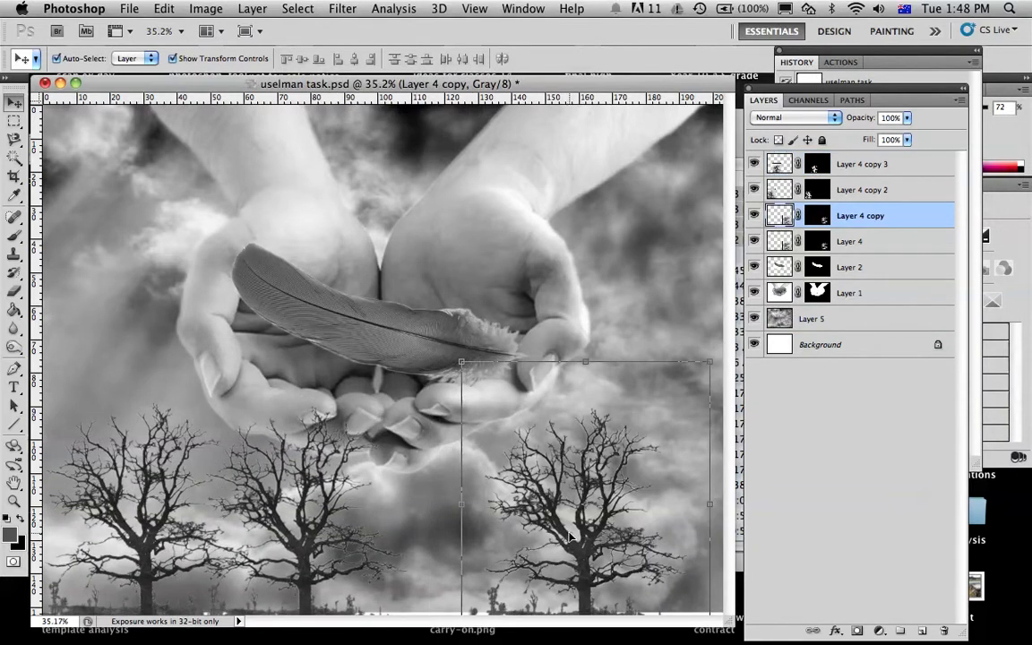
{"action": "left_click_drag", "start_coordinate": [571, 540], "coordinate": [443, 541]}
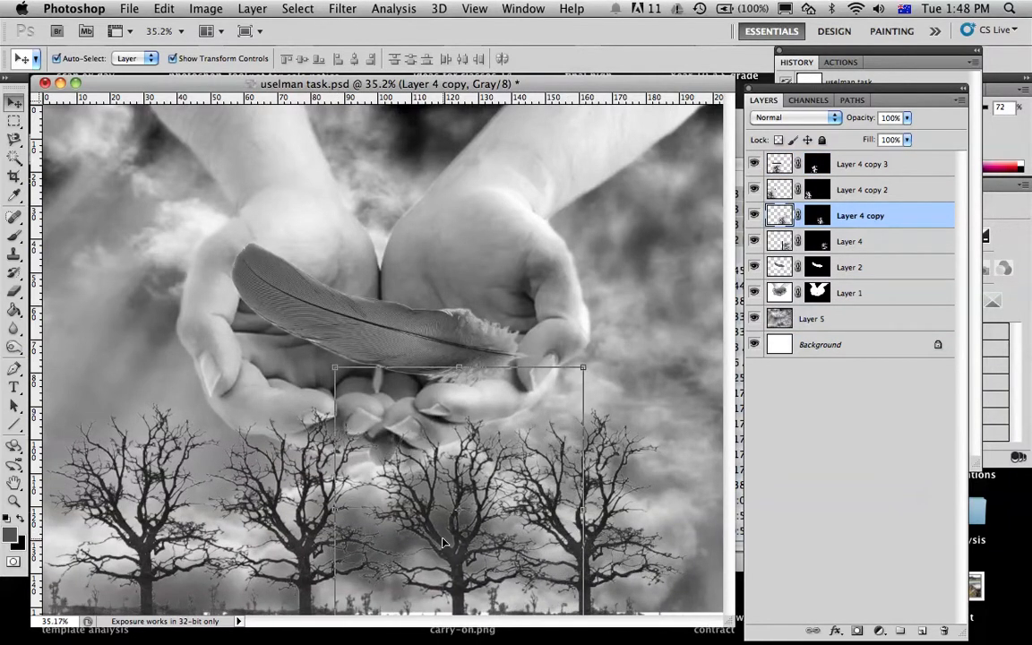
Scale the Layer 4 copy tree to about 66% and place it on the horizon between its neighbouring trees
{"action": "key", "text": "super+t"}
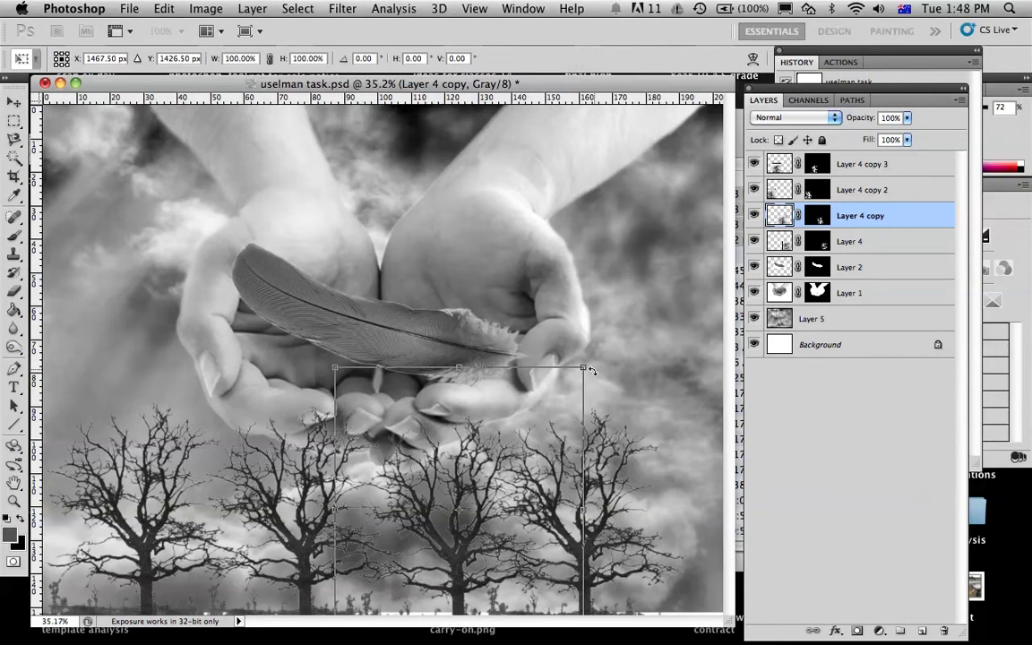
{"action": "left_click_drag", "start_coordinate": [584, 367], "coordinate": [515, 445]}
{"action": "left_click_drag", "start_coordinate": [453, 506], "coordinate": [470, 522]}
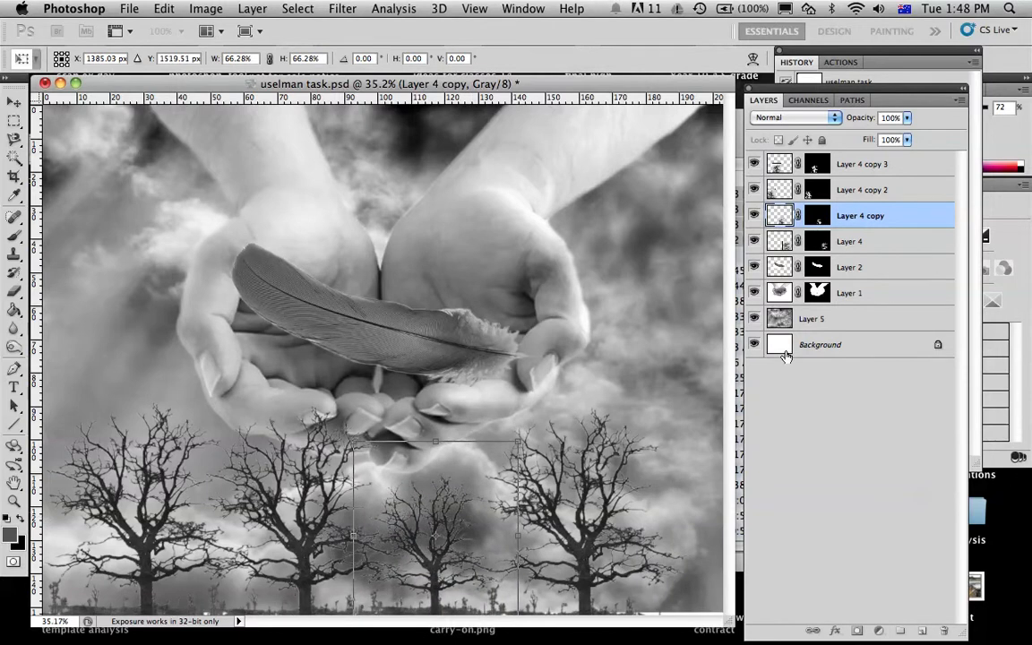
{"action": "key", "text": "Return"}
Enlarge the rightmost tree on Layer 4 to about 118% and nudge it to the right
{"action": "left_click", "coordinate": [501, 232]}
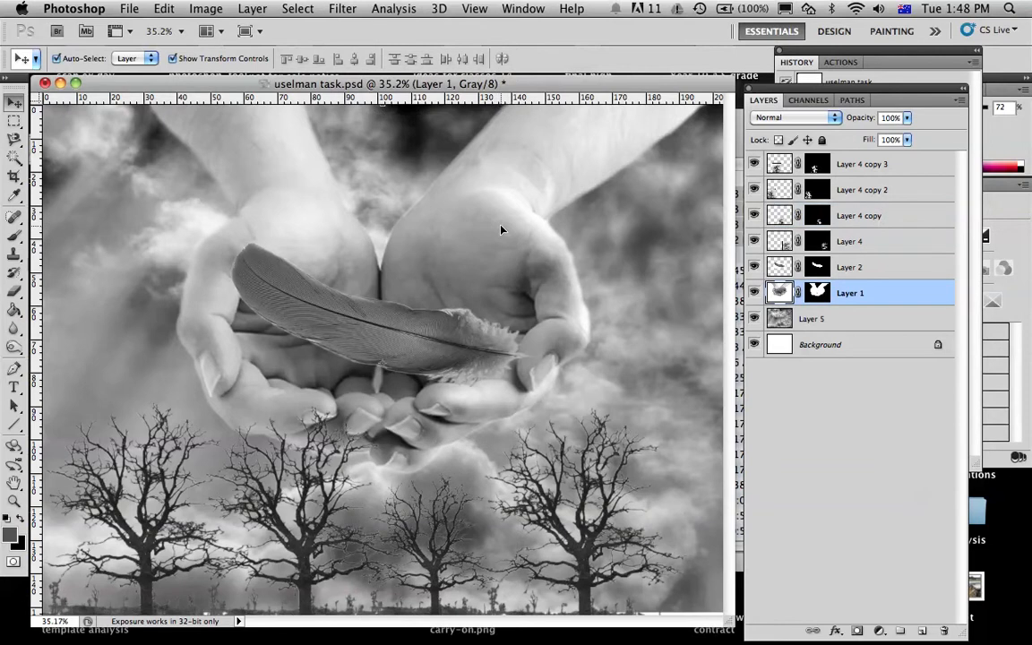
{"action": "left_click", "coordinate": [391, 172]}
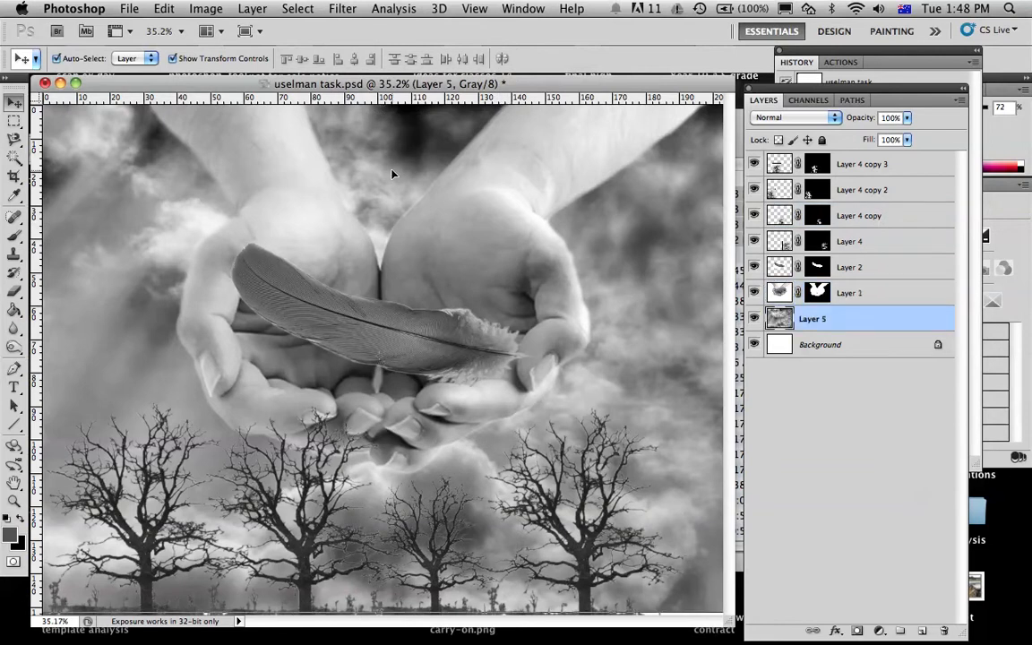
{"action": "left_click", "coordinate": [672, 386]}
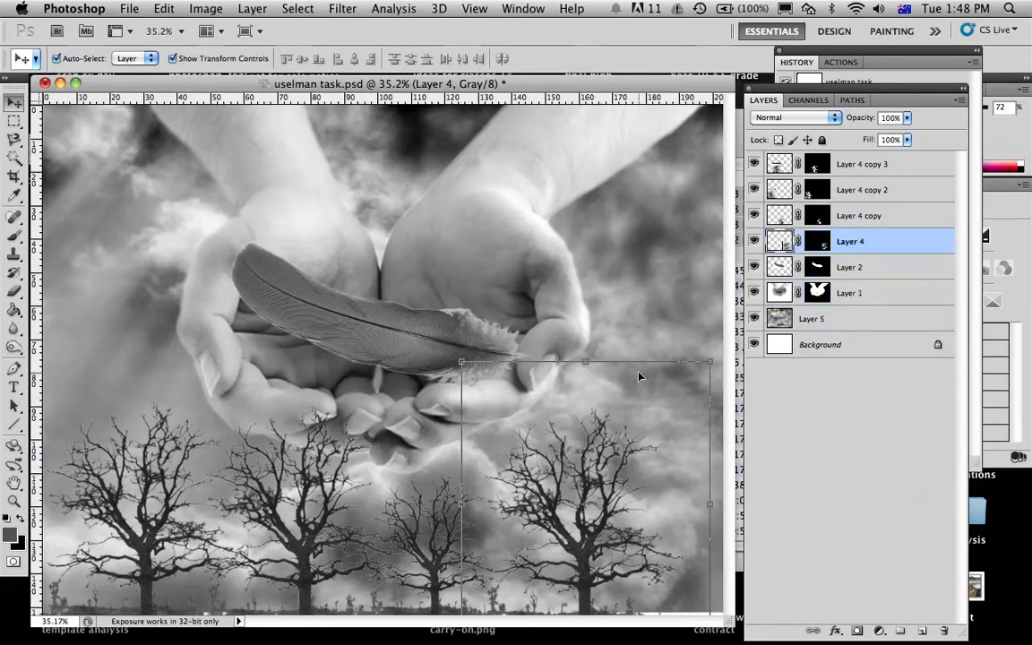
{"action": "left_click_drag", "start_coordinate": [459, 361], "coordinate": [419, 312]}
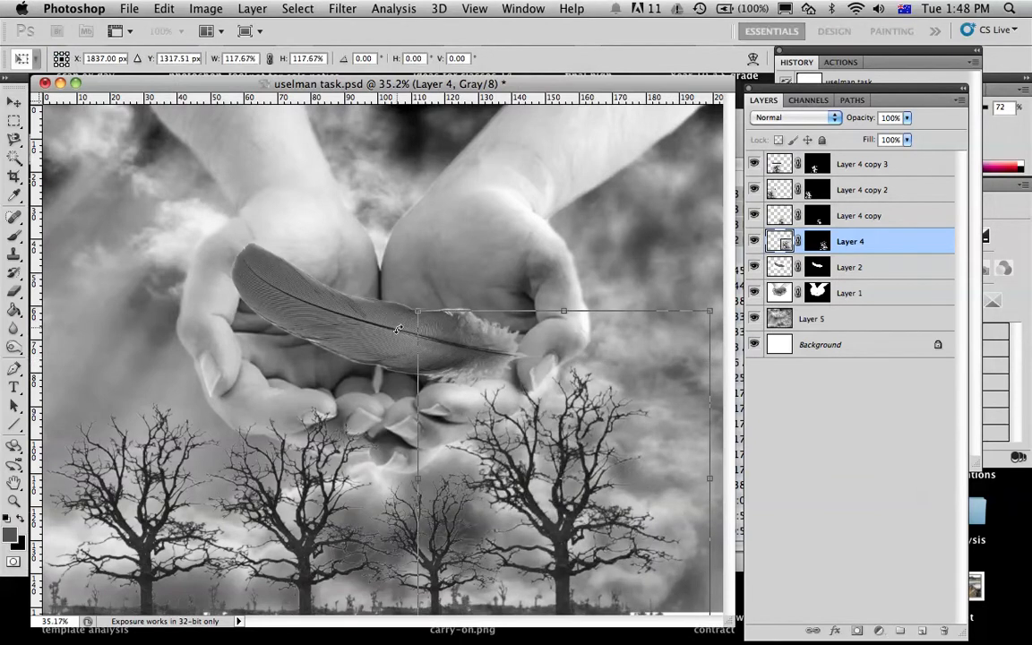
{"action": "key", "text": "shift+Right"}
{"action": "key", "text": "shift+Right"}
{"action": "key", "text": "shift+Right"}
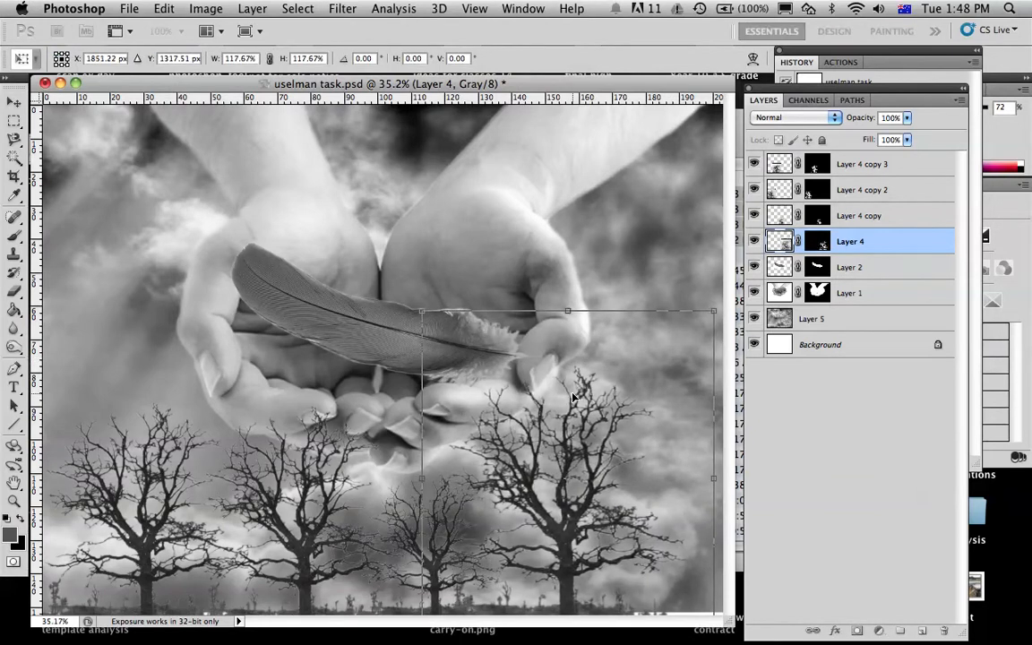
{"action": "key", "text": "Return"}
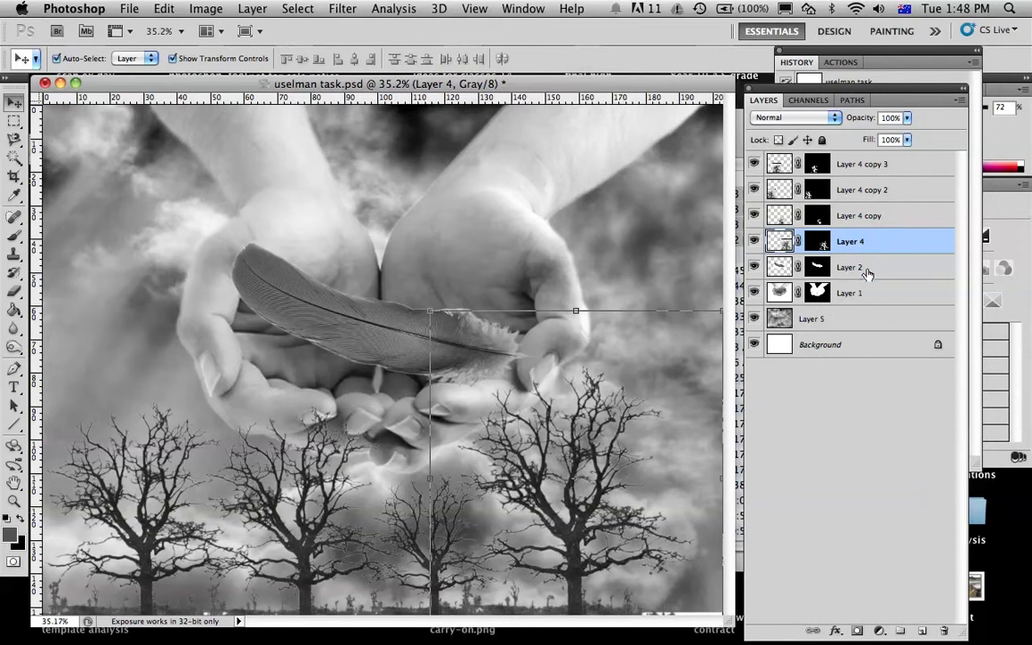
Move the hands on Layer 1 above Layer 4 in the stack, and the feather on Layer 2 above the hands
{"action": "left_click_drag", "start_coordinate": [867, 285], "coordinate": [869, 226]}
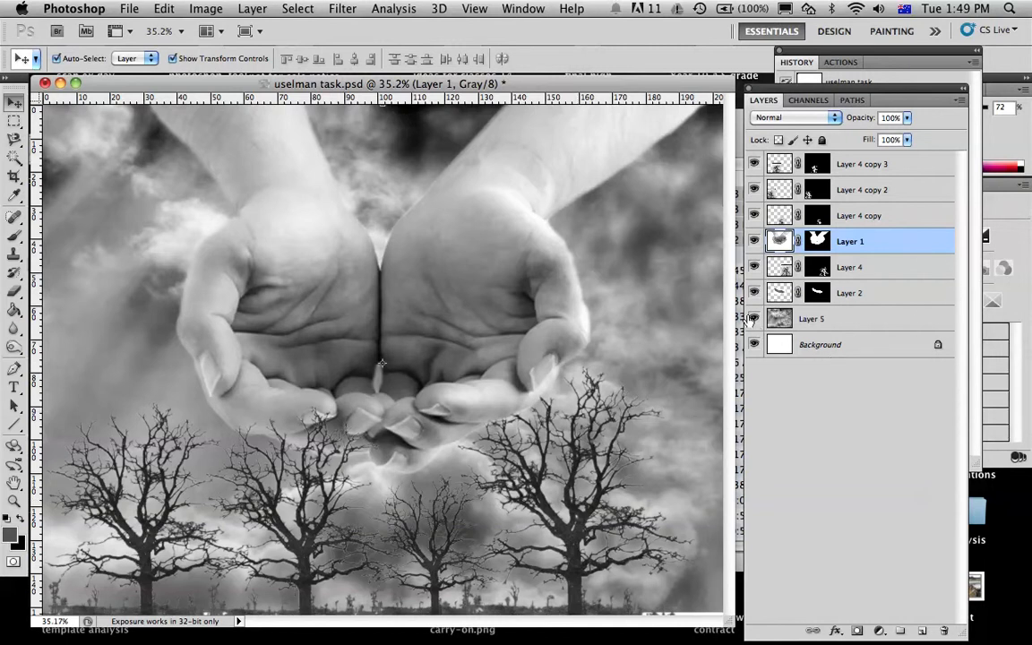
{"action": "left_click_drag", "start_coordinate": [849, 294], "coordinate": [851, 229]}
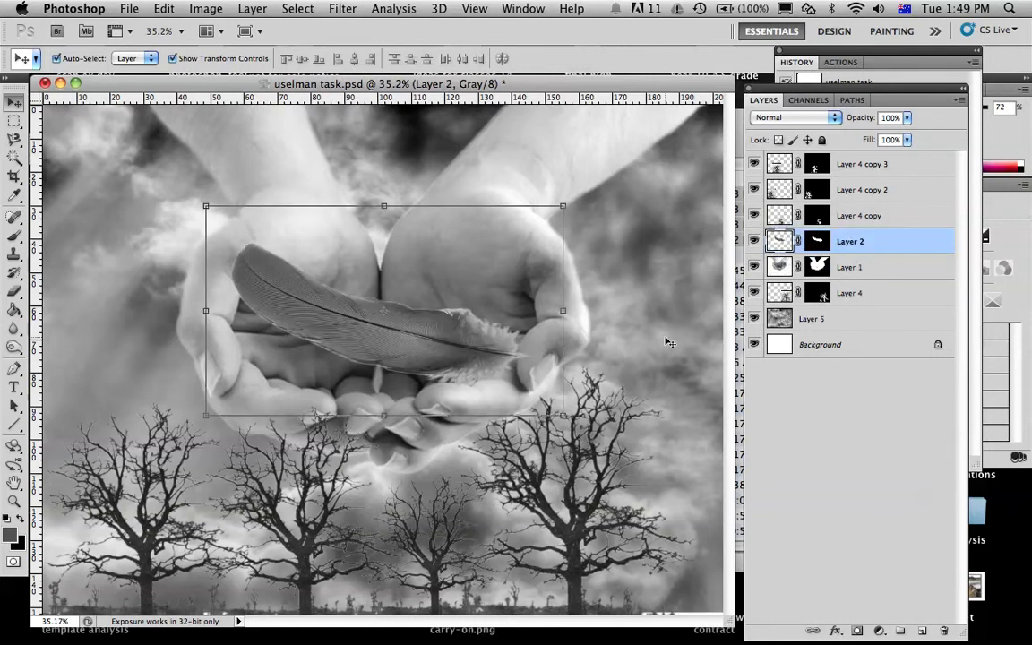
Shift the sky on Layer 5 slightly down and enlarge it until it extends past every edge of the canvas
{"action": "key", "text": "super+minus"}
{"action": "key", "text": "super+minus"}
{"action": "key", "text": "super+minus"}
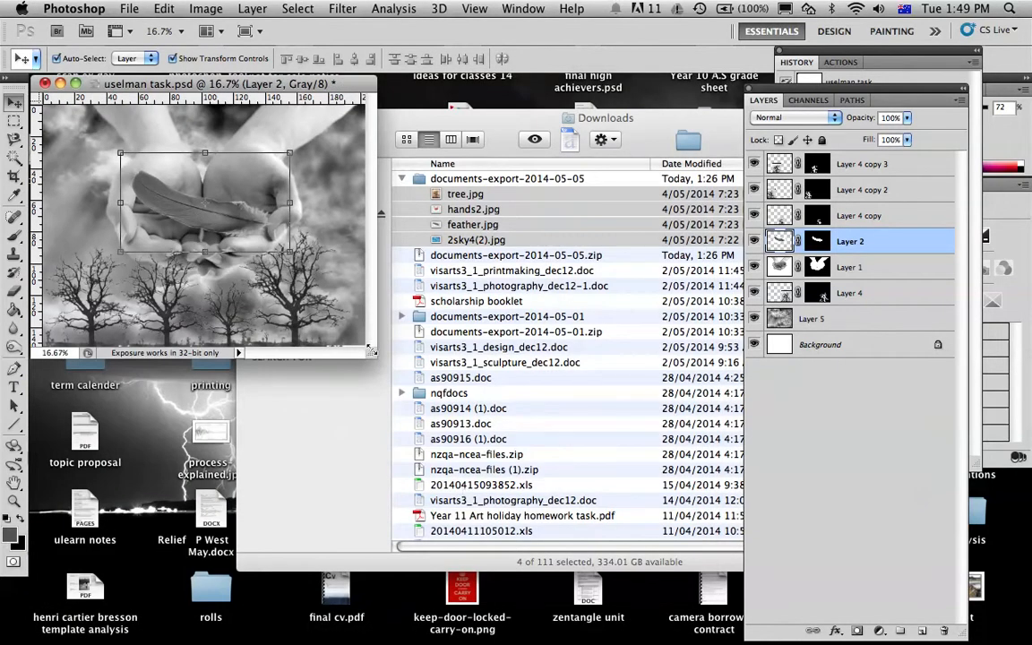
{"action": "left_click_drag", "start_coordinate": [371, 359], "coordinate": [670, 553]}
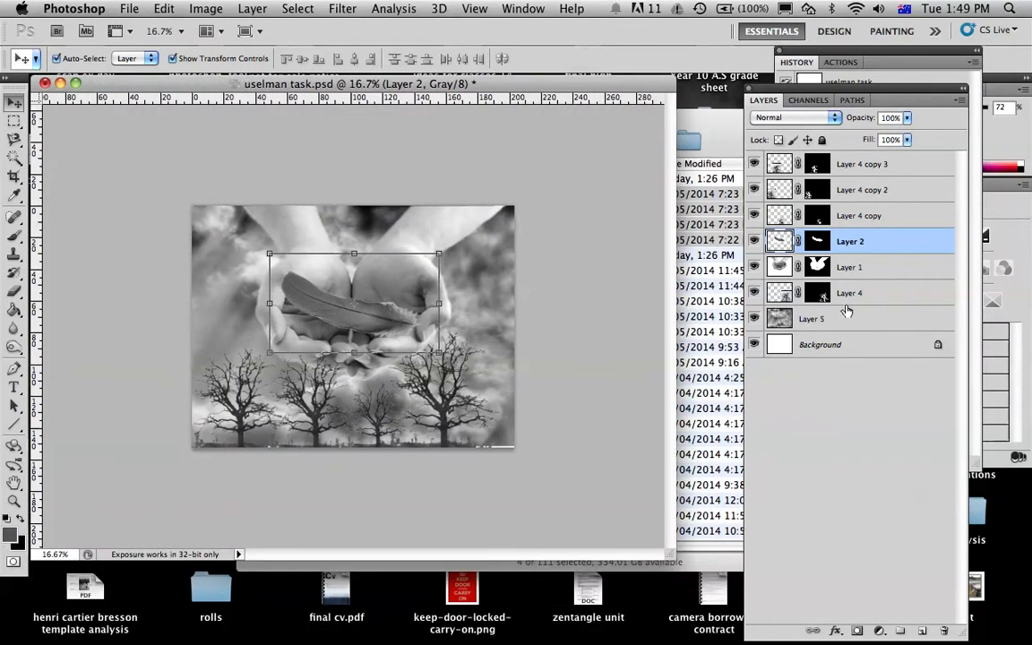
{"action": "left_click", "coordinate": [846, 320]}
{"action": "left_click_drag", "start_coordinate": [498, 230], "coordinate": [500, 236]}
{"action": "left_click_drag", "start_coordinate": [179, 209], "coordinate": [161, 195]}
{"action": "key", "text": "Return"}
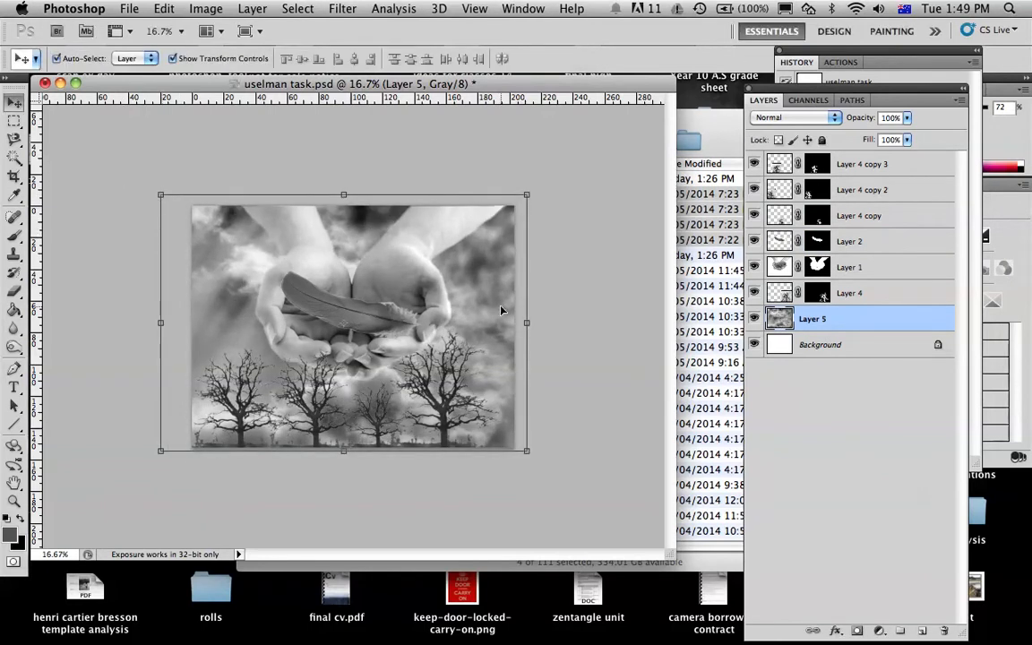
{"action": "left_click", "coordinate": [583, 342]}
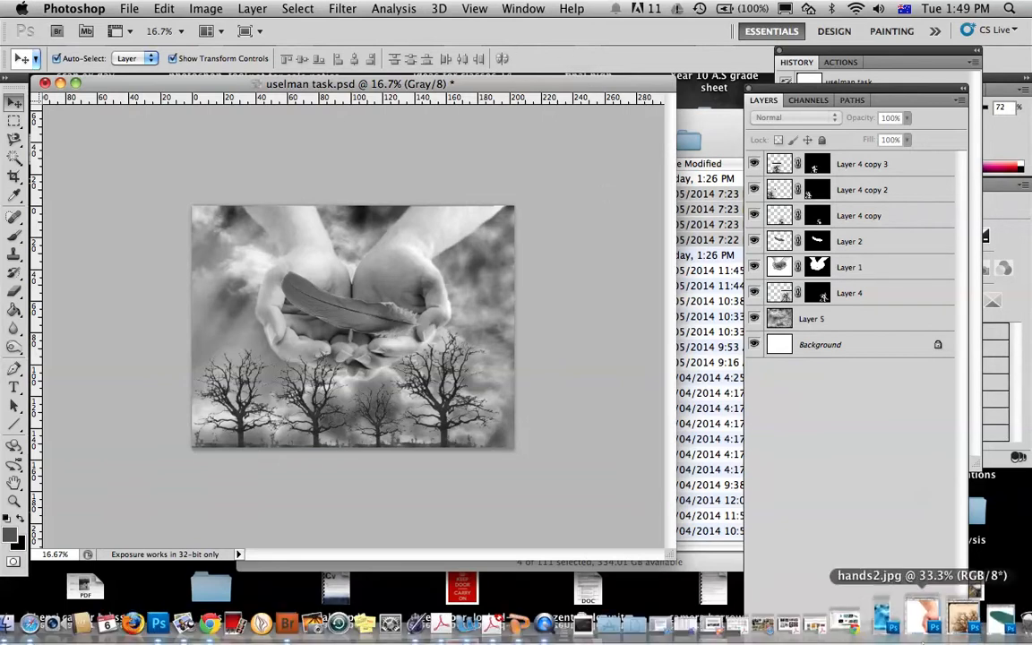
Bring the feather.jpg document to the front and enlarge its window to show the whole feather
{"action": "left_click", "coordinate": [952, 630]}
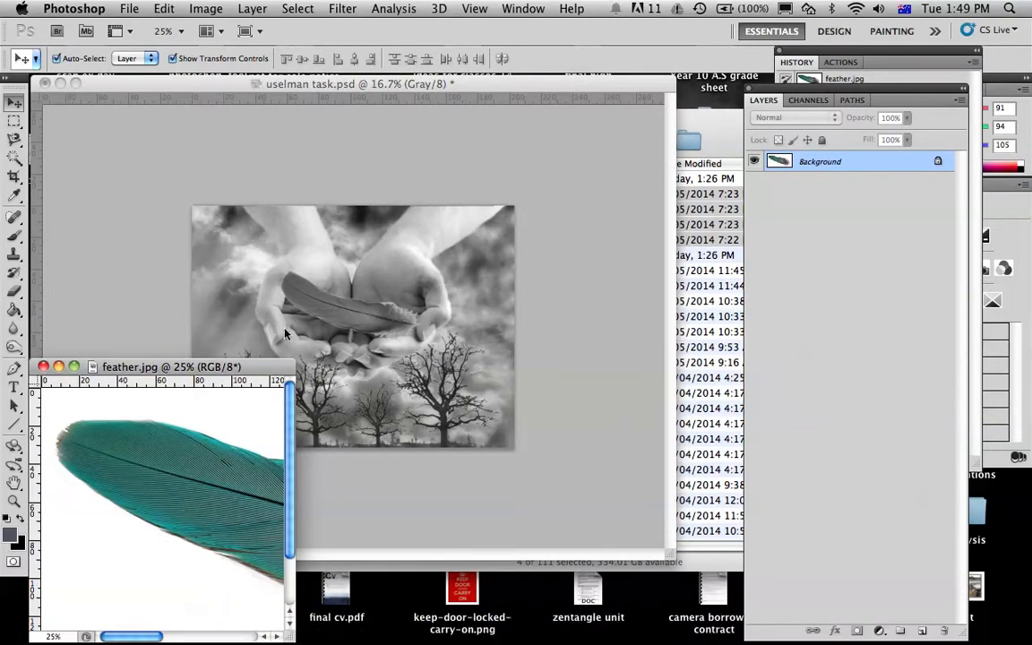
{"action": "left_click_drag", "start_coordinate": [270, 367], "coordinate": [291, 137]}
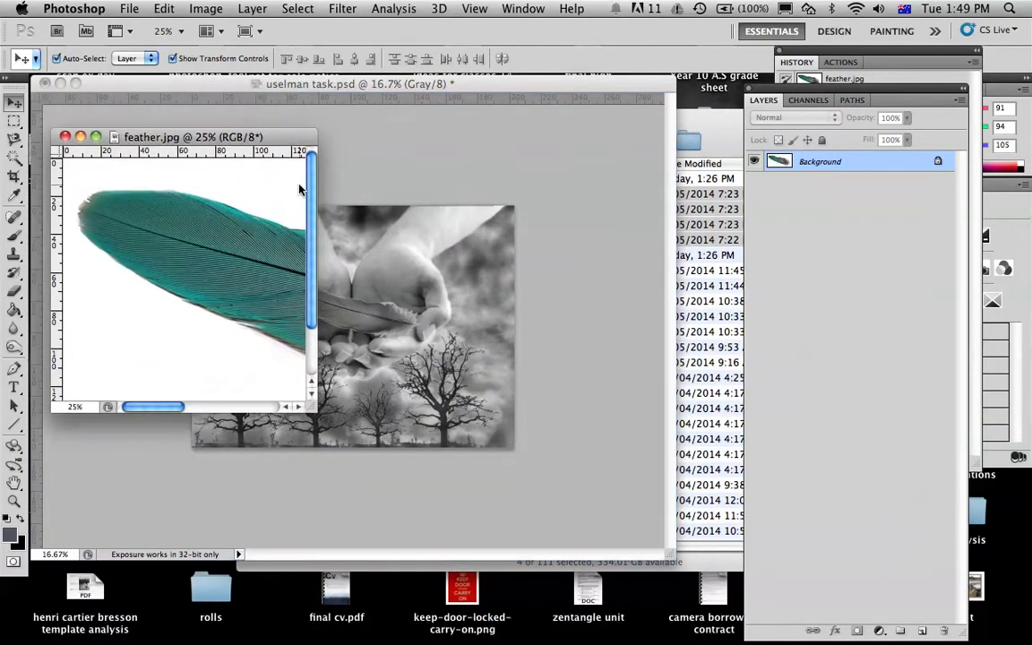
{"action": "left_click_drag", "start_coordinate": [307, 405], "coordinate": [724, 599]}
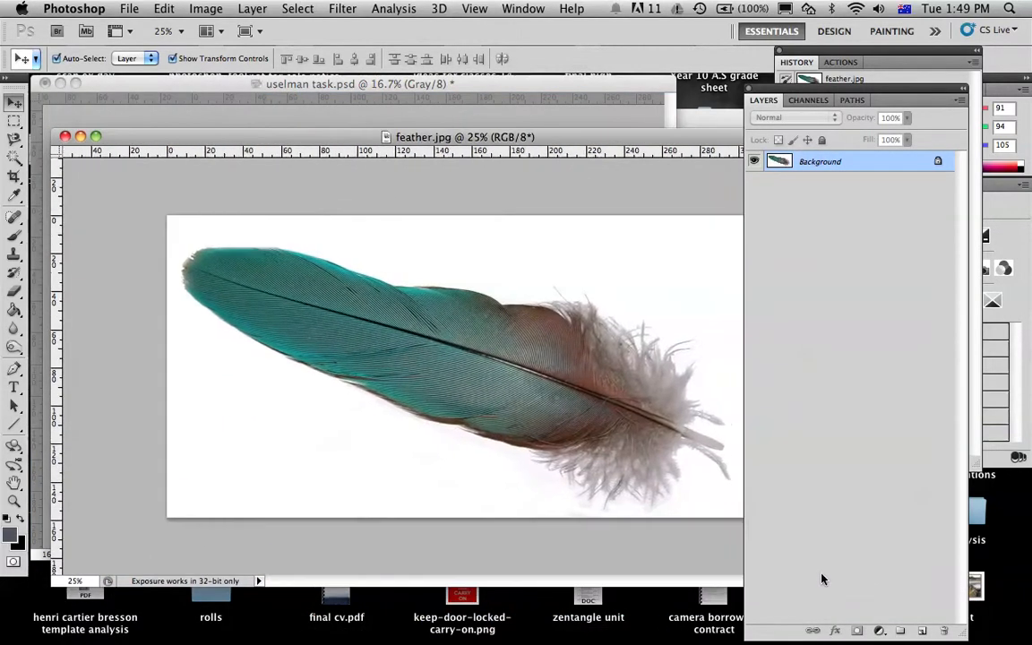
Select the feather with the Magic Wand at a tolerance of 60, adding the missed inner areas to the selection
{"action": "left_click", "coordinate": [14, 156]}
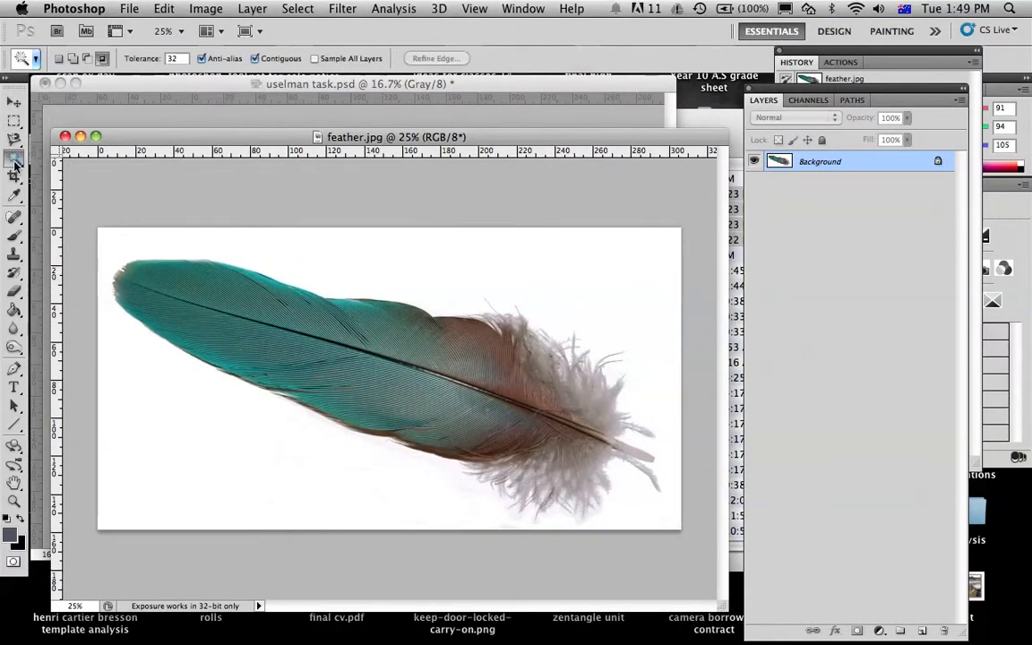
{"action": "left_click", "coordinate": [298, 375]}
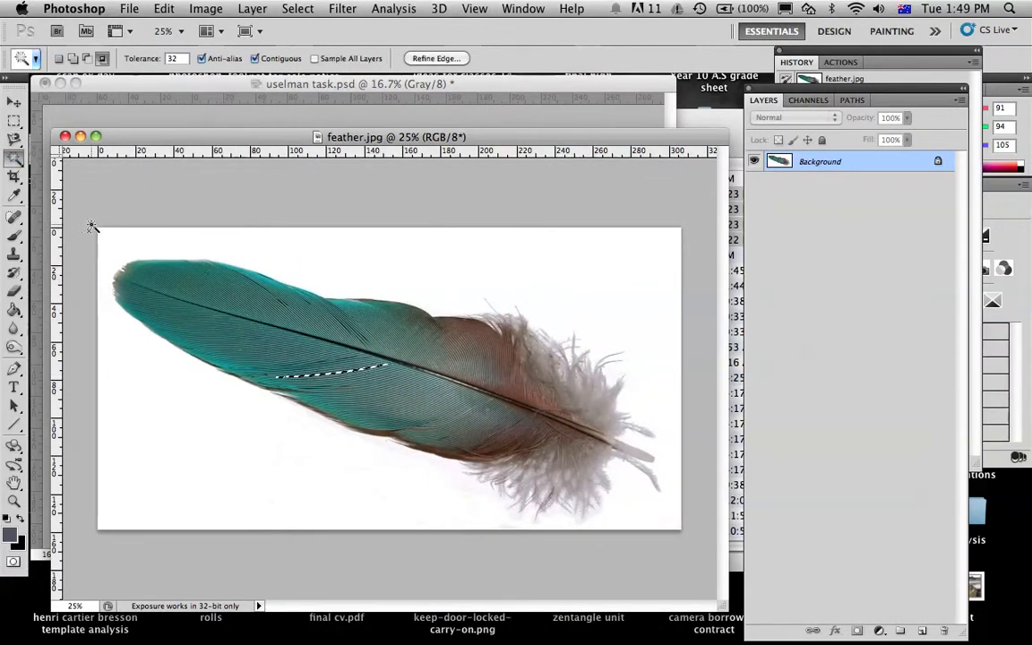
{"action": "left_click", "coordinate": [15, 158]}
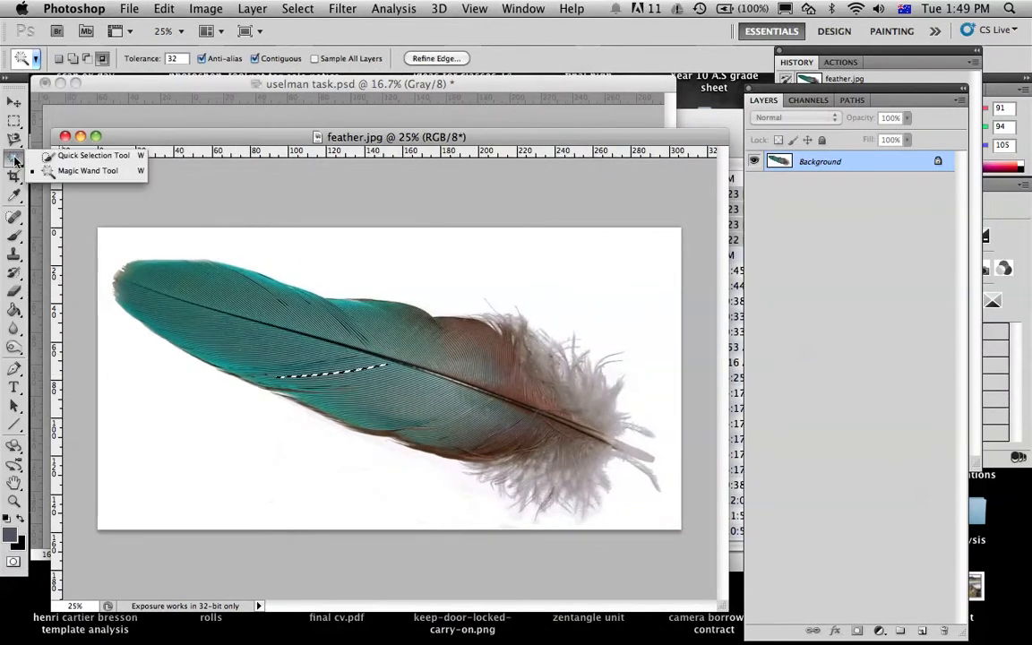
{"action": "left_click", "coordinate": [81, 170]}
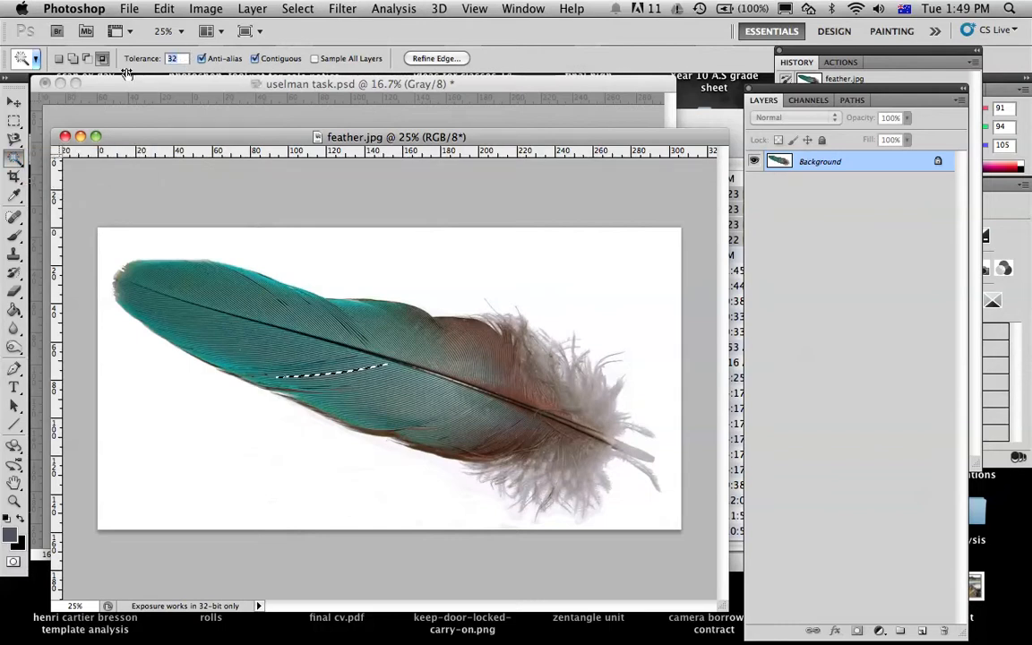
{"action": "left_click_drag", "start_coordinate": [127, 72], "coordinate": [157, 53]}
{"action": "left_click", "coordinate": [207, 309], "text": "alt"}
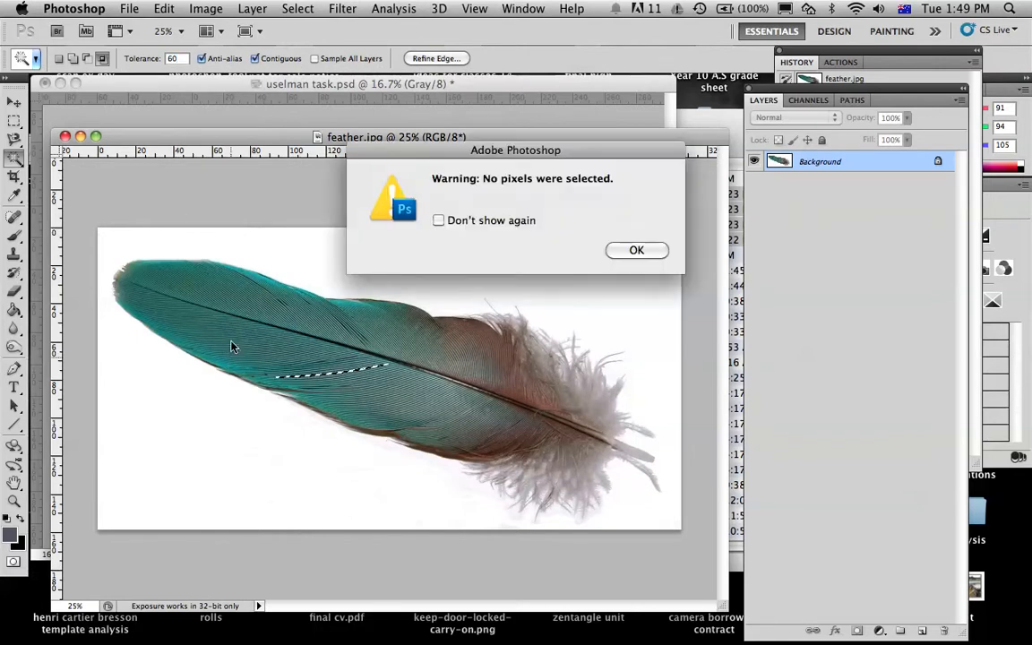
{"action": "left_click", "coordinate": [640, 249]}
{"action": "left_click", "coordinate": [290, 295]}
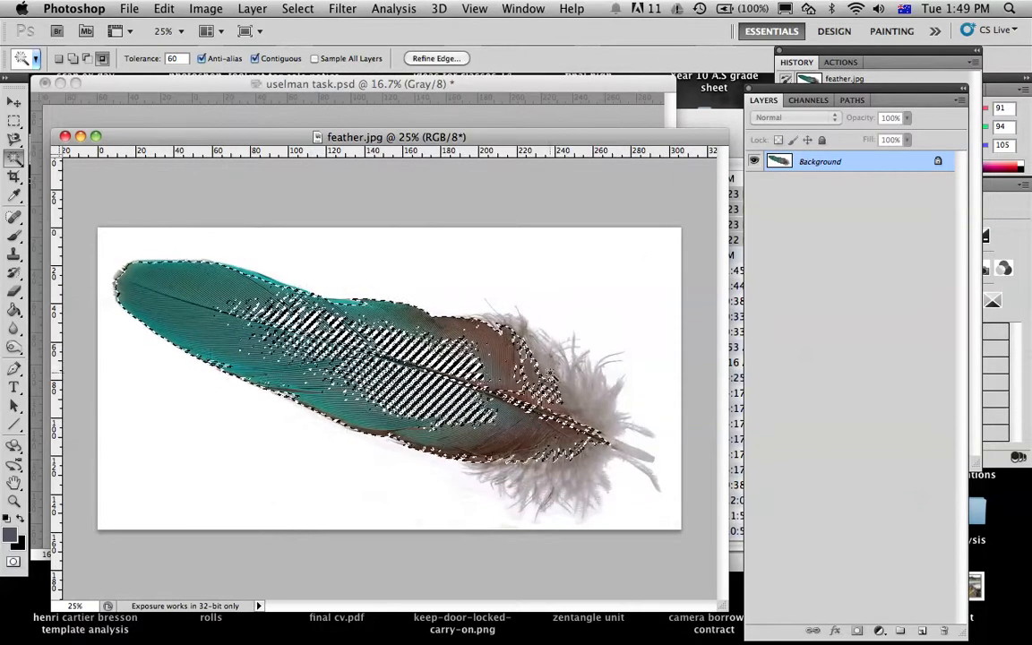
{"action": "left_click", "coordinate": [502, 401], "text": "shift"}
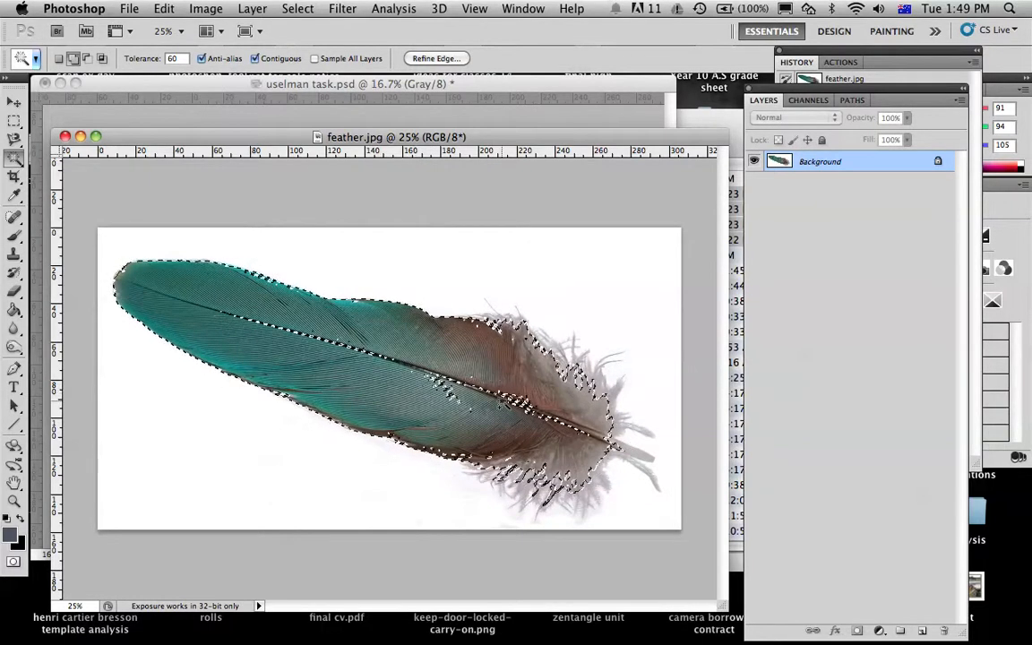
{"action": "left_click", "coordinate": [306, 335], "text": "shift"}
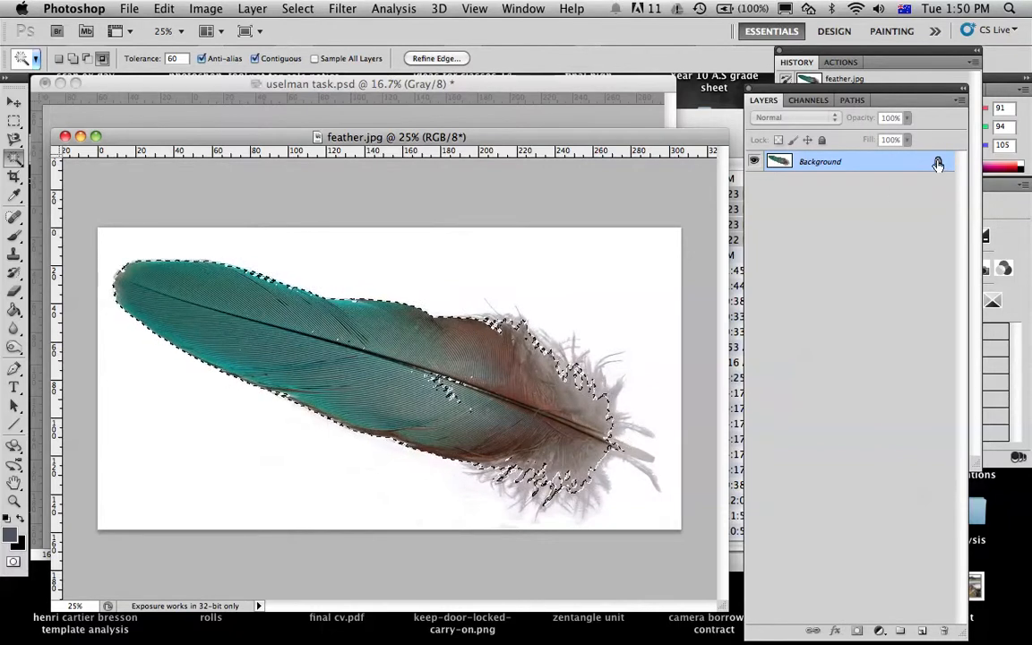
Convert the locked background to Layer 0 and add a layer mask from the feather selection
{"action": "double_click", "coordinate": [937, 162]}
{"action": "key", "text": "Return"}
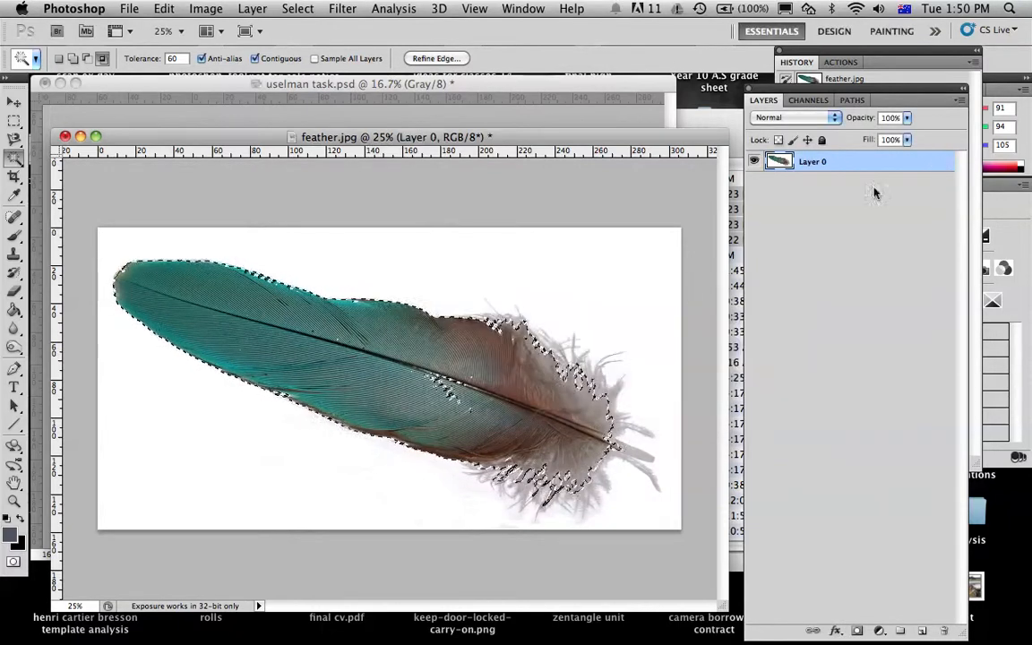
{"action": "left_click", "coordinate": [857, 630]}
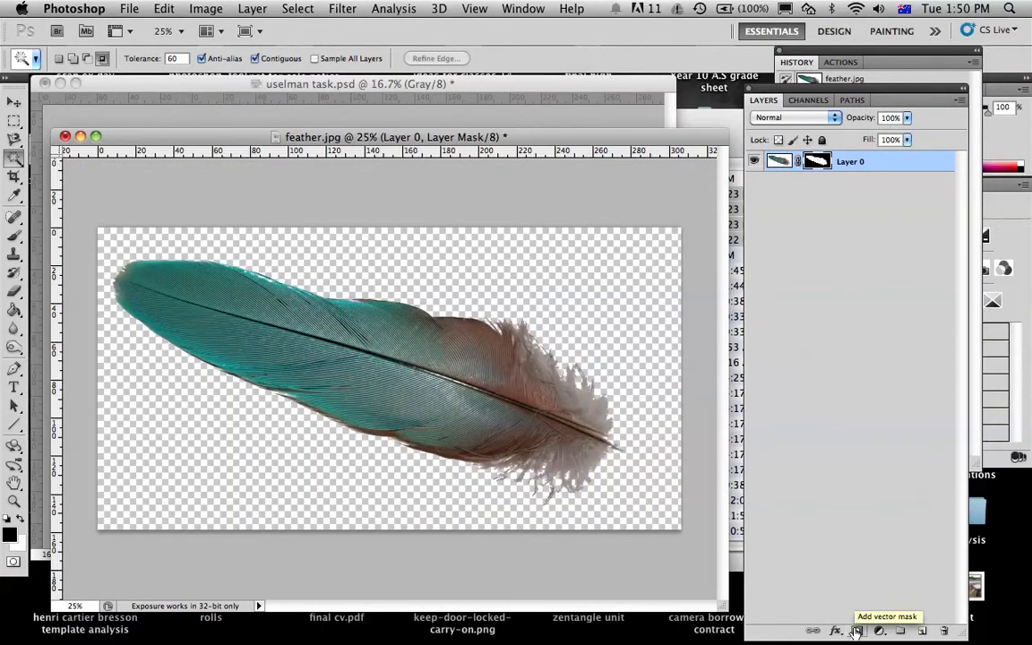
Undo the layer mask and mask Layer 0 with the inverted selection, hiding the feather
{"action": "key", "text": "ctrl+z"}
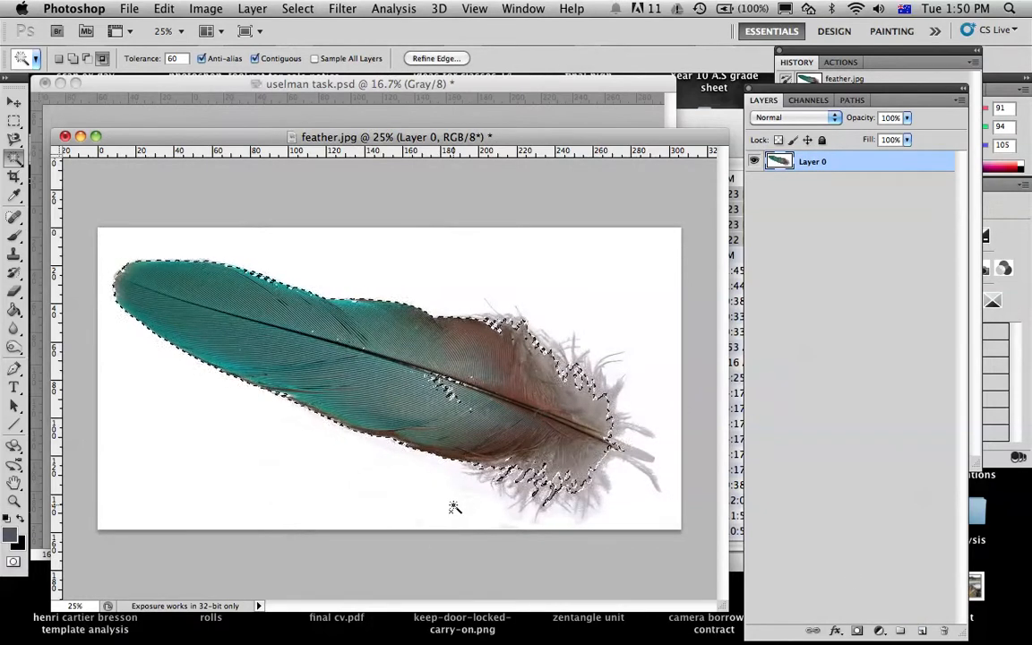
{"action": "left_click", "coordinate": [290, 13]}
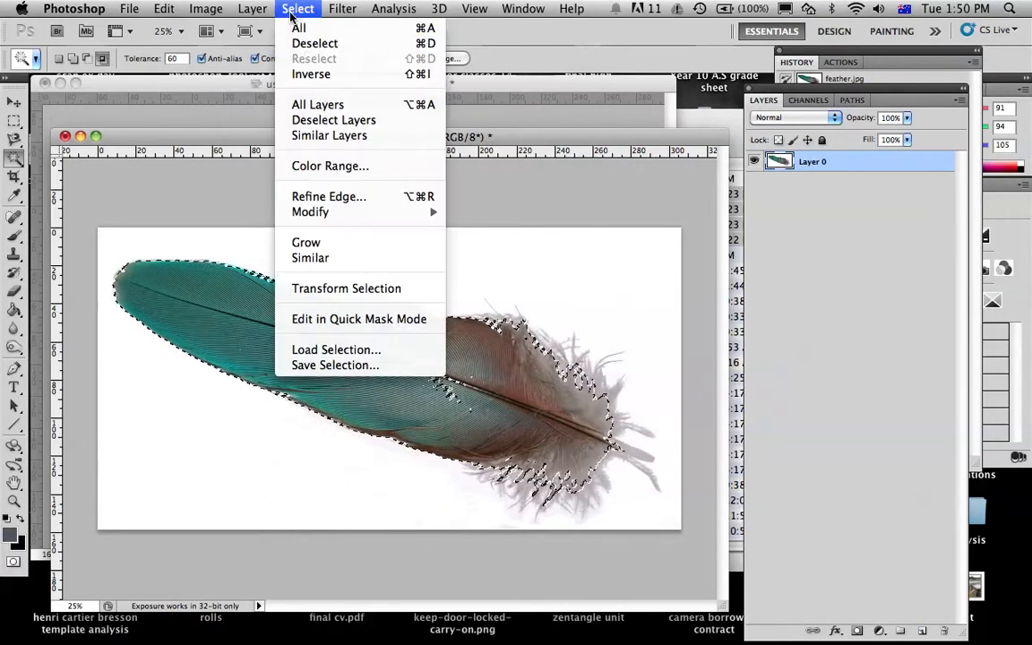
{"action": "left_click", "coordinate": [306, 67]}
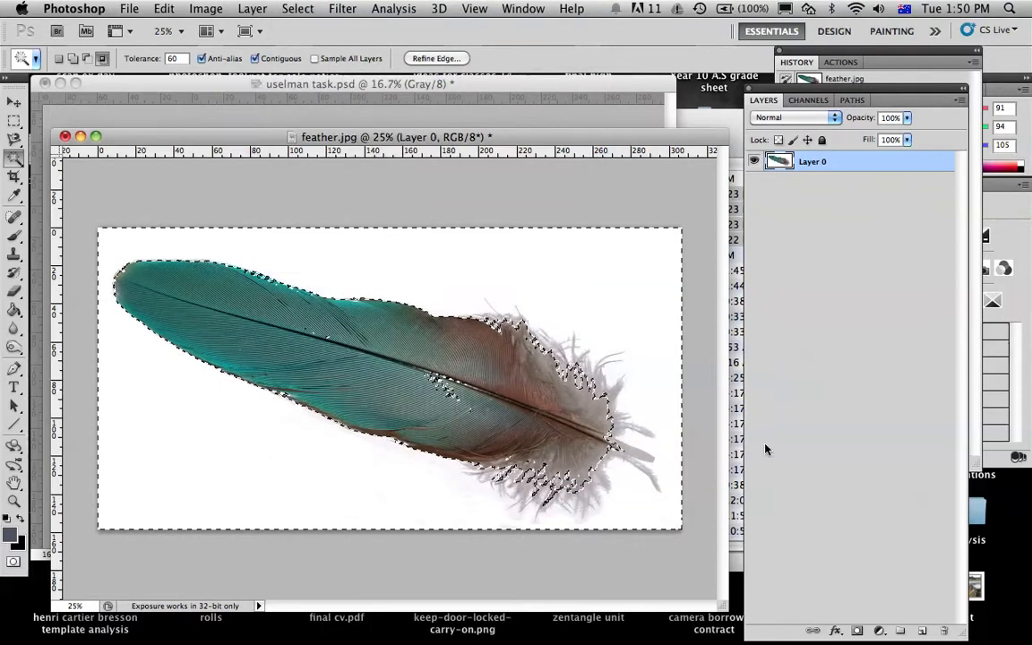
{"action": "left_click", "coordinate": [857, 632]}
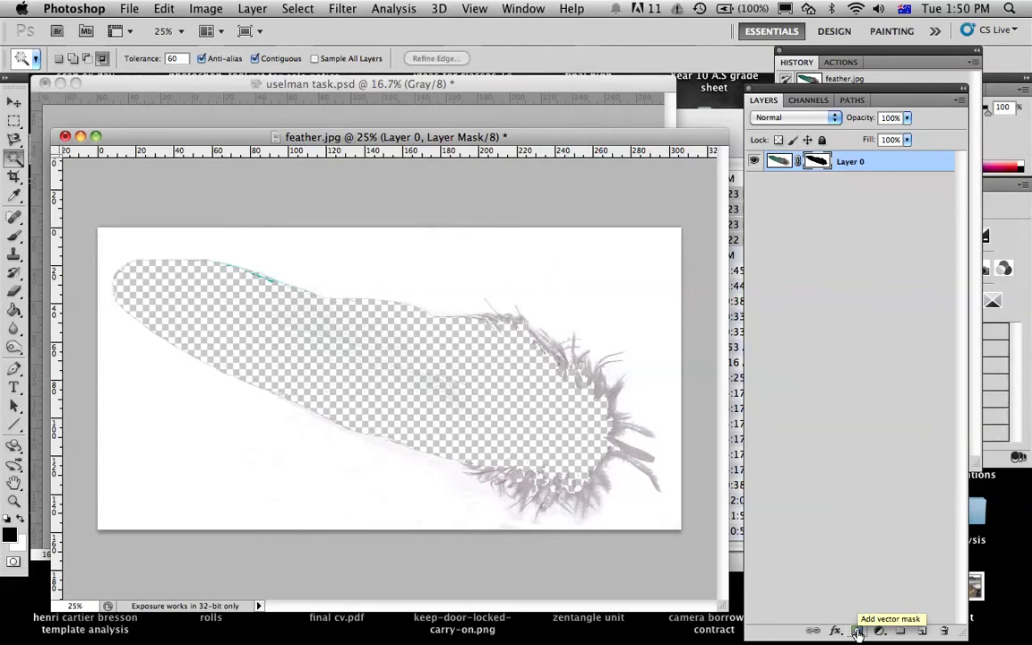
Return to the uselman task.psd document and open the Force Quit Applications window
{"action": "left_click", "coordinate": [428, 116]}
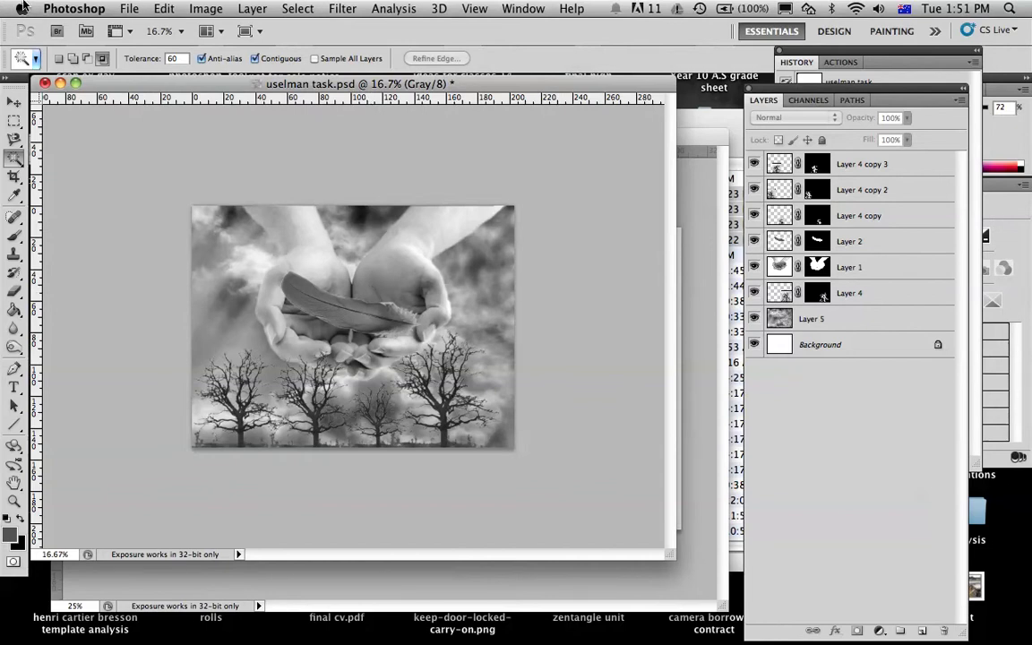
{"action": "key", "text": "super+alt+Escape"}
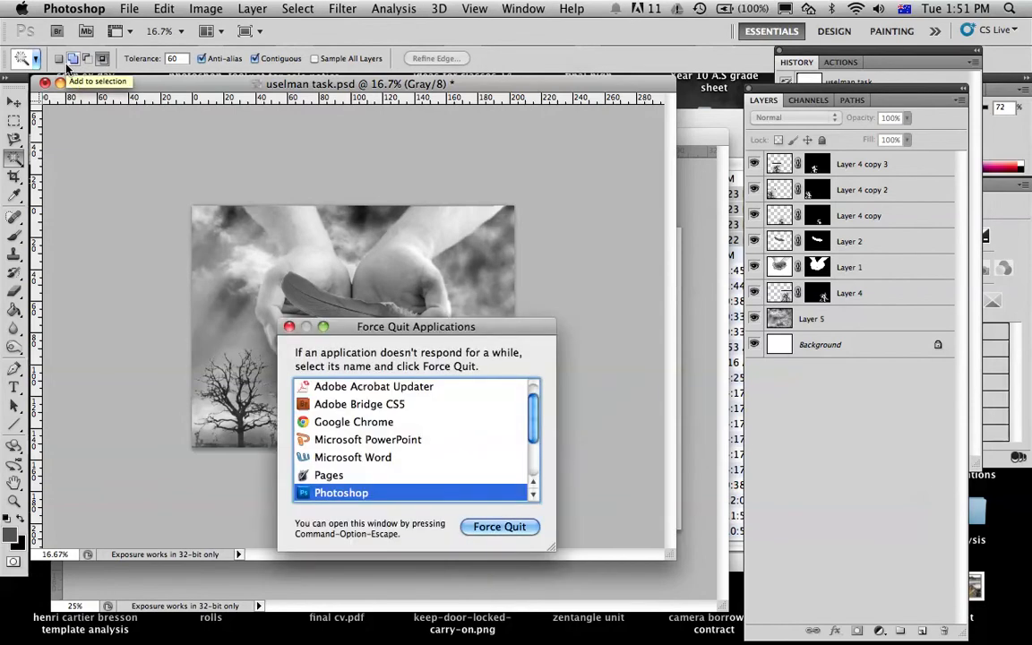